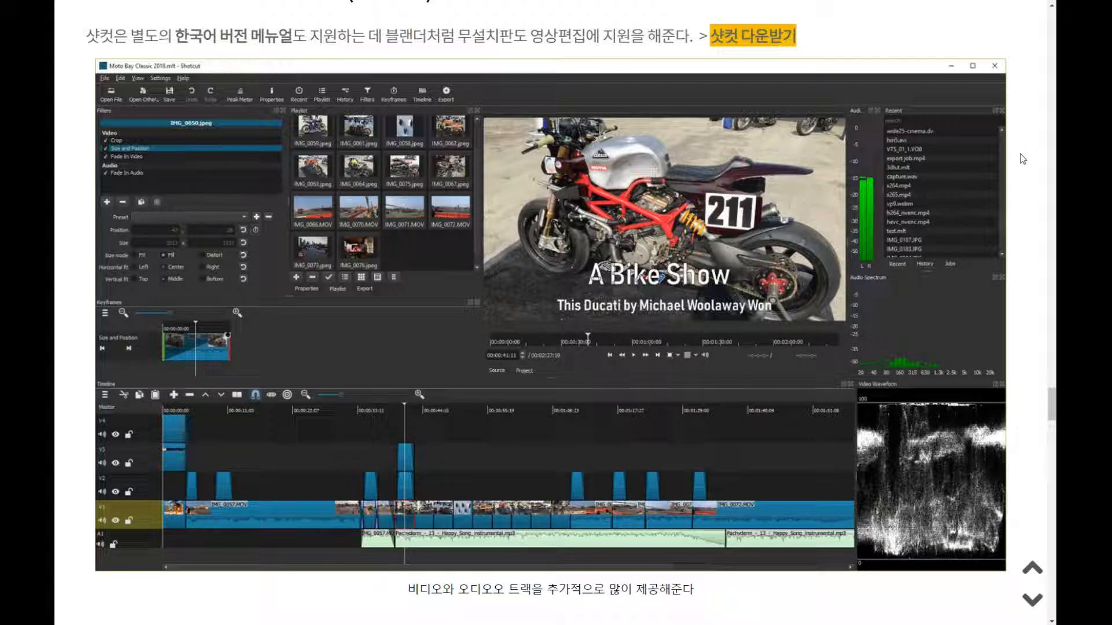
Open the Shotcut tutorial videos page linked below the Shotcut section of the blog post and leave full-screen view.
scroll(1022, 158, "up", 1)
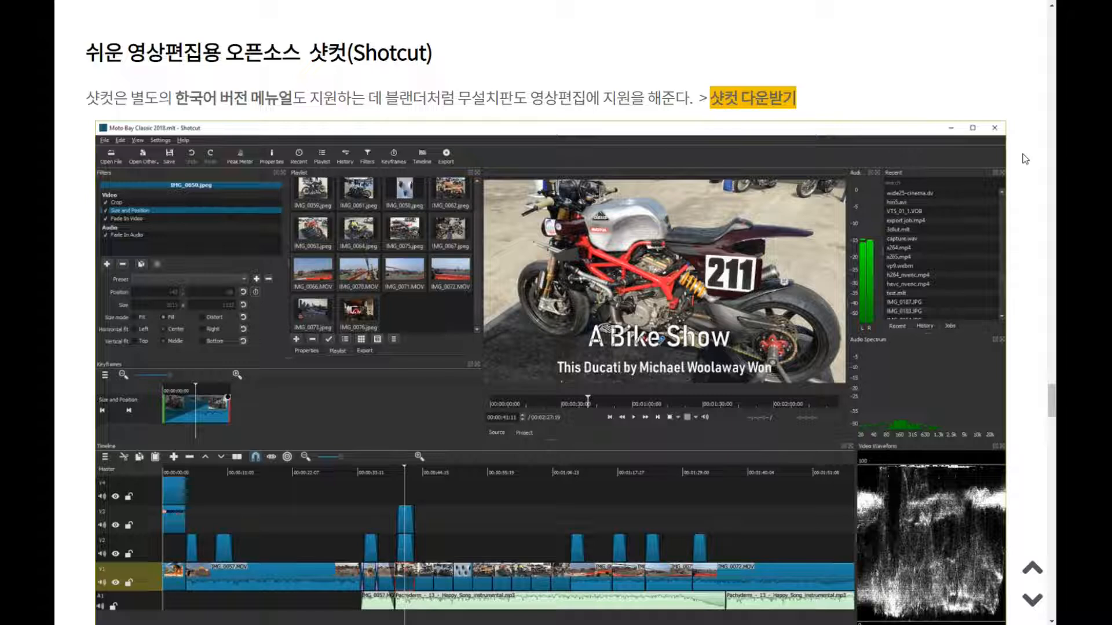
scroll(615, 99, "down", 8)
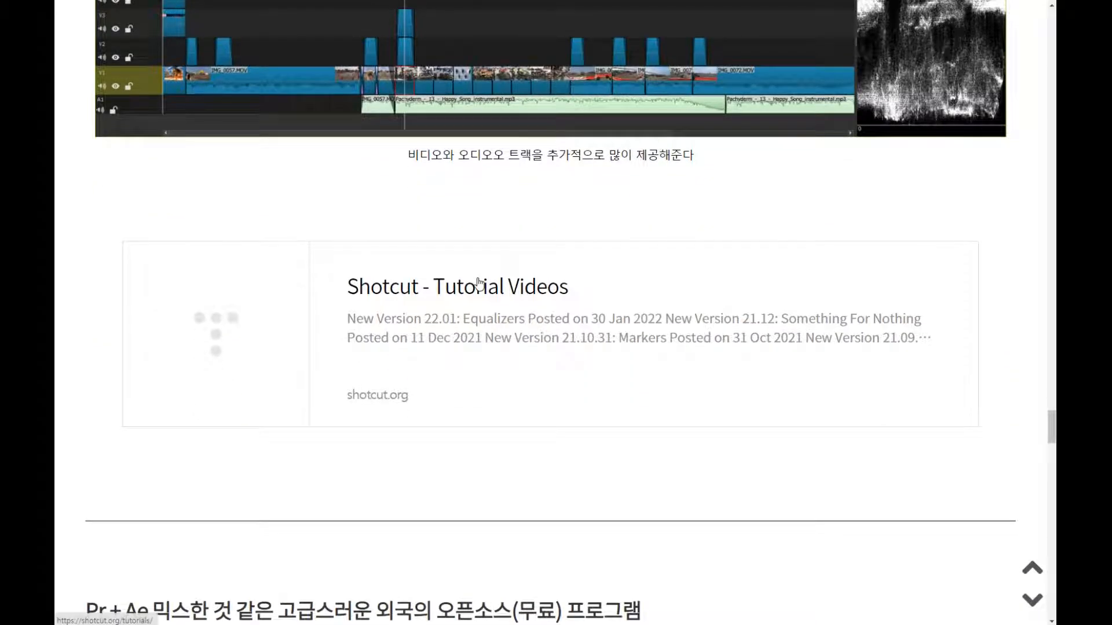
left_click(478, 283)
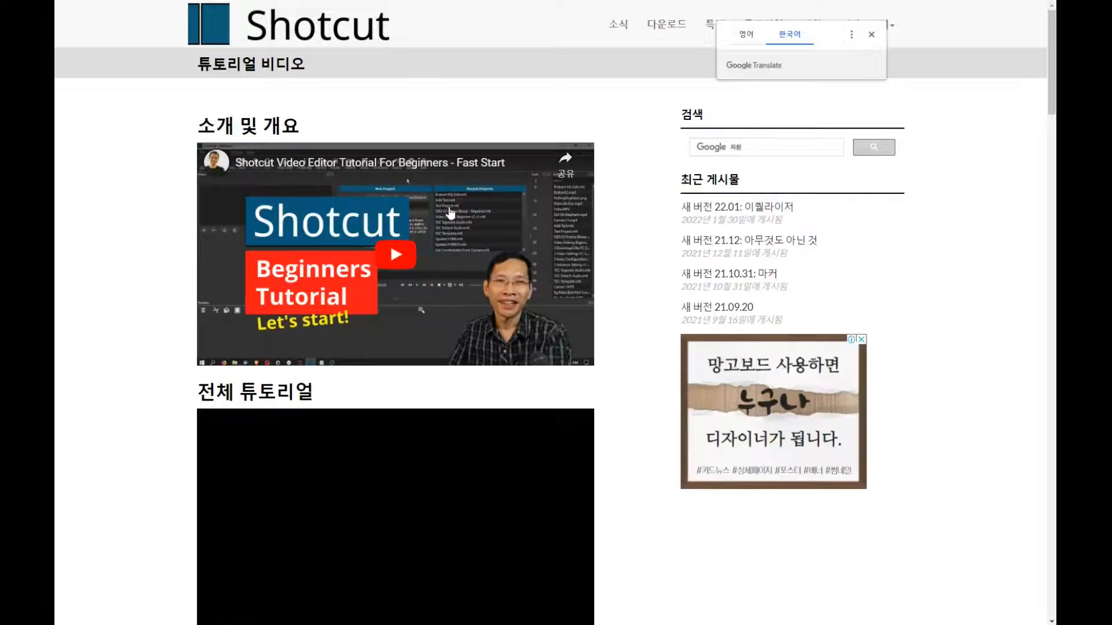
key("F11")
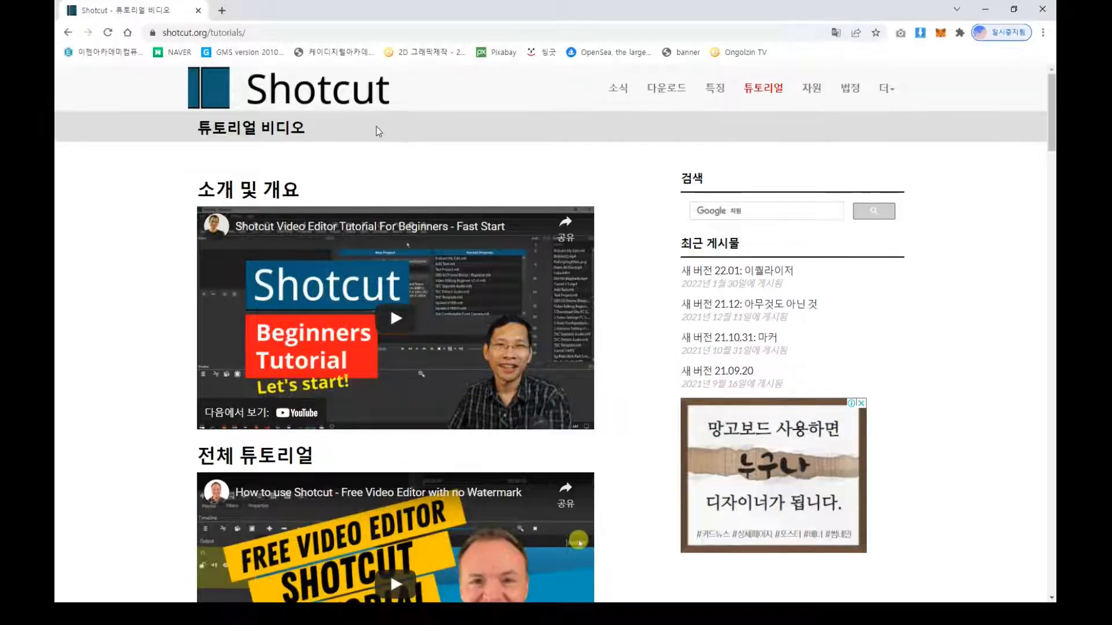
Go to the Shotcut home page, dismissing the ad, and open the download page with its Windows installer and portable links.
key("alt")
left_click(301, 104)
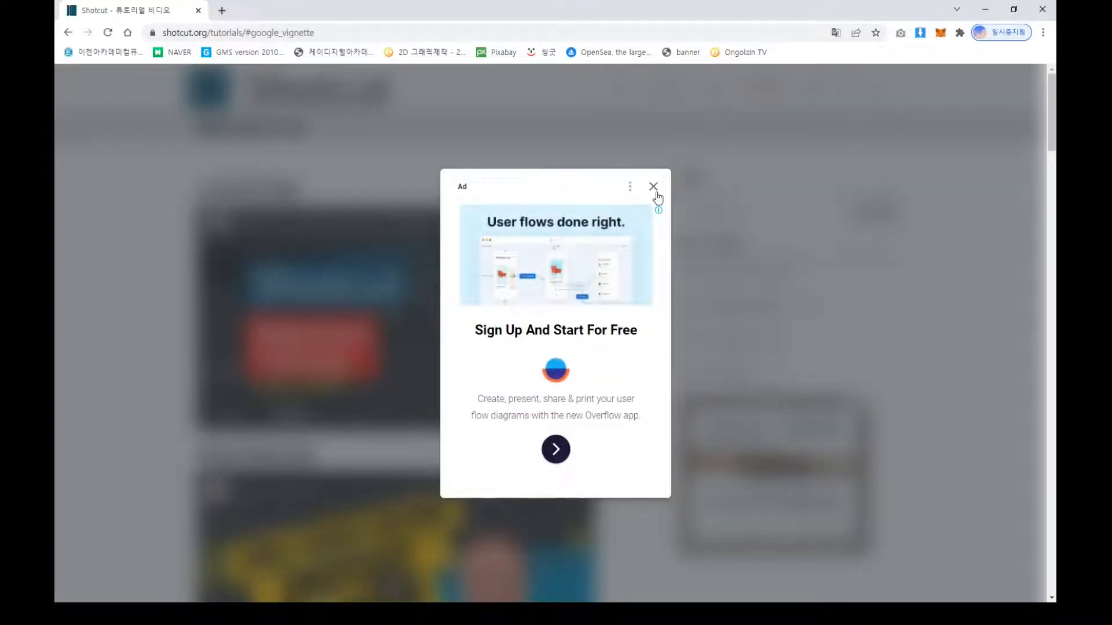
left_click(654, 189)
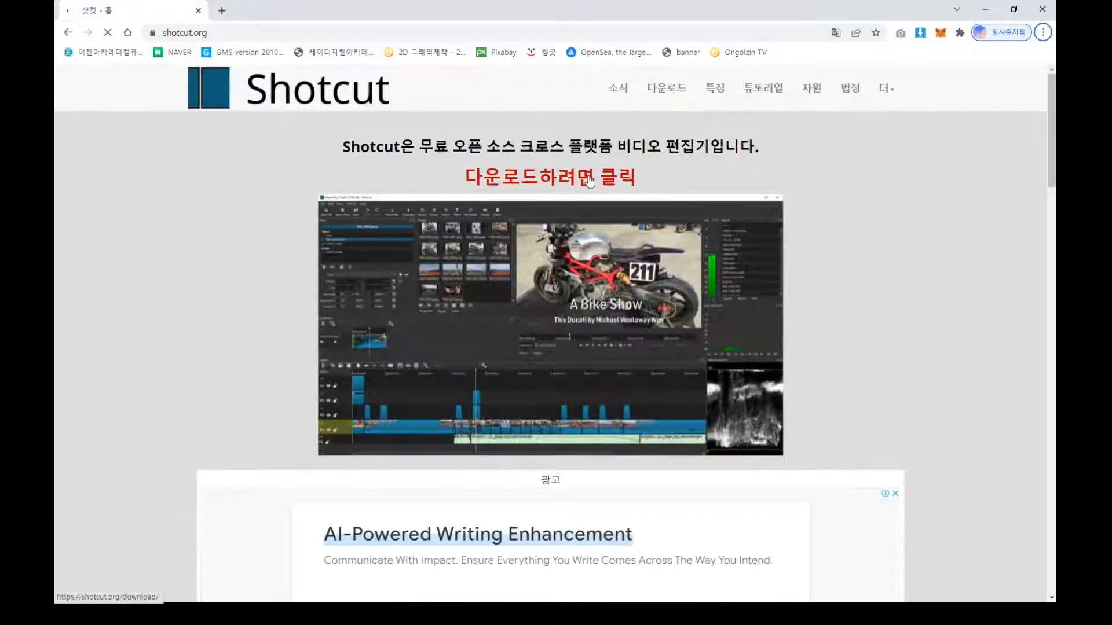
left_click(589, 181)
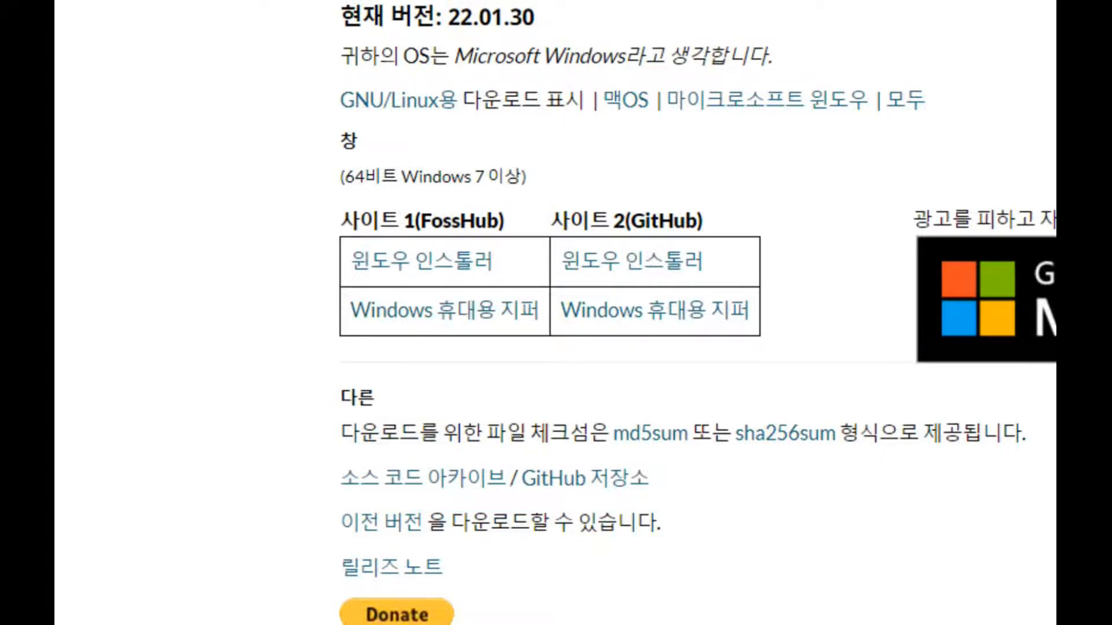
scroll(555, 312, "up", 3)
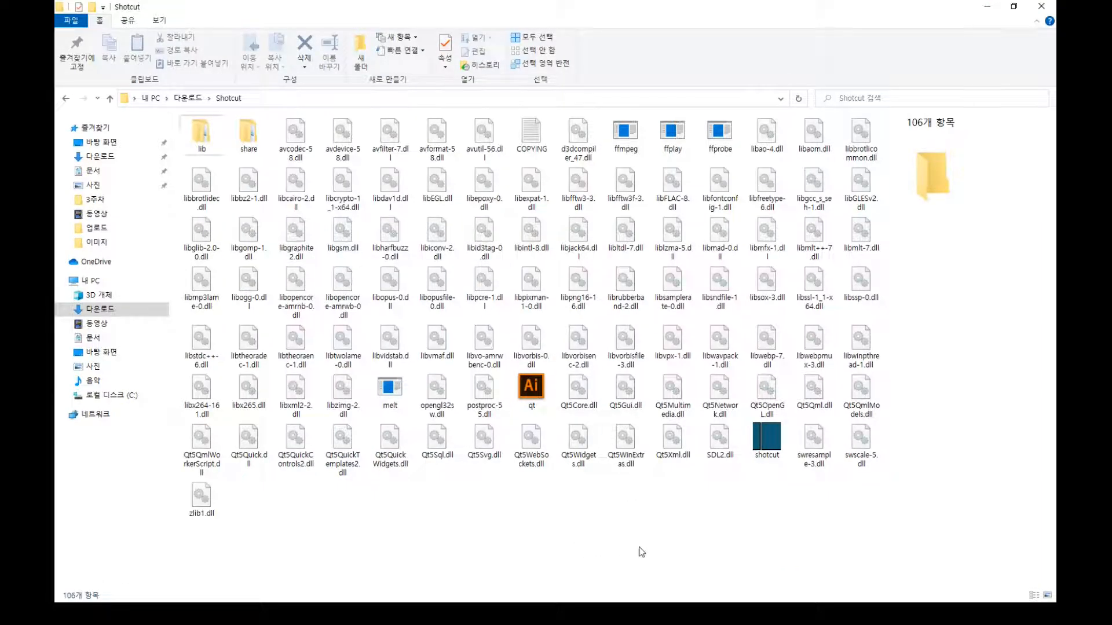
Launch Shotcut from its extracted download folder and choose the Videos folder as the new project's folder.
left_click(713, 406)
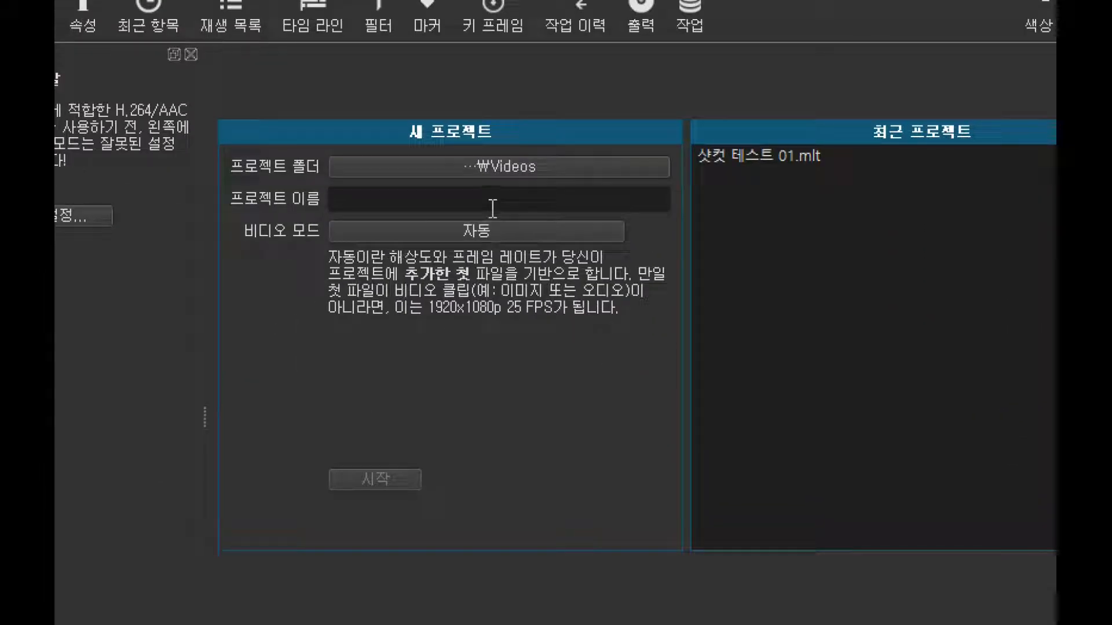
left_click(494, 165)
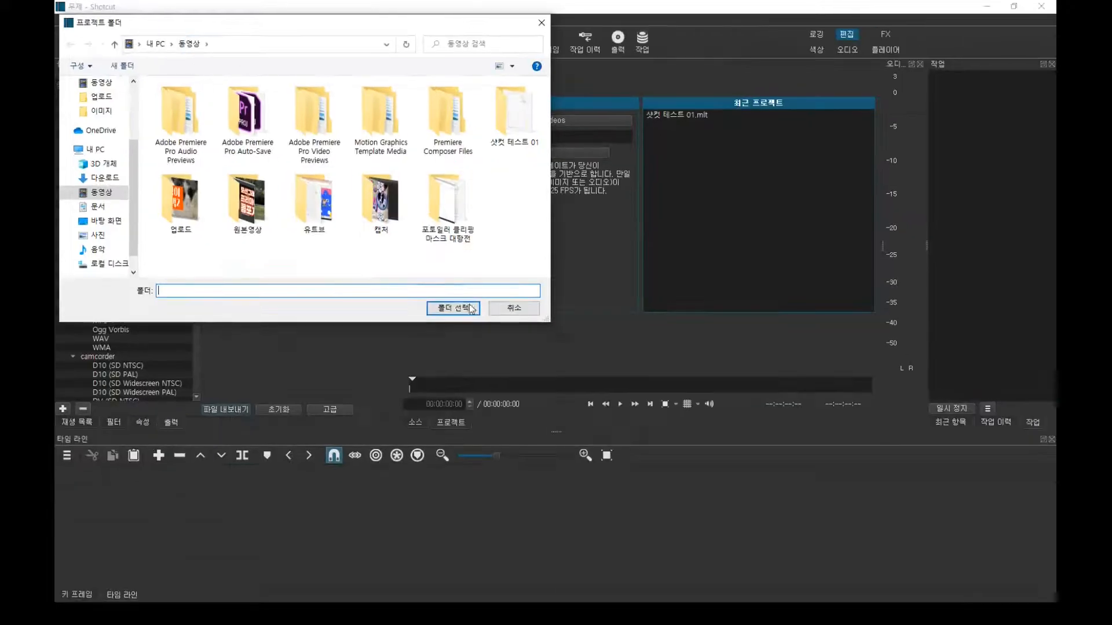
left_click(461, 311)
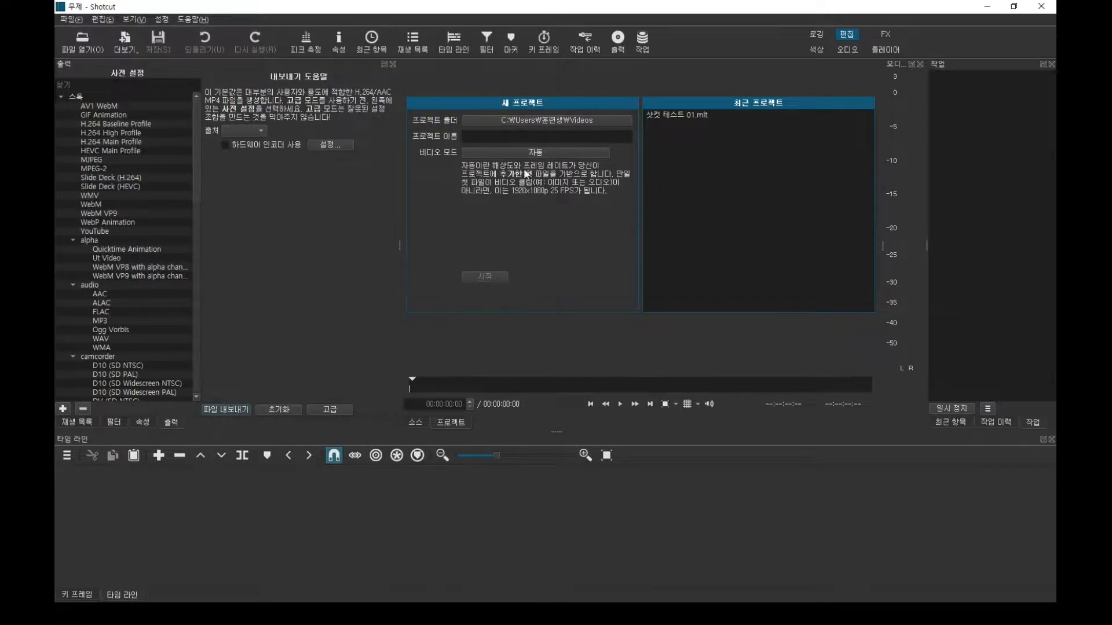
Name the new project SS-Test2 and create it with the automatic video mode.
left_click(541, 276)
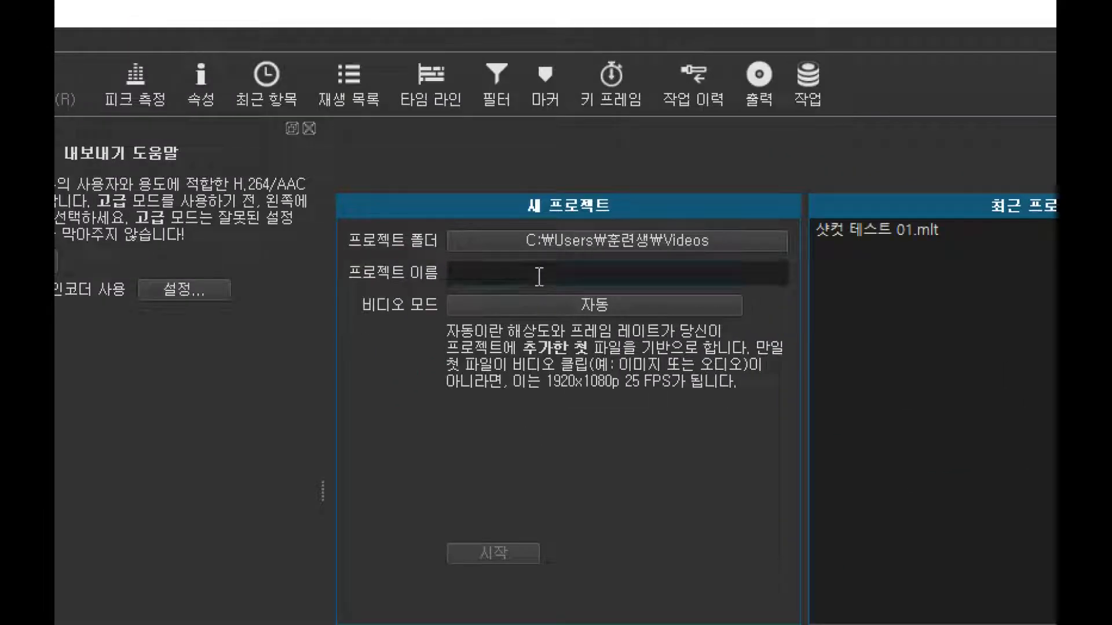
type("ㅆ")
key("BackSpace")
type("ㅠ")
type("e")
key("BackSpace")
key("BackSpace")
type("ㄴㄴ")
key("BackSpace")
key("BackSpace")
type("SSㅓ")
key("BackSpace")
type("-Test2")
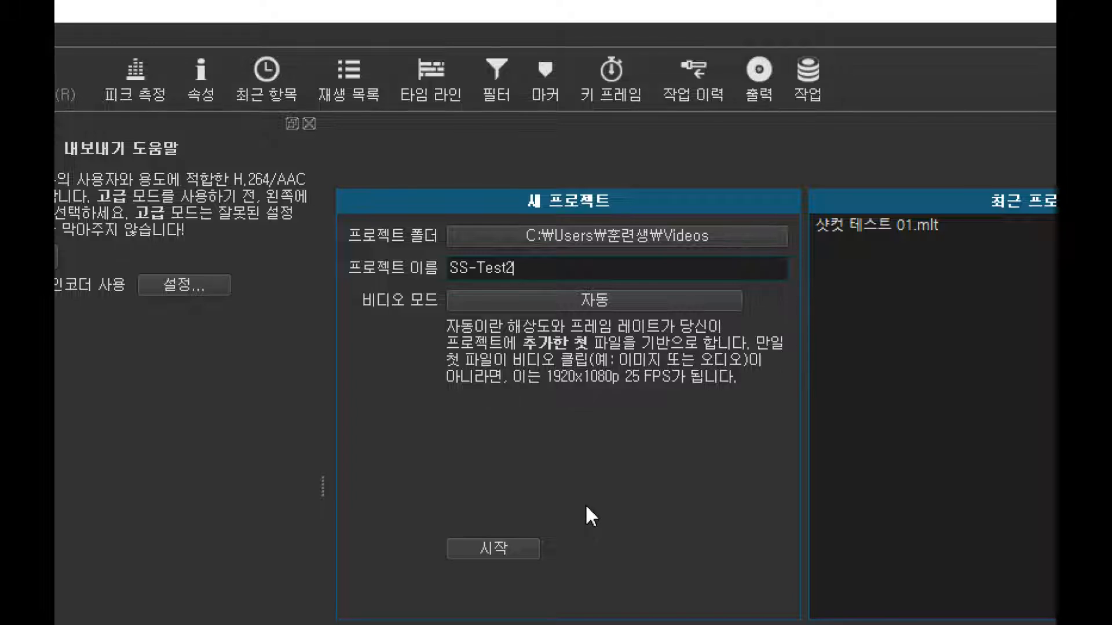
left_click(513, 546)
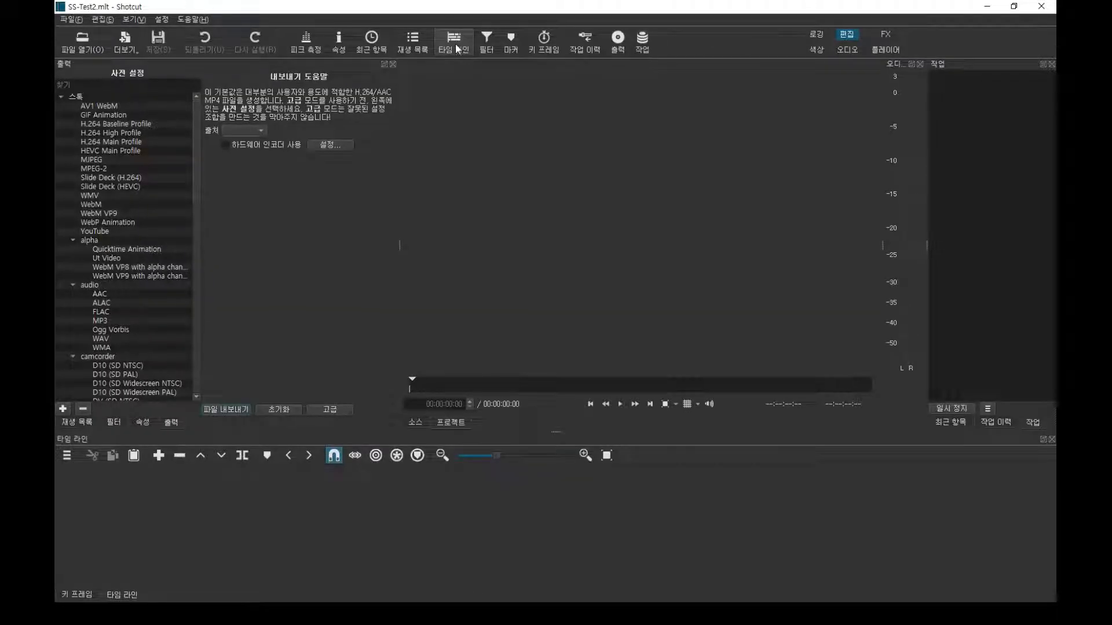
Open the music file Modern Attempt - TrackTribe and add it to the playlist.
left_click(417, 42)
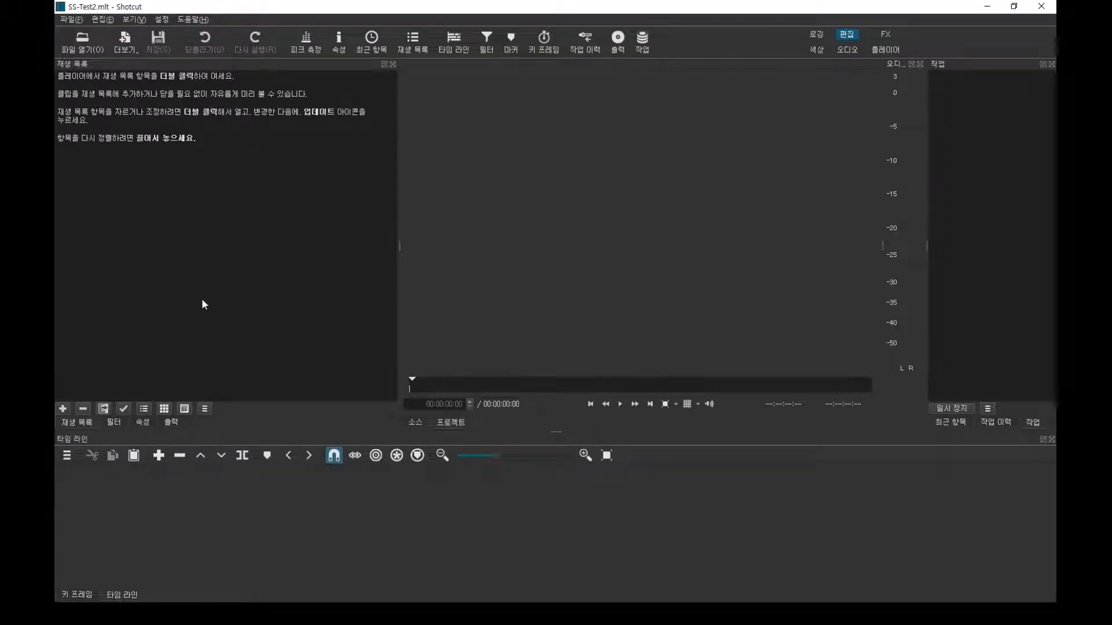
key("ctrl+o")
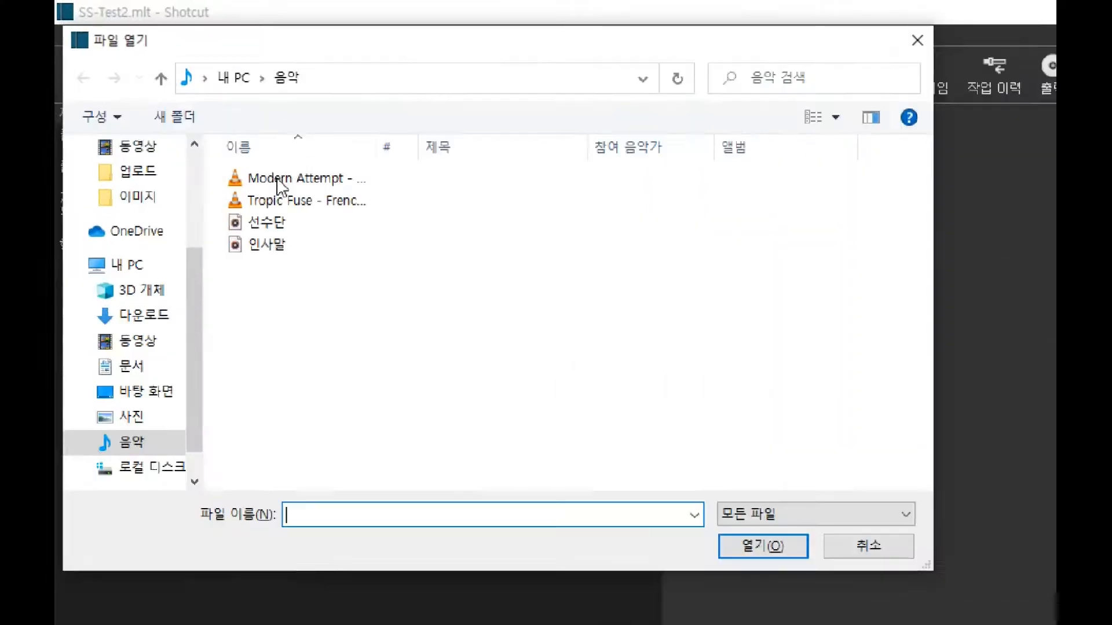
left_click(278, 180)
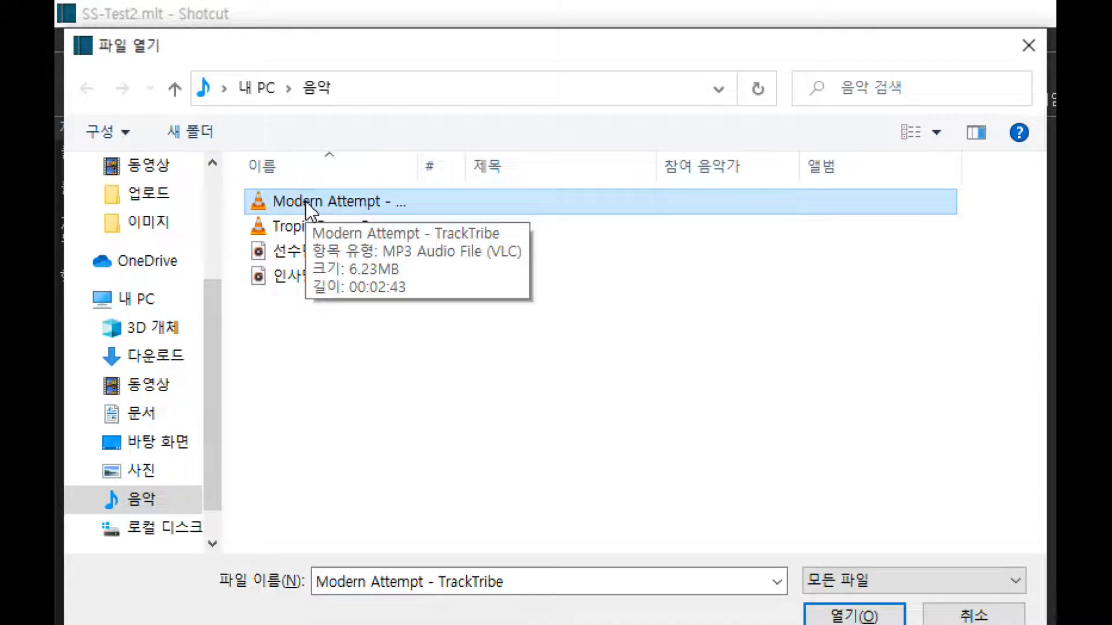
double_click(305, 200)
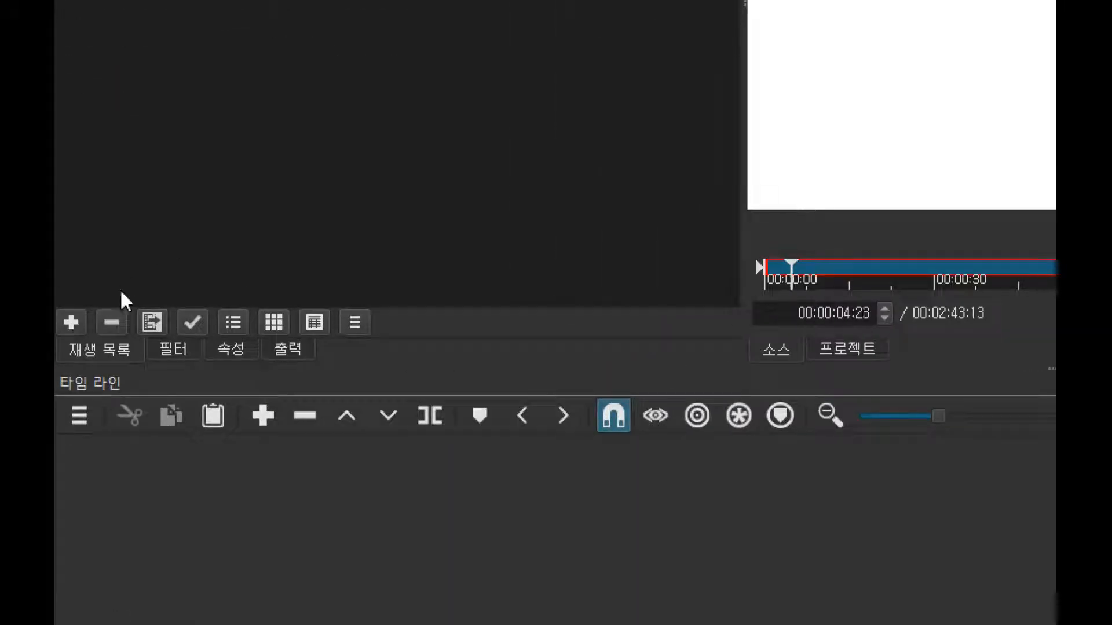
left_click(75, 320)
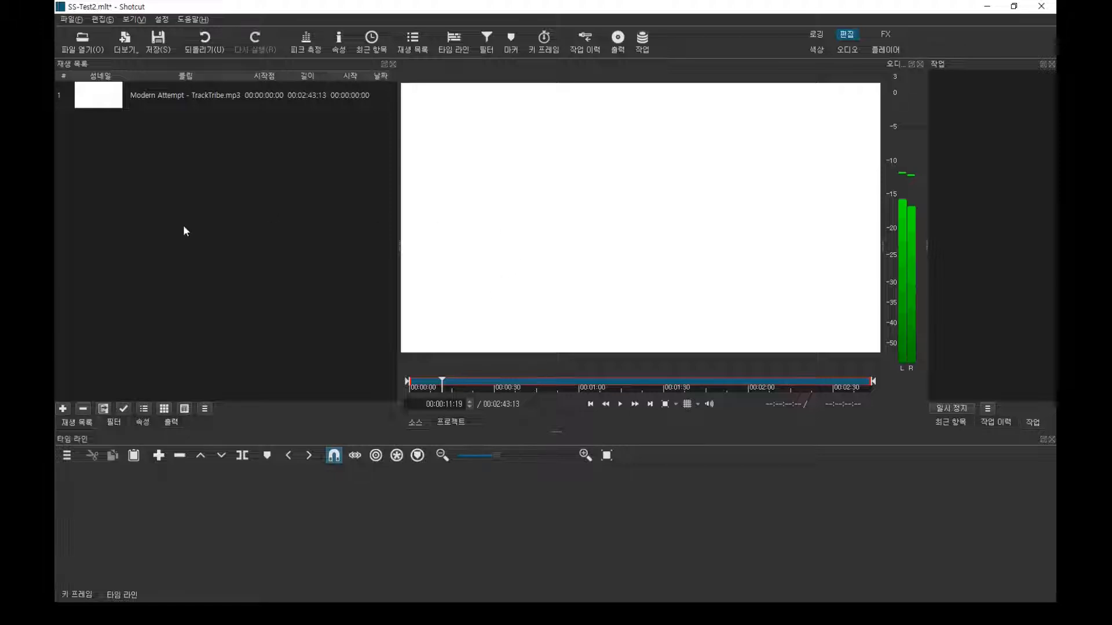
Add a video track to the timeline, and import all video clips from the 음식 folder into the playlist.
key("ctrl+i")
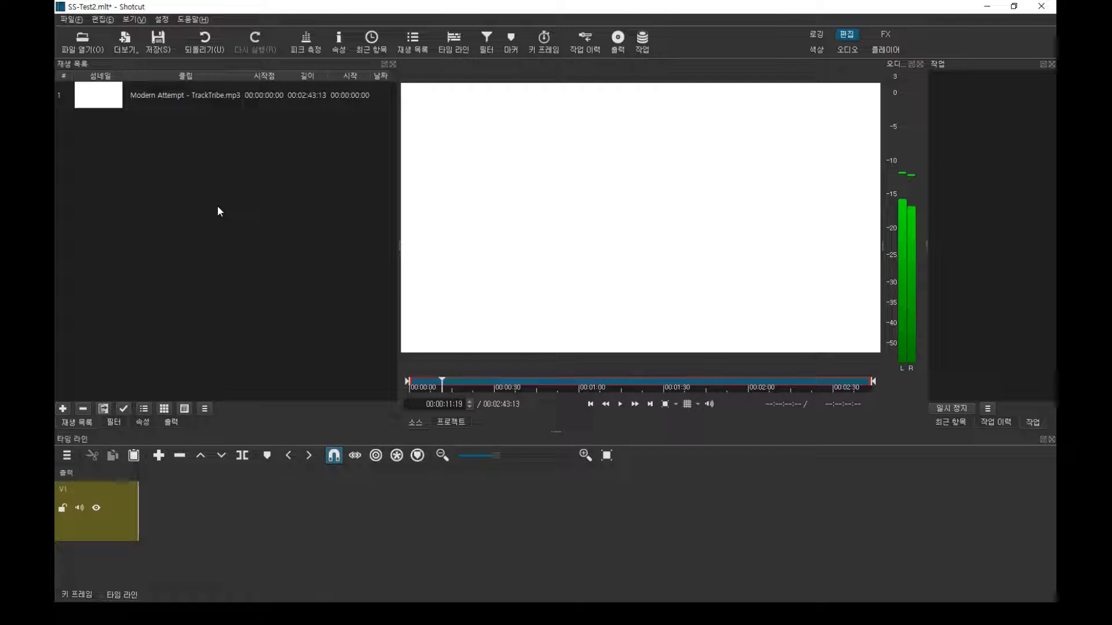
key("ctrl+o")
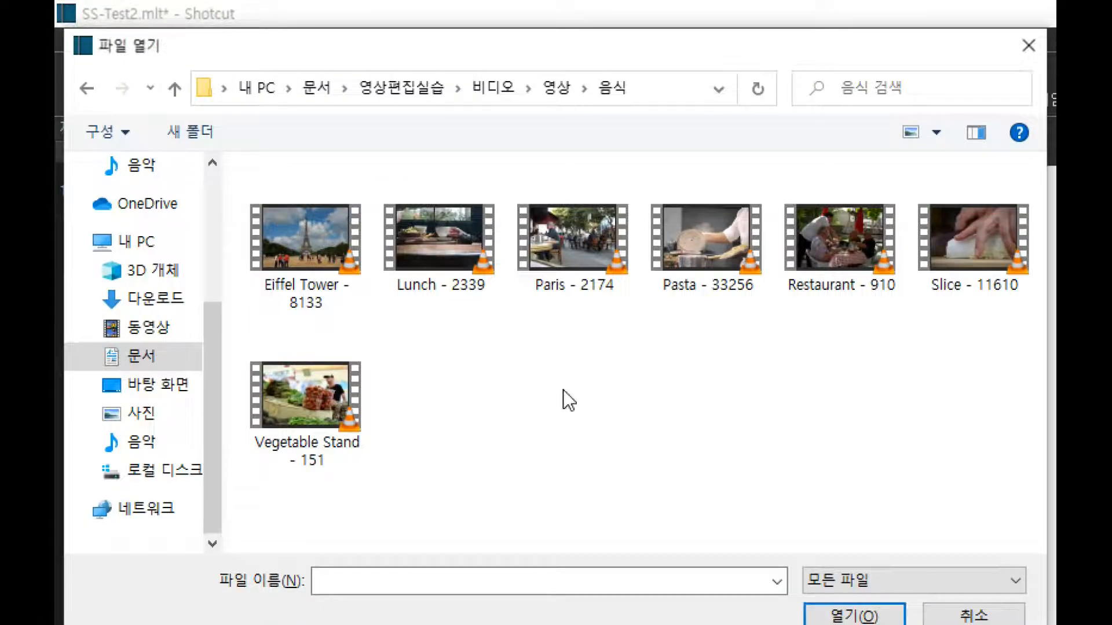
key("ctrl+a")
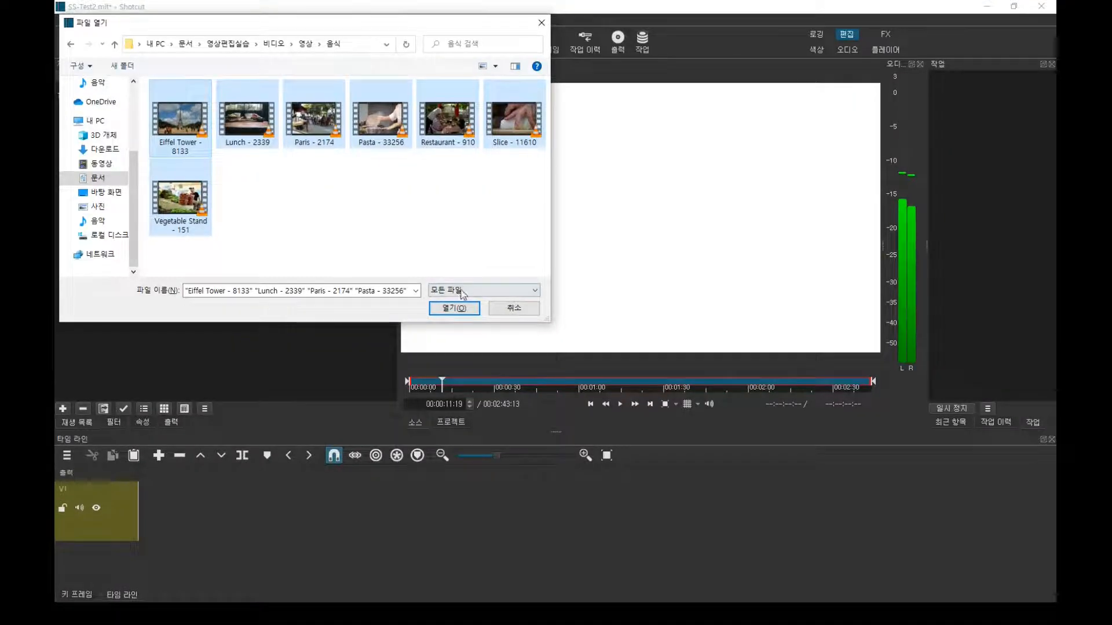
left_click(454, 307)
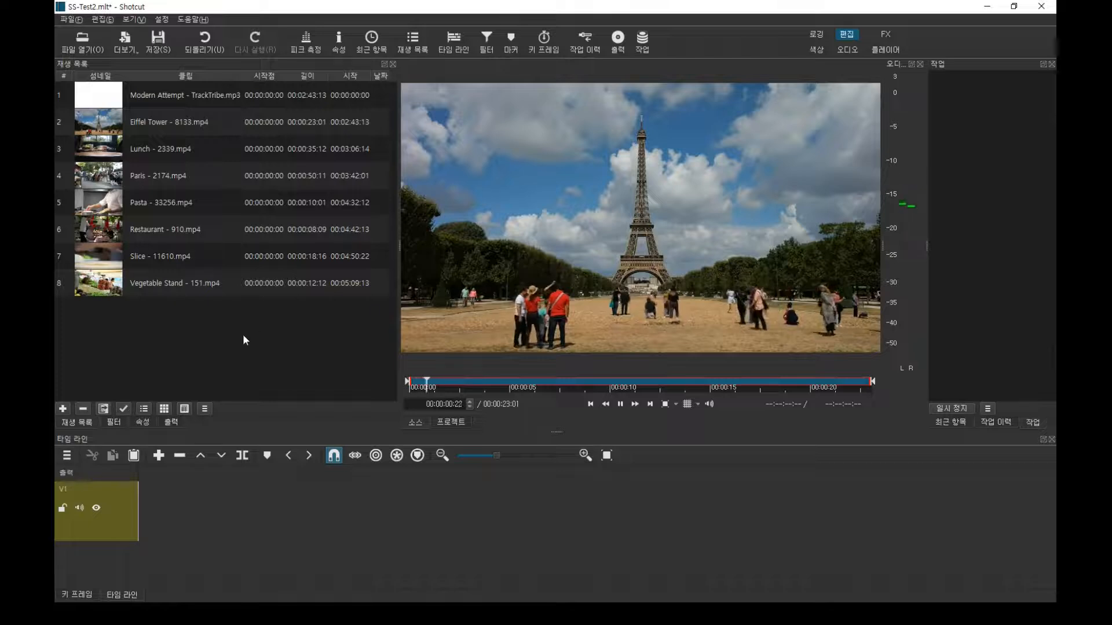
left_click(620, 403)
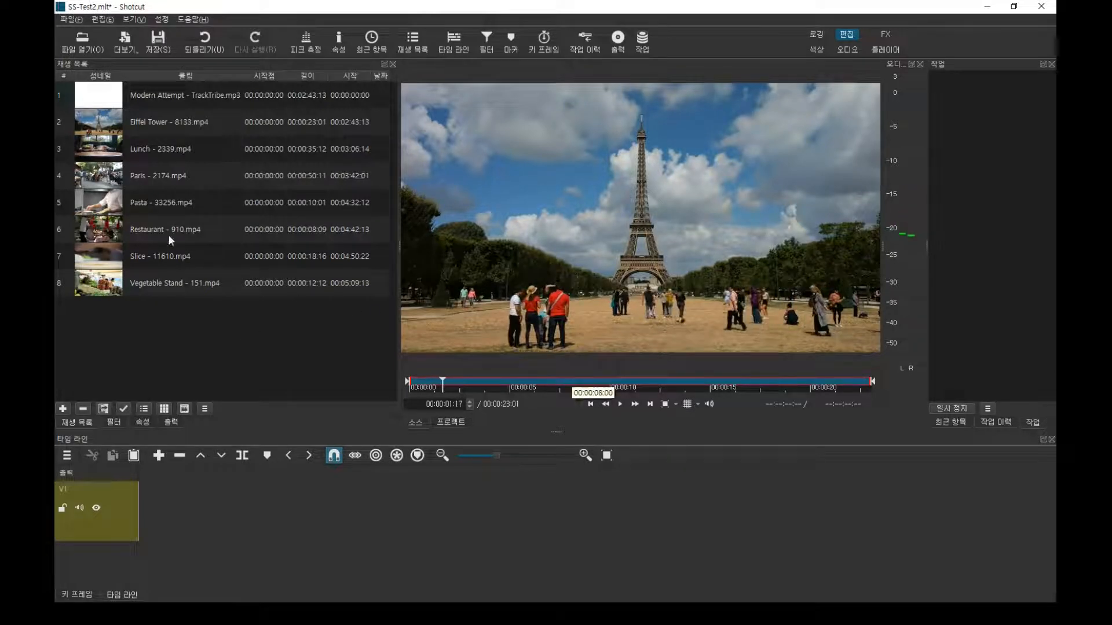
Preview the Eiffel Tower, Lunch and Paris clips from the playlist in the player.
double_click(120, 125)
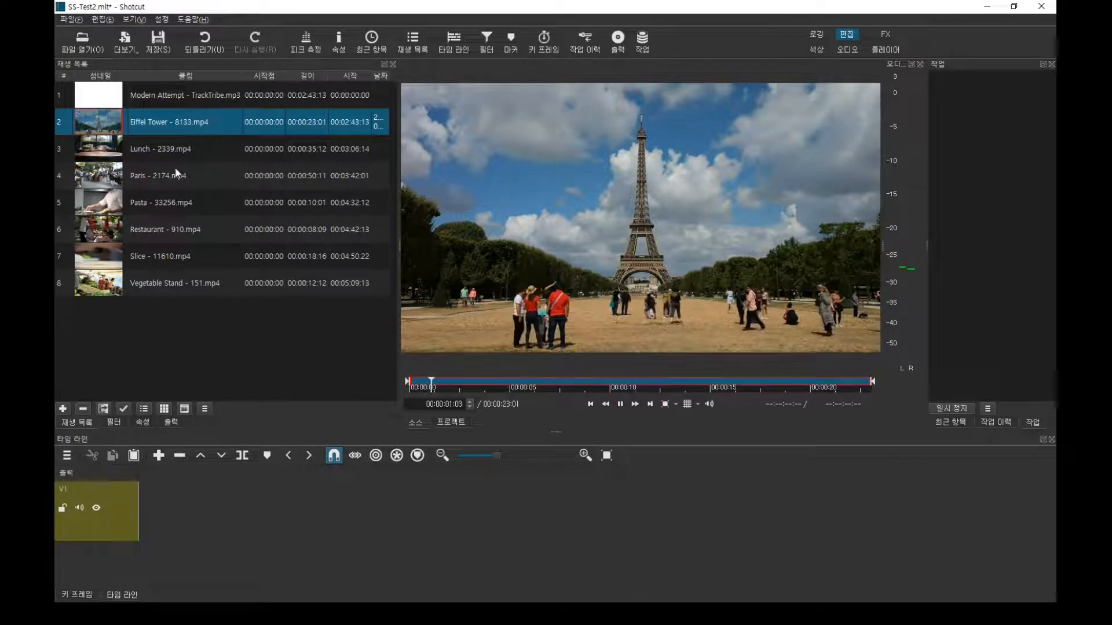
double_click(160, 148)
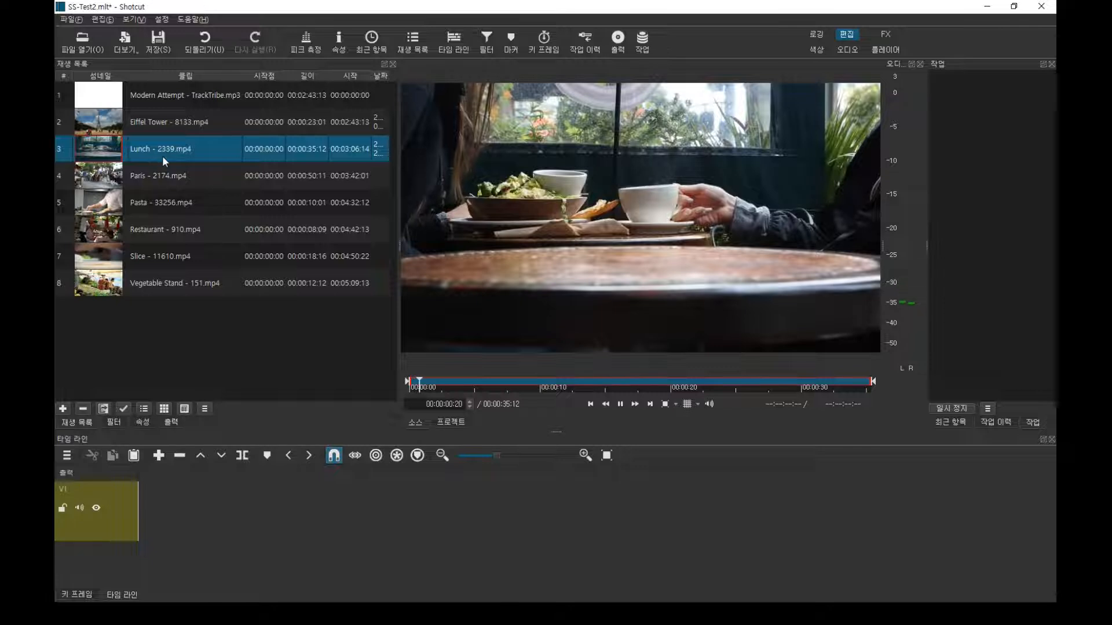
left_click(154, 173)
double_click(153, 171)
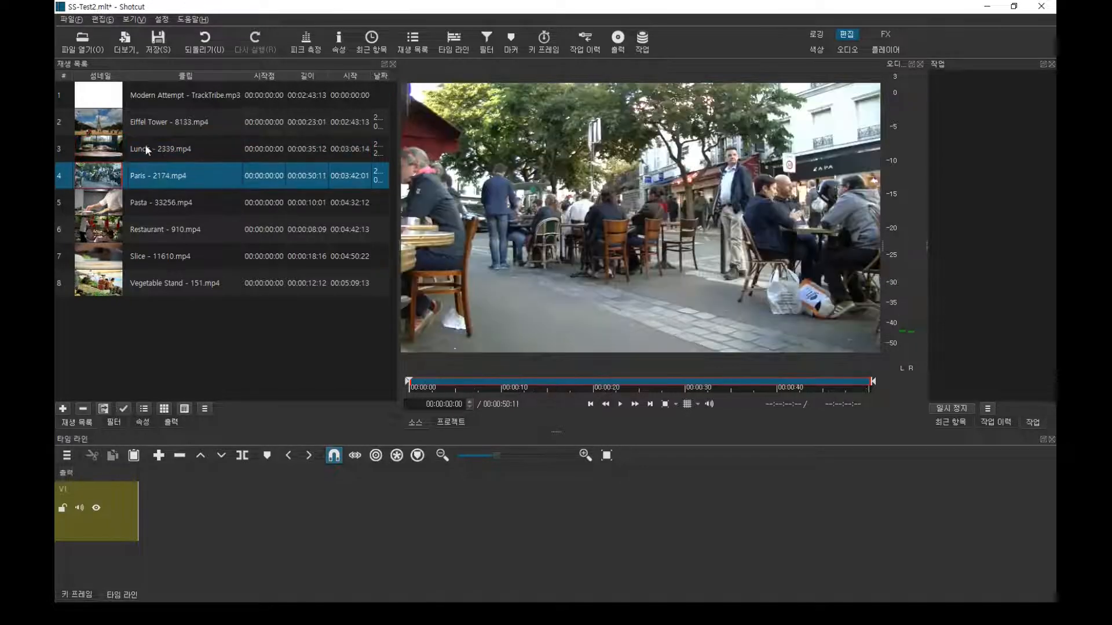
Load the Eiffel Tower clip in the player, pause it, and trim its end point back to 00:00:13:14.
double_click(151, 126)
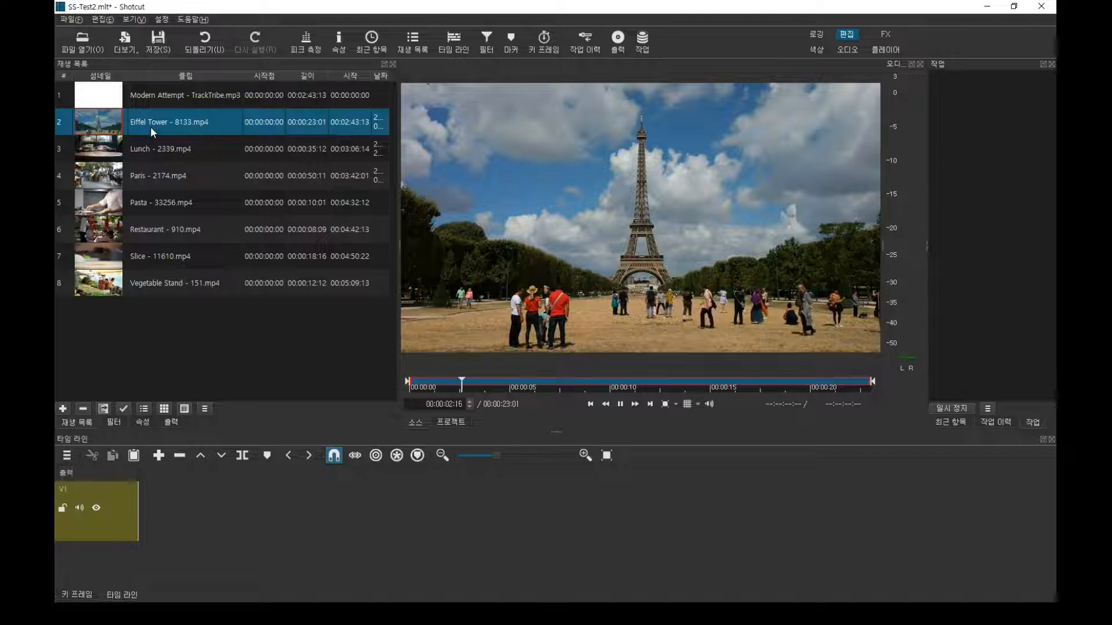
key("space")
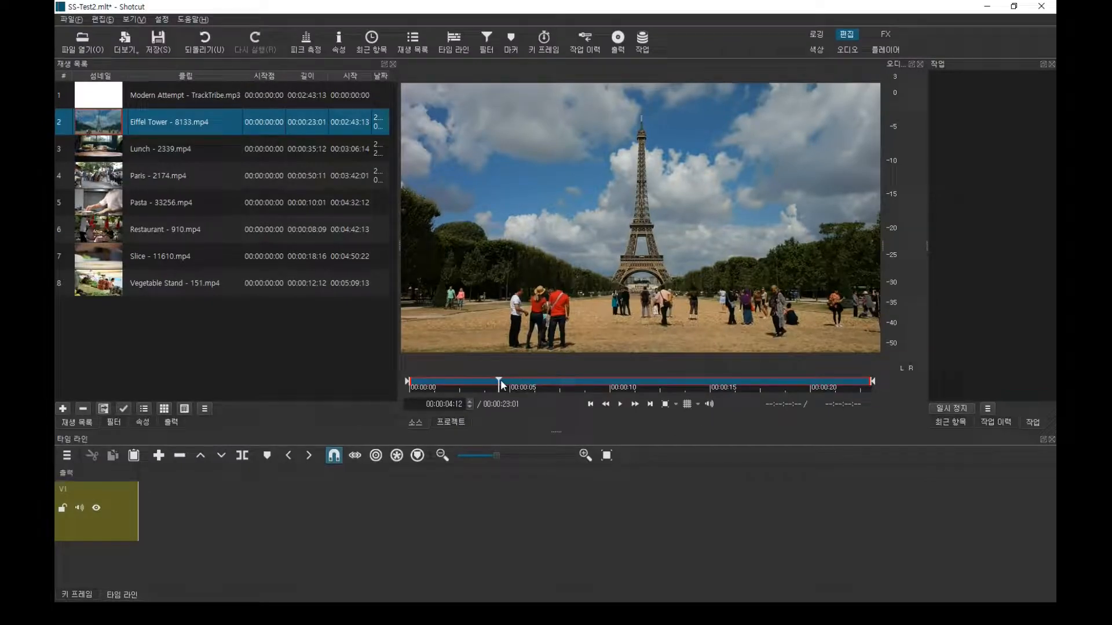
left_click_drag(500, 385, 678, 386)
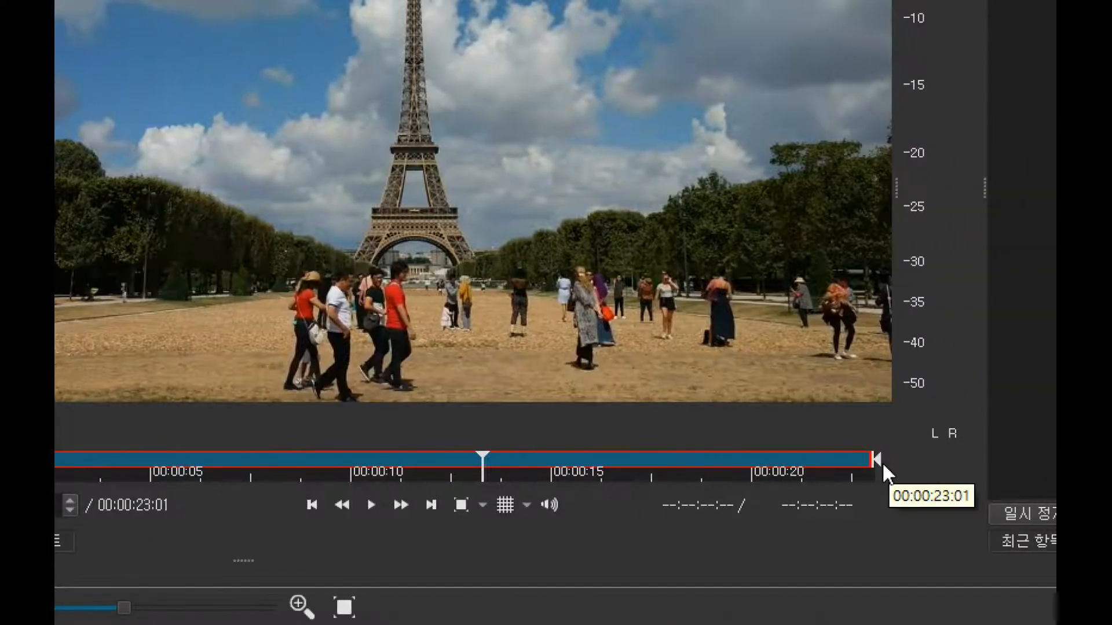
mouse_move(876, 460)
left_mouse_down()
mouse_move(409, 466)
mouse_move(494, 462)
left_mouse_up()
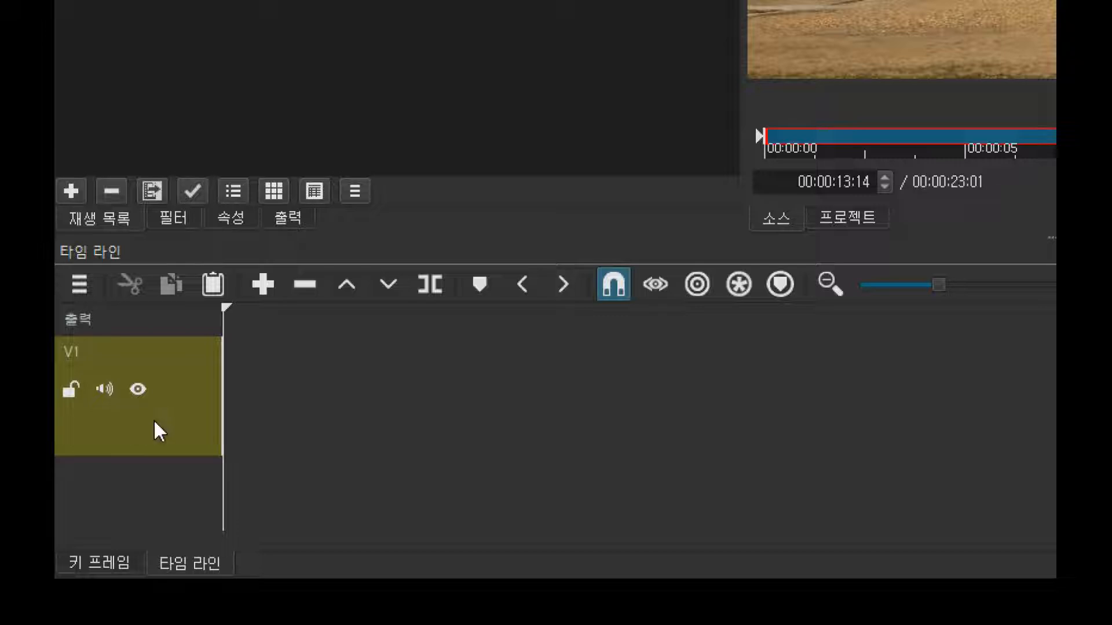
Add an audio track below V1 and enlarge the timeline area upward to make room for both tracks.
right_click(96, 482)
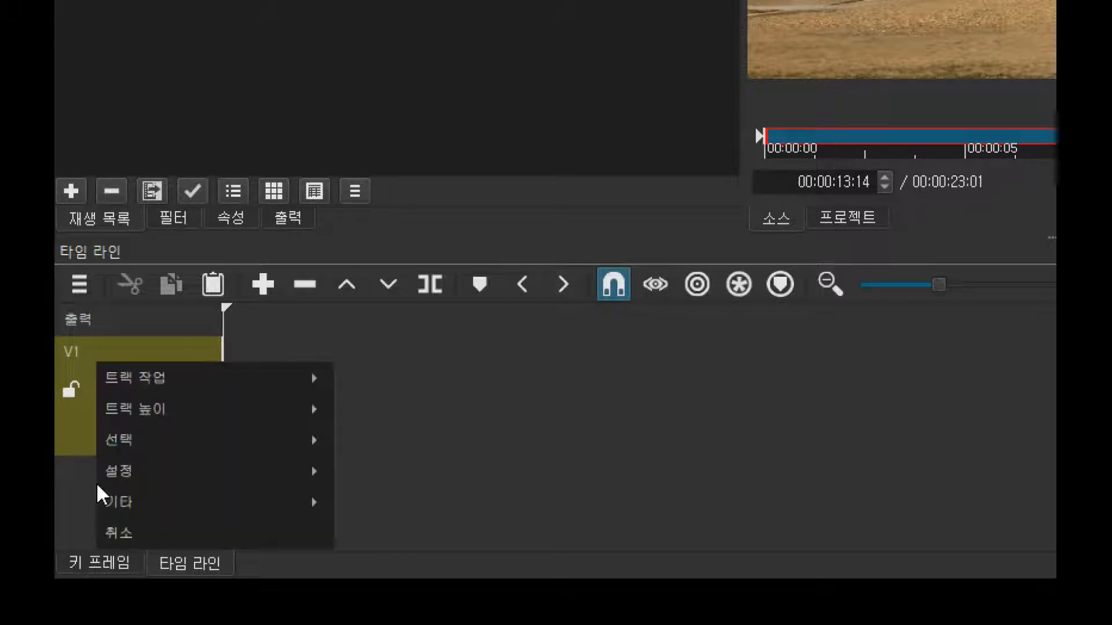
mouse_move(165, 384)
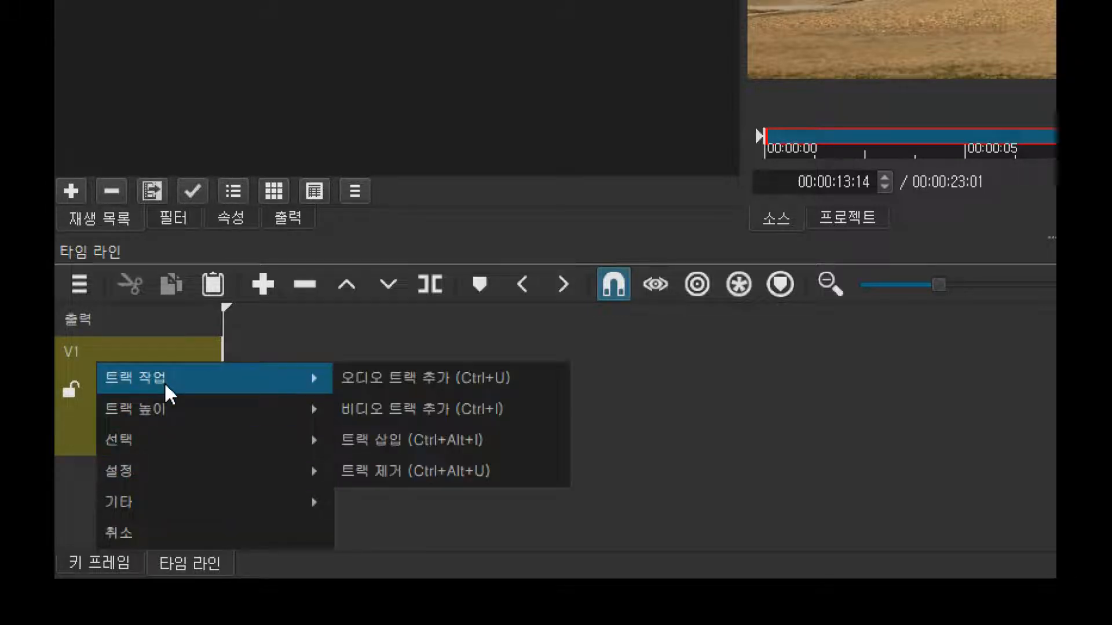
left_click(474, 383)
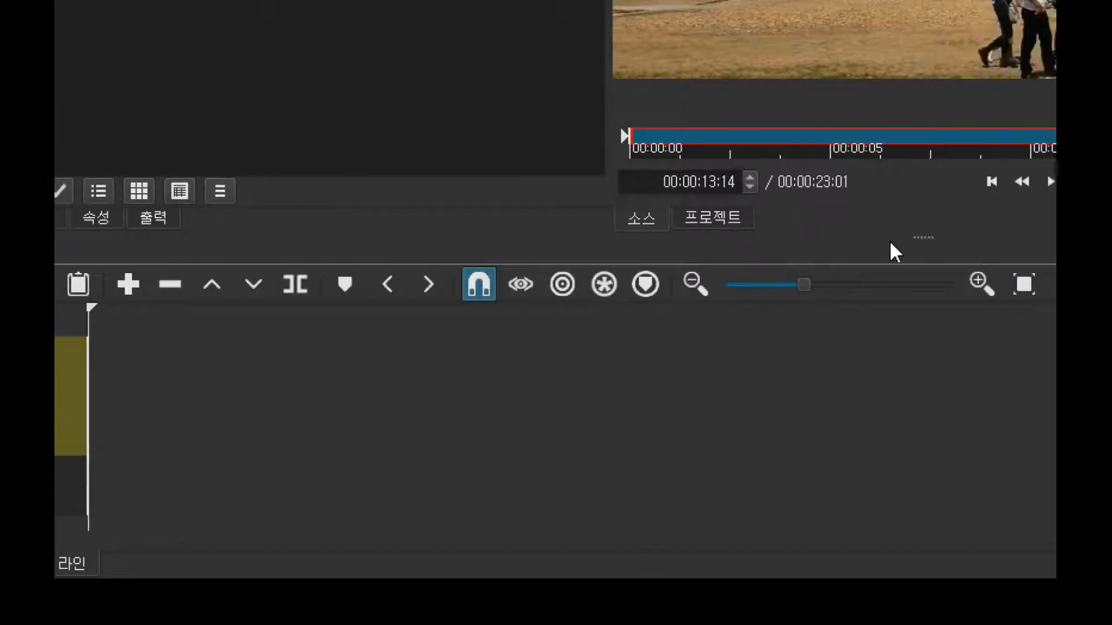
left_click_drag(1054, 238, 1054, 141)
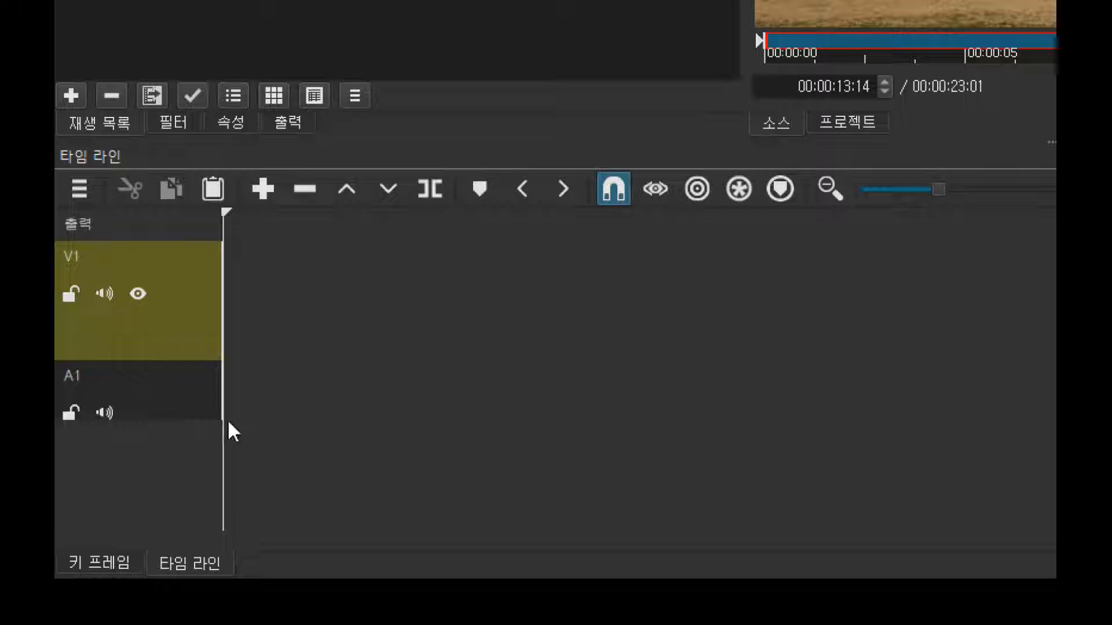
Add a second video track above V1 in the timeline.
right_click(108, 470)
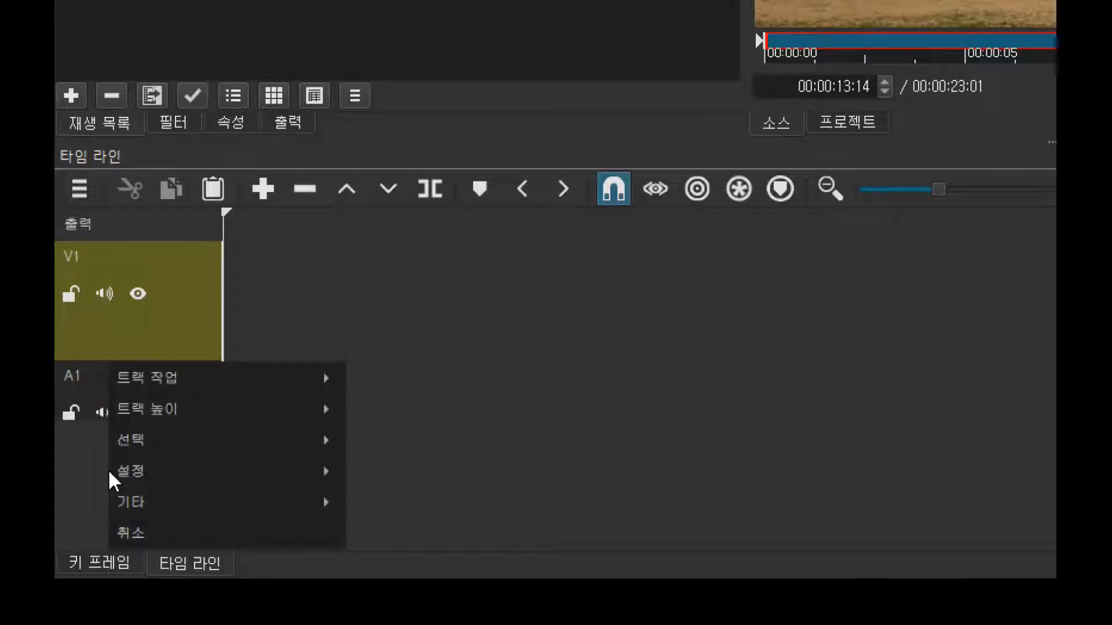
mouse_move(212, 378)
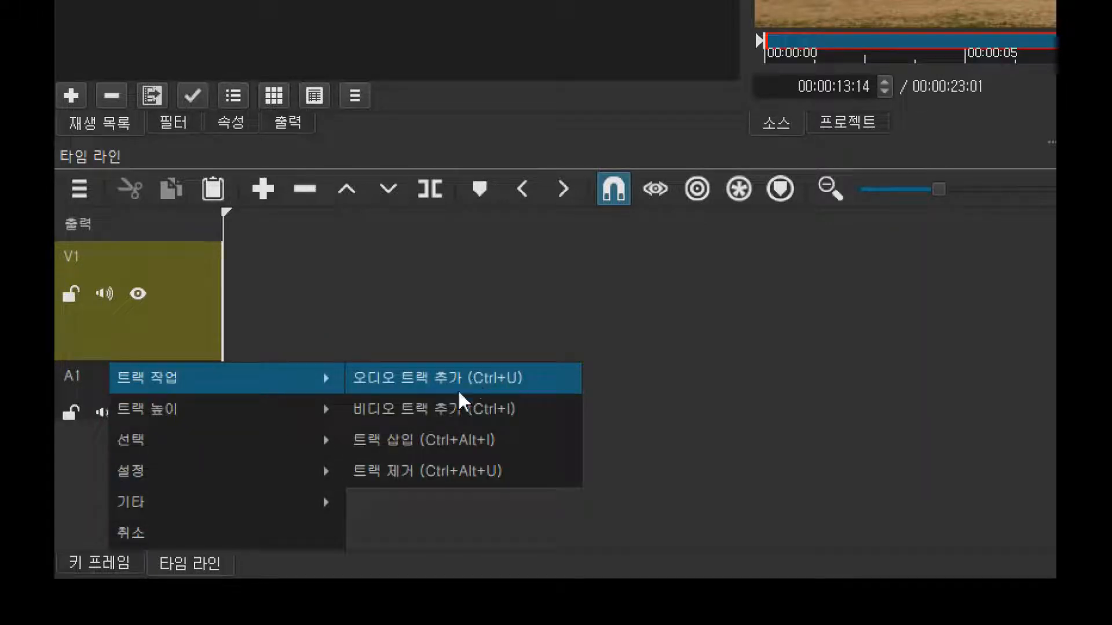
left_click(446, 404)
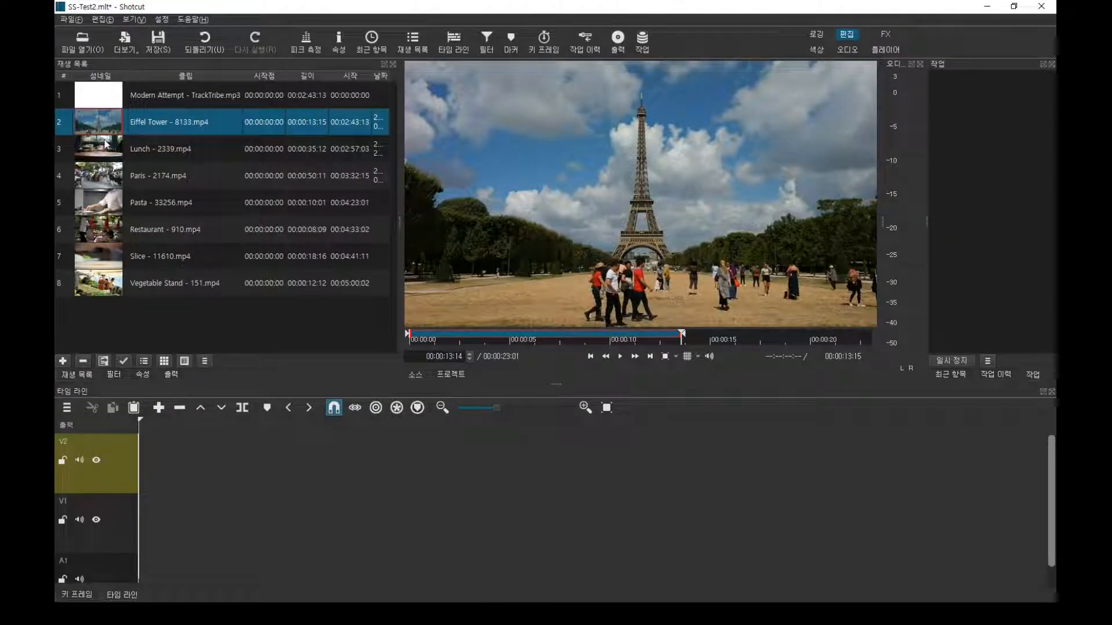
Place the trimmed Eiffel Tower clip at the start of track V1 and move the playhead to its end.
left_click_drag(99, 128, 139, 528)
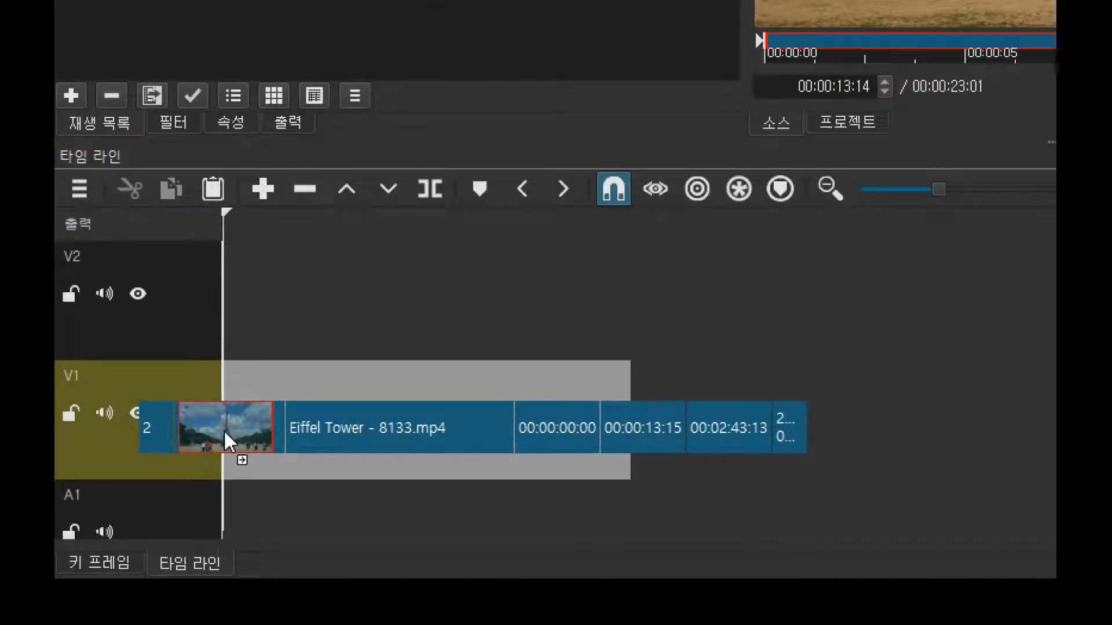
left_click_drag(223, 429, 227, 438)
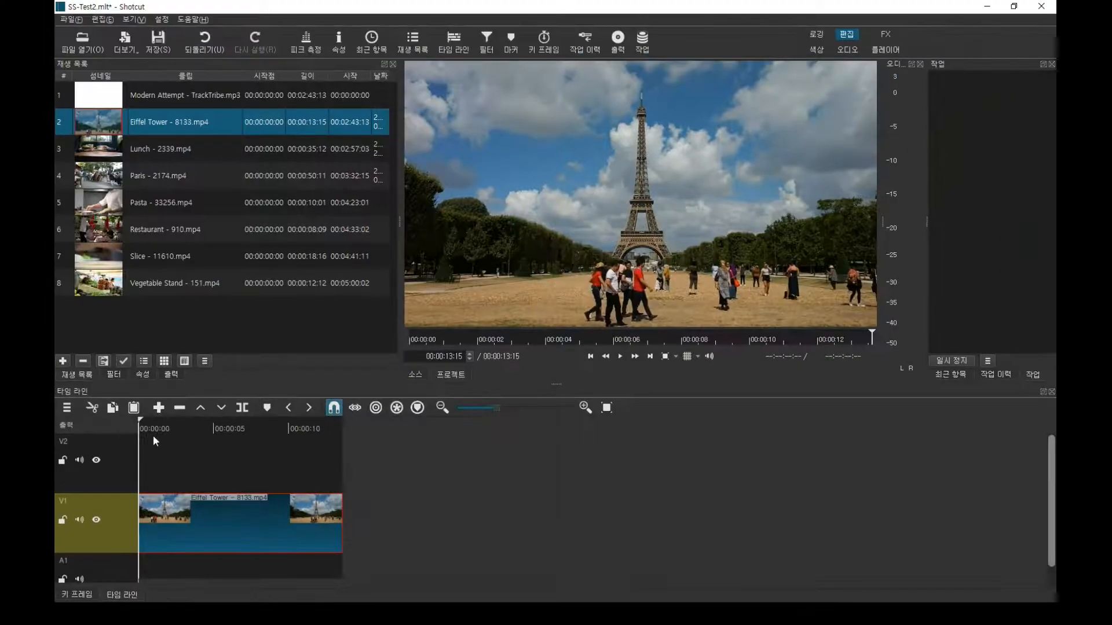
left_click_drag(196, 362, 245, 365)
left_click_drag(205, 427, 344, 432)
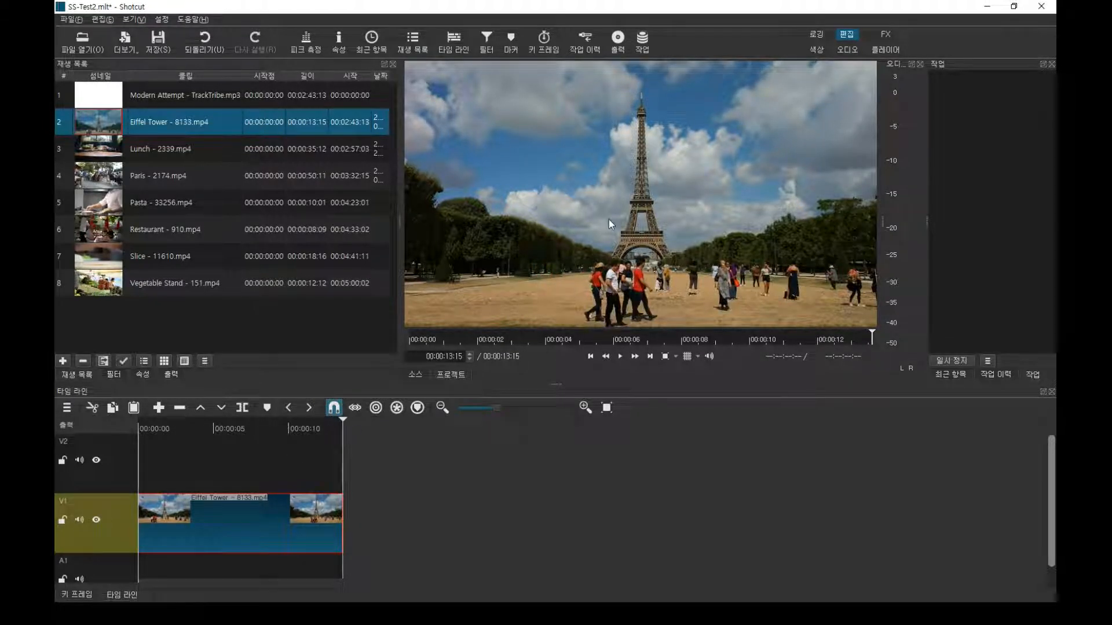
Load the Vegetable Stand clip in the player, scrub through it, and trim its end point back to 00:00:05:13.
left_click(108, 153)
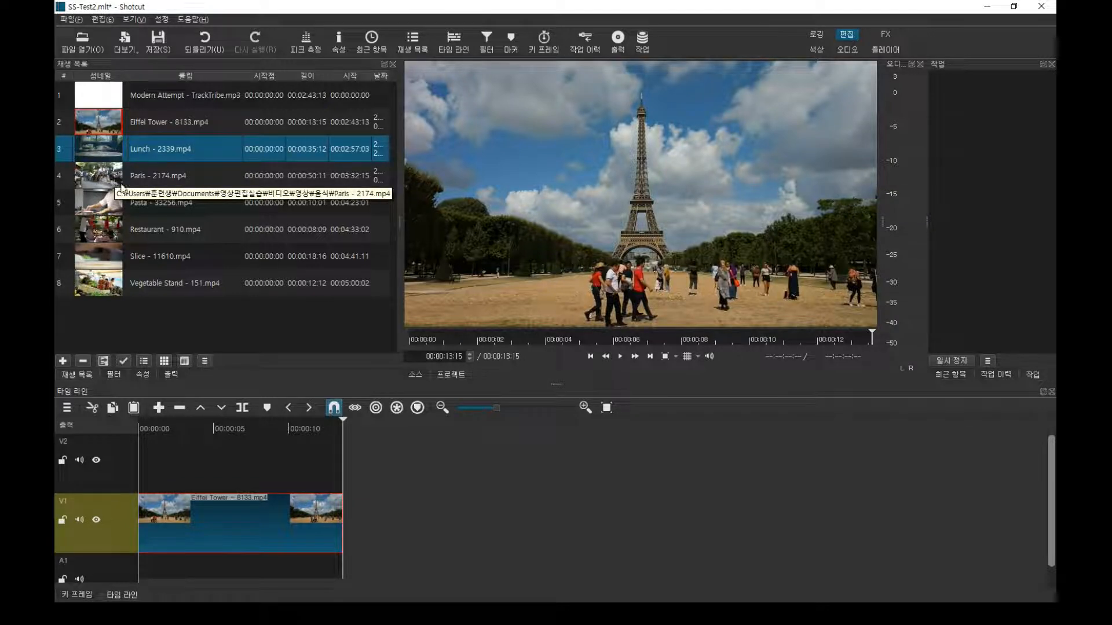
left_click(106, 286)
double_click(98, 283)
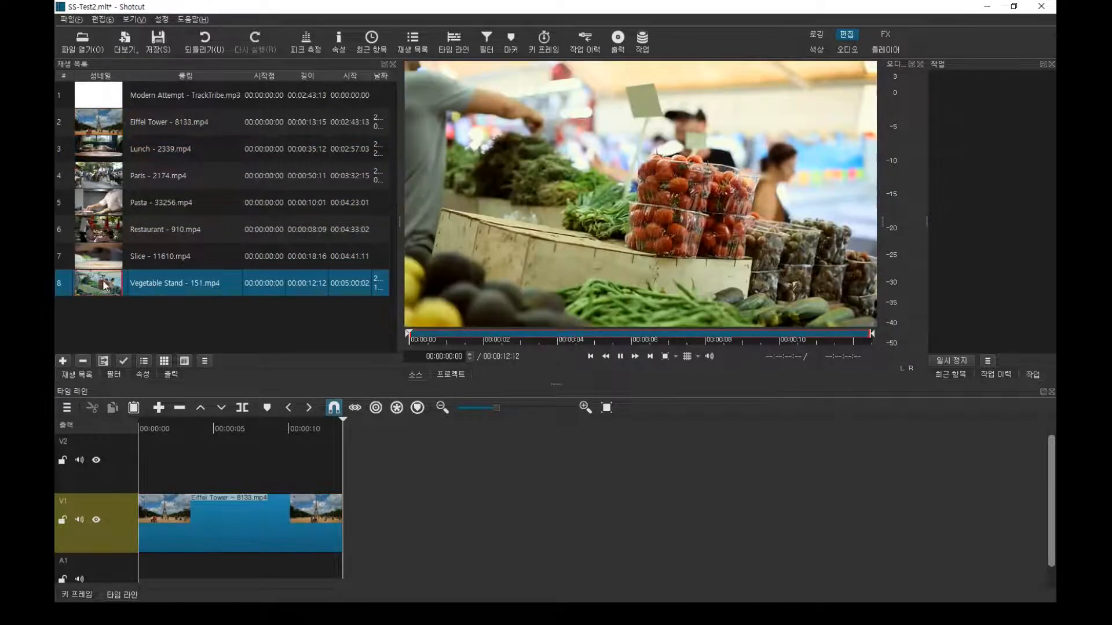
left_click_drag(448, 338, 620, 340)
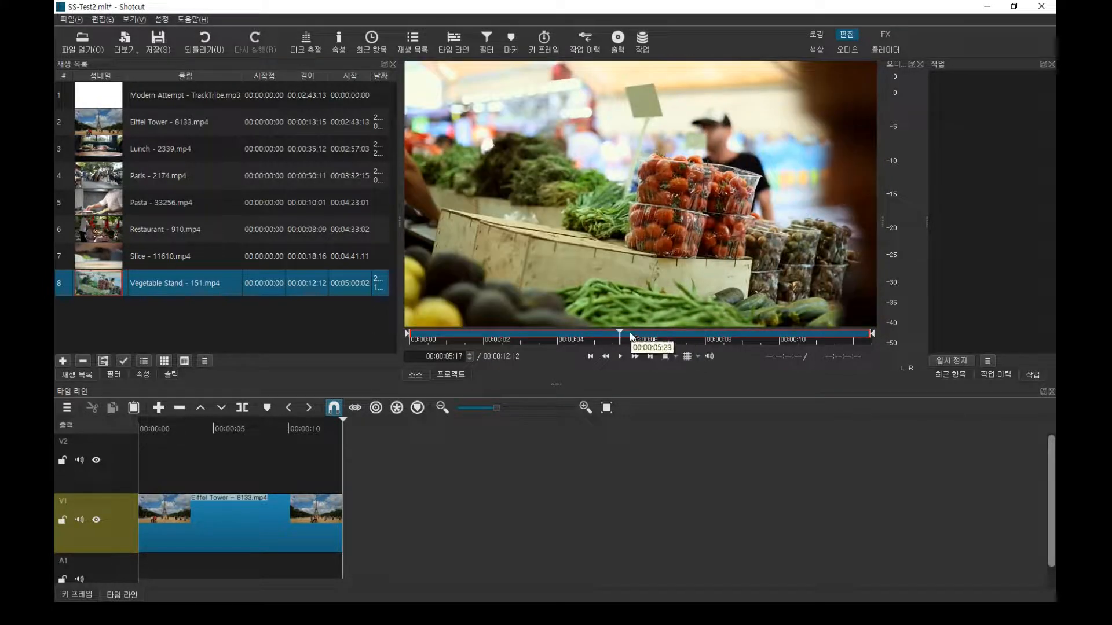
left_click(612, 337)
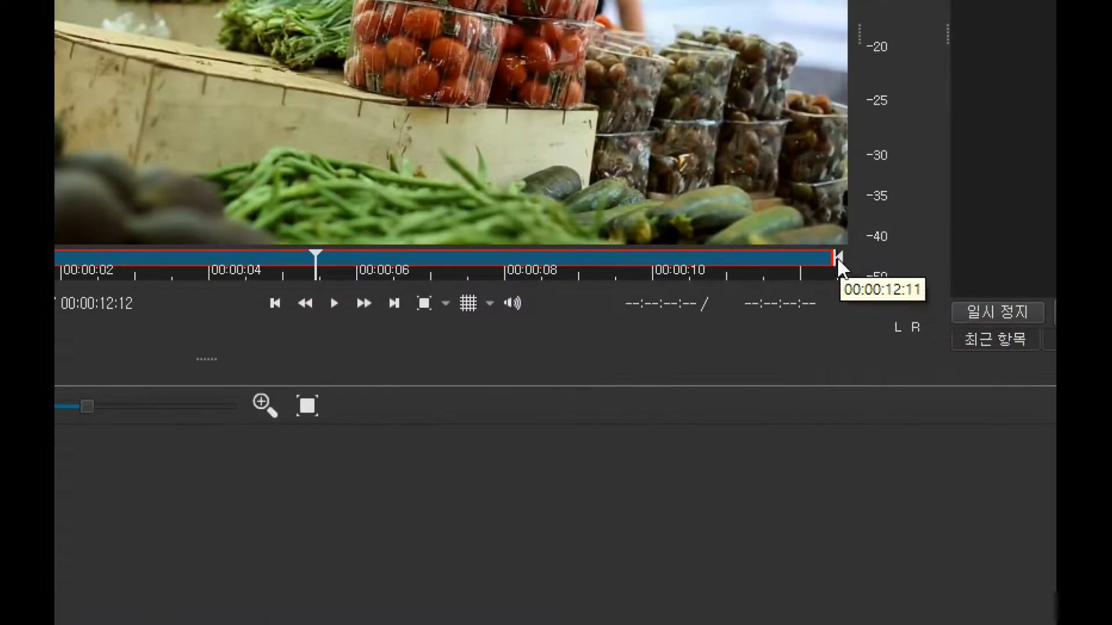
left_click(836, 256)
left_click_drag(836, 256, 324, 257)
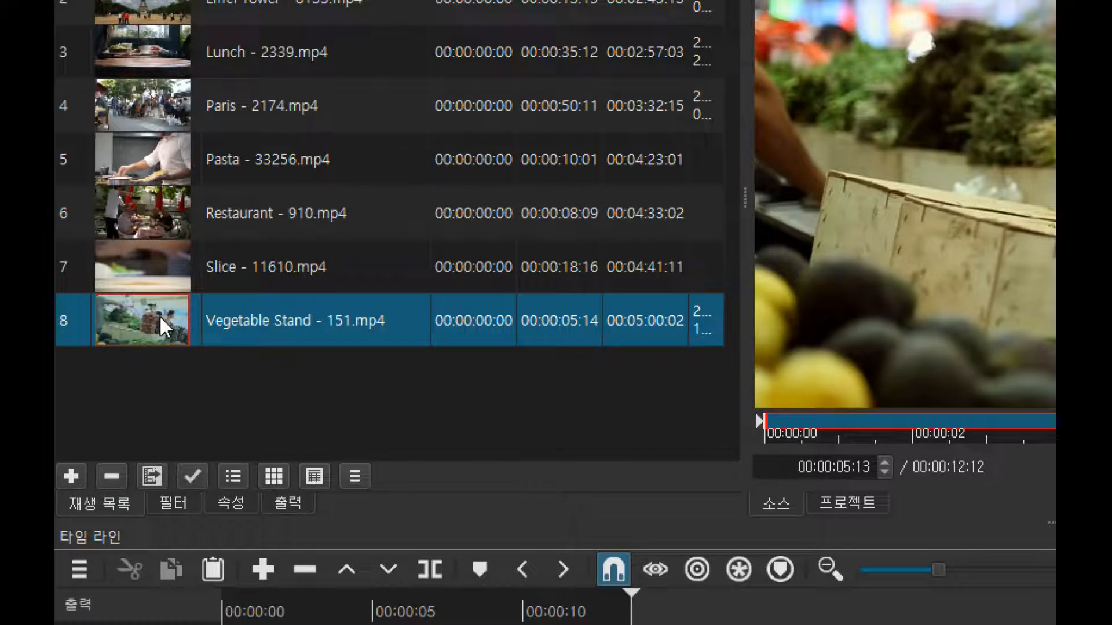
Place the trimmed Vegetable Stand clip on V1 after the Eiffel Tower clip and remove the gap between them.
left_click_drag(161, 318, 737, 624)
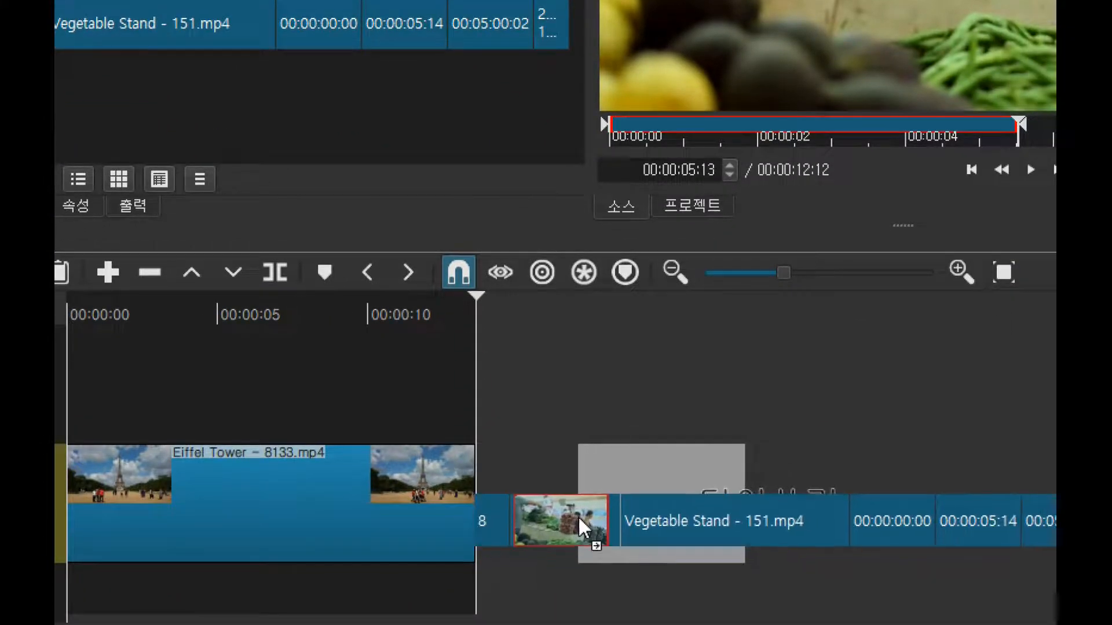
left_click_drag(579, 517, 621, 530)
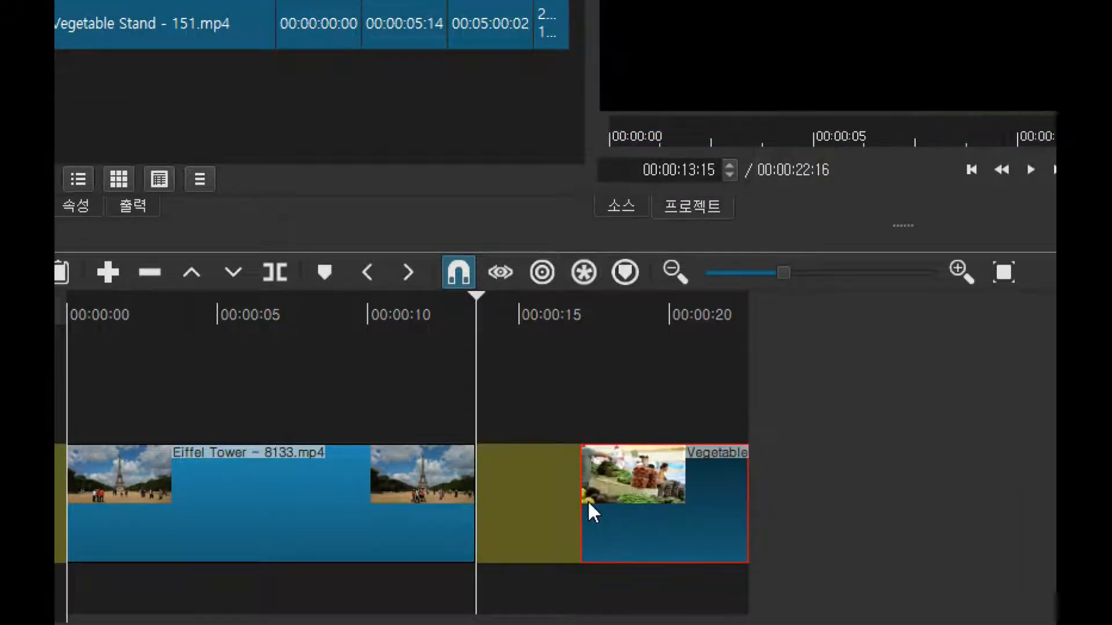
left_click(517, 491)
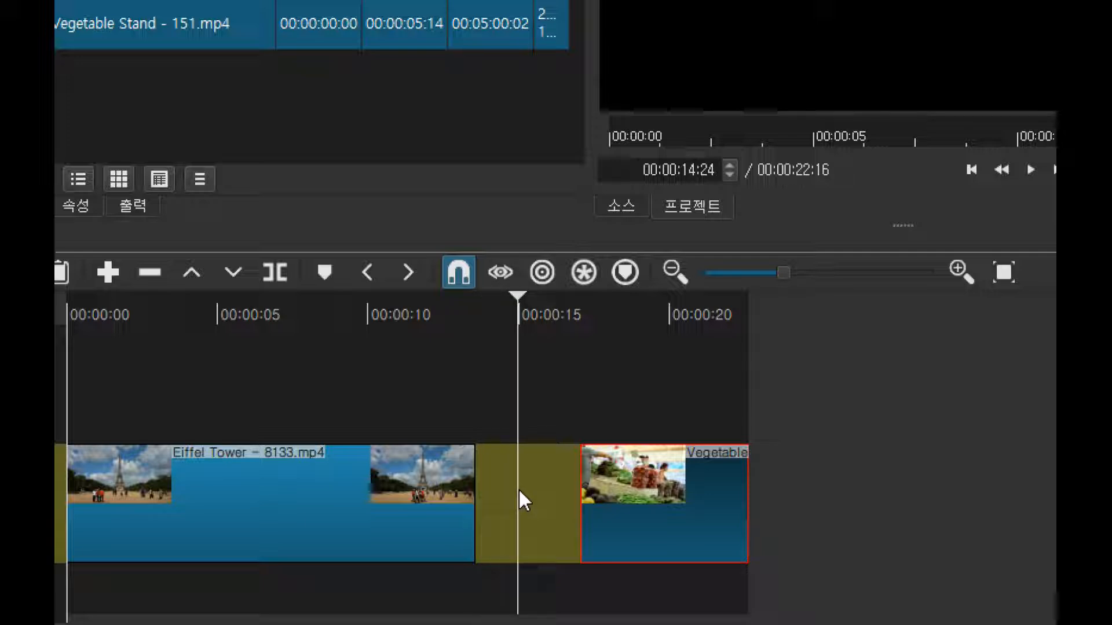
right_click(519, 491)
left_click(580, 500)
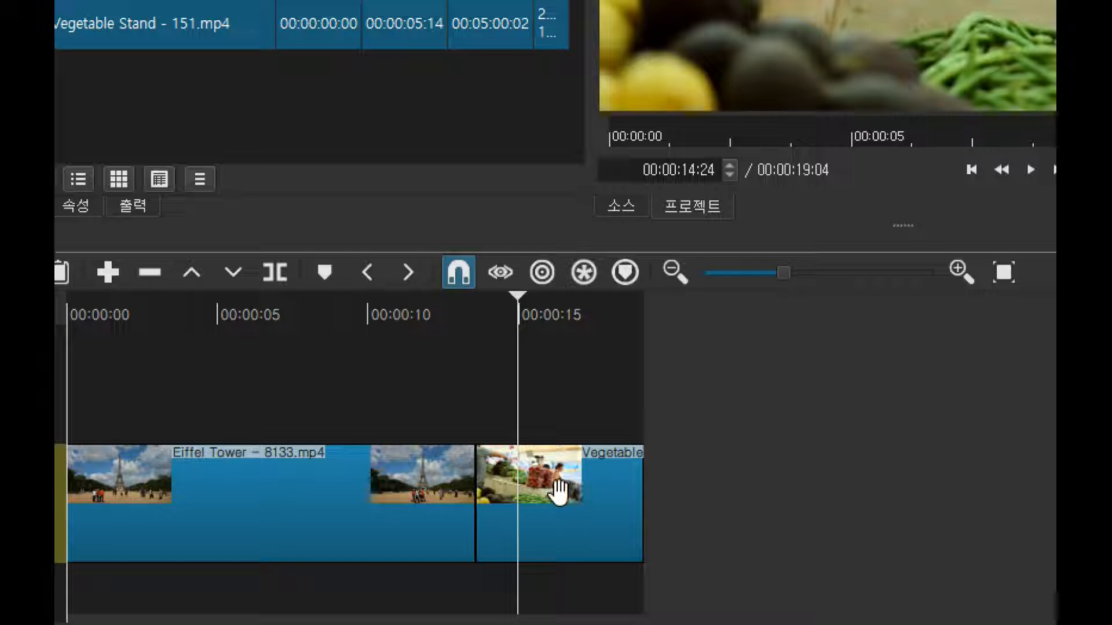
Overlap the Vegetable Stand clip onto the end of the Eiffel Tower clip to create a transition, and play across it.
left_click_drag(546, 489, 517, 492)
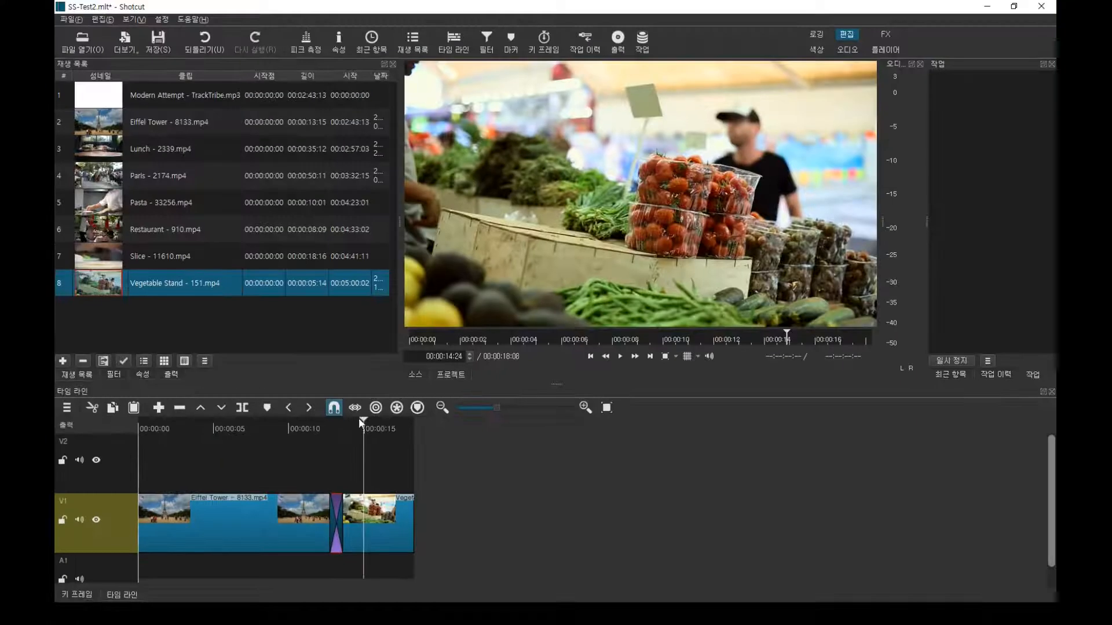
left_click_drag(515, 291, 430, 295)
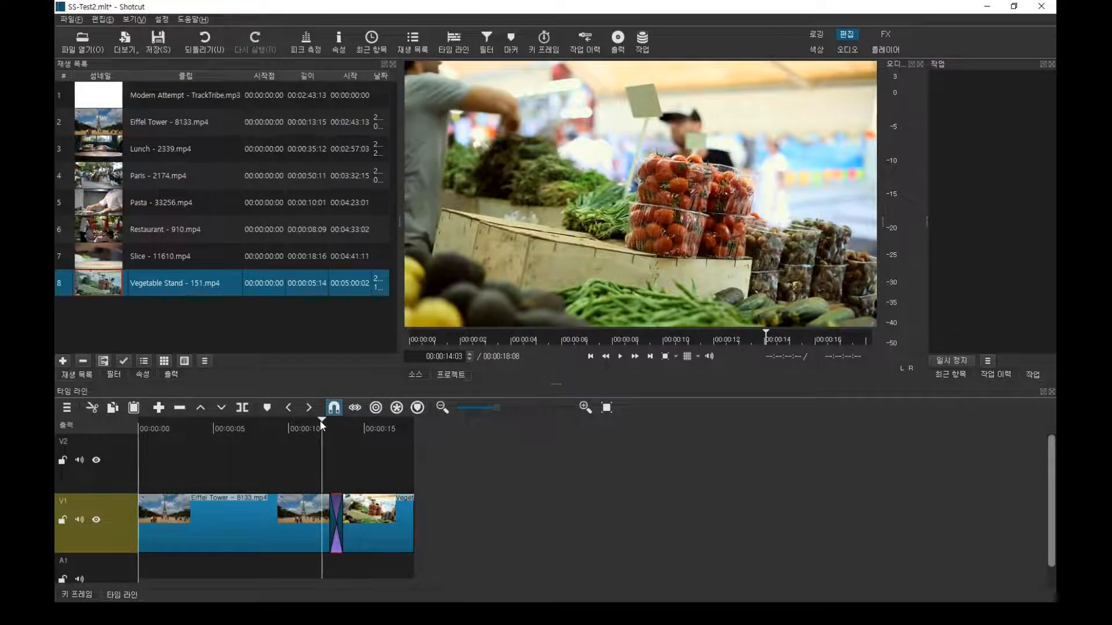
left_click_drag(322, 424, 320, 421)
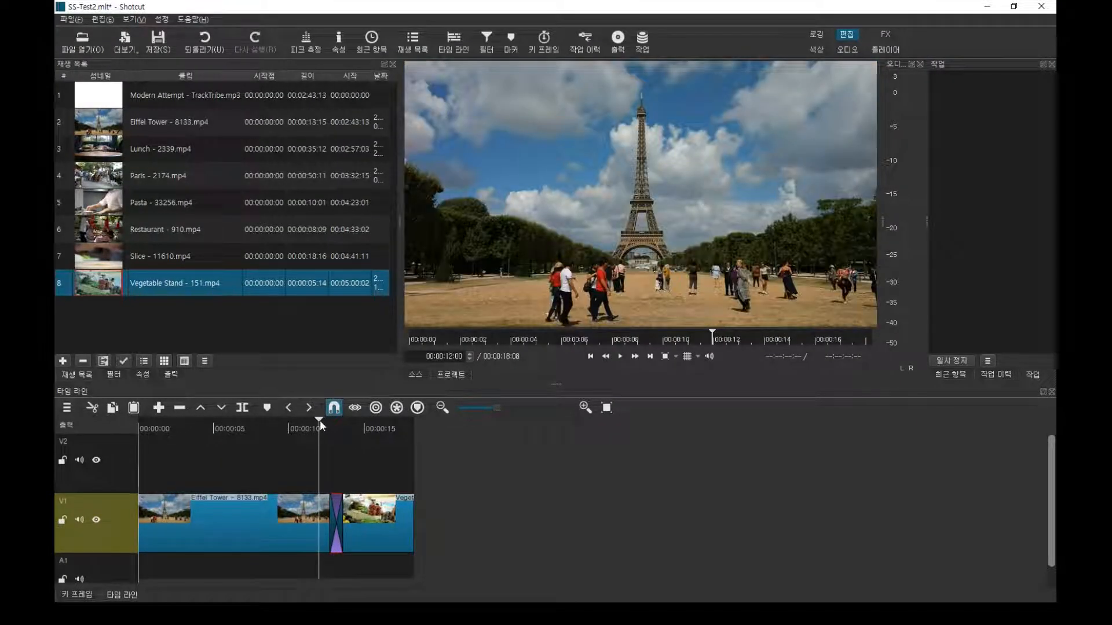
key("space")
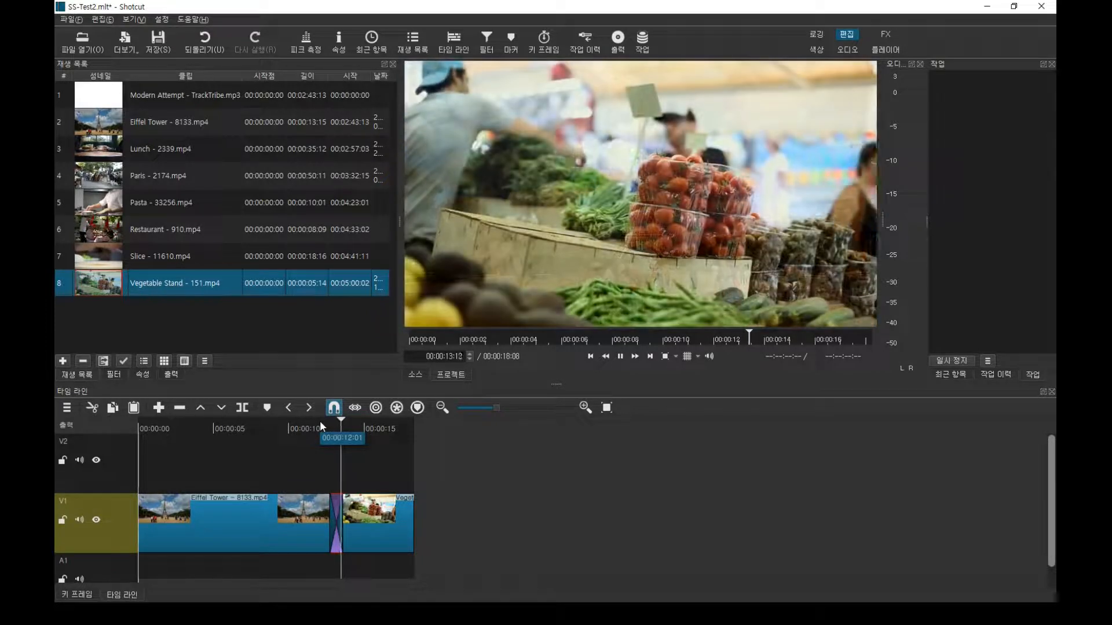
key("space")
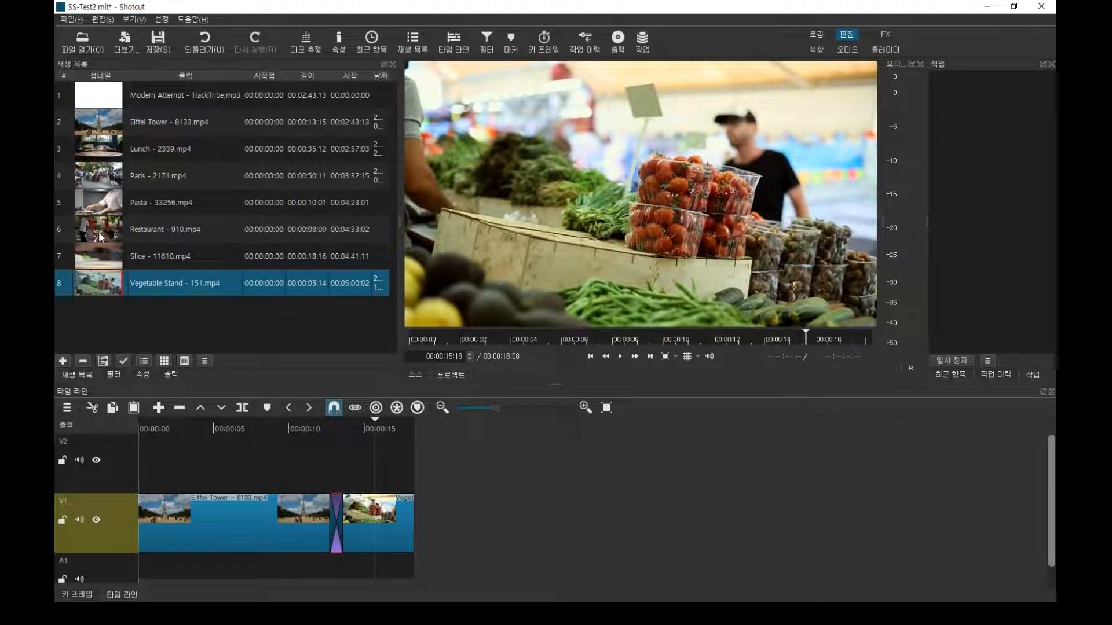
Place the Pasta clip on V1 after the Vegetable Stand clip and remove the empty gap between them.
left_click(98, 207)
left_click_drag(99, 200, 492, 541)
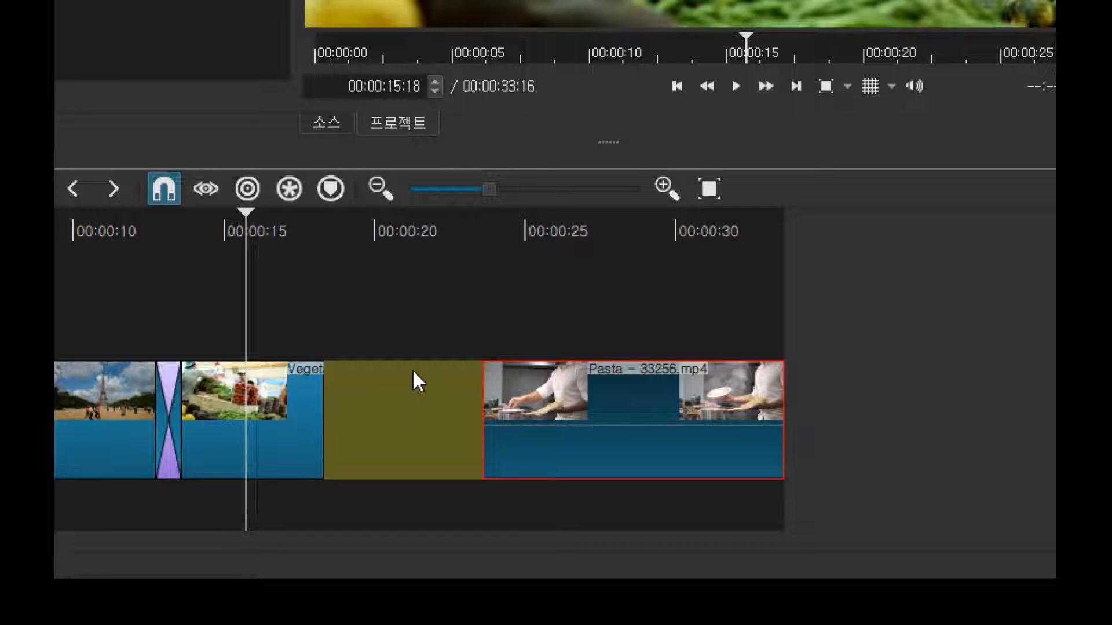
left_click(404, 402)
left_click(397, 405)
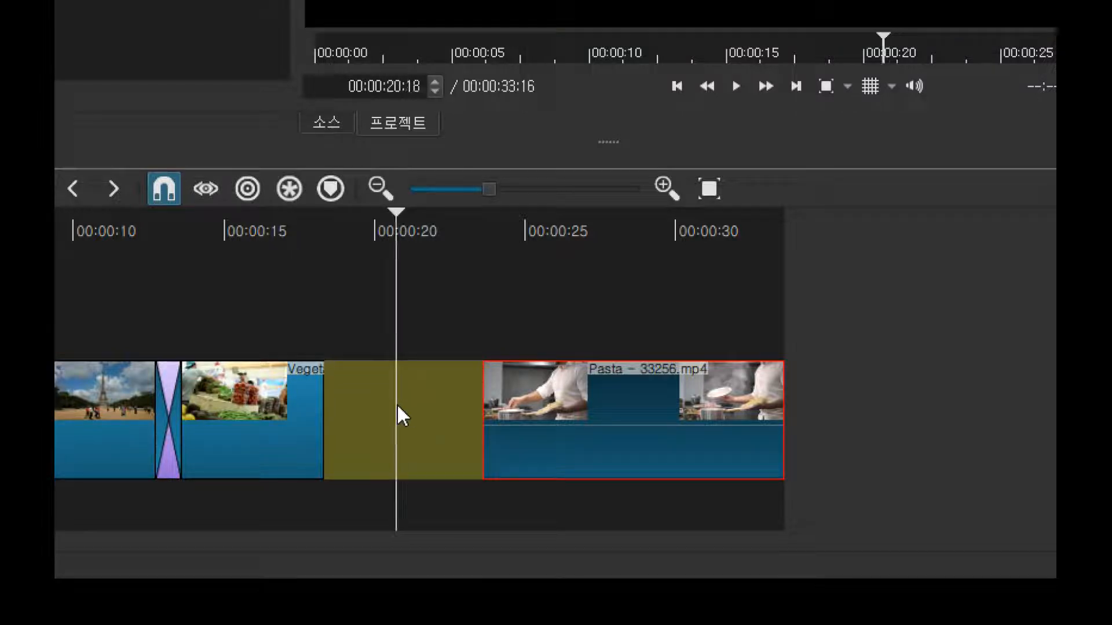
key("ctrl+z")
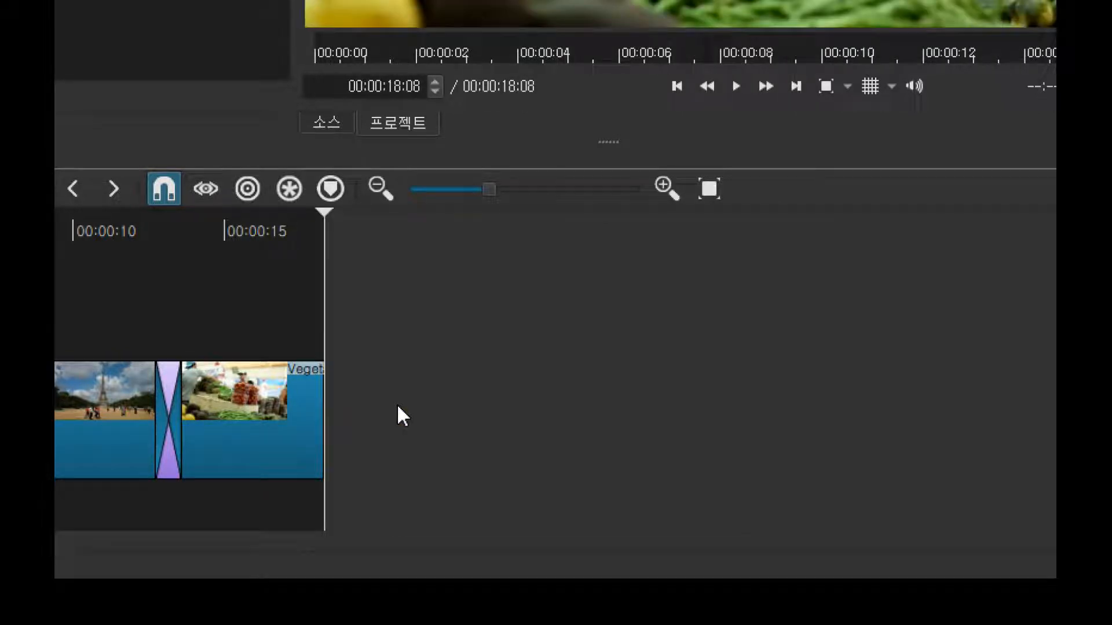
key("ctrl+y")
left_click(511, 524)
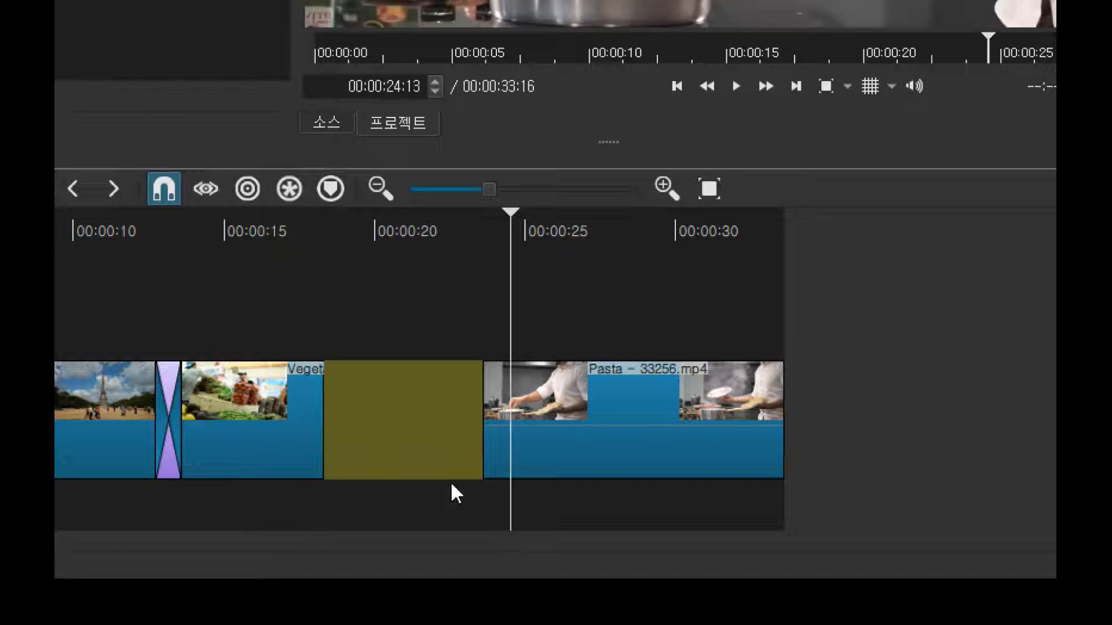
left_click(421, 432)
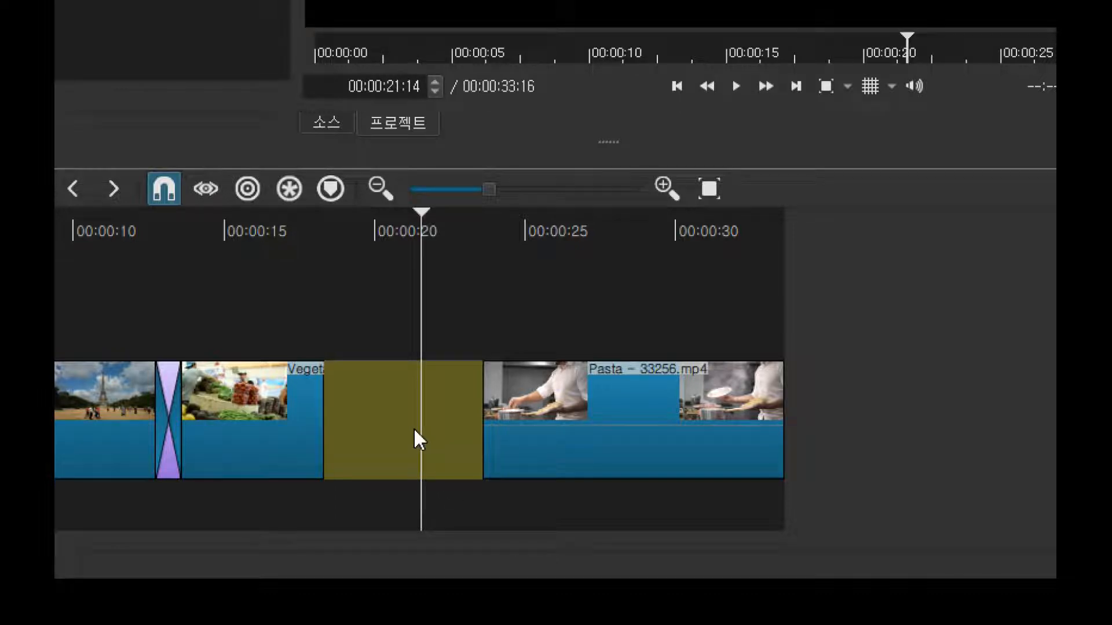
key("Delete")
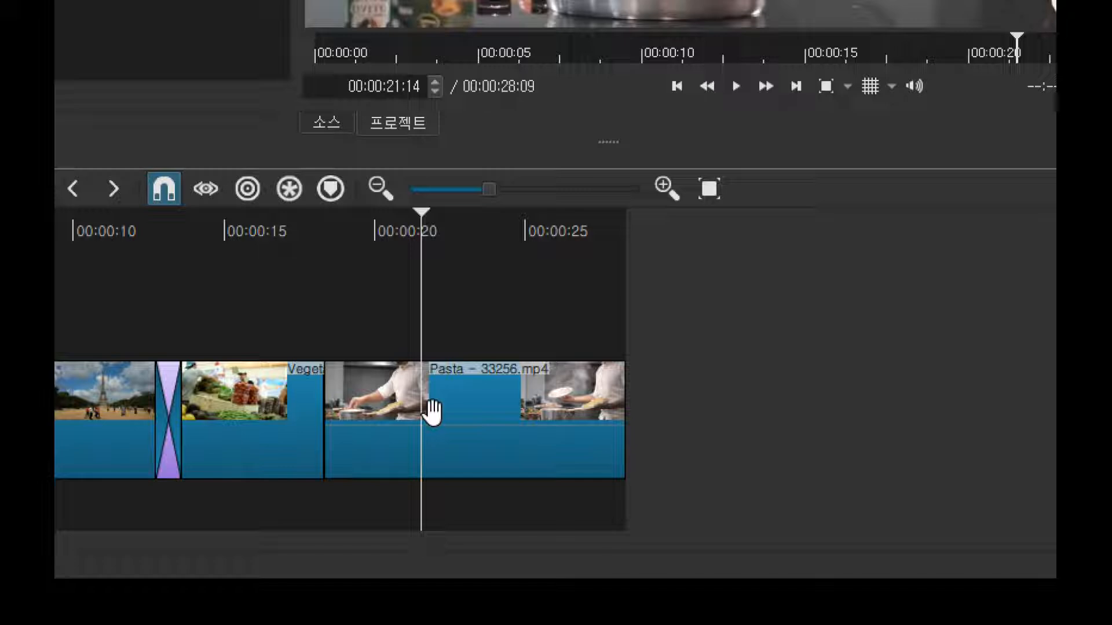
Overlap the Pasta clip onto the end of the Vegetable Stand clip to create a transition, and play the Pasta footage up to 00:00:22:20.
left_click_drag(452, 409, 427, 415)
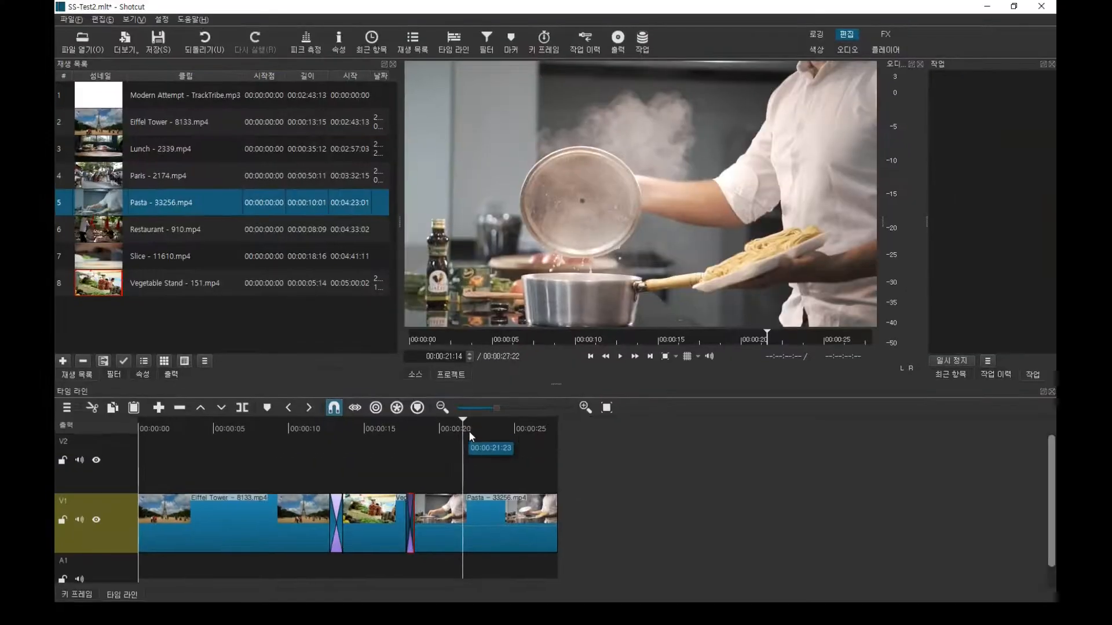
left_click(441, 427)
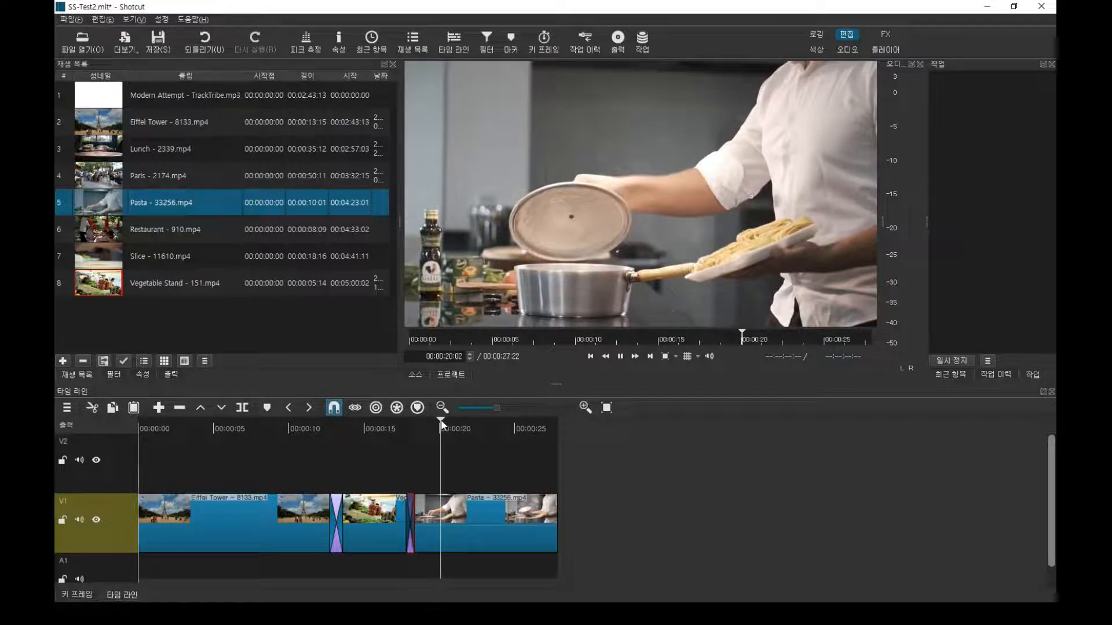
key("space")
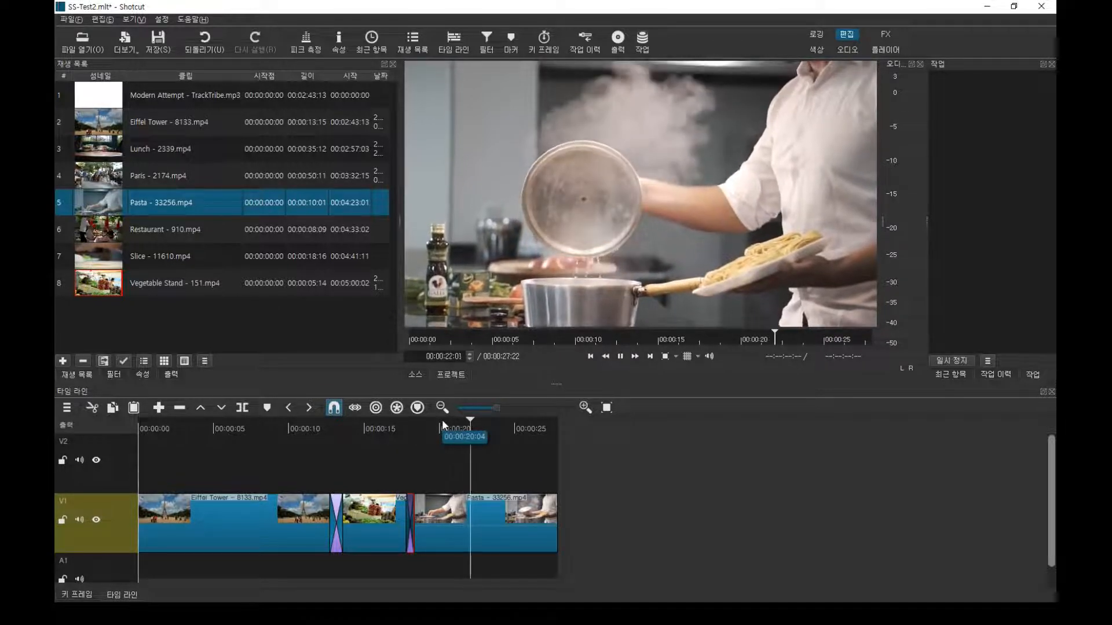
key("space")
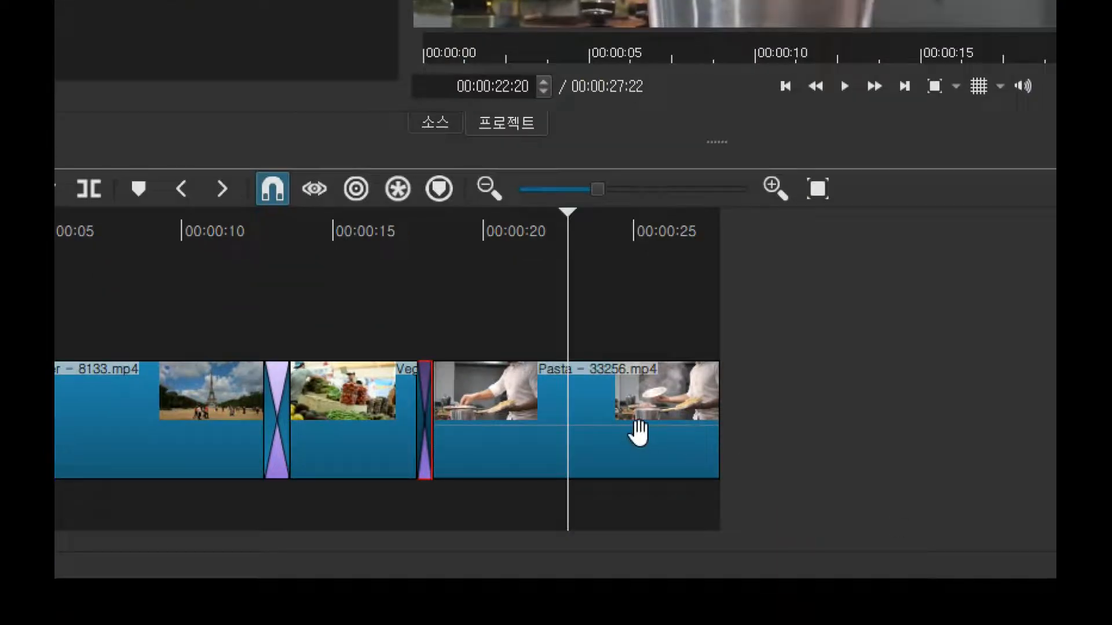
Split the Pasta clip on V1 at 00:00:22:20 and again at 00:00:24:09.
left_click(981, 536)
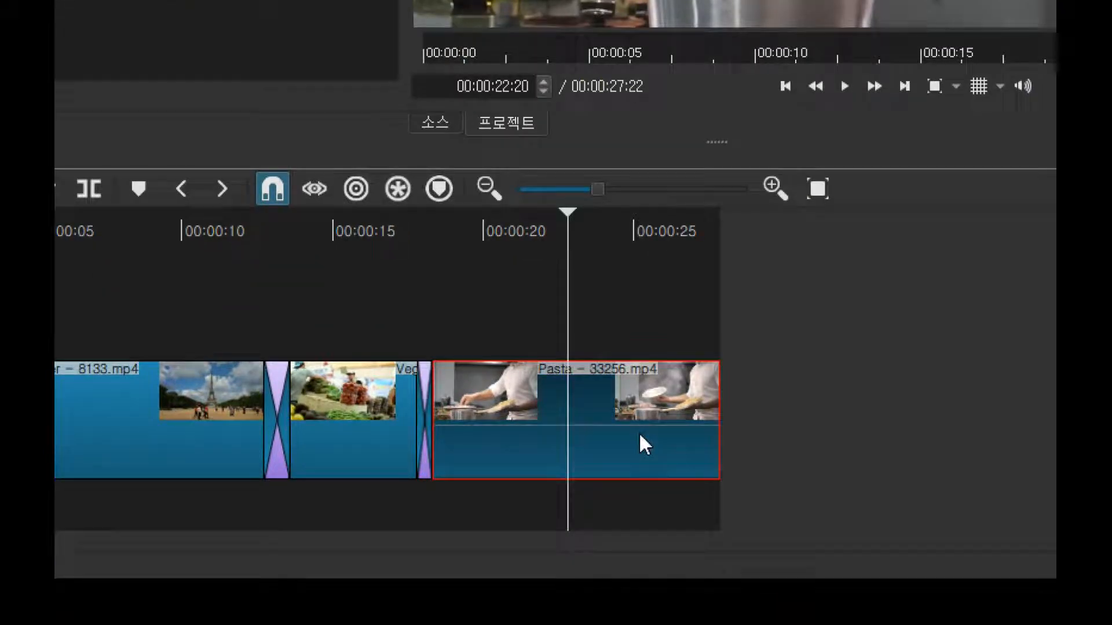
key("s")
key("space")
key("space")
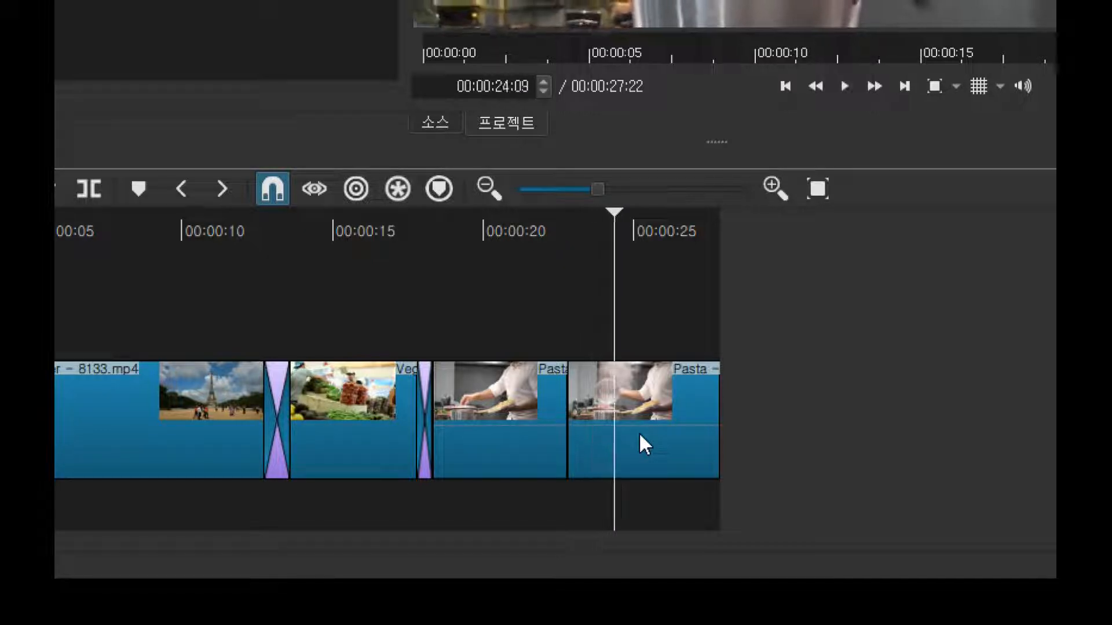
key("s")
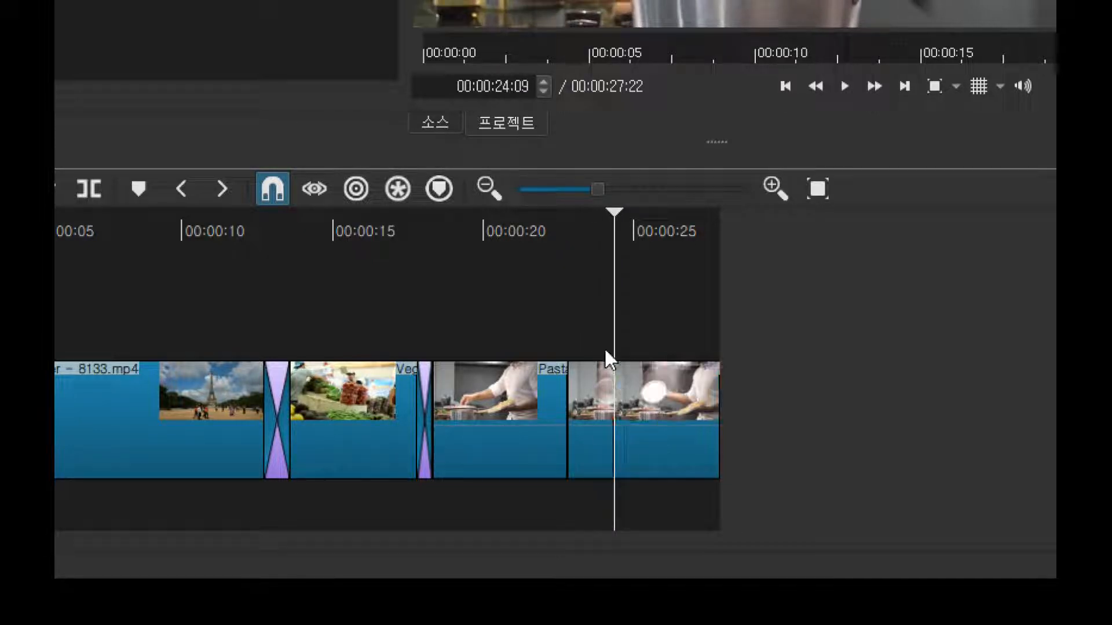
Remove the short middle piece of the split Pasta clip and close up the gap it leaves.
left_click(594, 392)
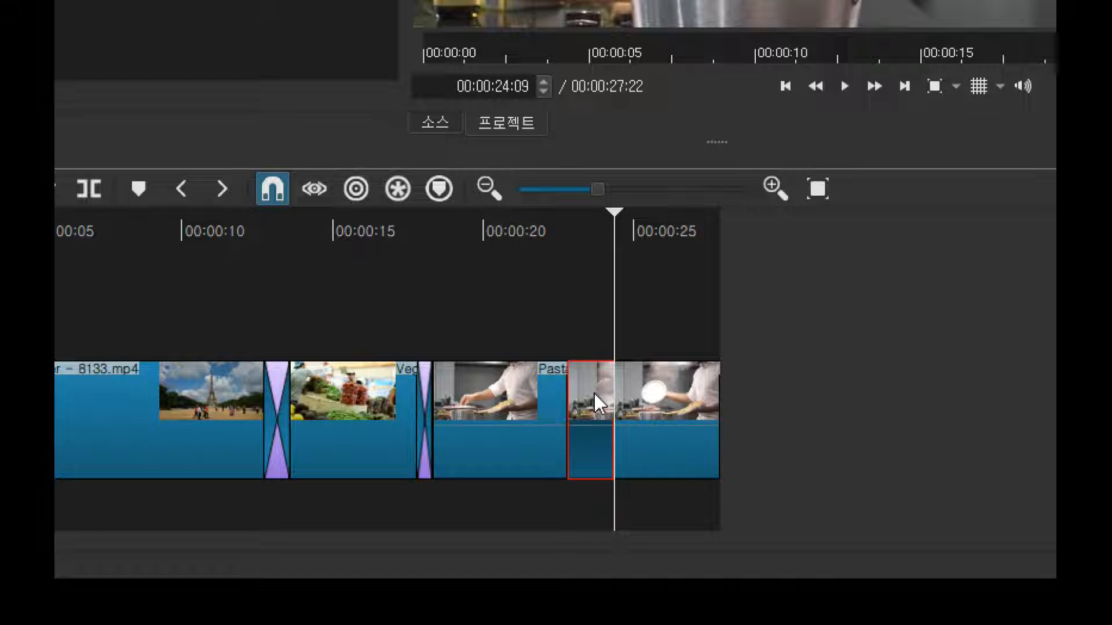
right_click(594, 393)
left_click(578, 404)
key("x")
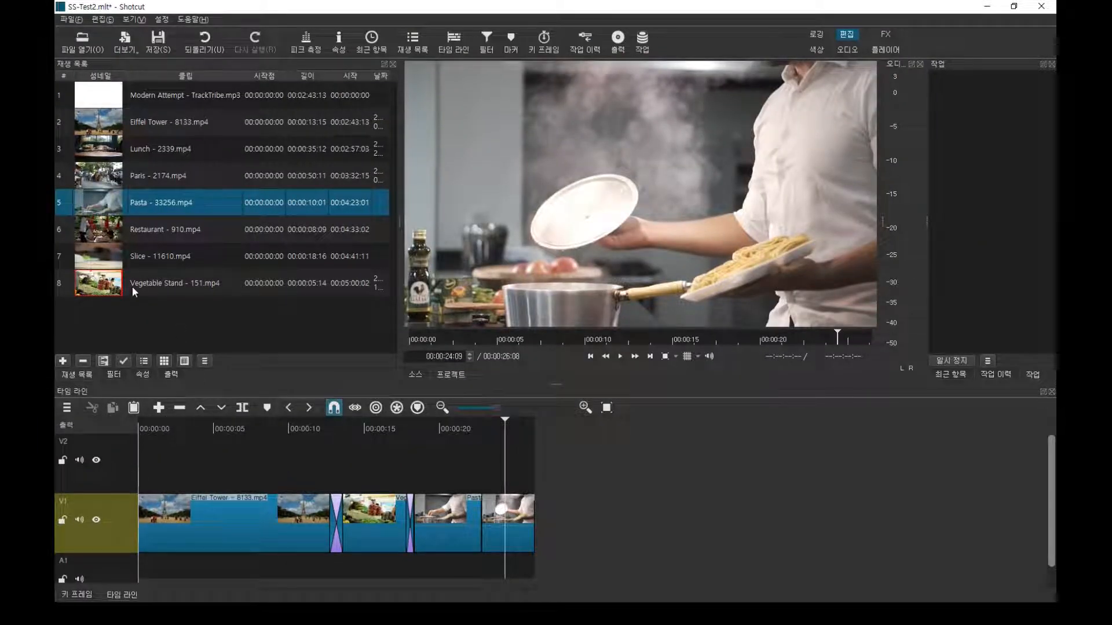
Place the Restaurant clip on V1 directly against the end of the last Pasta piece.
left_click(105, 233)
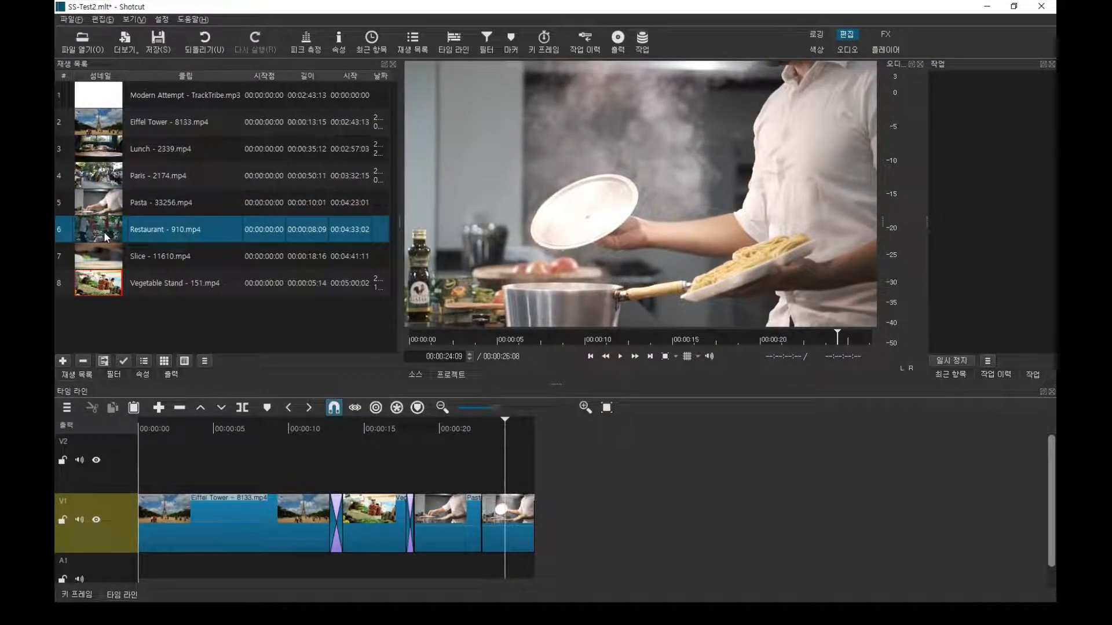
left_click_drag(103, 231, 606, 525)
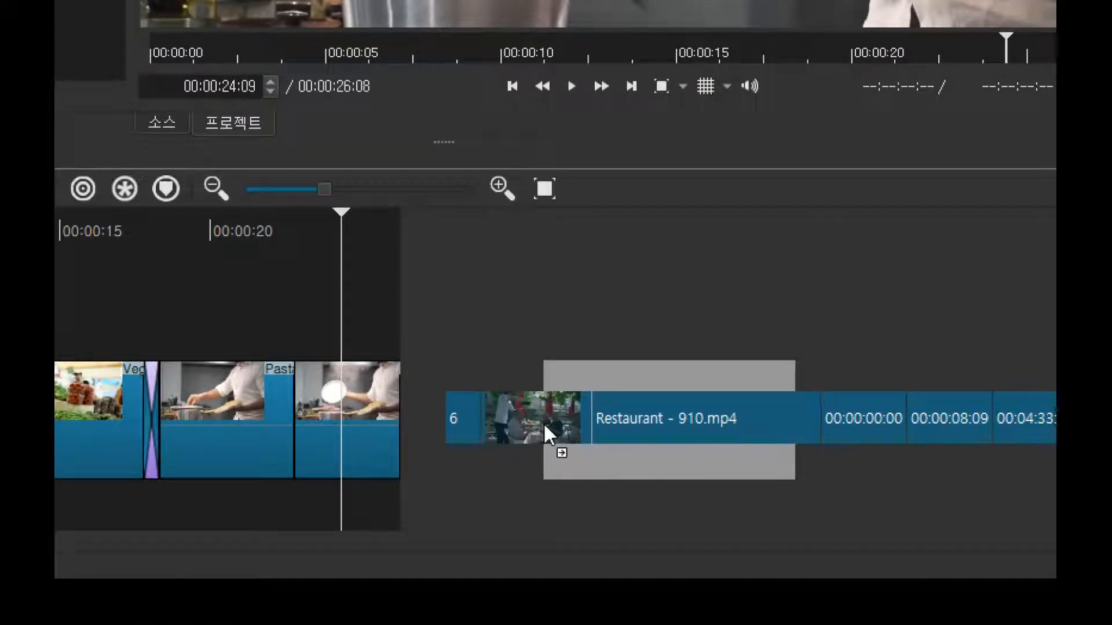
left_click_drag(543, 422, 405, 429)
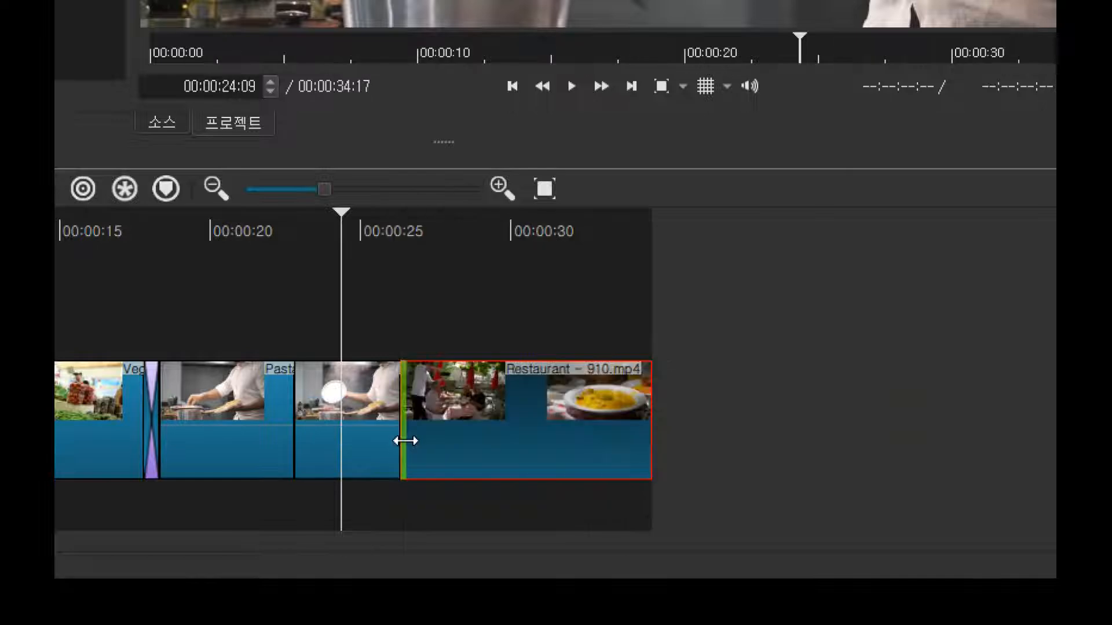
Open and remove an empty gap before the Restaurant clip, and overlap the clip onto the last Pasta piece to create a transition.
left_click_drag(484, 422, 585, 422)
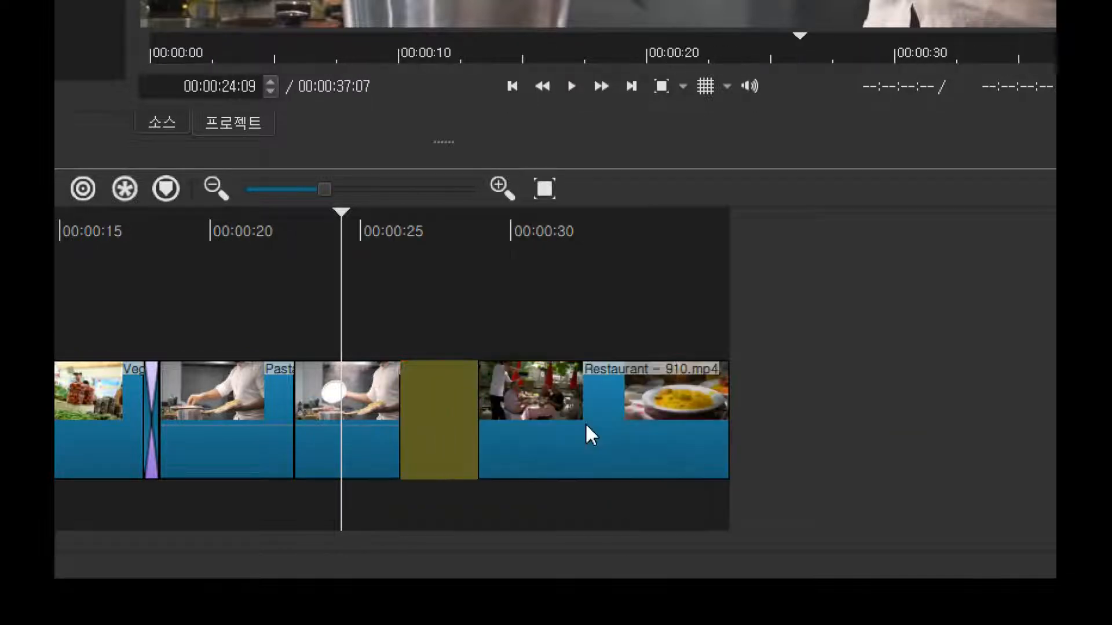
left_click(442, 409)
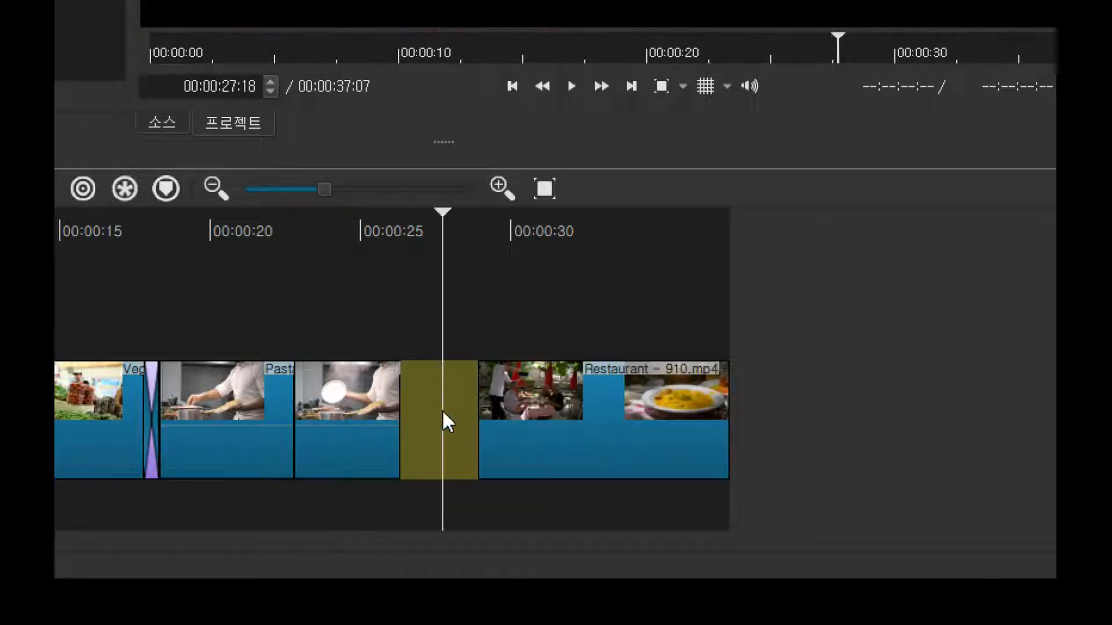
left_click(829, 384)
left_click(442, 418)
key("Delete")
left_click_drag(466, 417, 450, 426)
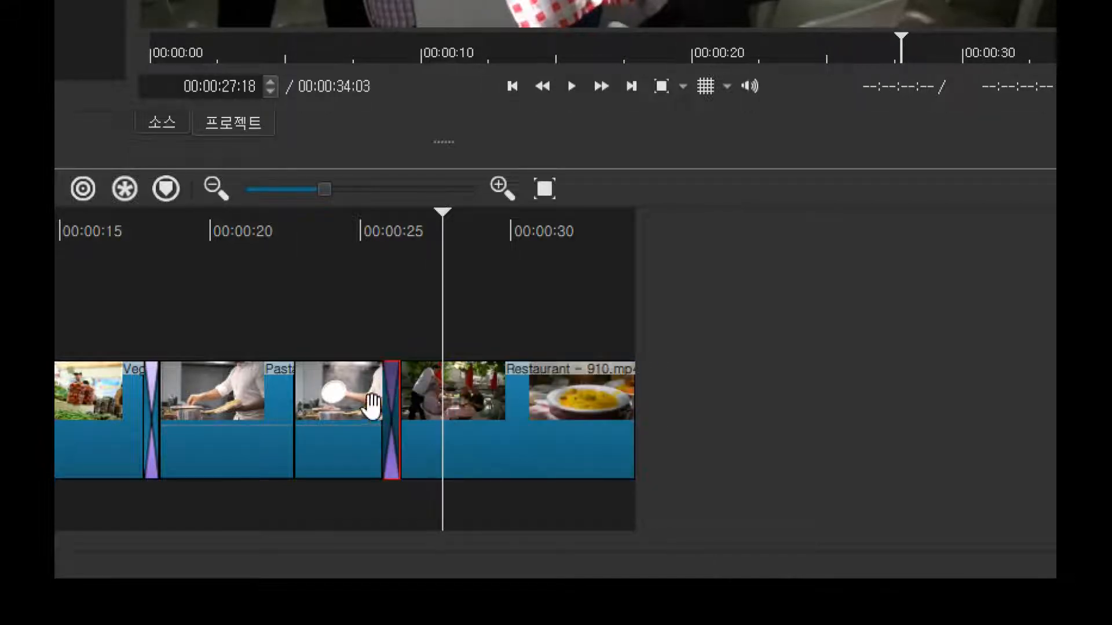
Remove the short second Pasta piece before the Restaurant transition and close up the gap it leaves.
left_click(343, 400)
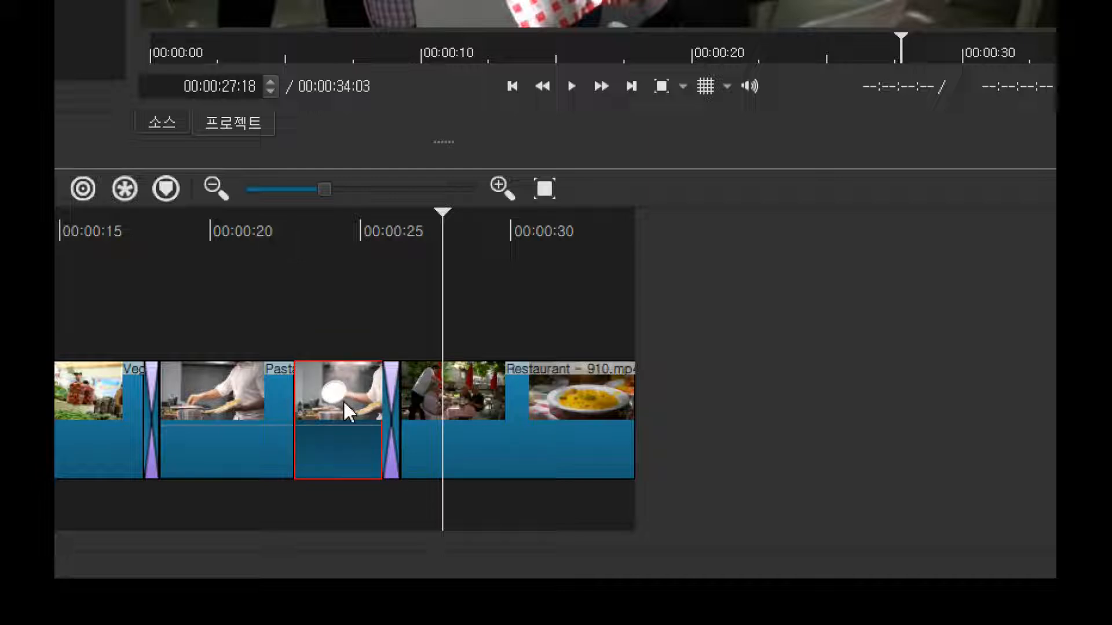
key("Delete")
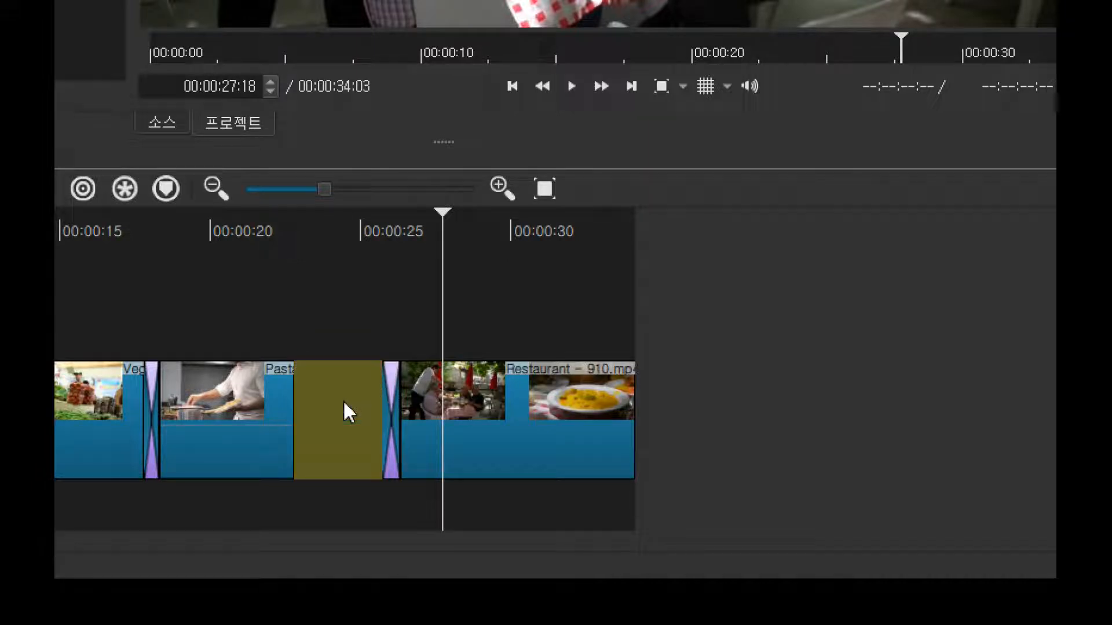
left_click(343, 400)
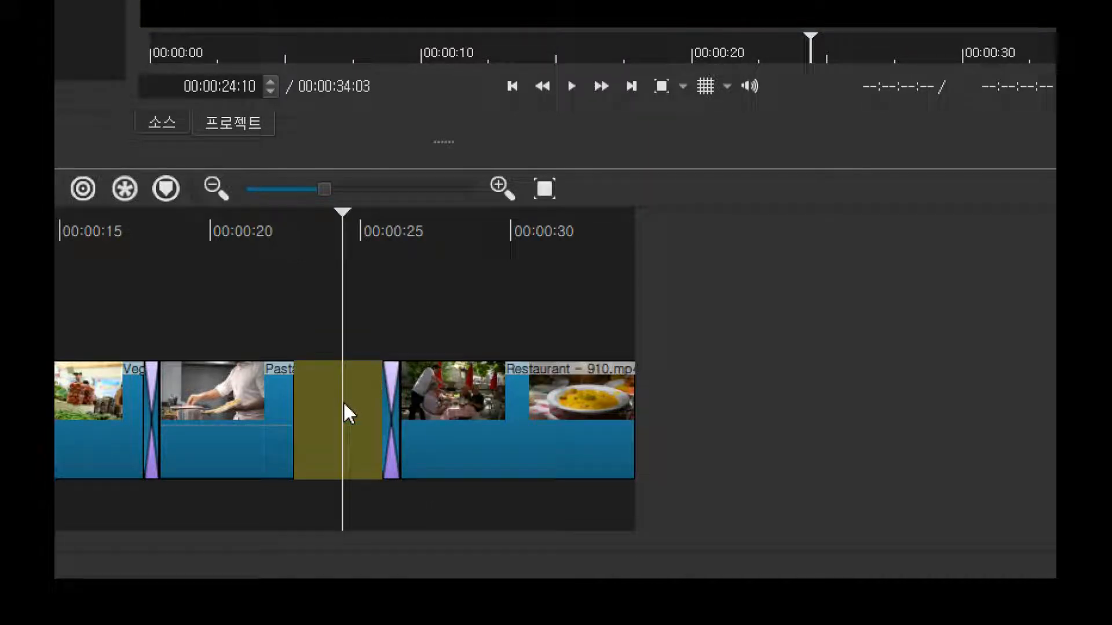
key("Delete")
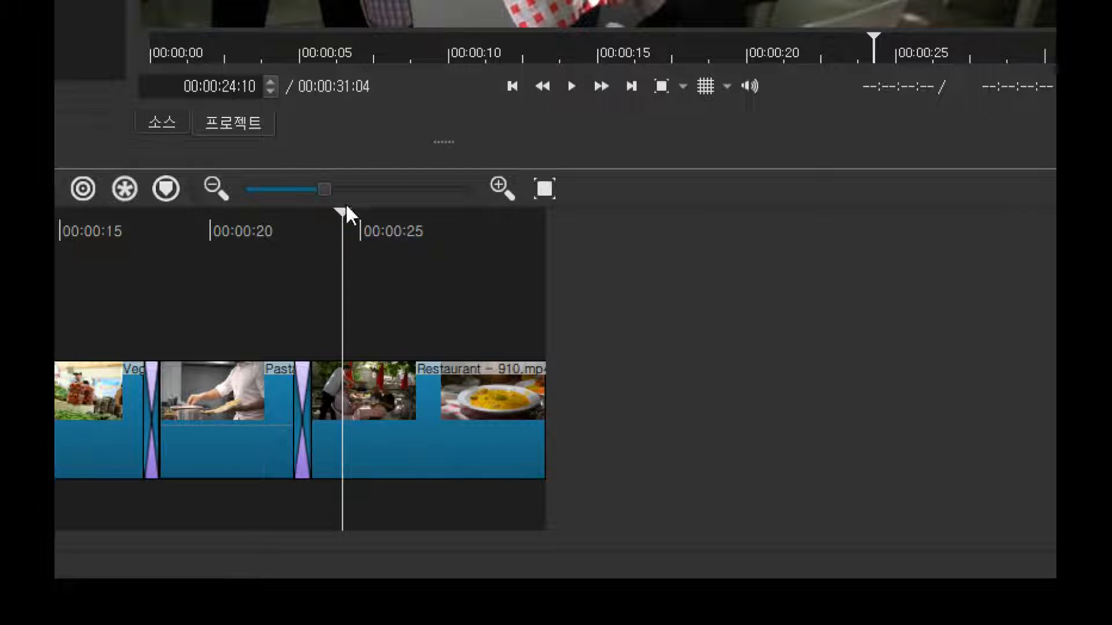
Play the transition between the Pasta and Restaurant clips from 00:00:22:10.
left_click_drag(292, 210, 282, 214)
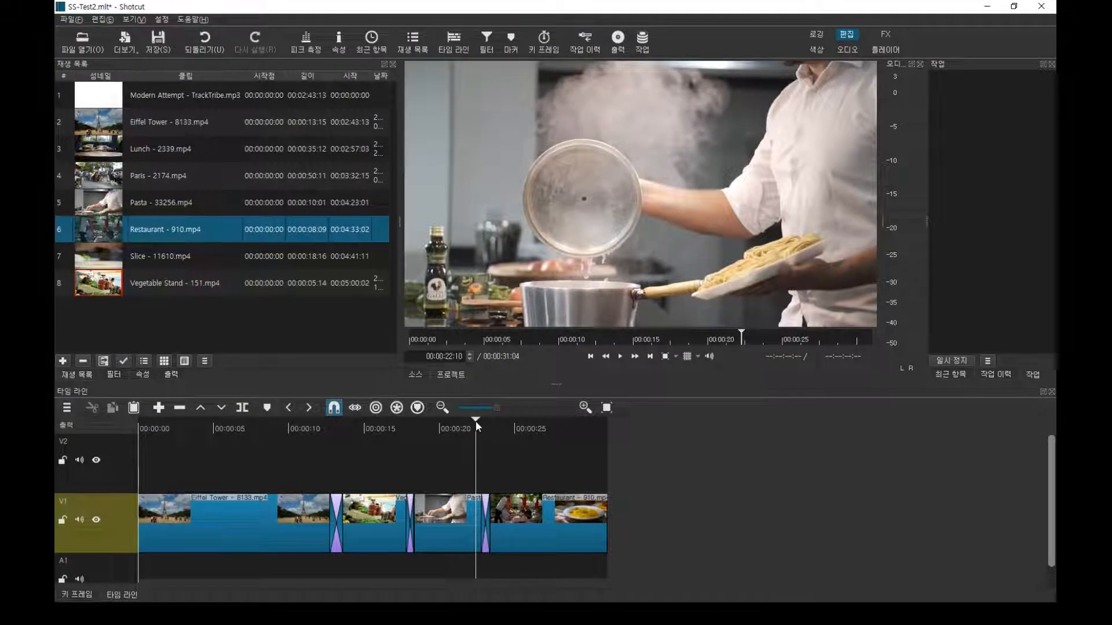
key("space")
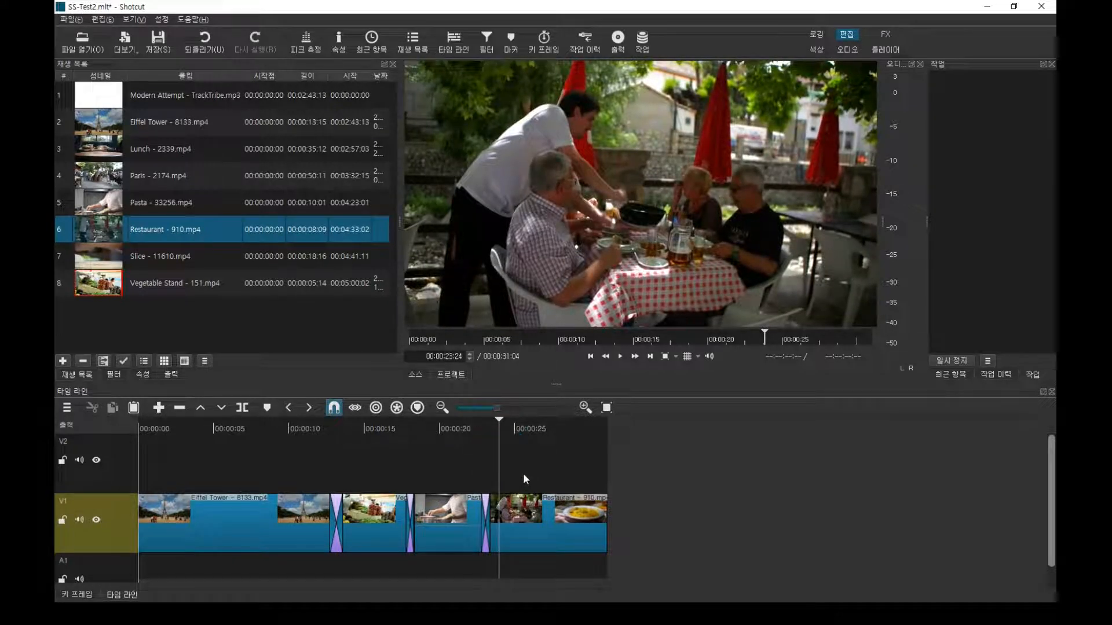
key("minus")
key("minus")
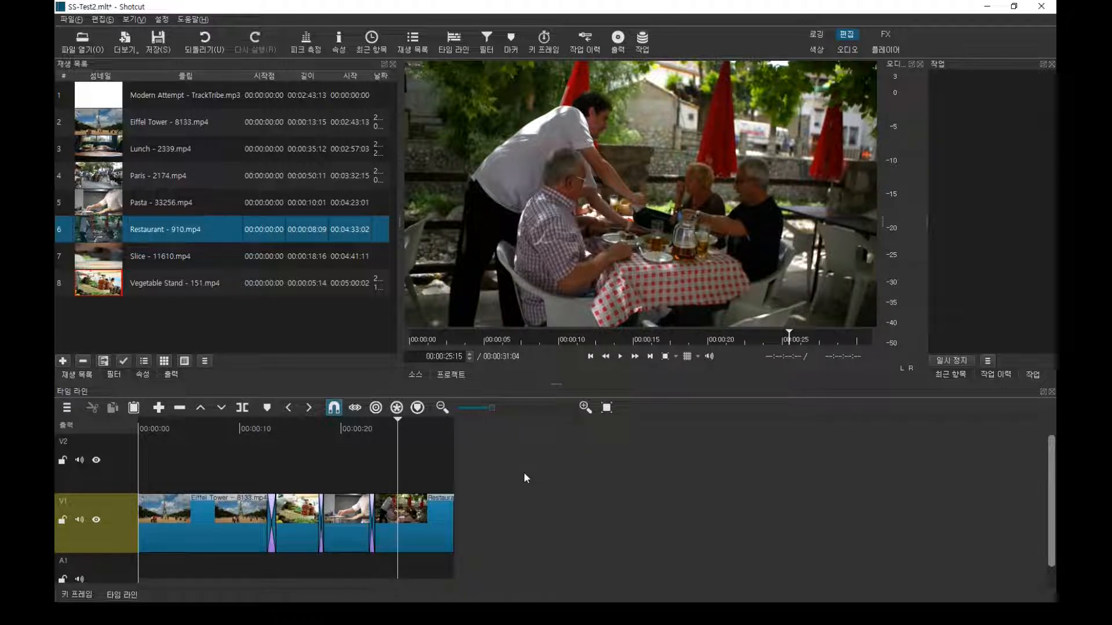
key("plus")
key("plus")
key("plus")
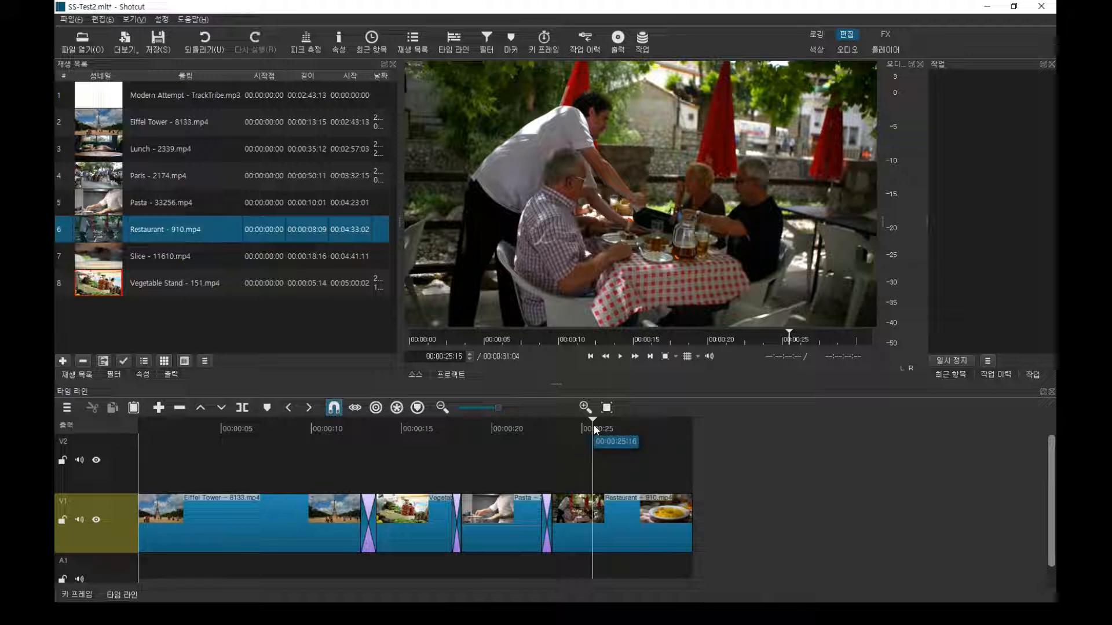
Move the playhead to 00:00:06:13, select the Eiffel Tower clip on V1, and display the playlist as tiles.
left_click_drag(595, 427, 249, 440)
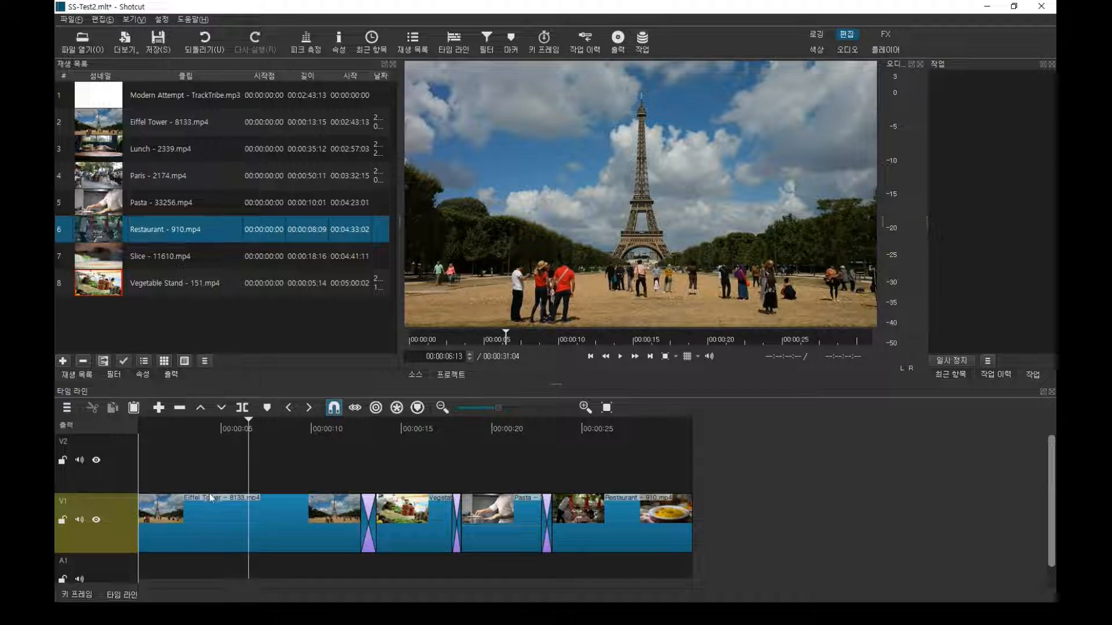
left_click(203, 524)
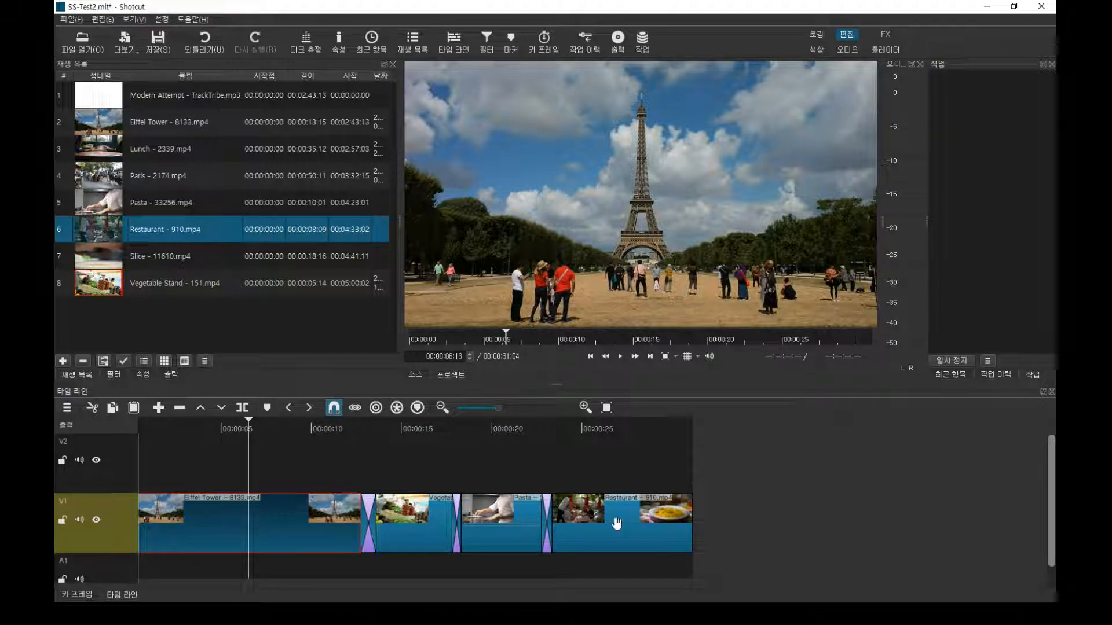
left_click(618, 523)
left_click(205, 513)
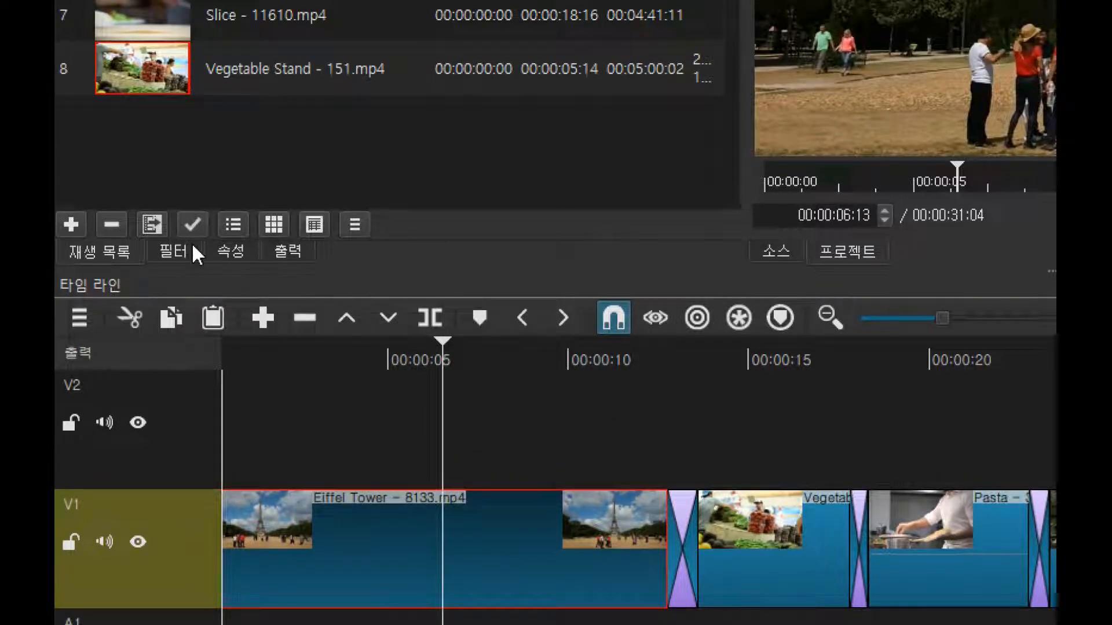
left_click(233, 225)
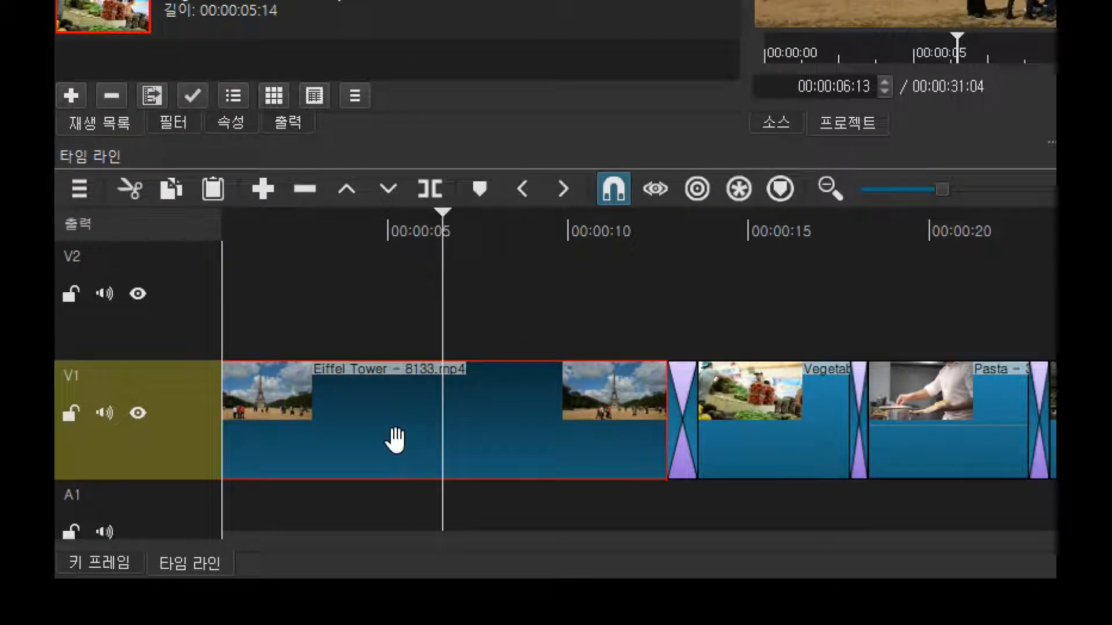
Set the Eiffel Tower clip's playback speed to 2x in its properties and apply it.
right_click(394, 439)
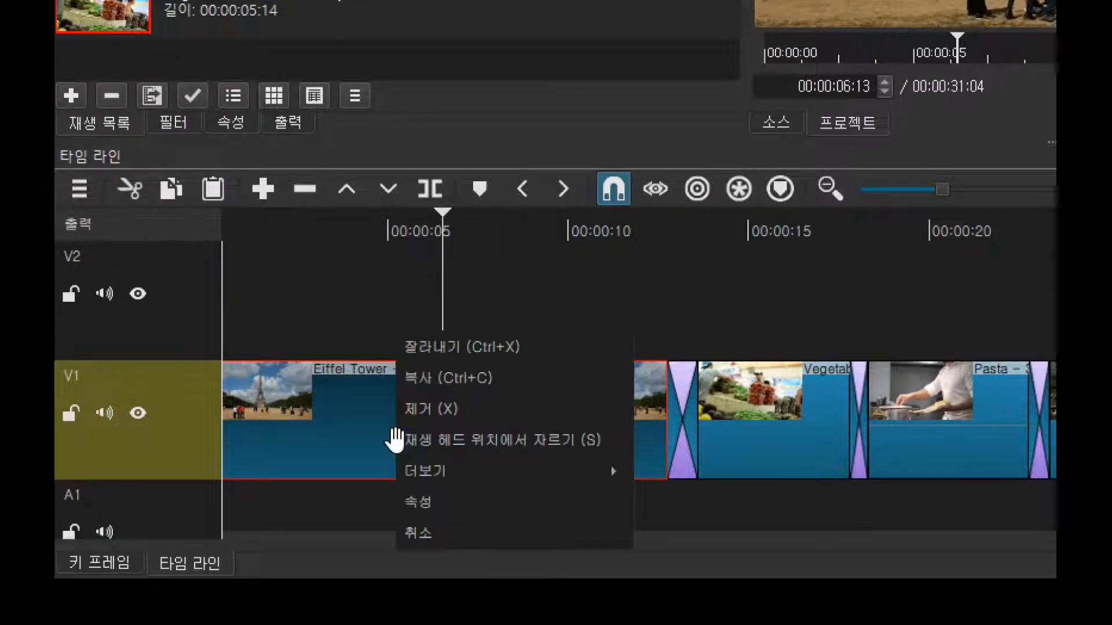
left_click(440, 505)
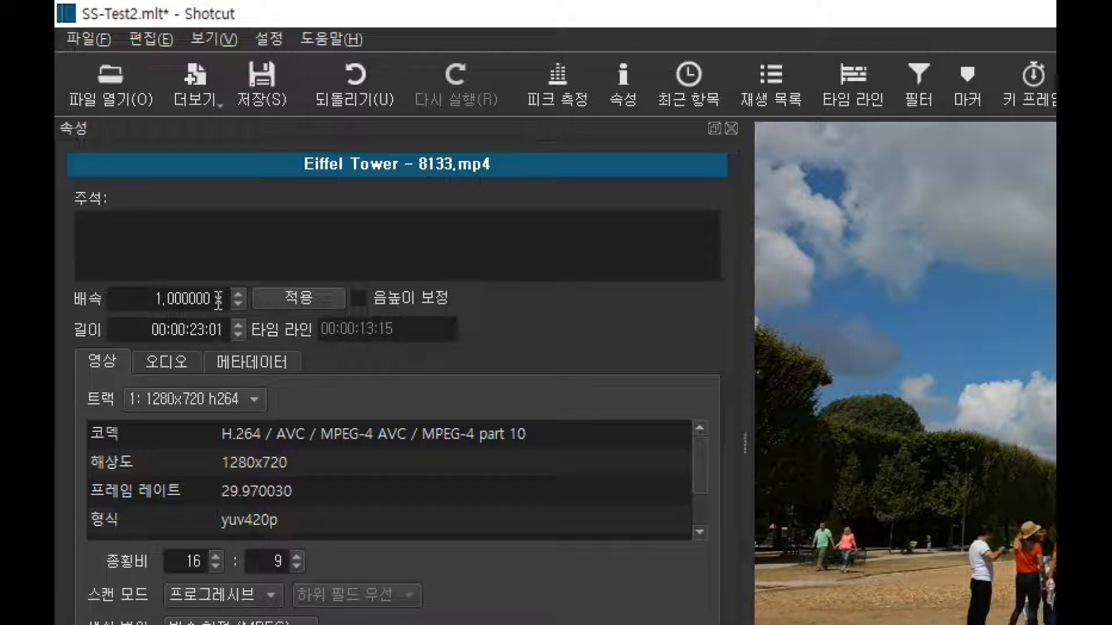
left_click(162, 299)
key("BackSpace")
type("2")
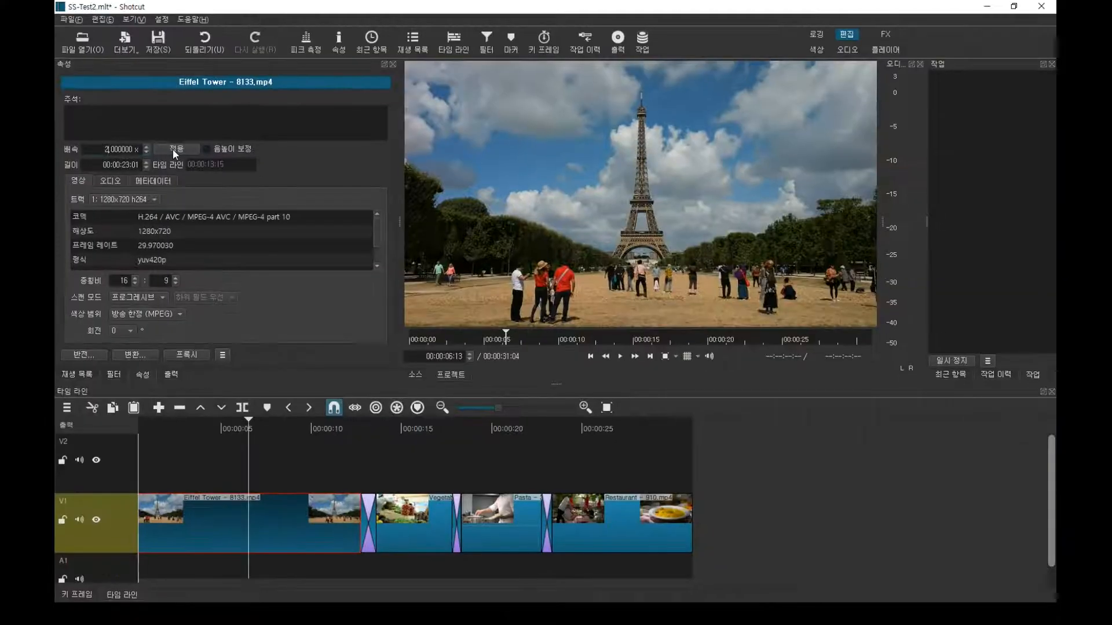
left_click(173, 151)
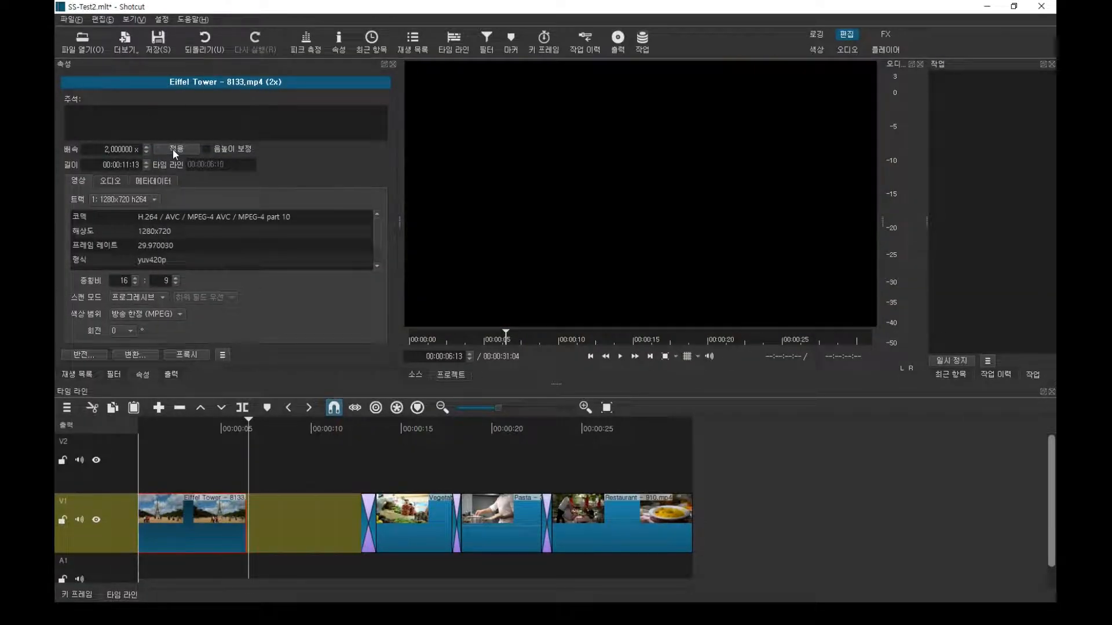
Remove the empty gap on V1 between the sped-up Eiffel Tower clip and its transition to the Vegetable Stand clip.
left_click(305, 517)
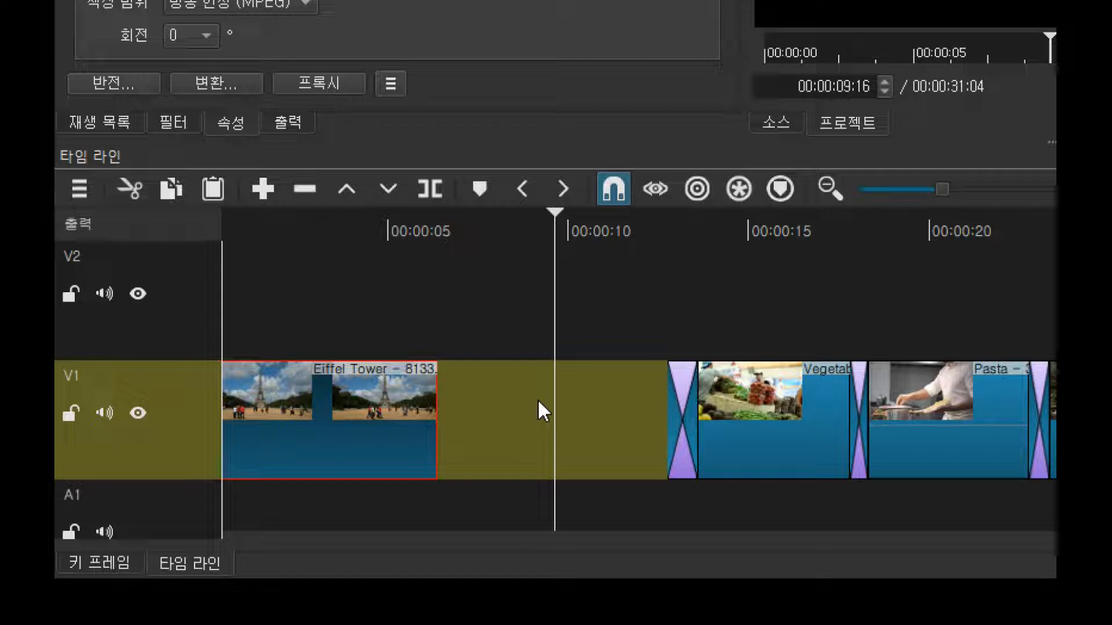
right_click(537, 399)
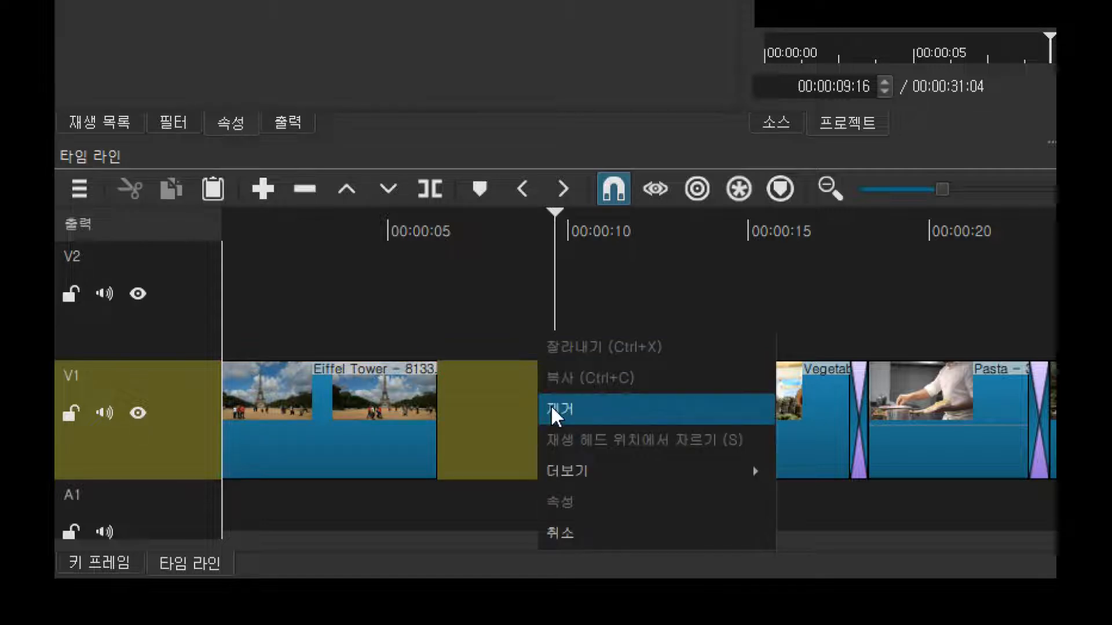
left_click(512, 405)
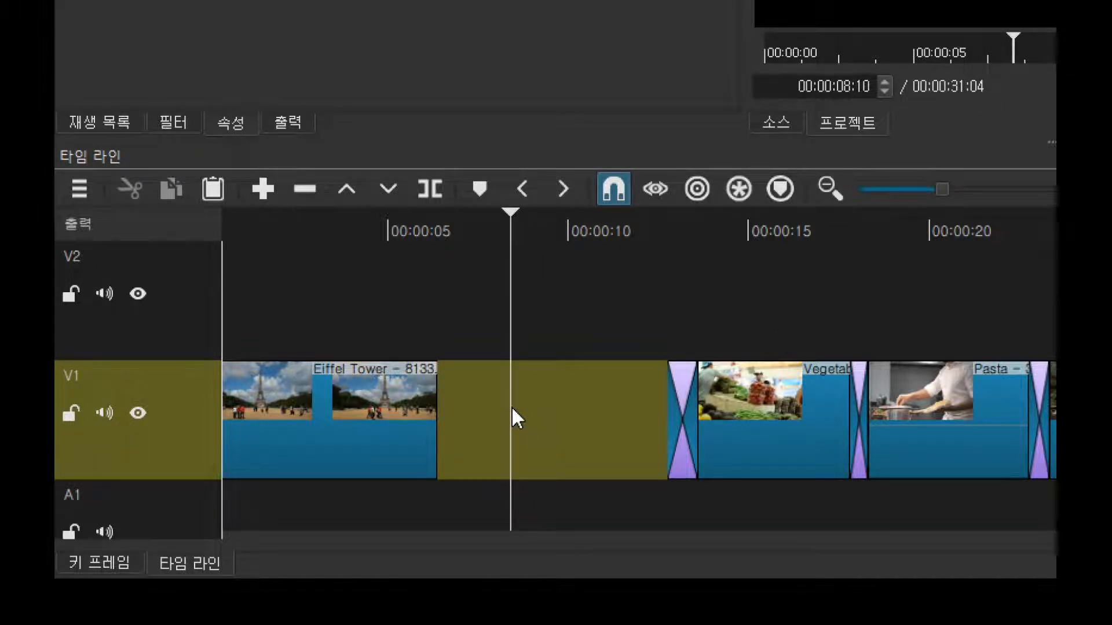
key("x")
Play the sped-up Eiffel Tower clip from 00:00:01:13 through its transition into the Vegetable Stand clip.
left_click_drag(313, 232, 277, 234)
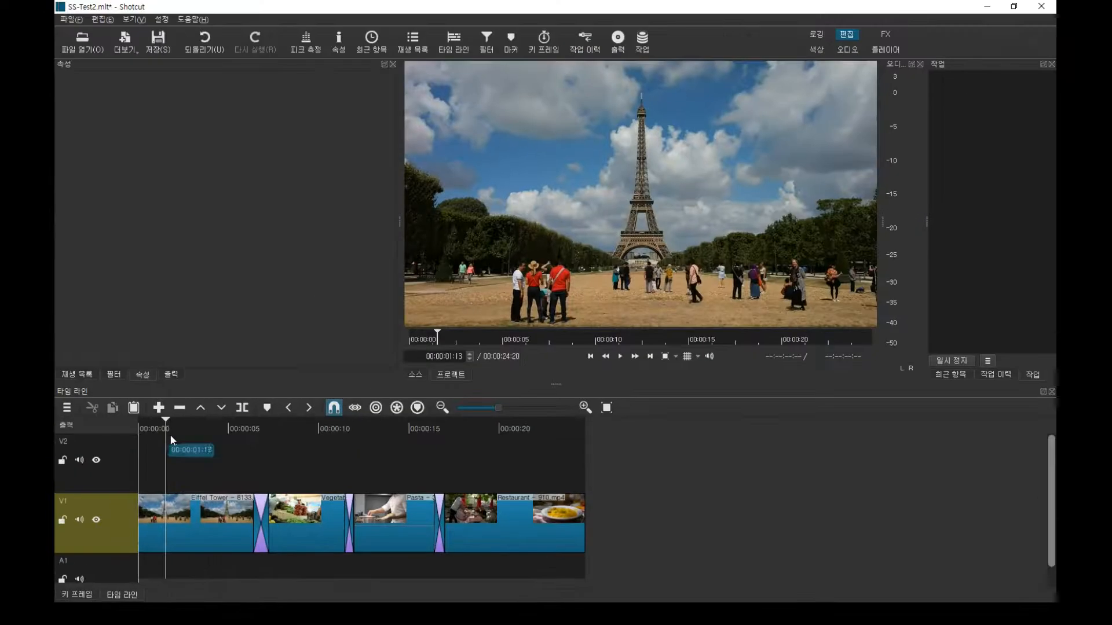
key("space")
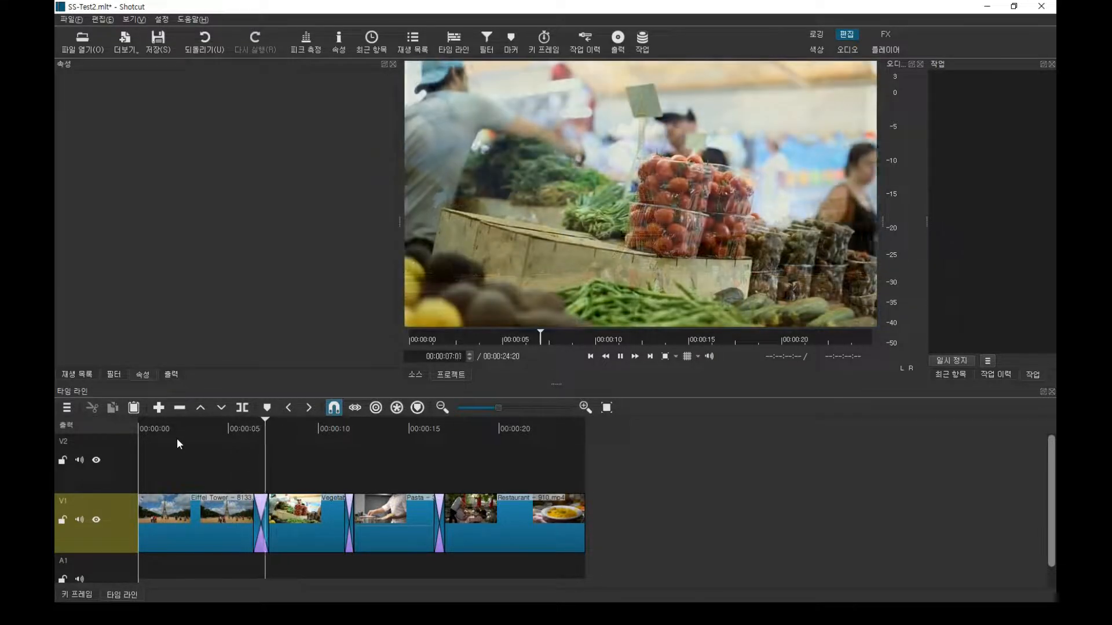
key("space")
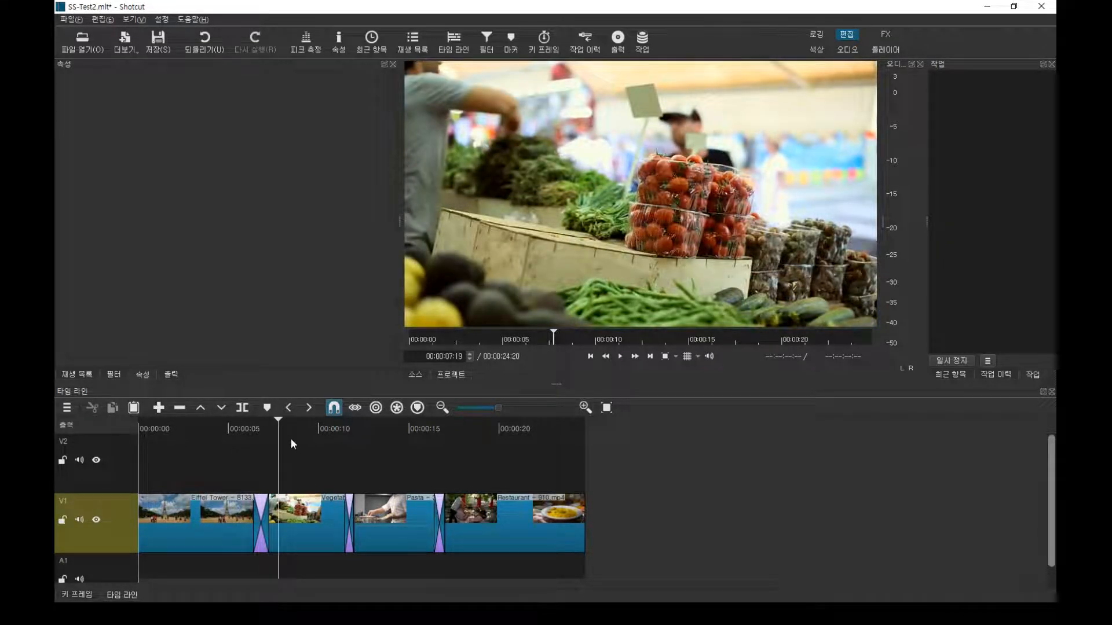
Add a Fade In Video filter to the Eiffel Tower clip on V1.
left_click(217, 428)
left_click(197, 505)
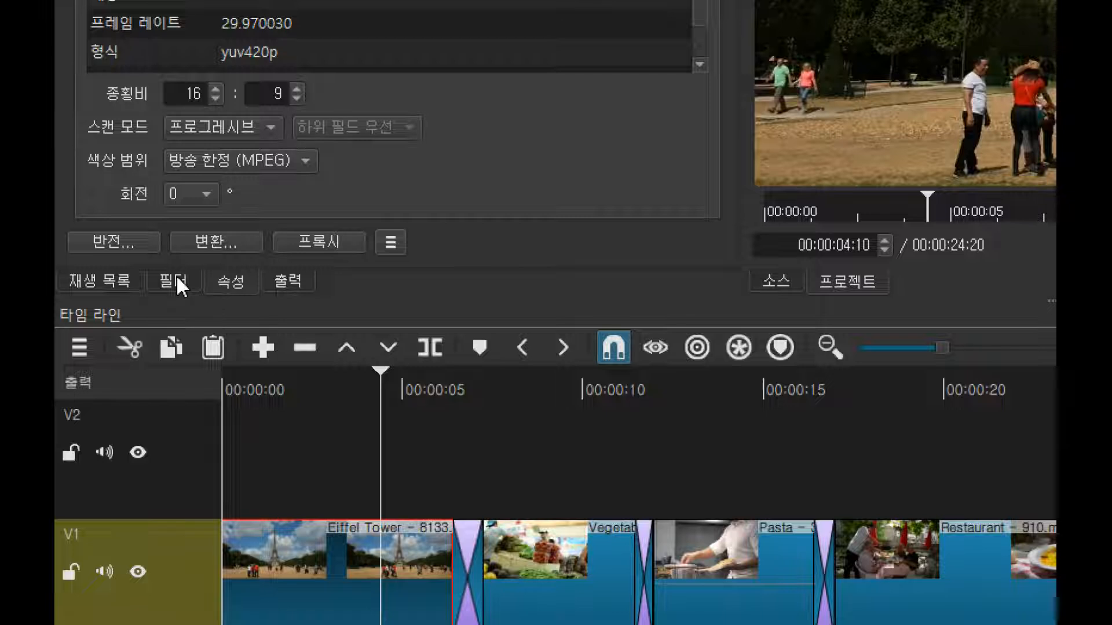
left_click(176, 275)
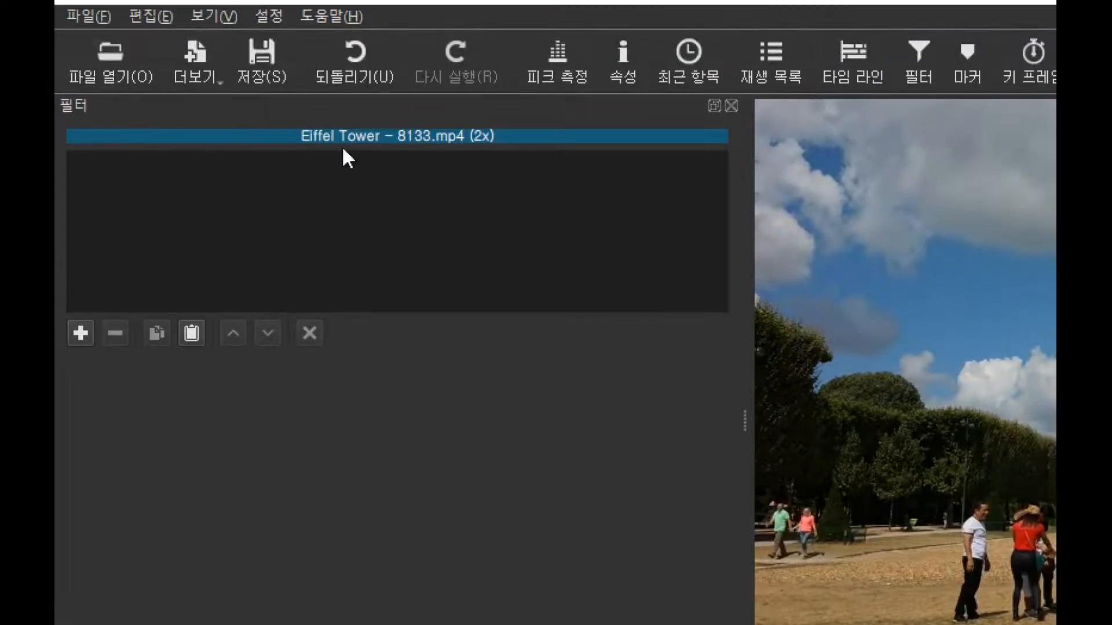
left_click(82, 332)
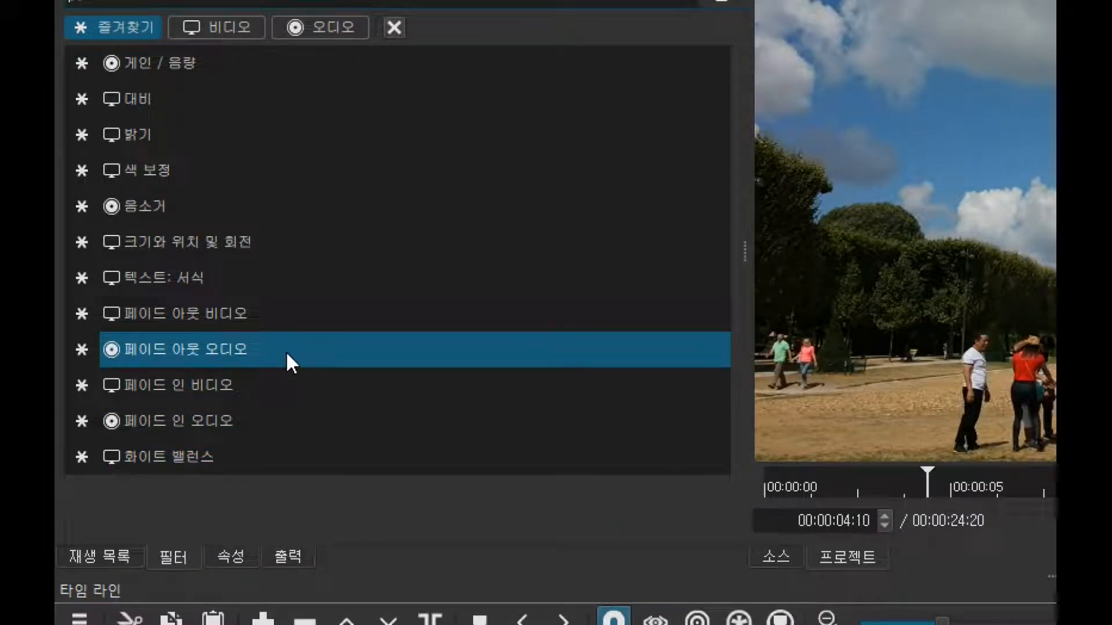
left_click(241, 387)
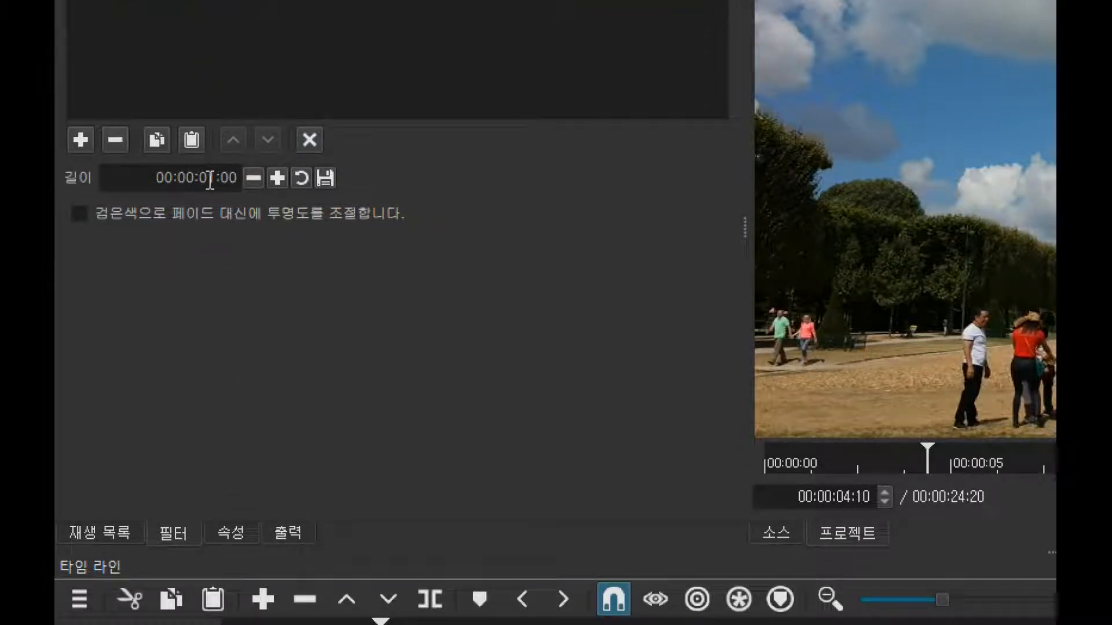
Lengthen the Eiffel Tower clip's video fade-in by twelve increments.
left_click(277, 175)
left_click(277, 175)
left_click(277, 174)
left_click(277, 175)
left_click(276, 175)
left_click(277, 175)
left_click(277, 175)
left_click(276, 175)
left_click(277, 175)
left_click(277, 174)
left_click(276, 175)
left_click(276, 175)
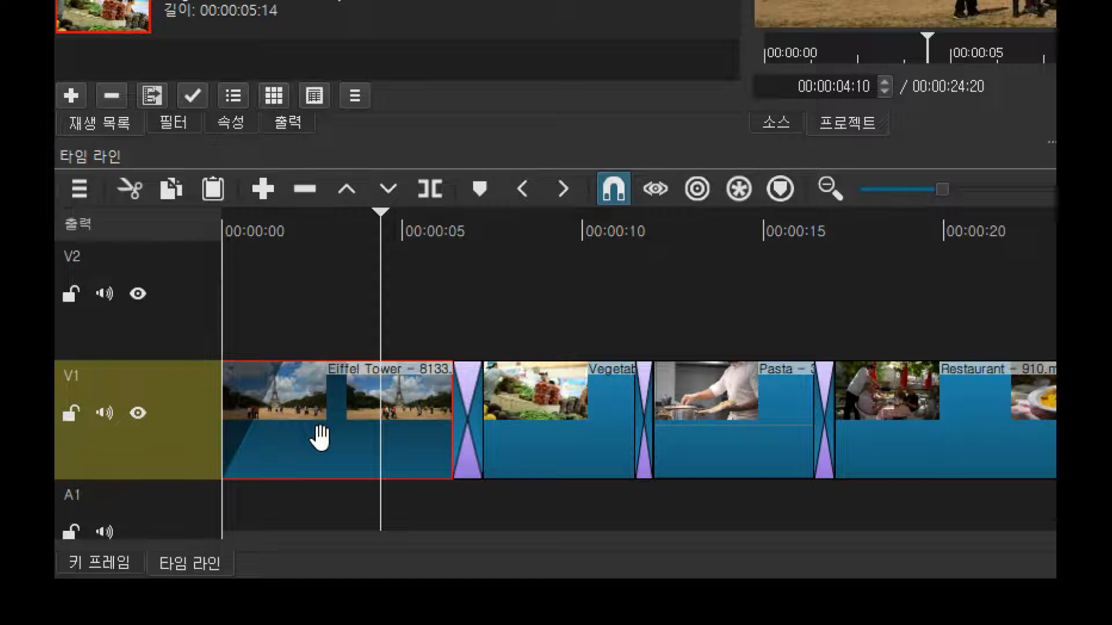
Open the properties of the Eiffel Tower clip on V1.
right_click(319, 438)
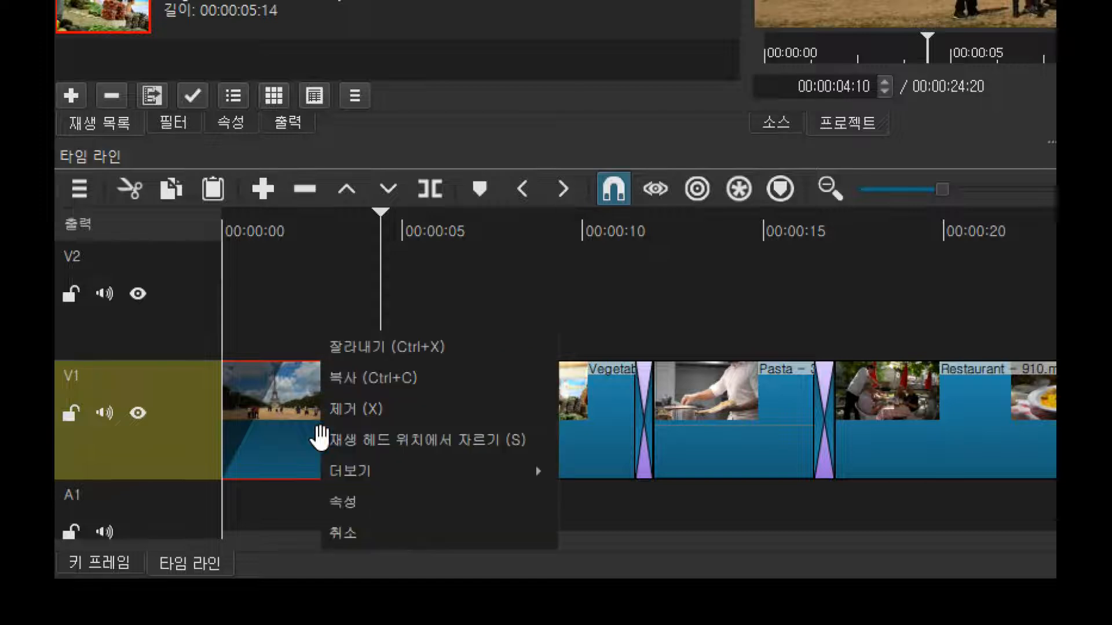
left_click(361, 498)
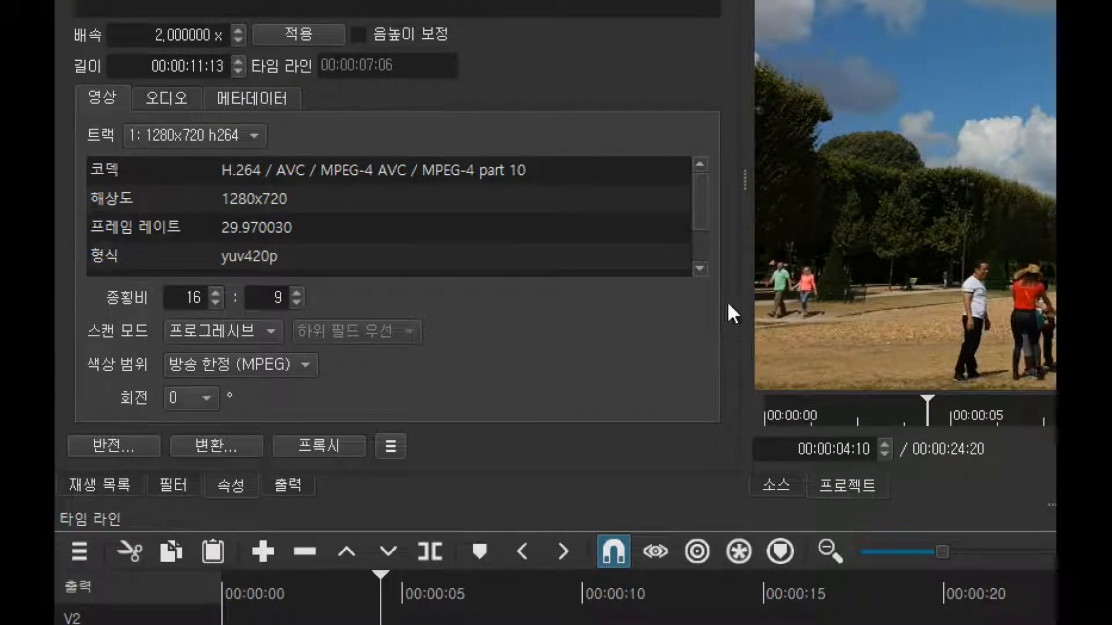
Look through the Eiffel Tower clip's video properties from codec to color transfer, and reopen them from the clip on V1.
left_click_drag(703, 198, 706, 231)
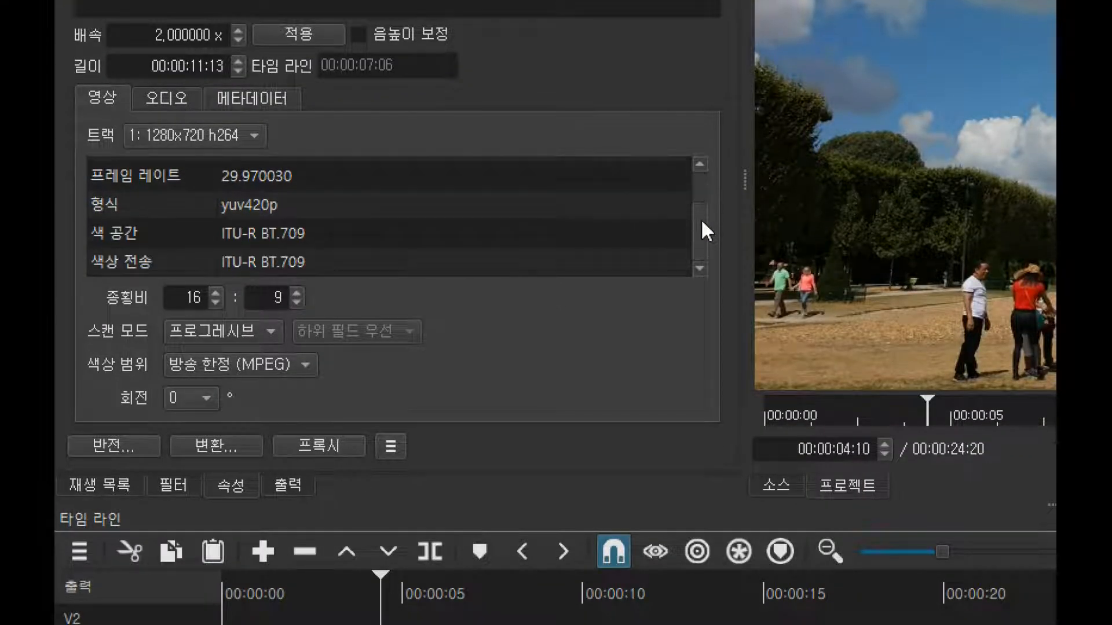
left_click_drag(695, 189, 692, 174)
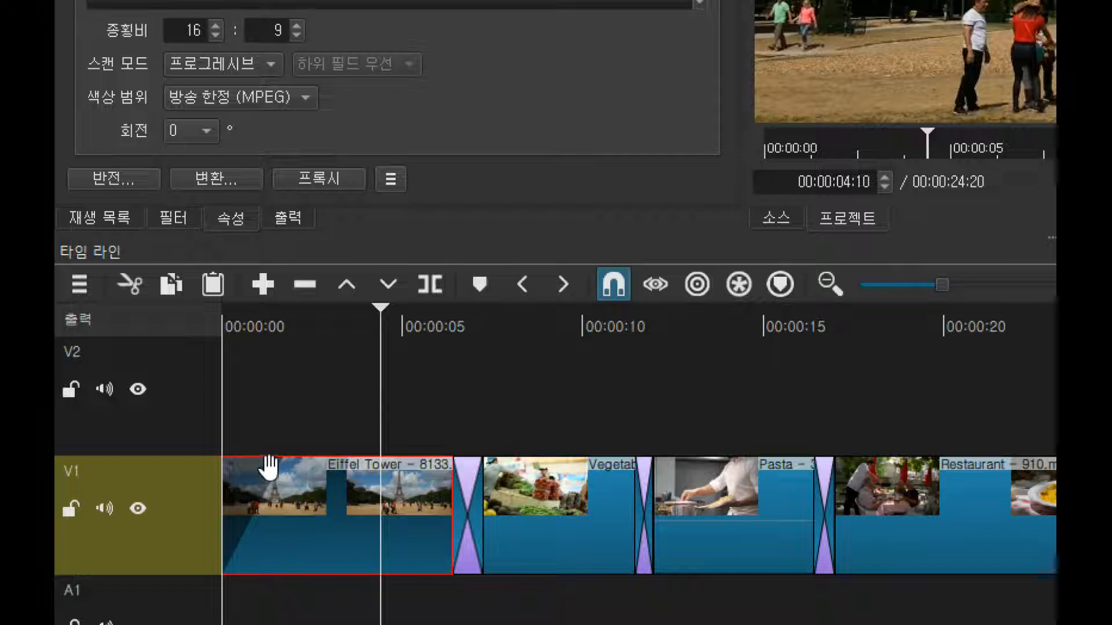
right_click(251, 475)
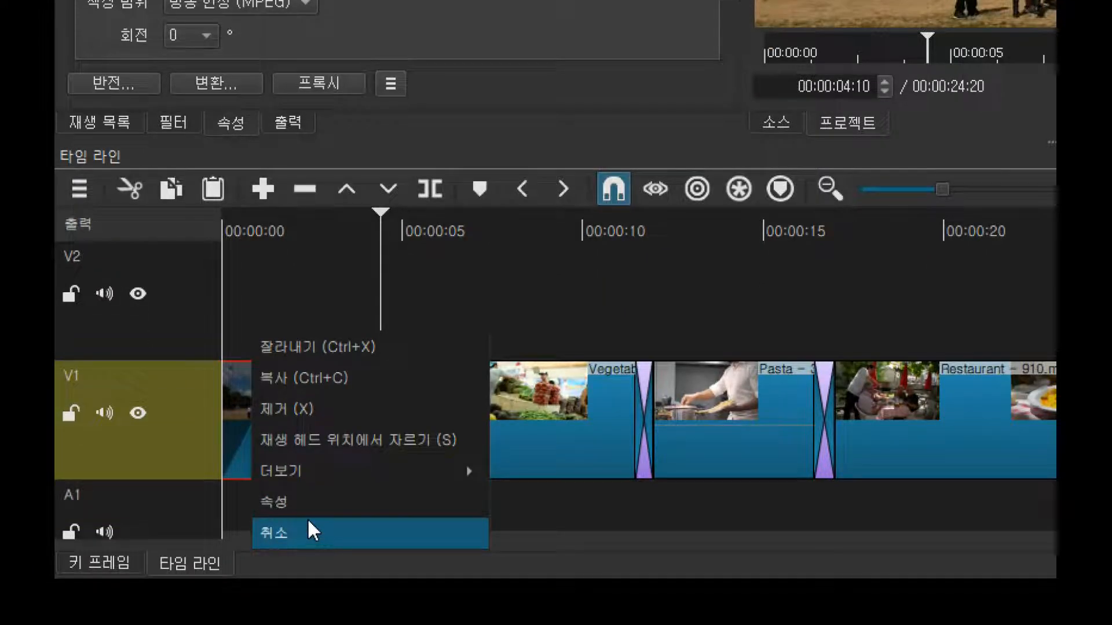
left_click(298, 499)
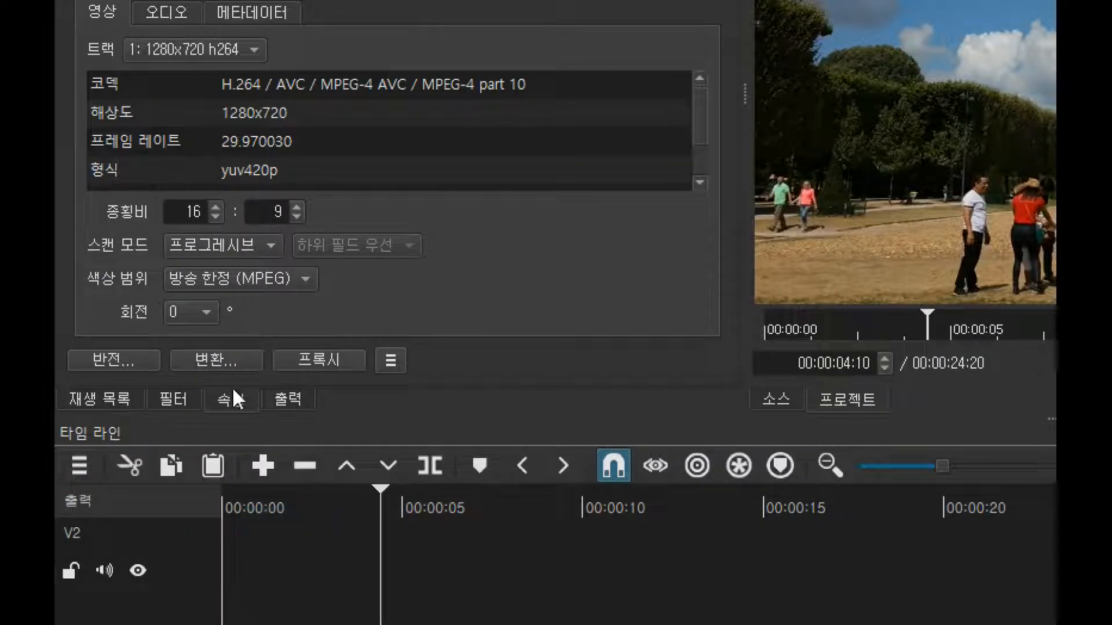
Lengthen the Eiffel Tower clip's Fade In Video filter to 00:00:02:17.
left_click(174, 398)
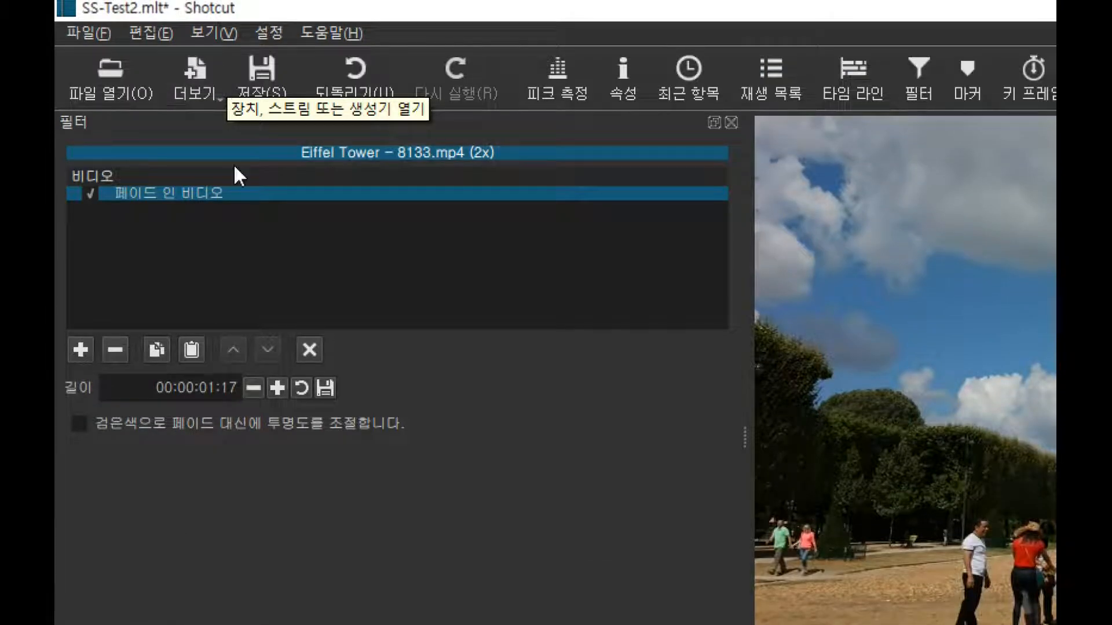
left_click(225, 395)
left_click(217, 388)
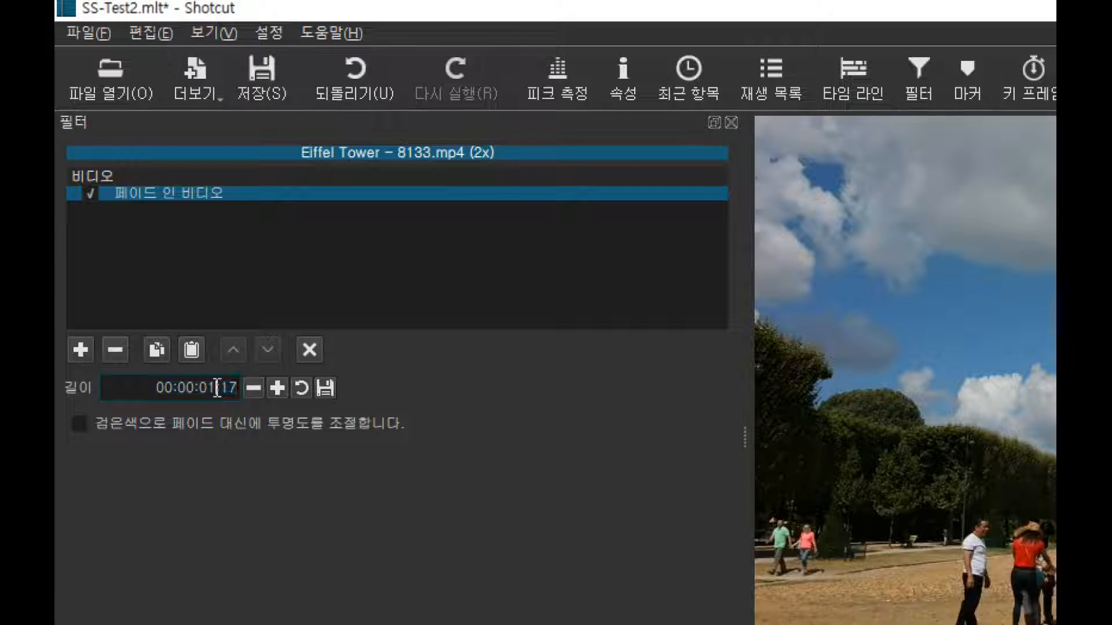
left_click(275, 394)
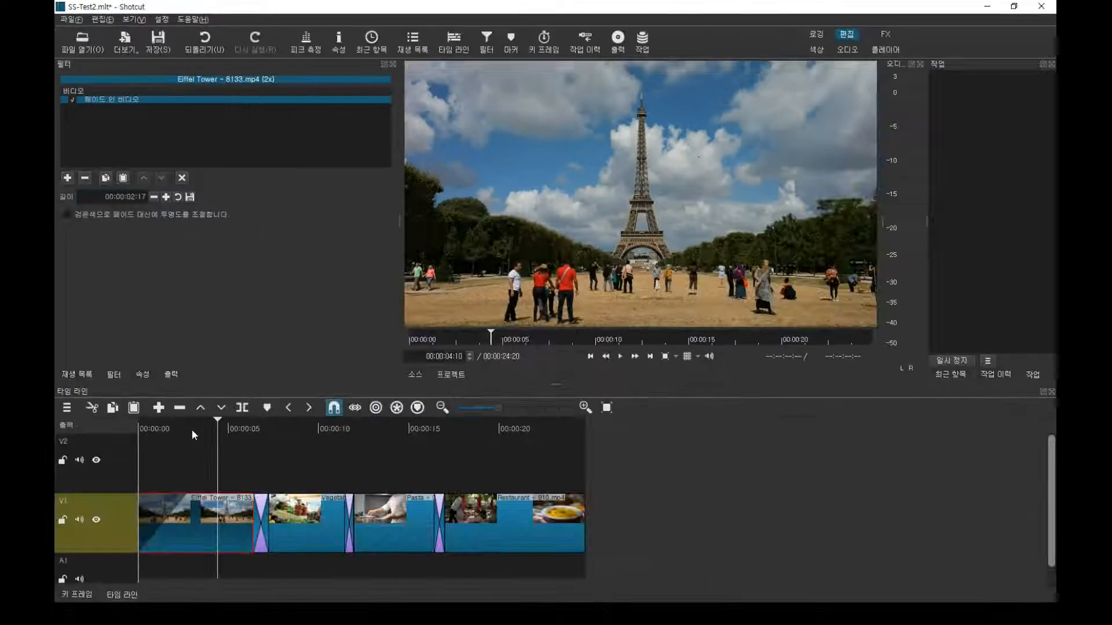
Shorten the Eiffel Tower clip's video fade-in to 00:00:01:21 on the timeline and play it from the project's start.
left_click(192, 430)
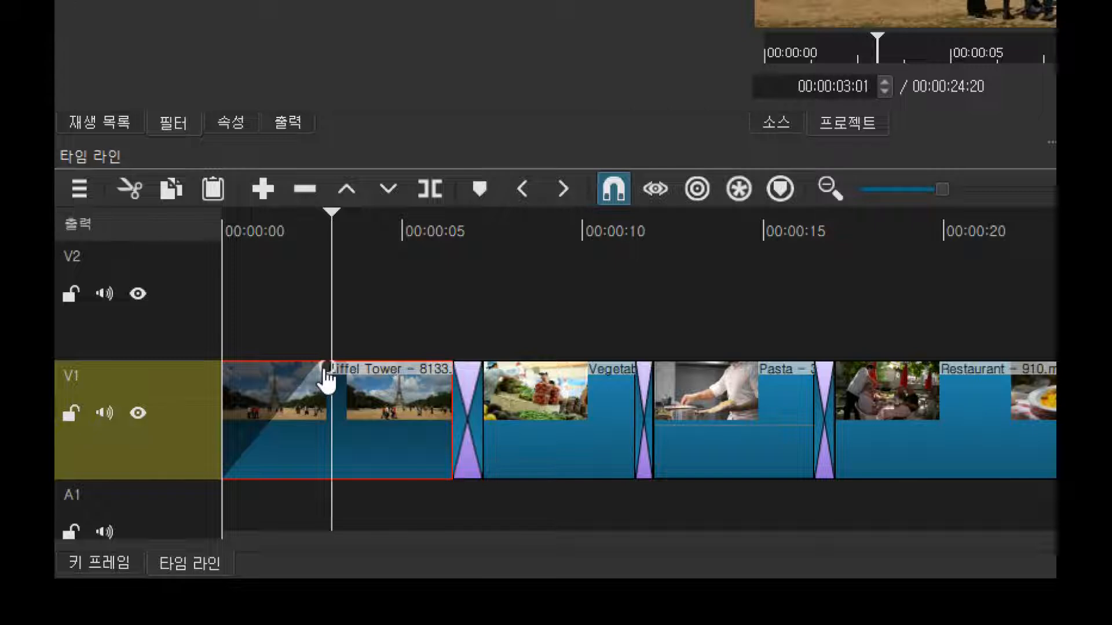
left_click_drag(325, 371, 284, 387)
left_click_drag(332, 214, 207, 246)
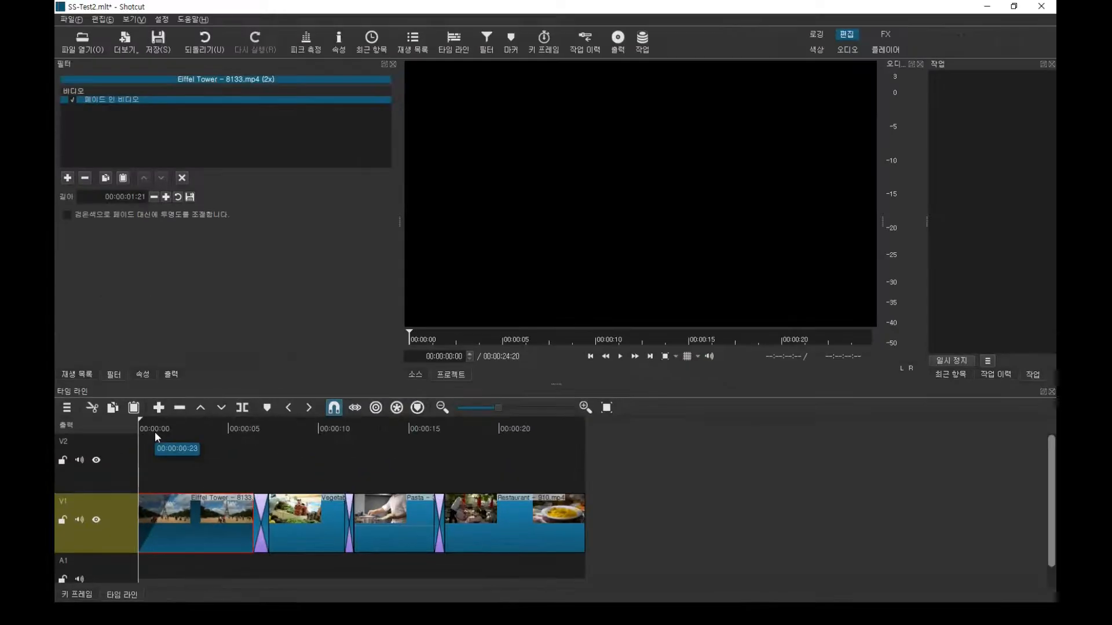
key("space")
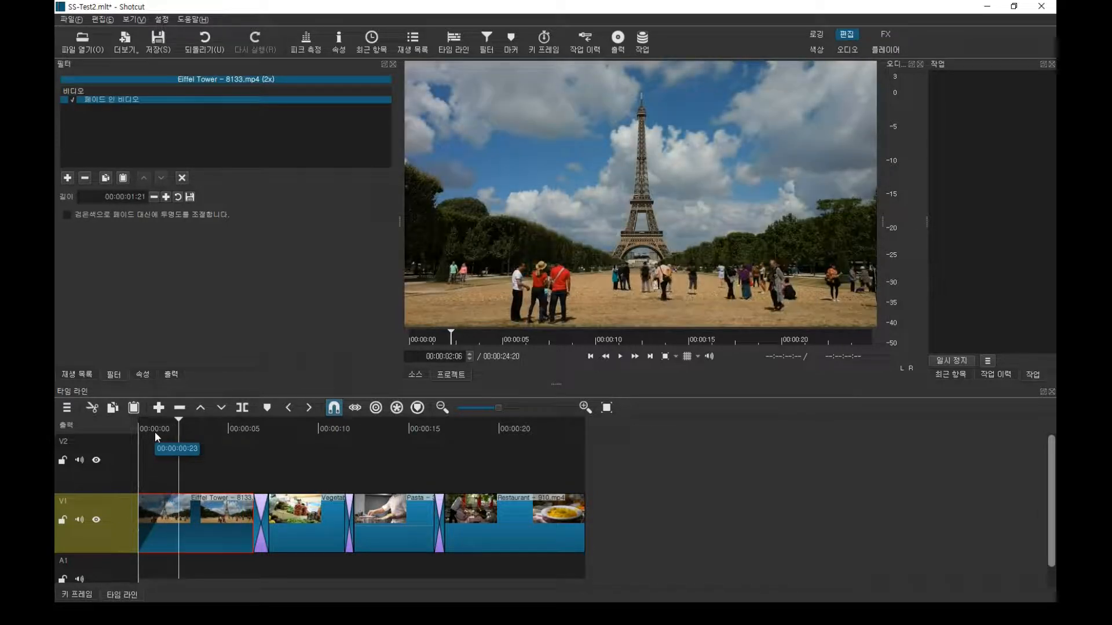
key("space")
Add a Fade Out Video filter to the Restaurant clip at the end of V1.
left_click(500, 491)
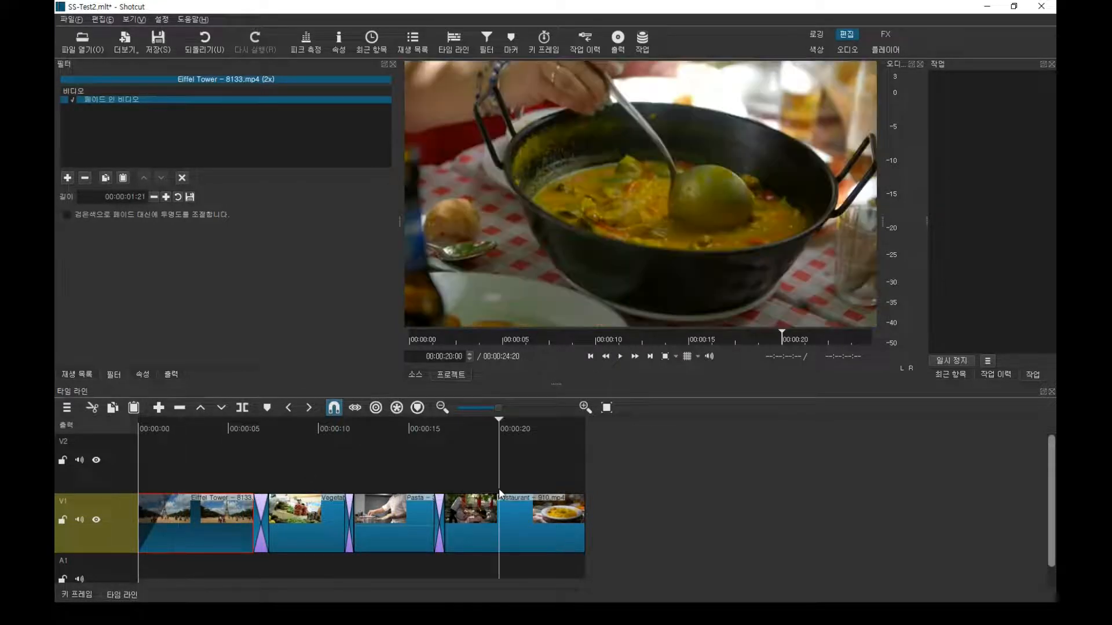
key("End")
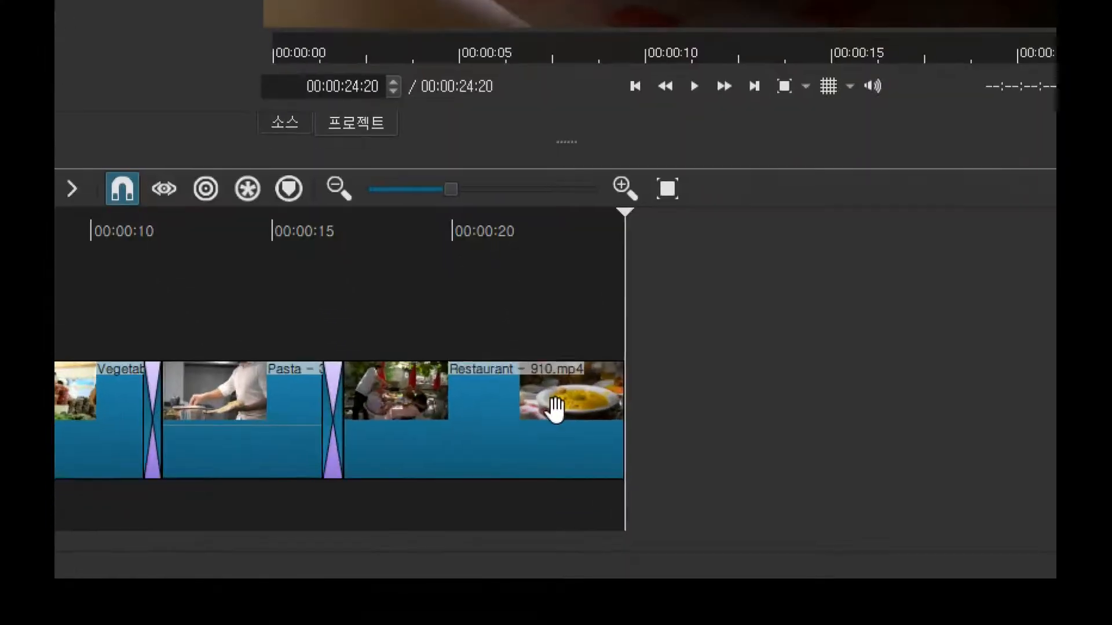
left_click(552, 523)
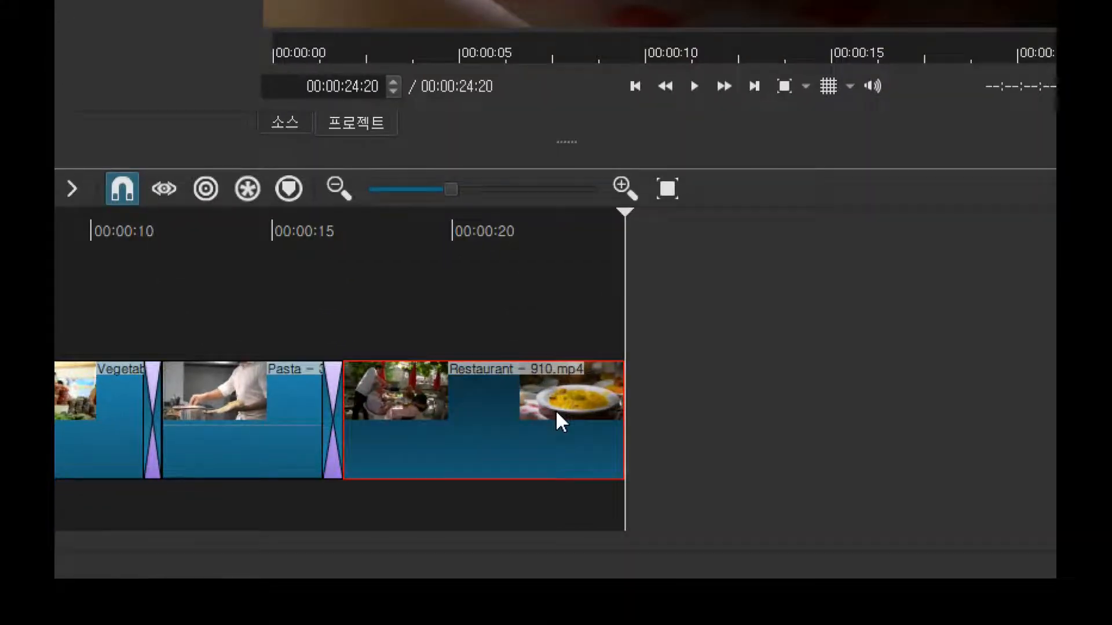
right_click(555, 412)
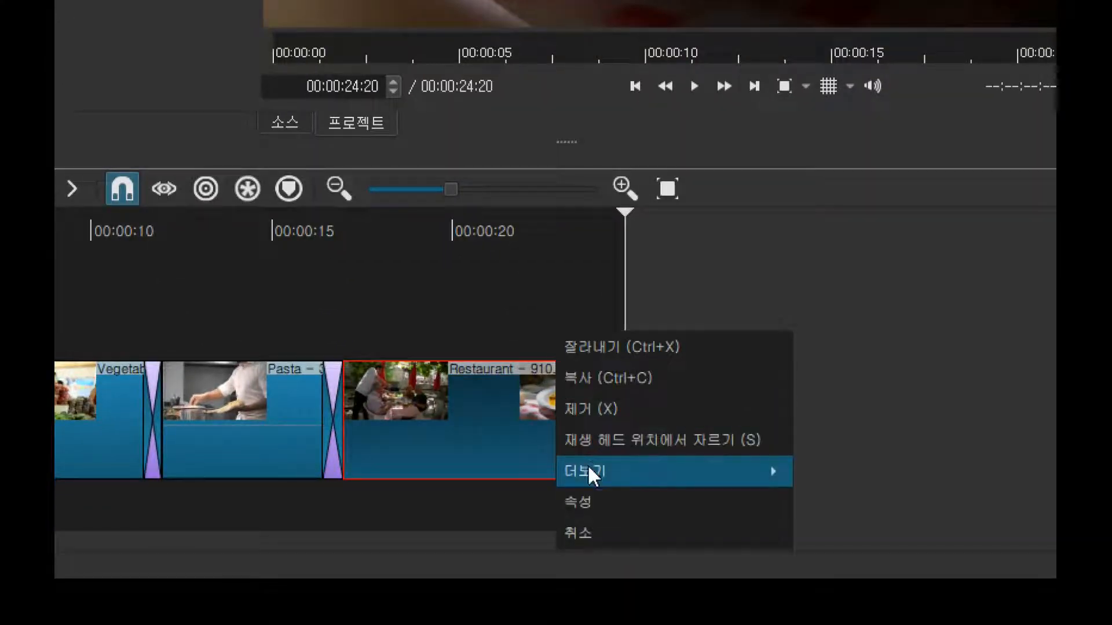
left_click(582, 492)
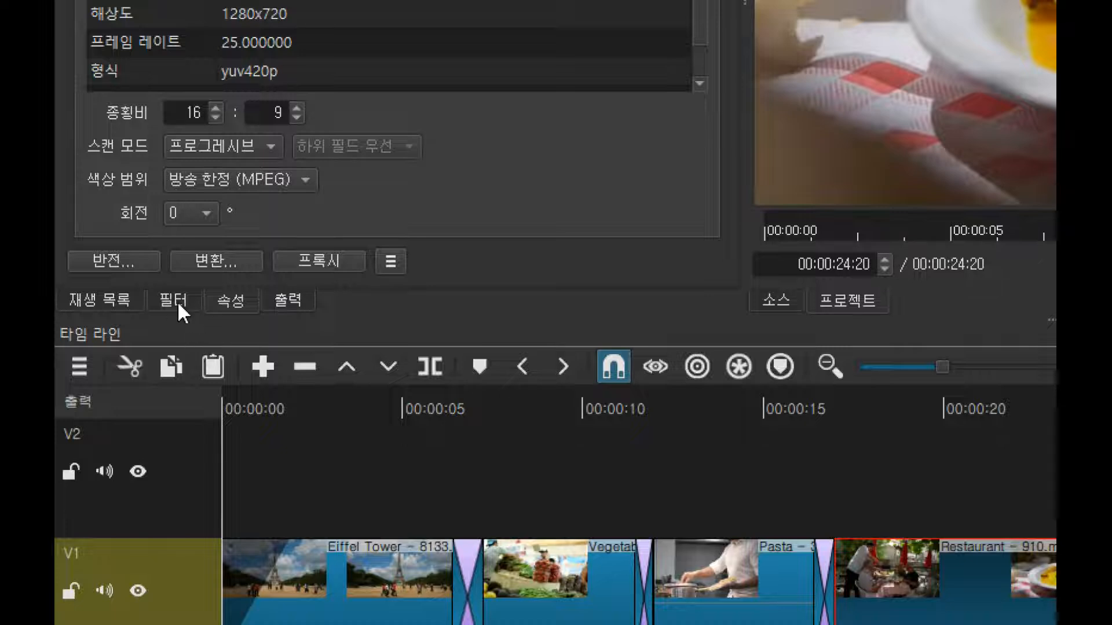
left_click(174, 299)
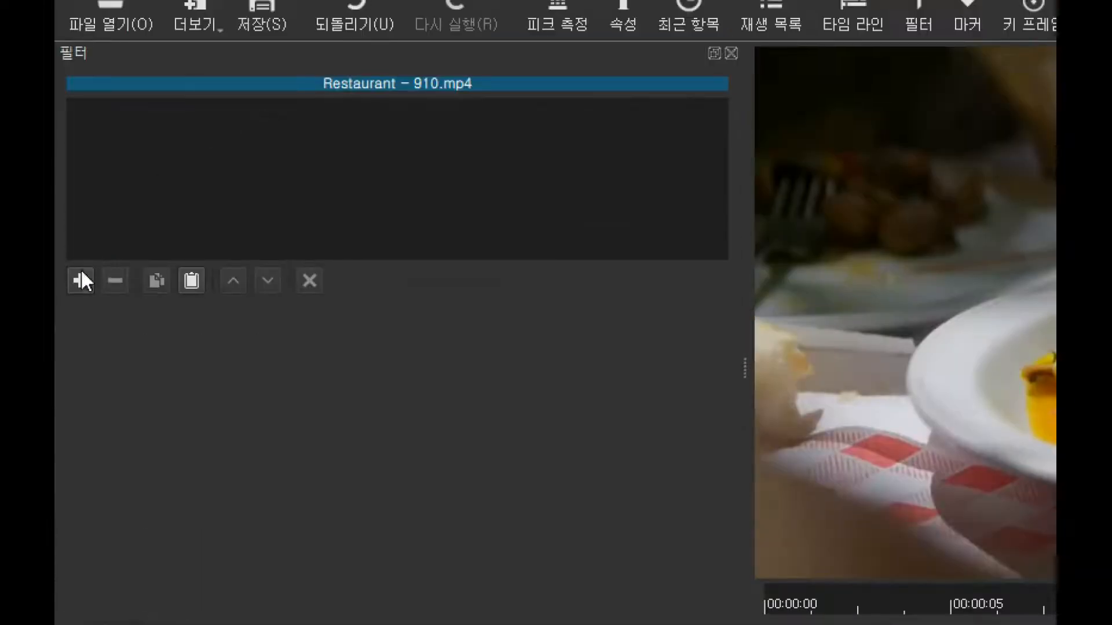
left_click(81, 280)
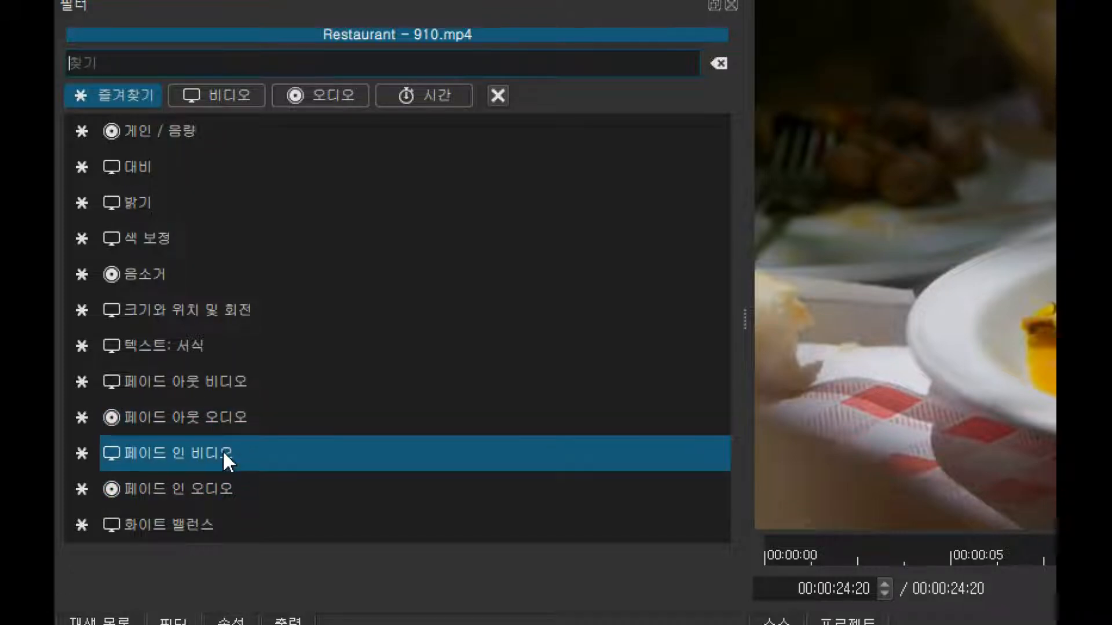
left_click(225, 384)
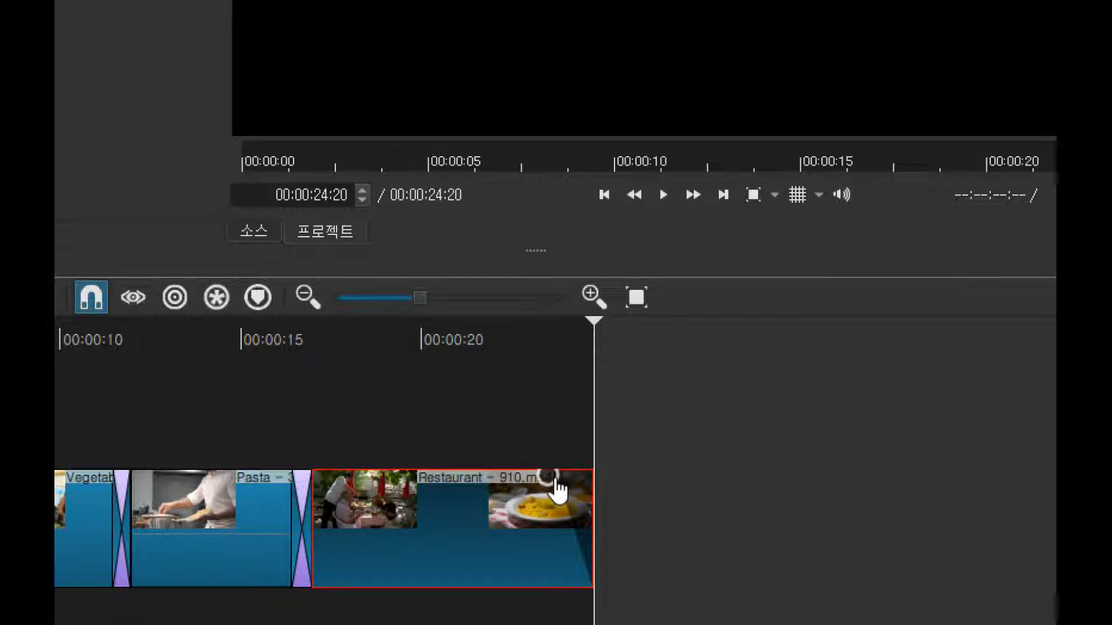
Lengthen the Restaurant clip's video fade-out to 00:00:01:12 and play the timeline from 00:00:21:00 to the end.
left_click_drag(556, 489, 526, 490)
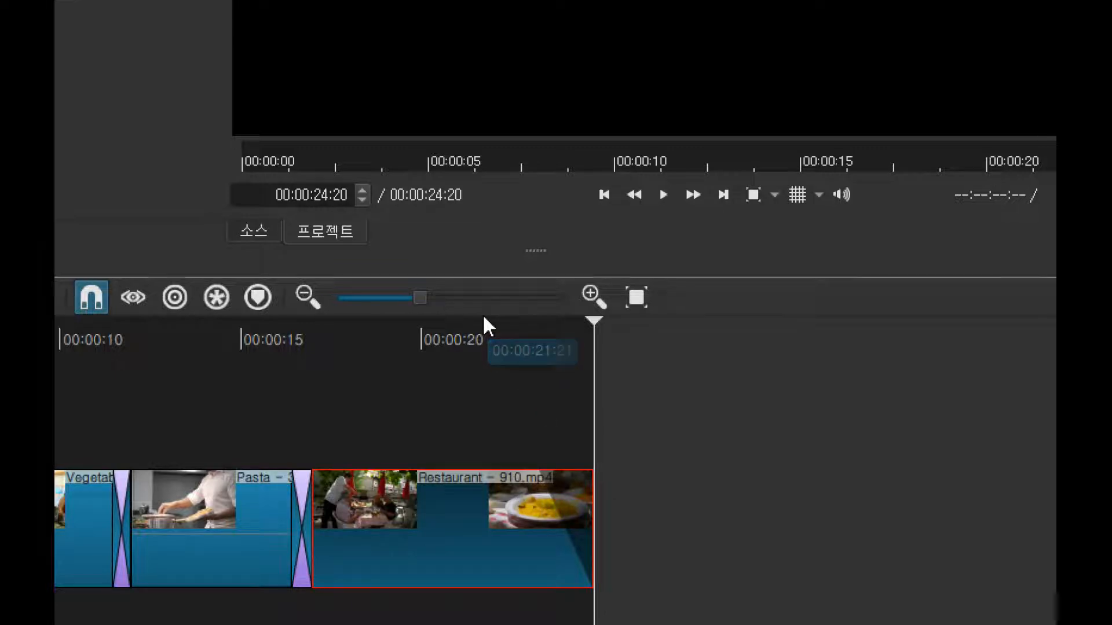
left_click(457, 337)
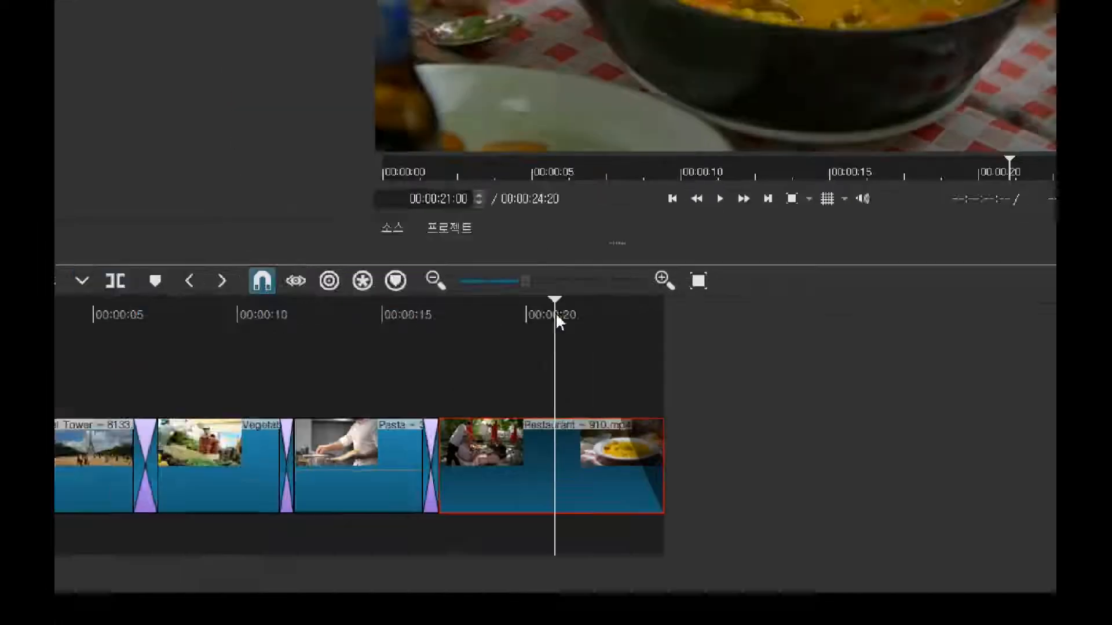
key("space")
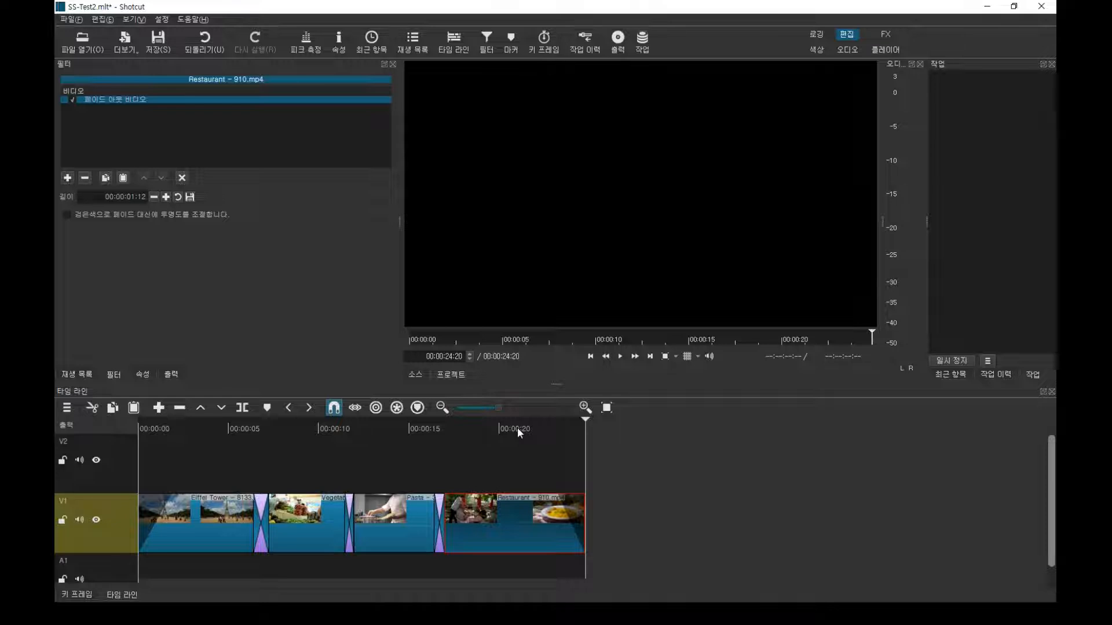
Preview the opening seconds of Modern Attempt - TrackTribe.mp3 from the playlist in the source player.
left_click(458, 460)
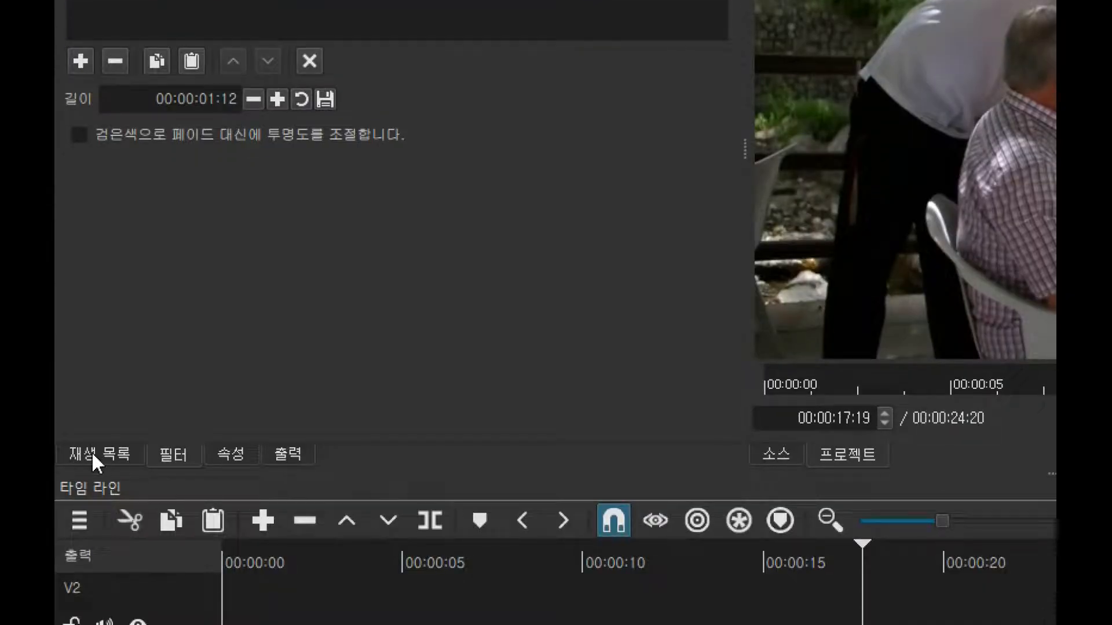
left_click(93, 449)
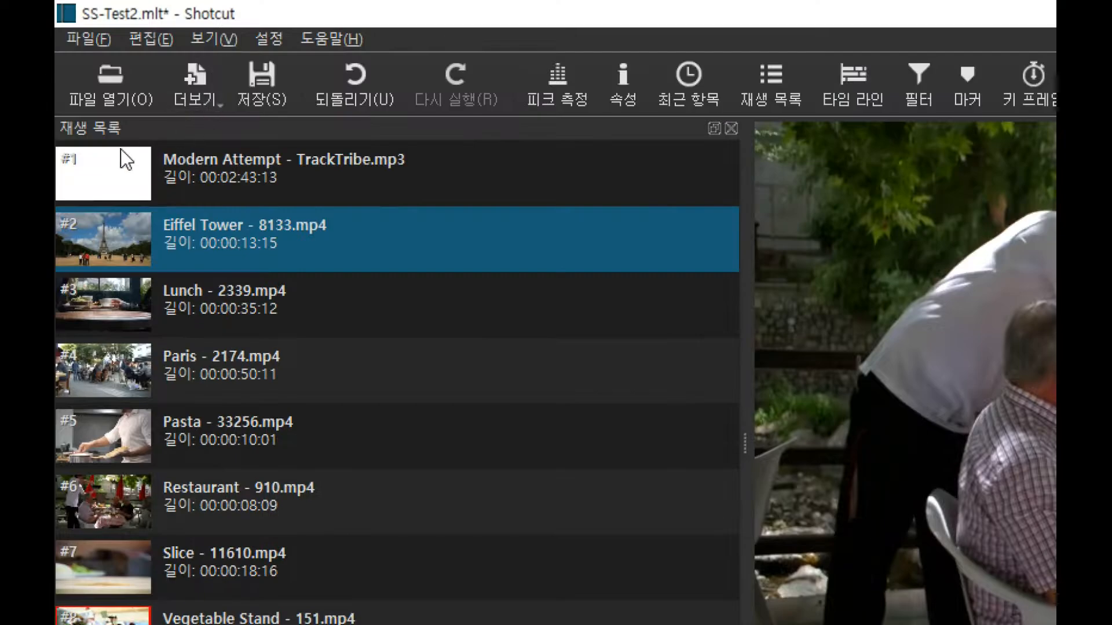
left_click(100, 175)
double_click(94, 167)
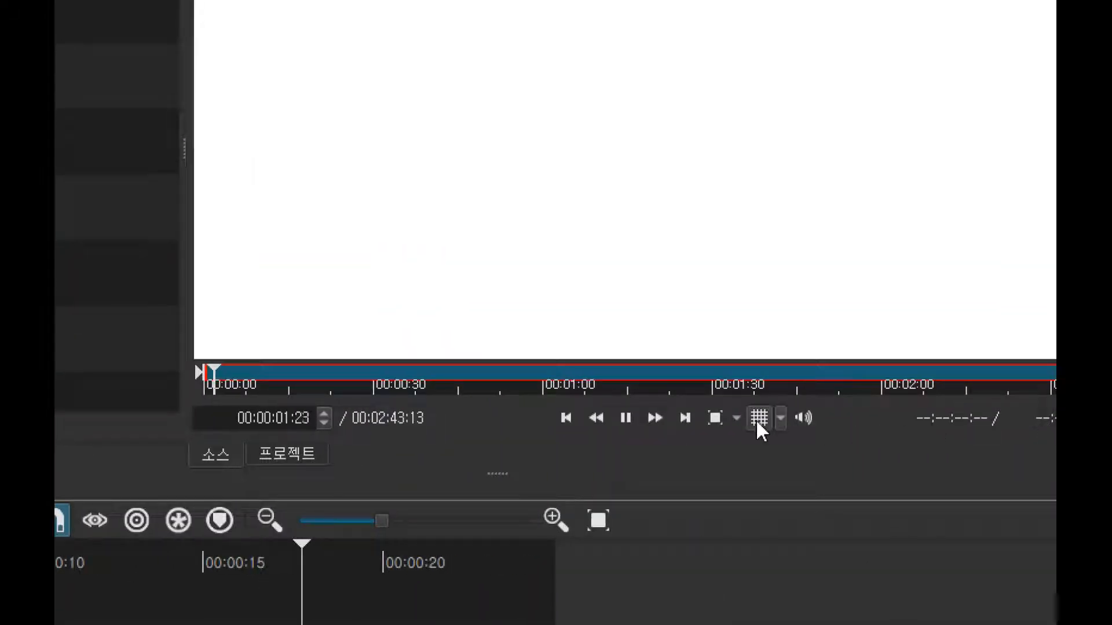
key("space")
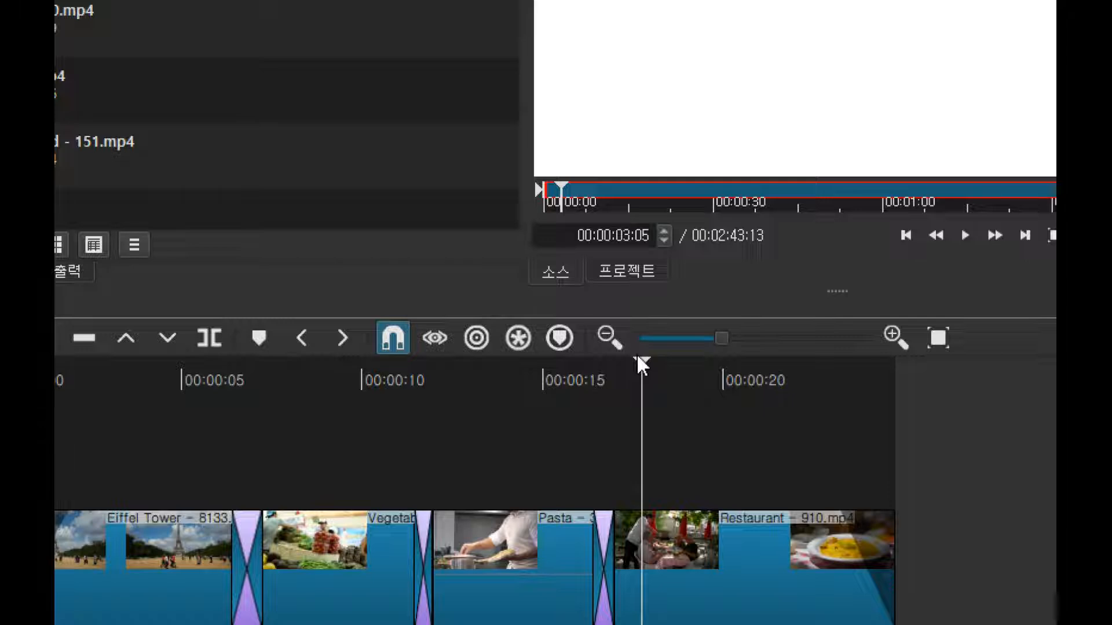
Move the project playhead to the end of the Restaurant clip and activate the position timecode.
key("End")
left_click(712, 427)
key("End")
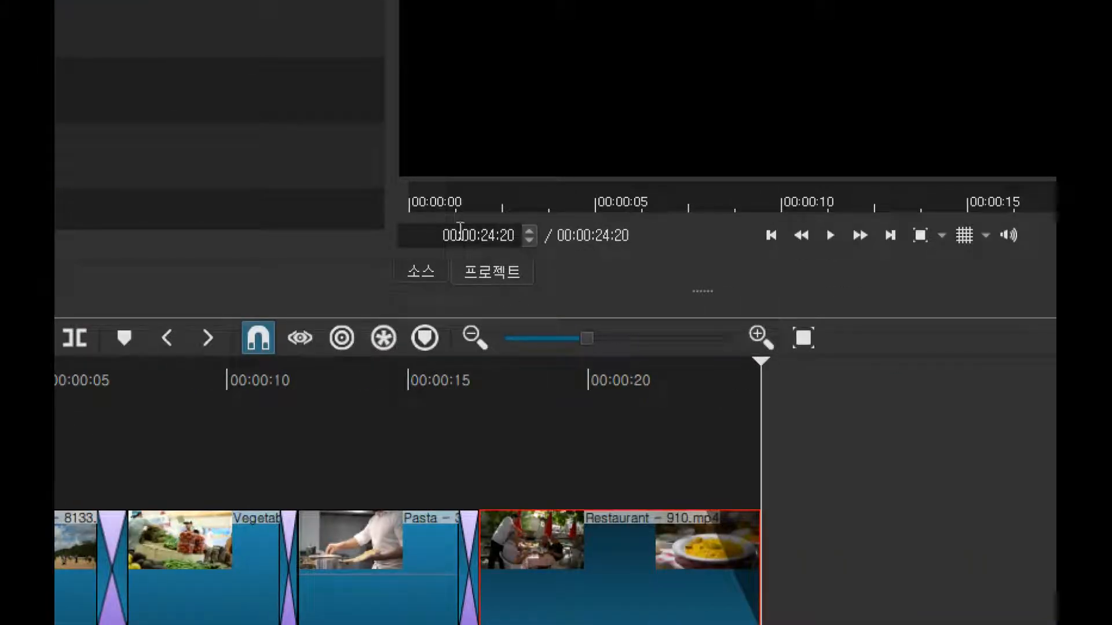
left_click(441, 230)
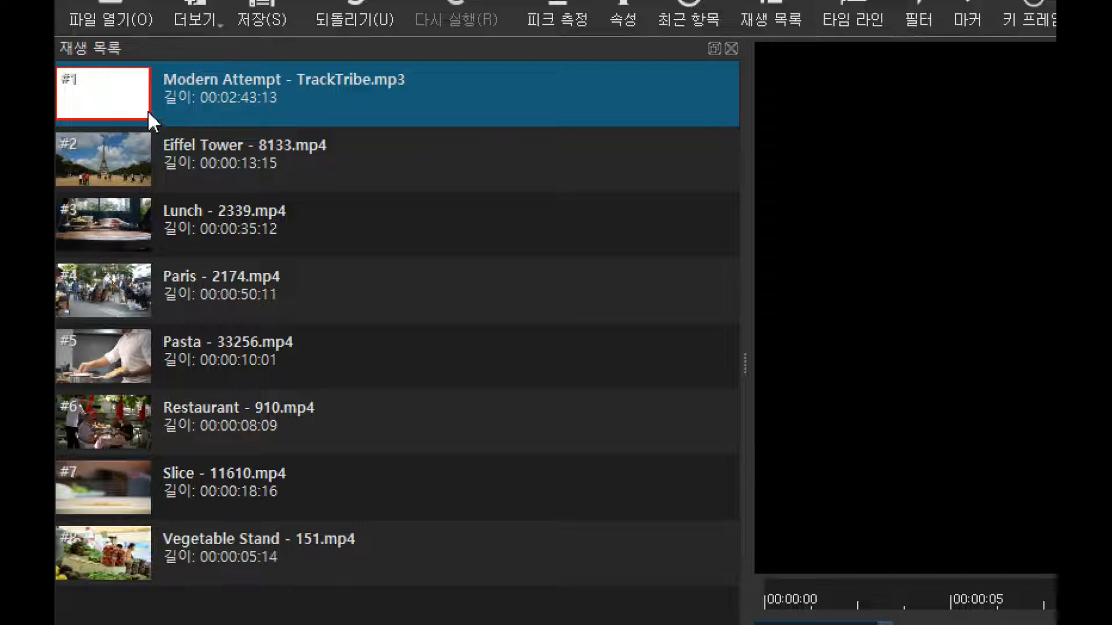
Reopen Modern Attempt - TrackTribe.mp3 as the source and set its playhead position to 00:00:24:20.
double_click(124, 82)
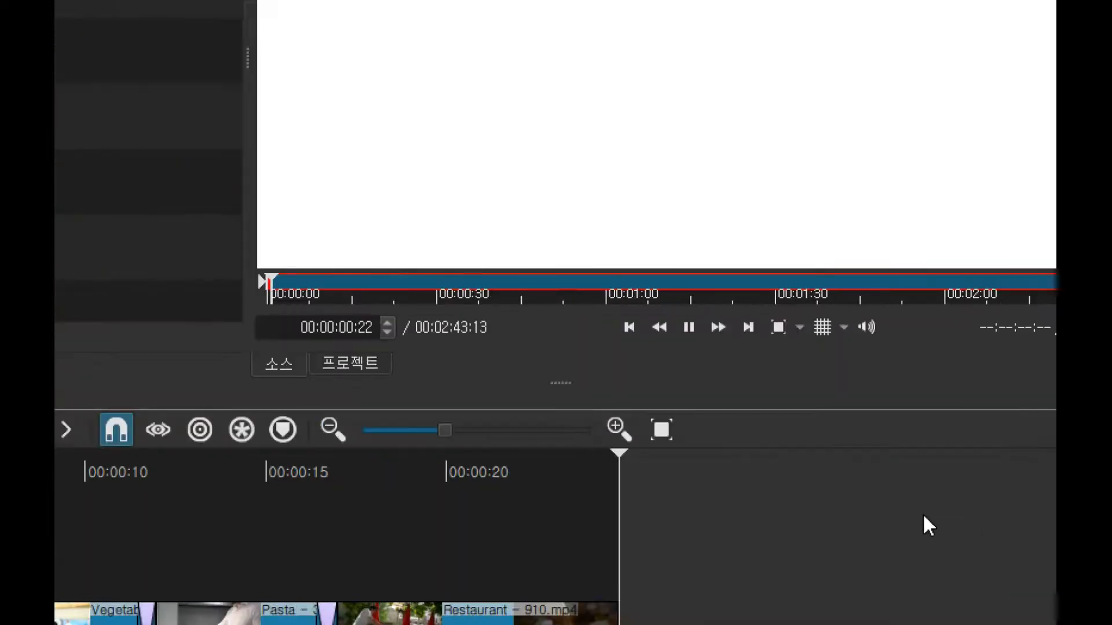
key("space")
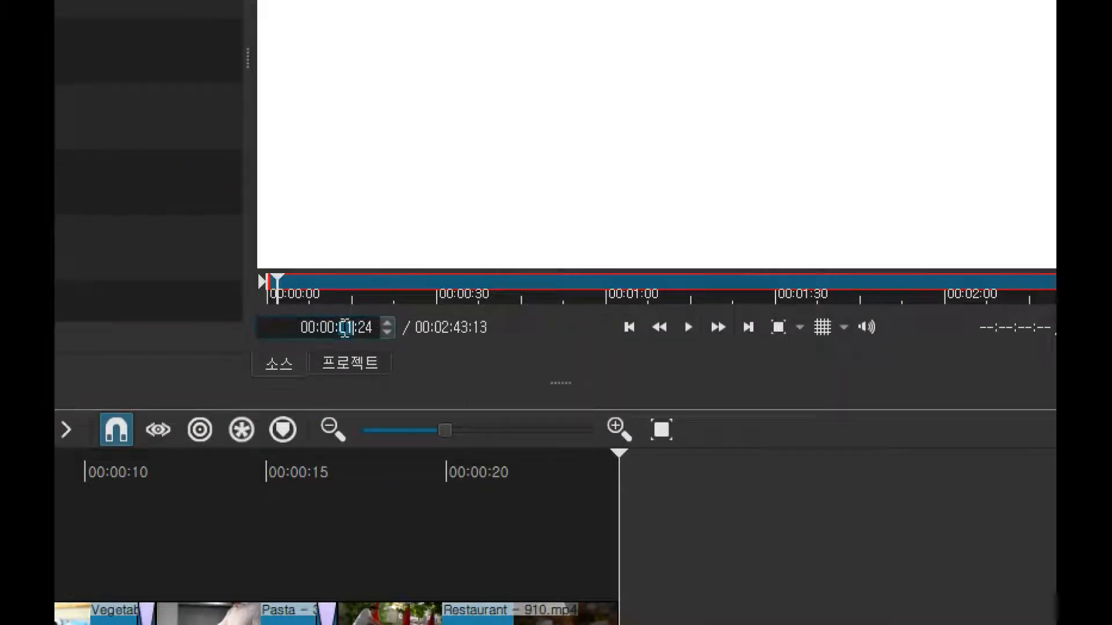
left_click_drag(298, 327, 437, 320)
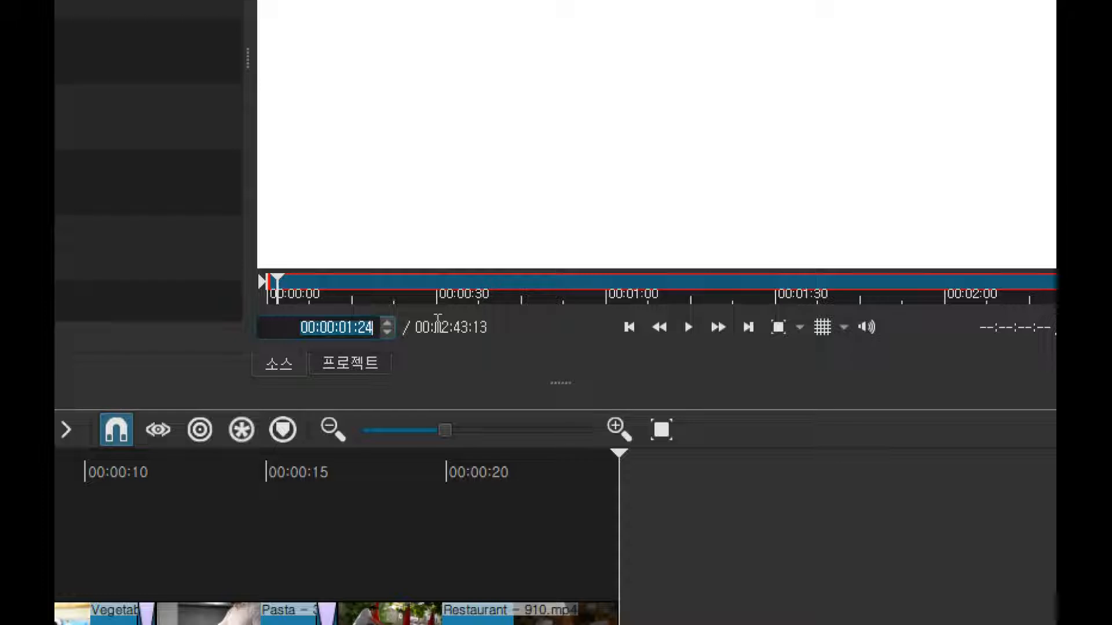
type("00:00:24:20")
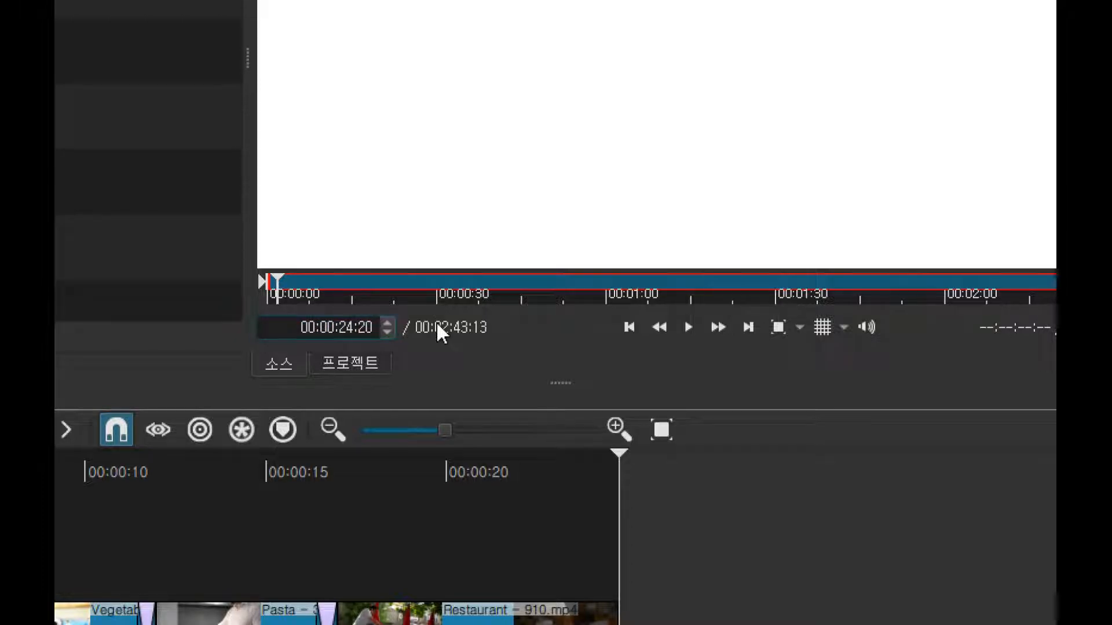
key("Return")
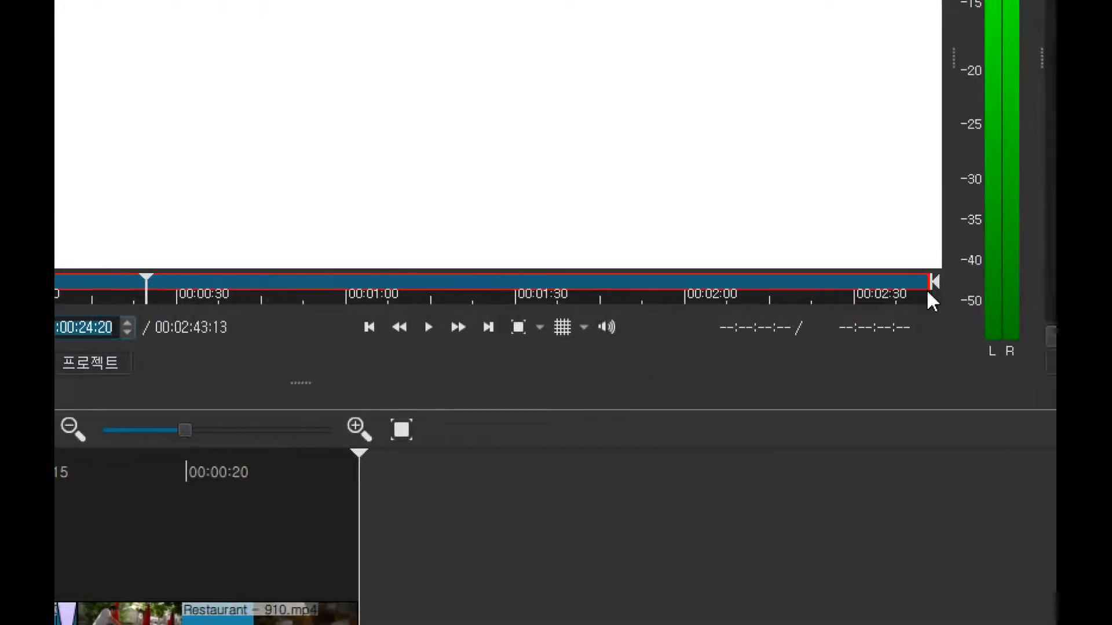
Shorten the source music's out point to about 00:00:32:06 and set the source playhead position to 00:00:24:20.
left_click_drag(933, 281, 18, 317)
left_click_drag(180, 315, 298, 322)
left_click_drag(471, 322, 522, 322)
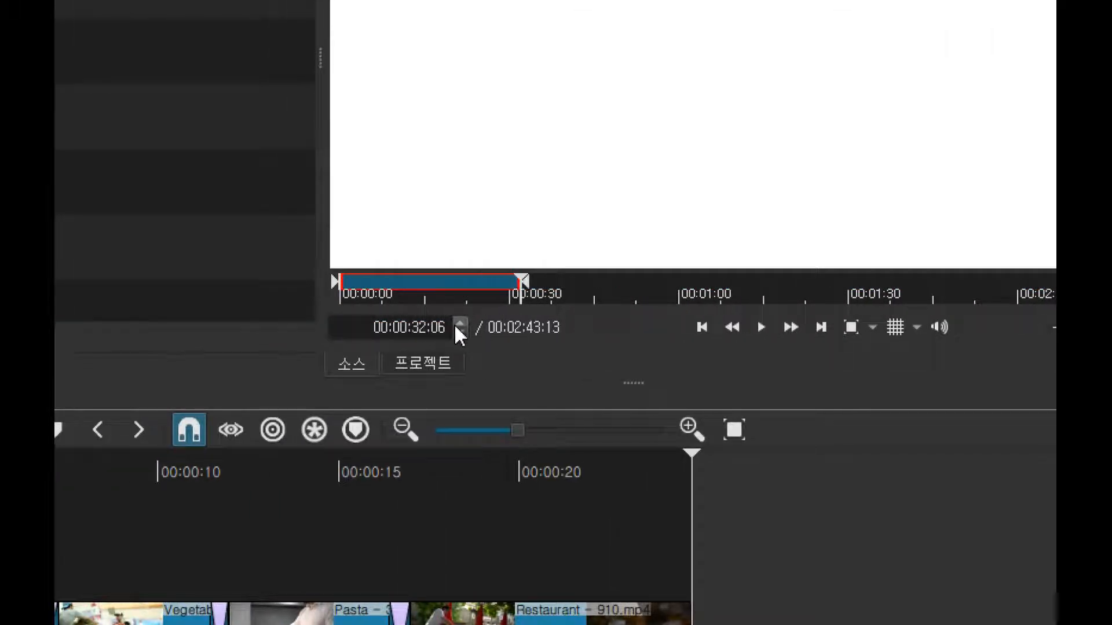
left_click_drag(384, 325, 494, 320)
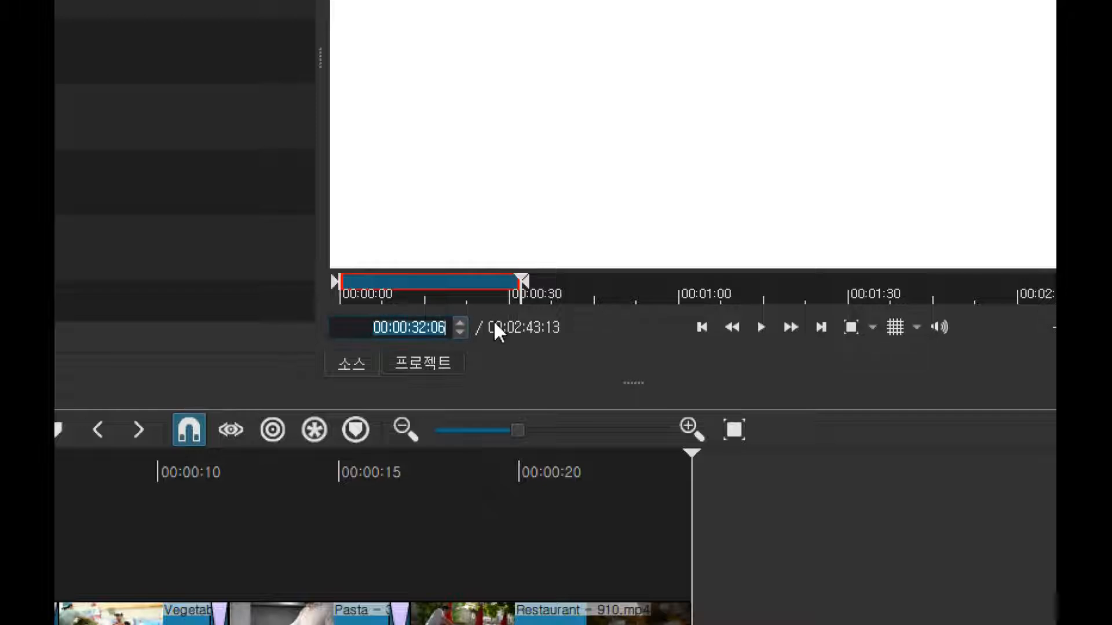
type("00:00:24:20")
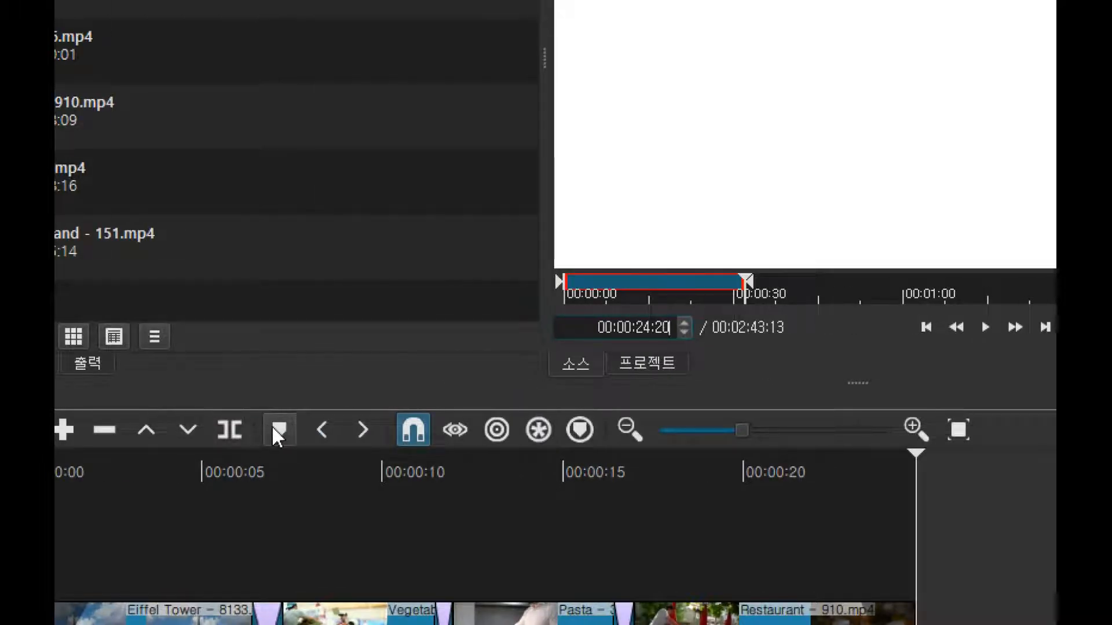
Add a marker at the end of the timeline clips and trim the source music's out point to about 00:00:22:03.
left_click(55, 429)
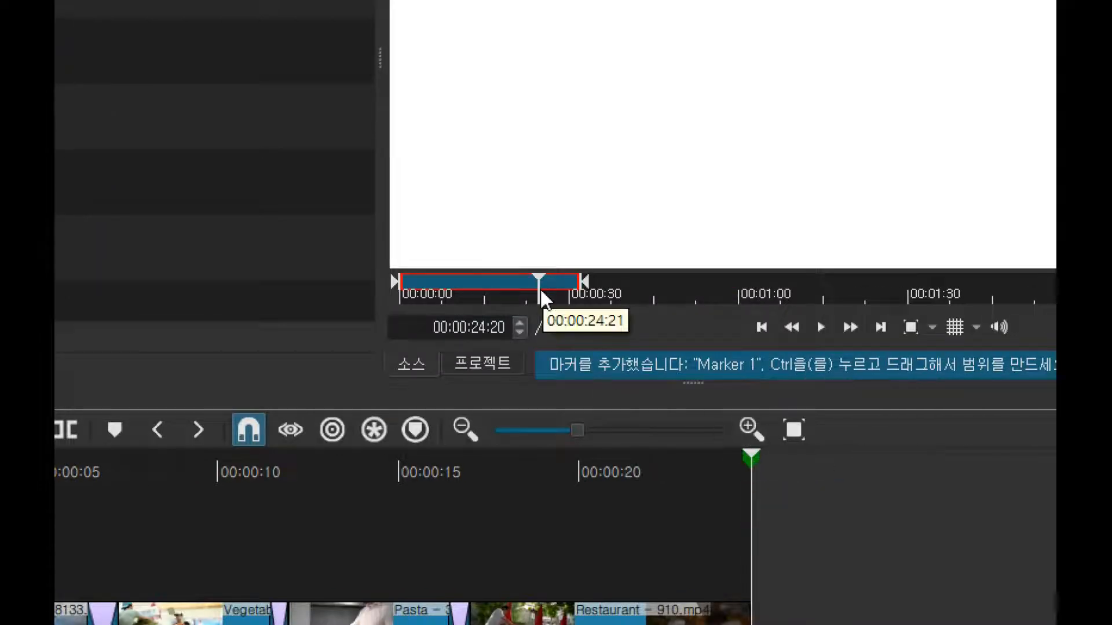
left_click(582, 283)
left_click_drag(581, 284, 524, 280)
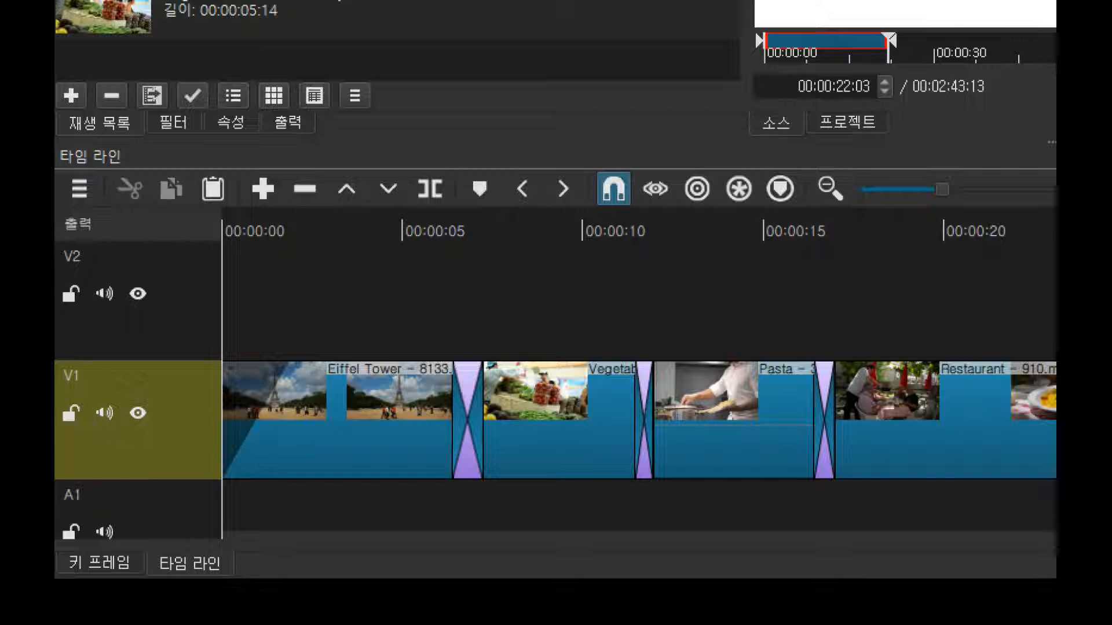
Remove the empty audio track A1 and add a new audio track to the timeline.
right_click(161, 498)
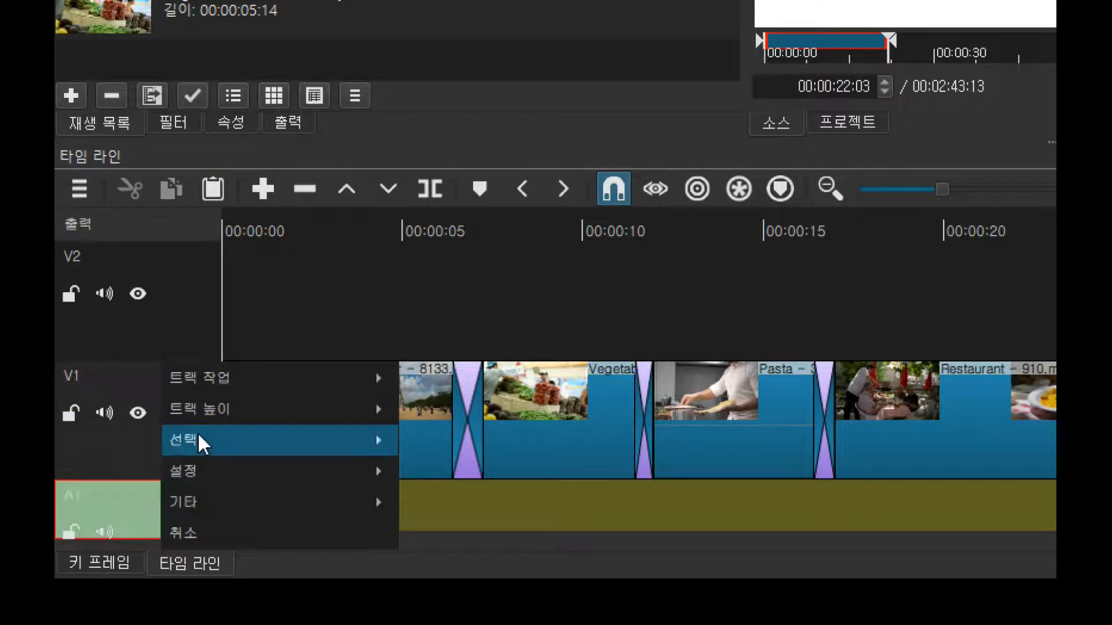
mouse_move(215, 405)
mouse_move(226, 385)
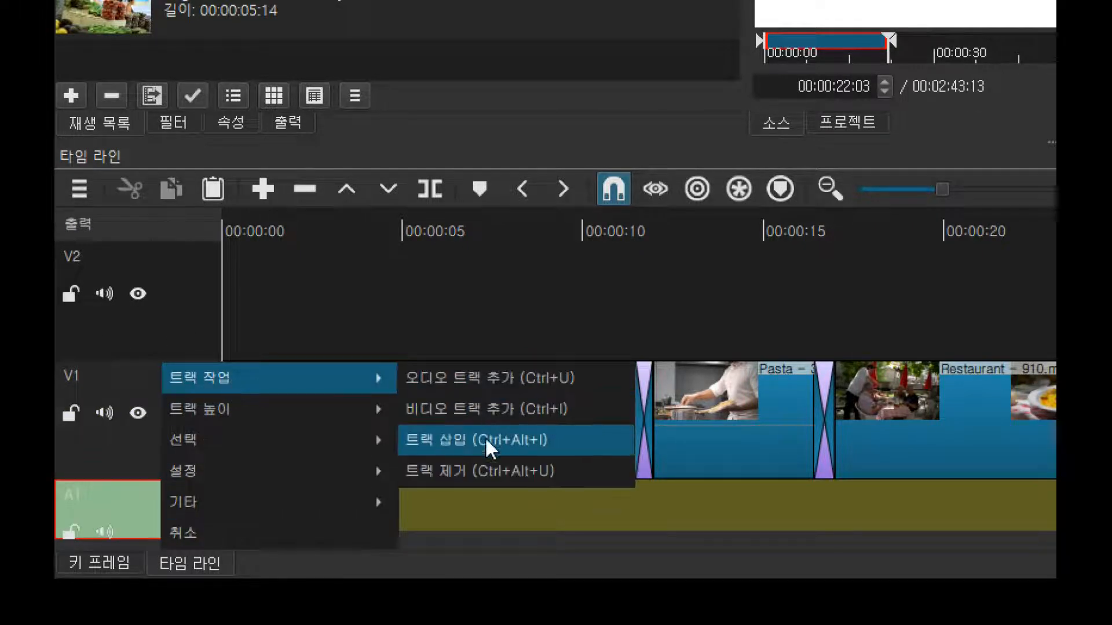
left_click(471, 475)
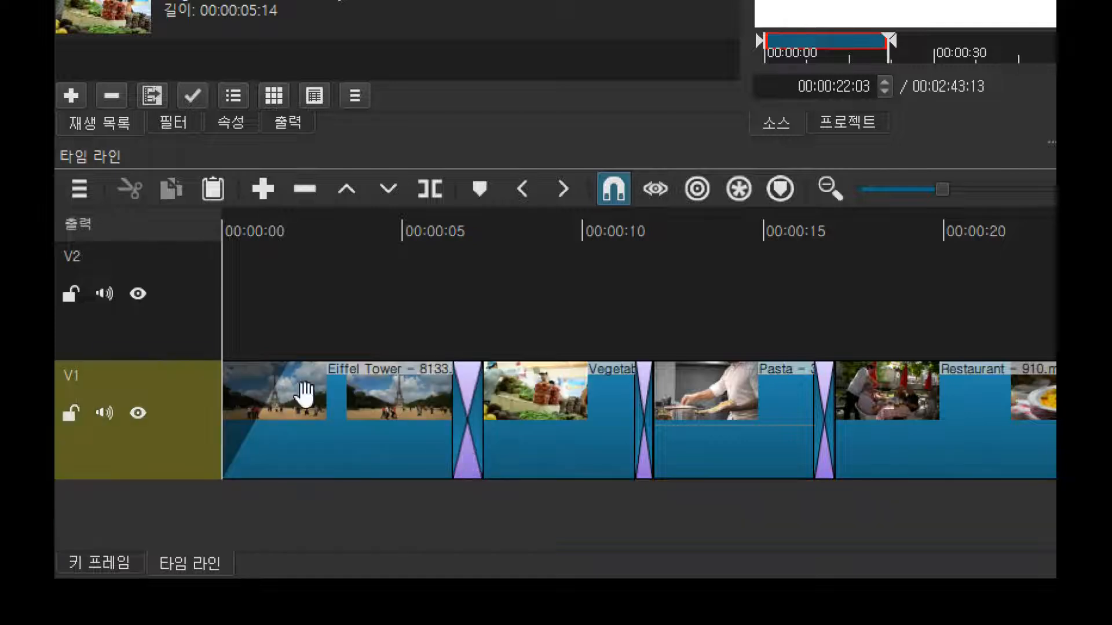
right_click(180, 322)
mouse_move(258, 336)
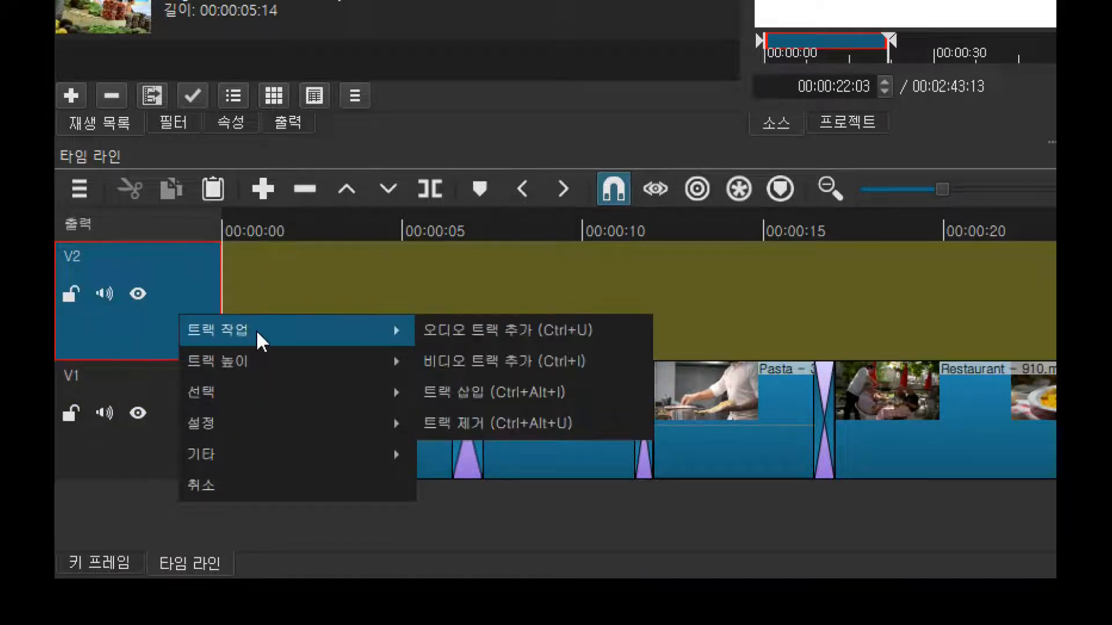
left_click(530, 330)
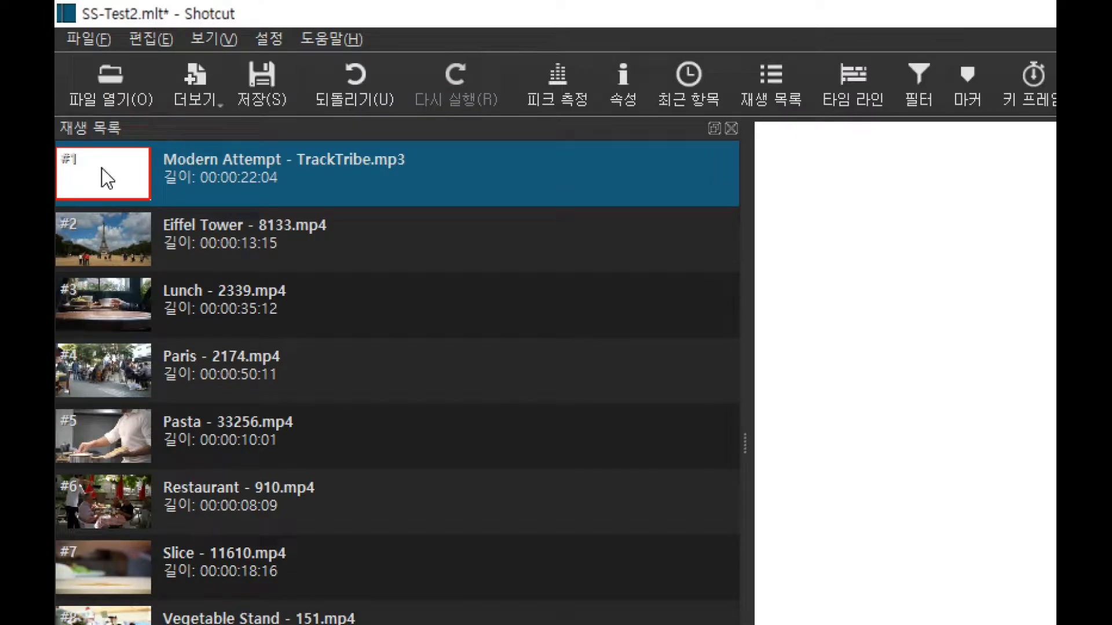
Place Modern Attempt - TrackTribe.mp3 from the playlist at the start of track A1 and extend its end to the marker.
left_click_drag(102, 168, 276, 624)
left_click_drag(276, 517, 261, 508)
left_click_drag(343, 507, 293, 504)
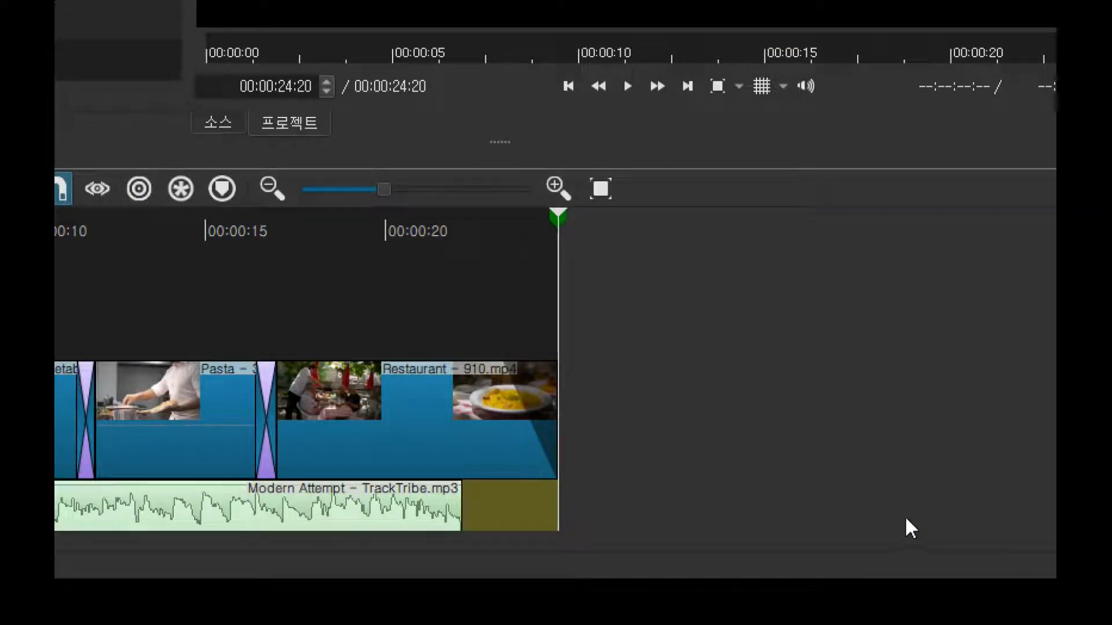
left_click_drag(459, 503, 565, 502)
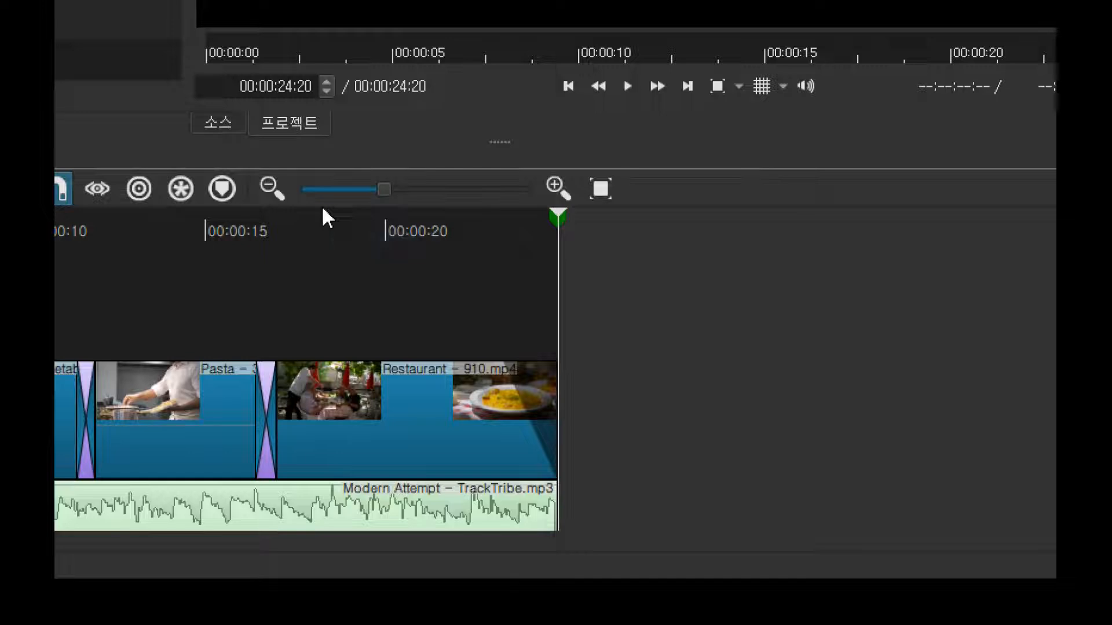
Move the timeline playhead to about 00:00:02:05 and open the properties of the music clip on A1.
mouse_move(308, 223)
left_mouse_down()
mouse_move(56, 223)
mouse_move(301, 226)
left_mouse_up()
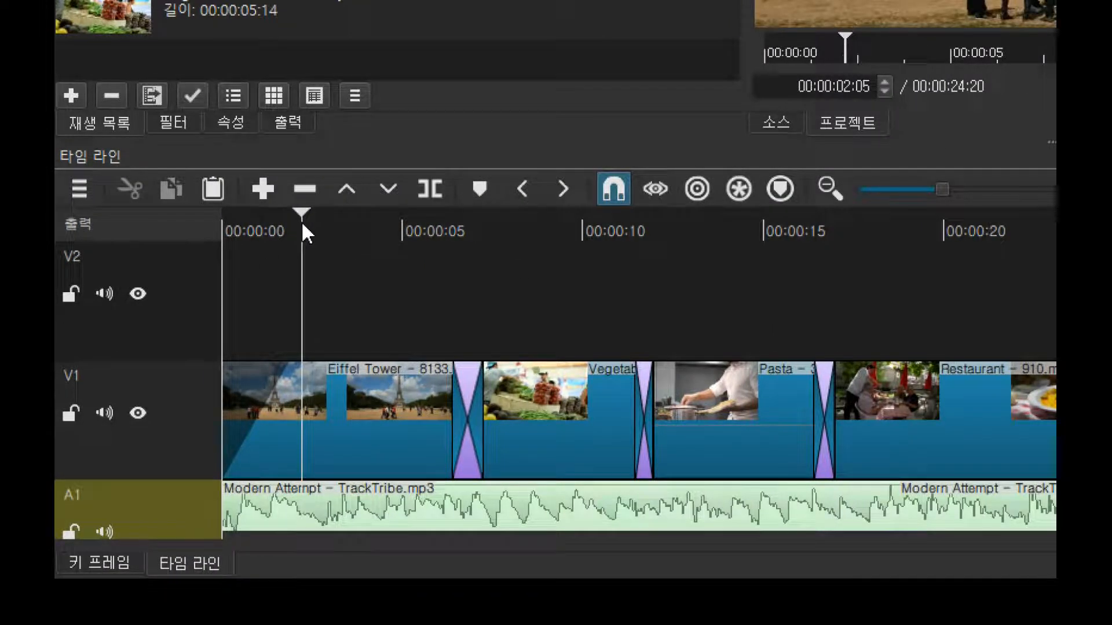
left_click(304, 499)
right_click(304, 499)
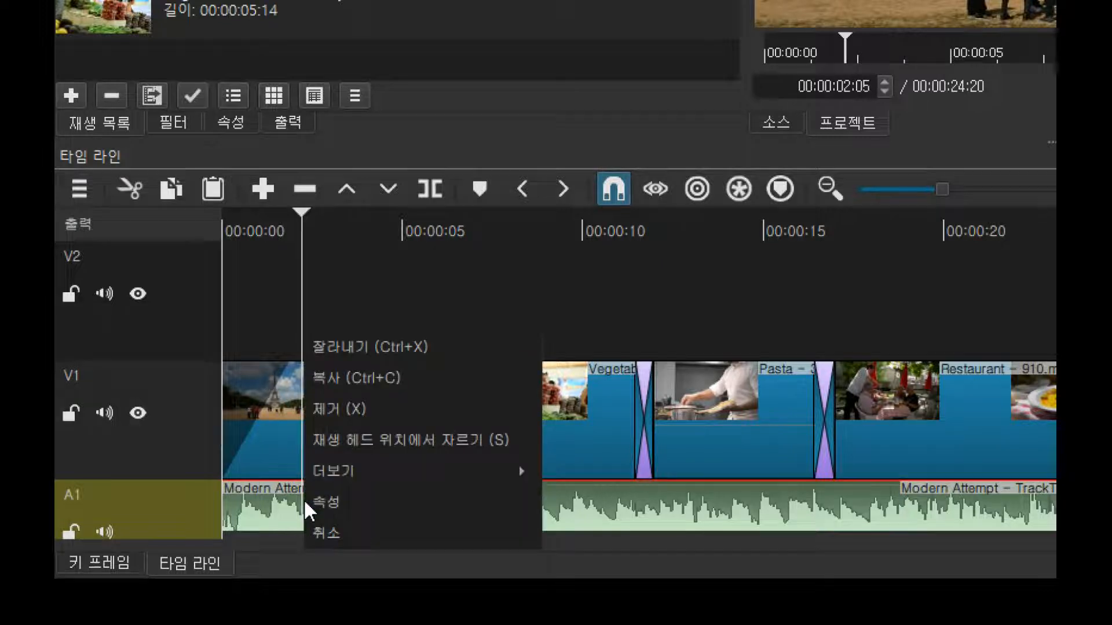
left_click(325, 498)
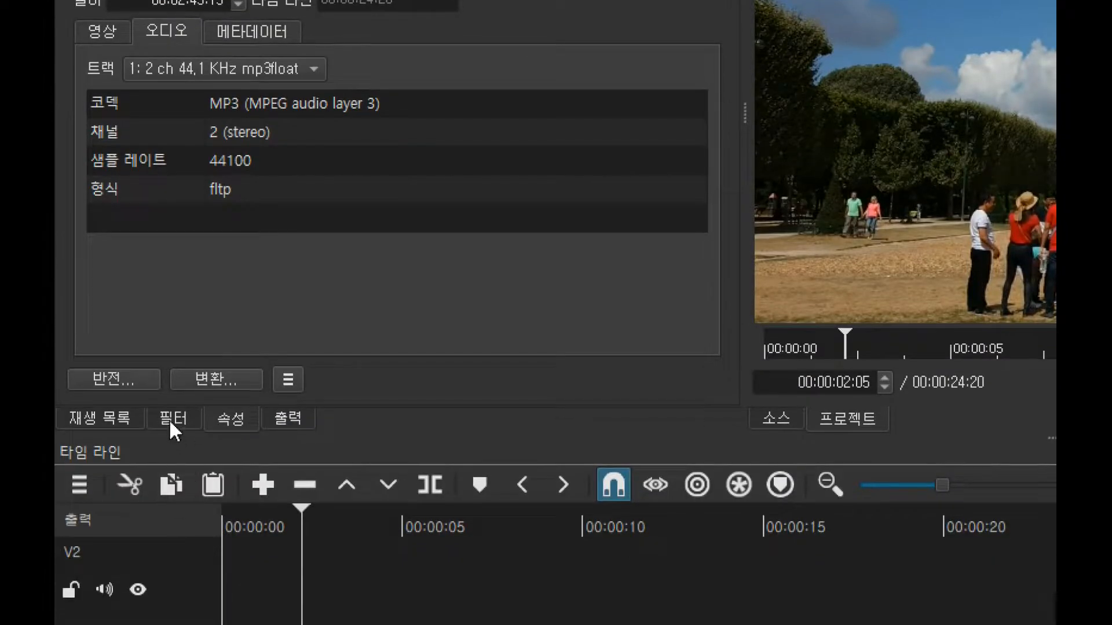
Add a Fade In Audio filter to the music clip on A1 and lengthen the fade to about 00:00:01:17.
left_click(173, 435)
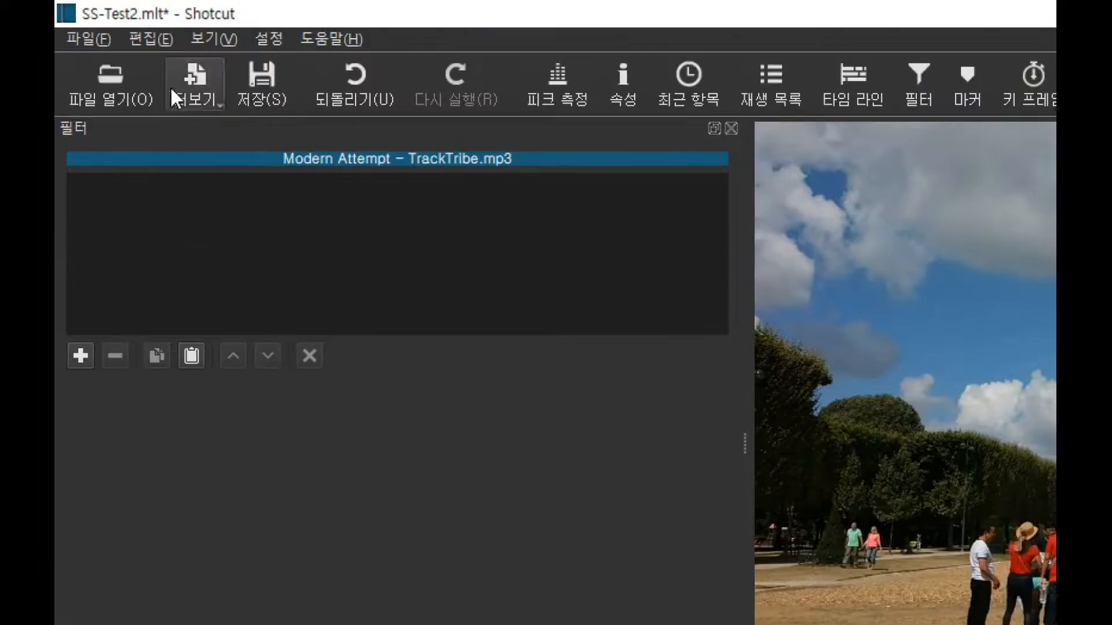
left_click(80, 355)
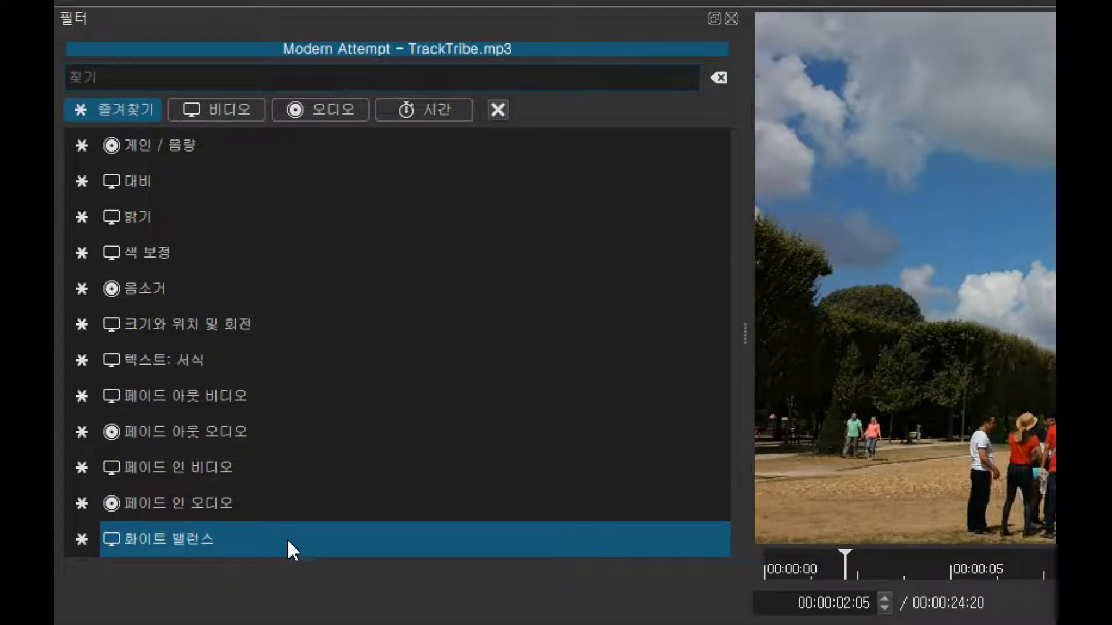
left_click(253, 502)
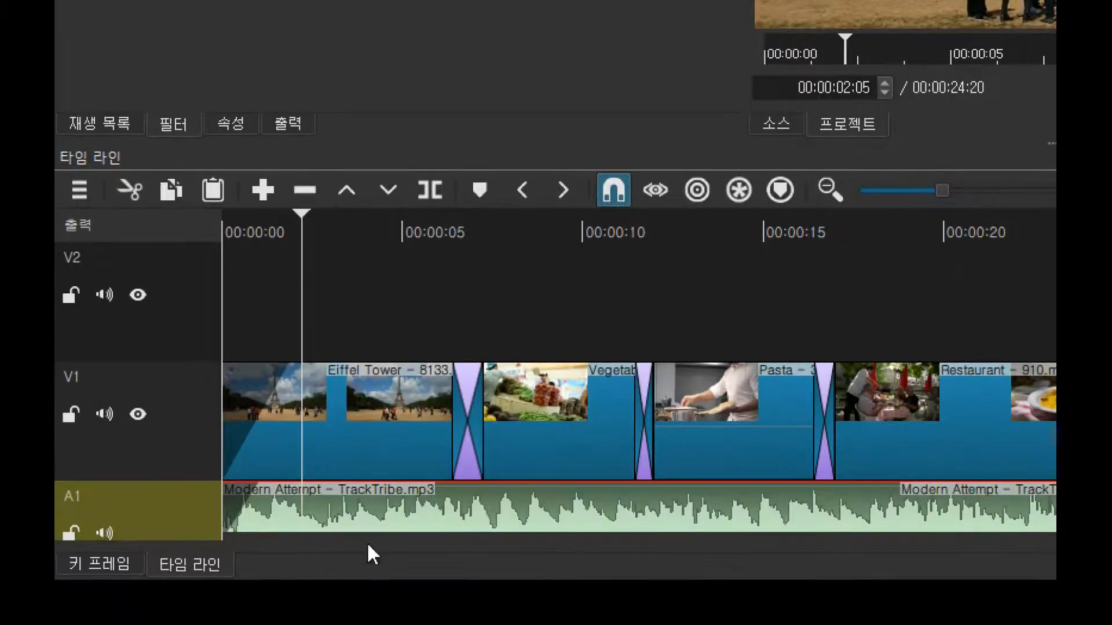
left_click_drag(266, 492, 302, 486)
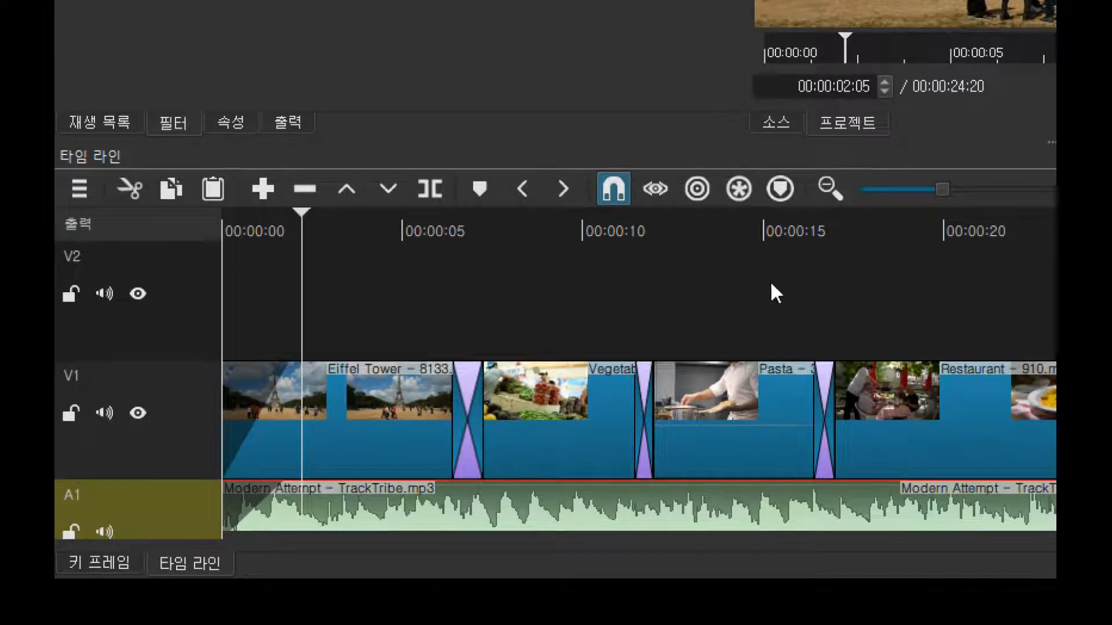
Try splitting the music clip on A1 at about 00:00:15:16 and undo the split.
left_click(785, 228)
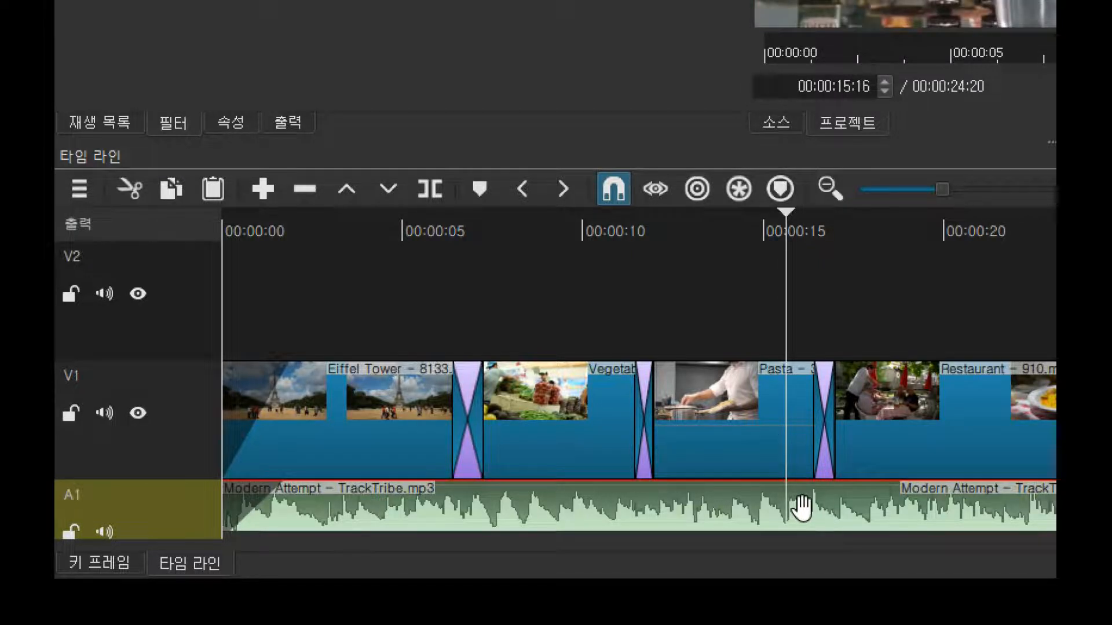
key("s")
left_click(822, 508)
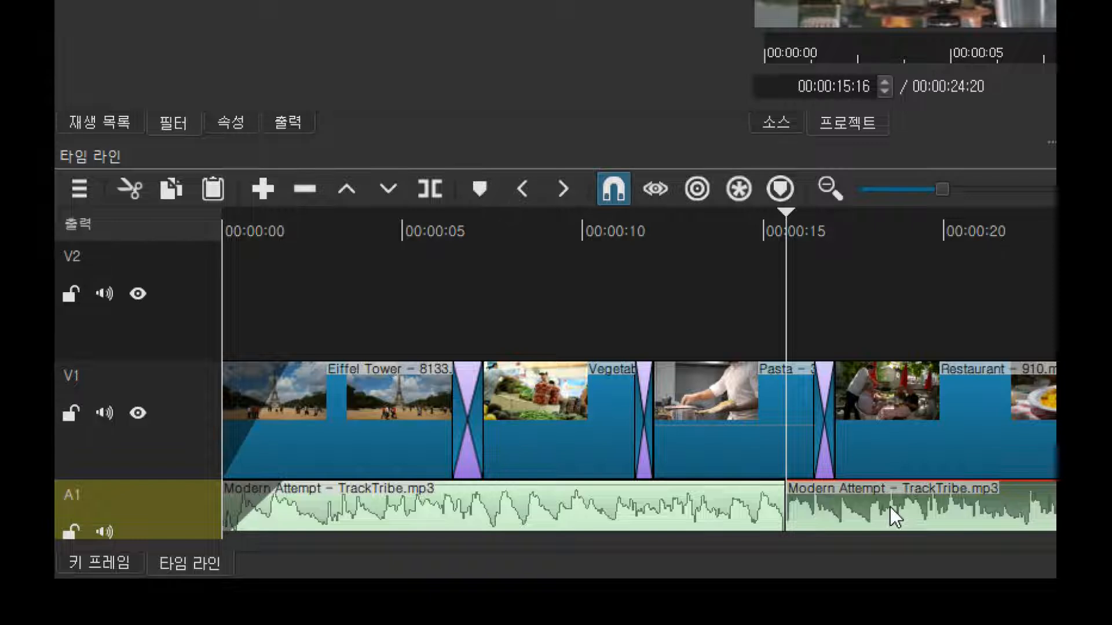
key("ctrl+z")
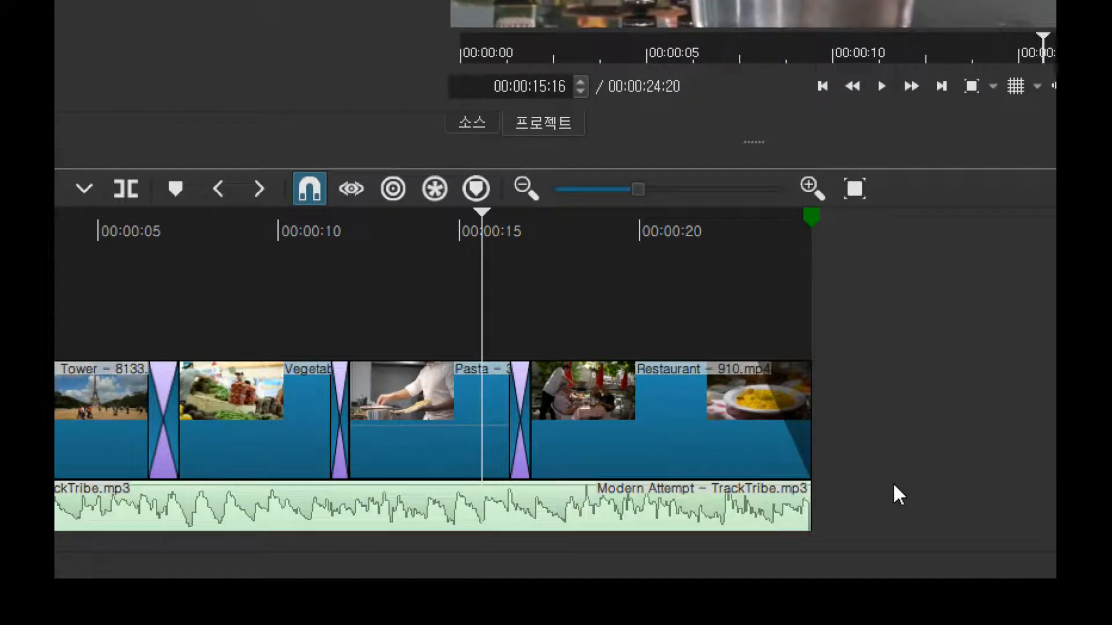
Add a Fade Out Audio filter to the music clip on A1 and lengthen the fade to about 00:00:03:06.
left_click(762, 489)
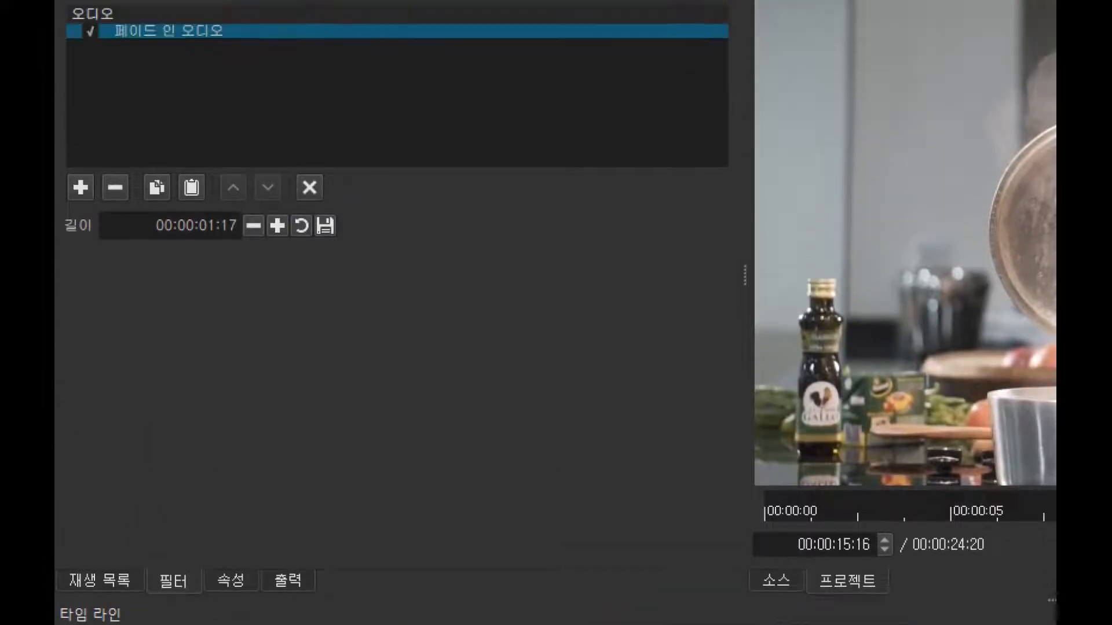
left_click(81, 187)
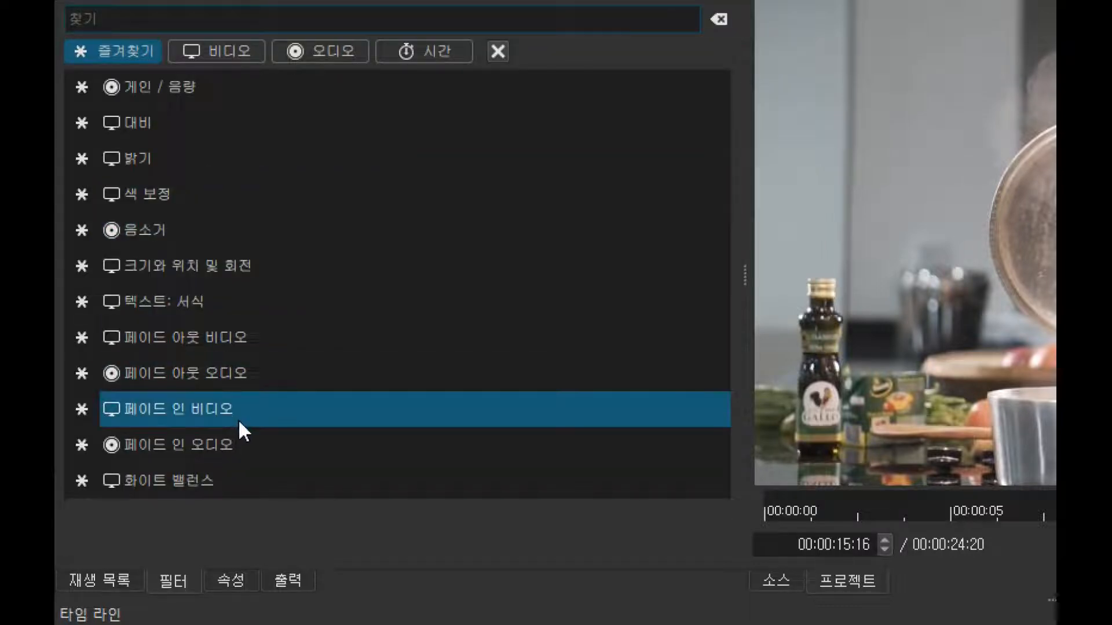
left_click(225, 374)
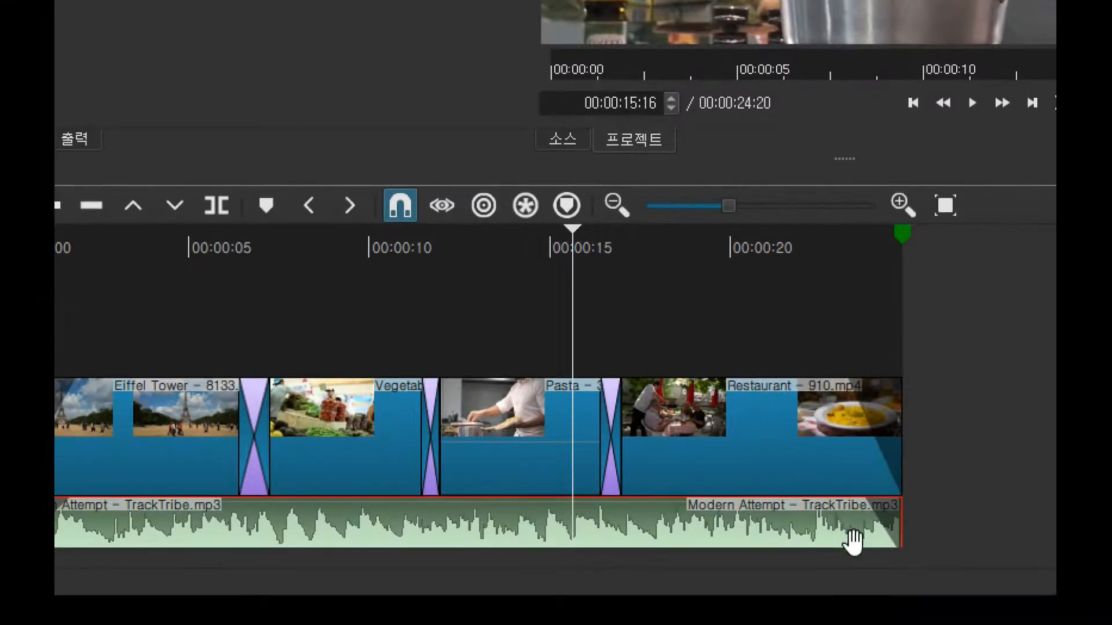
mouse_move(861, 507)
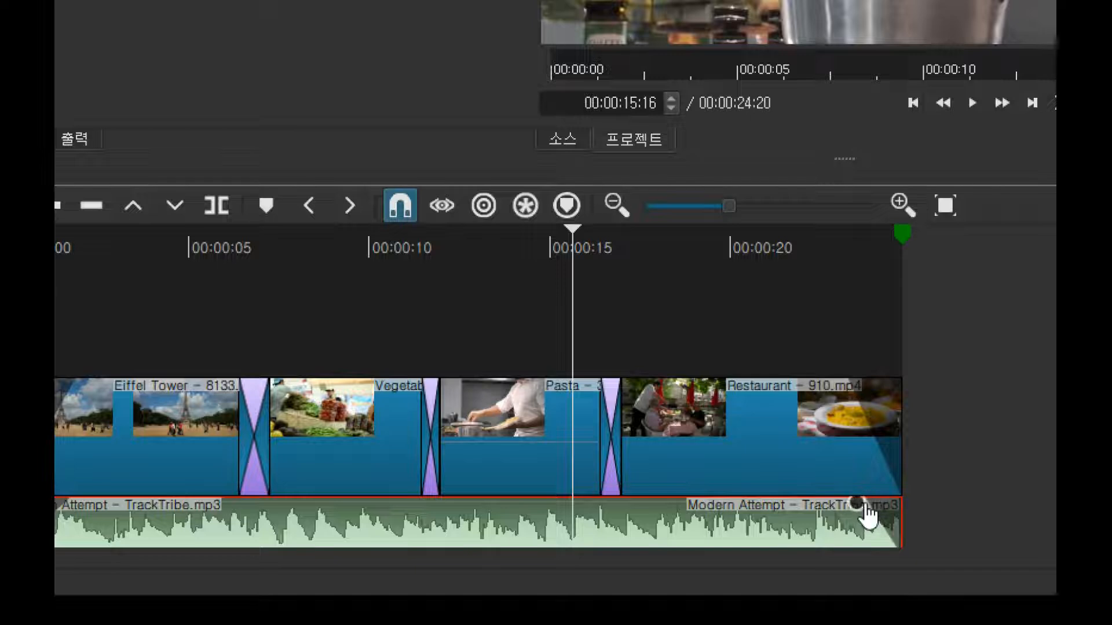
left_click_drag(860, 507, 767, 524)
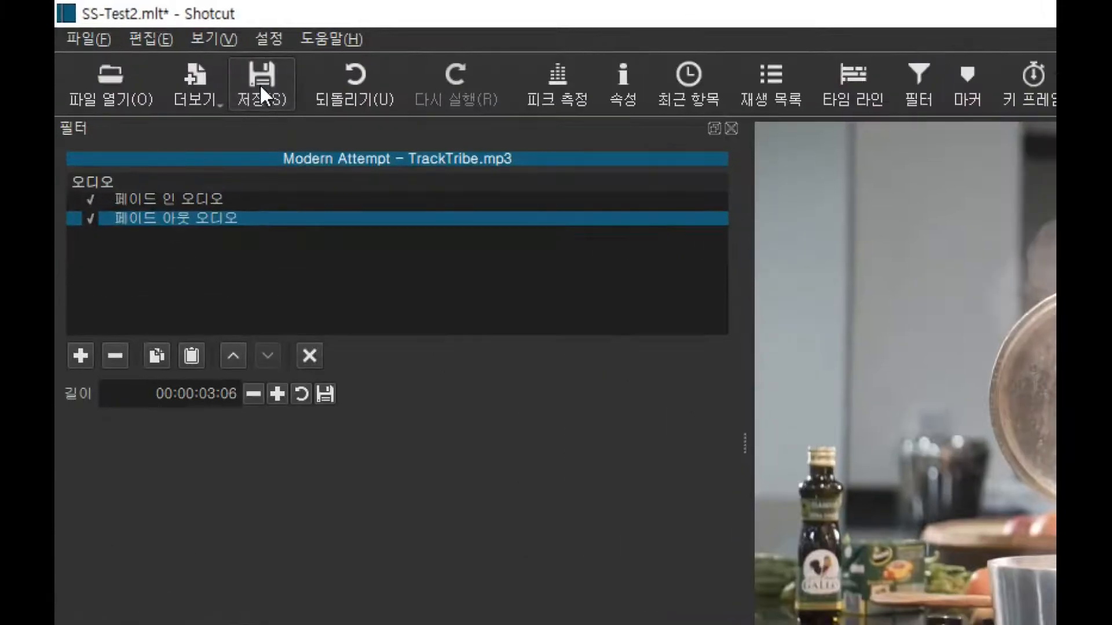
Save the project and play the beginning of the timeline briefly from about 00:00:00:23.
left_click(157, 41)
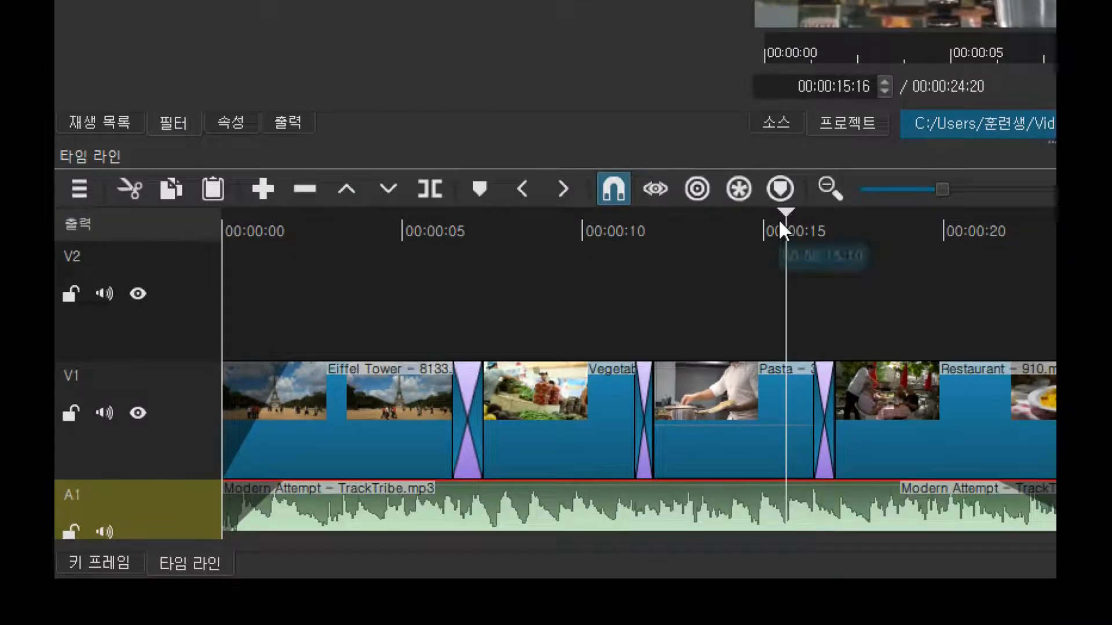
left_click_drag(786, 227, 293, 229)
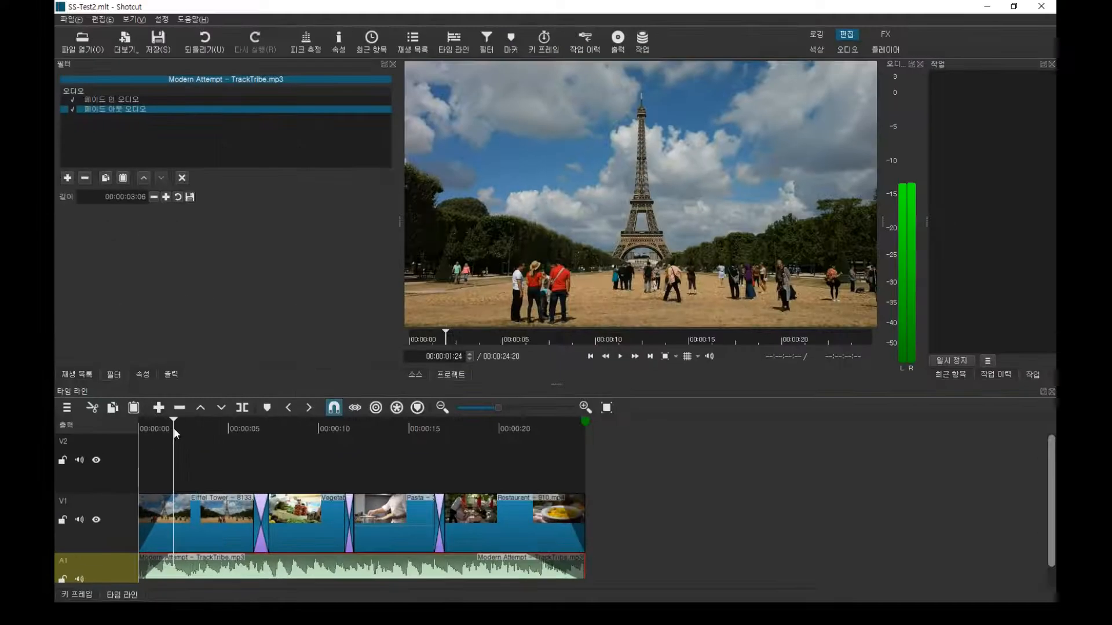
left_click_drag(179, 426, 155, 425)
key("space")
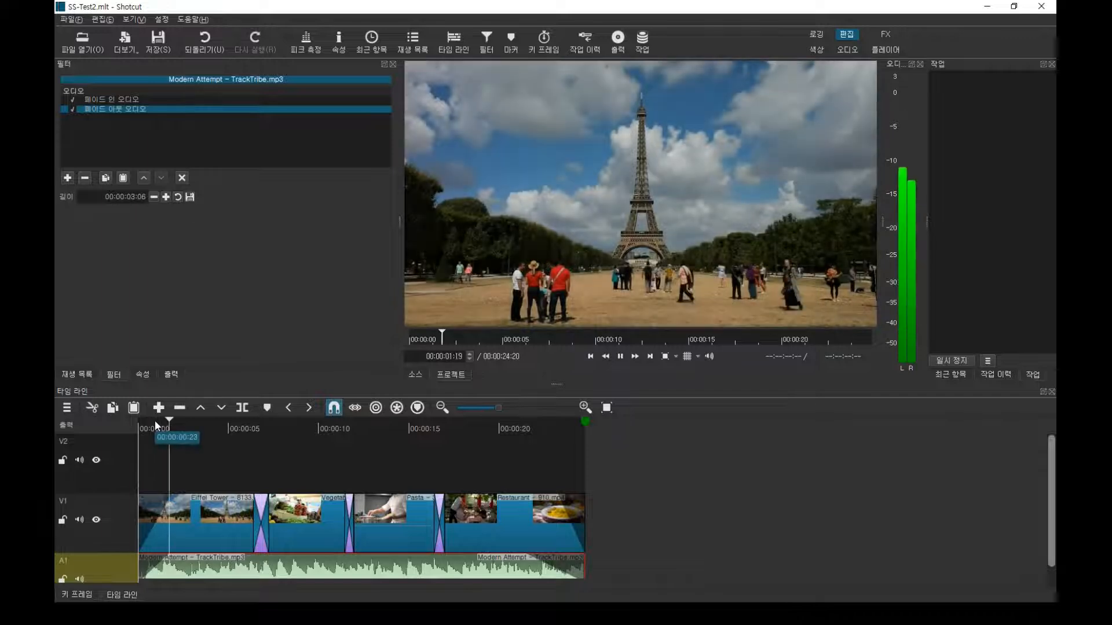
key("space")
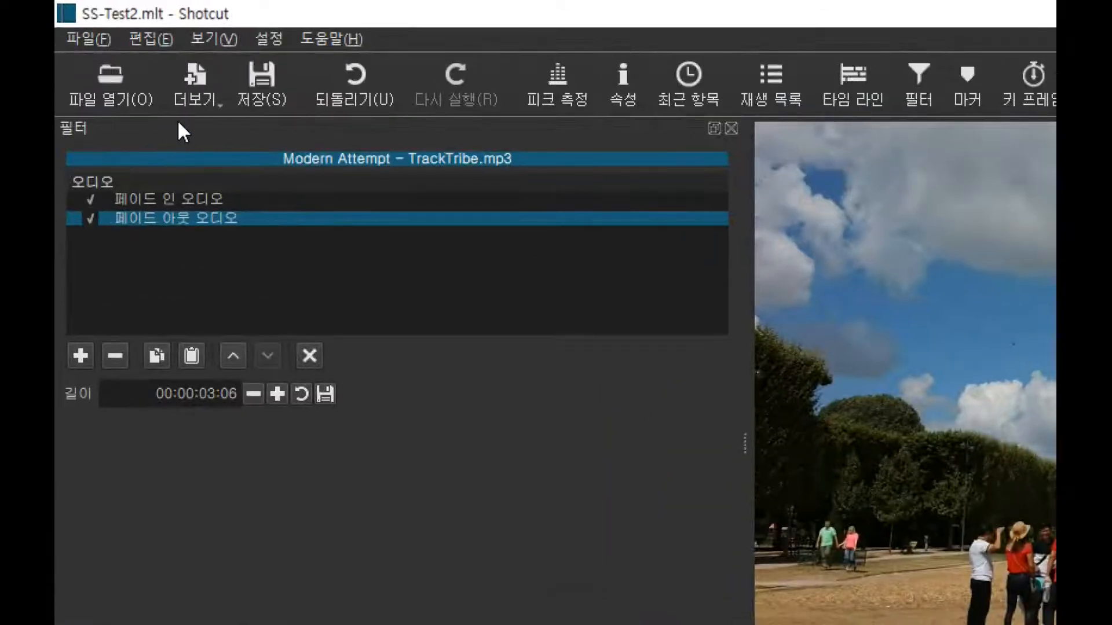
Start a new text clip and enter 프랑스 쉐프투어 as its text.
left_click(194, 101)
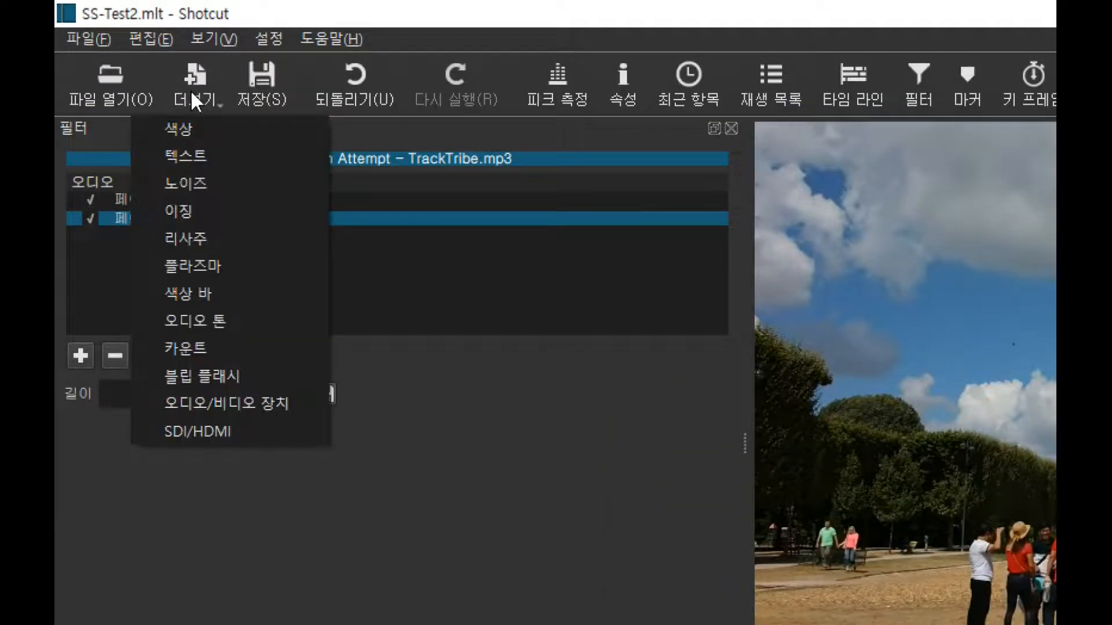
left_click(202, 156)
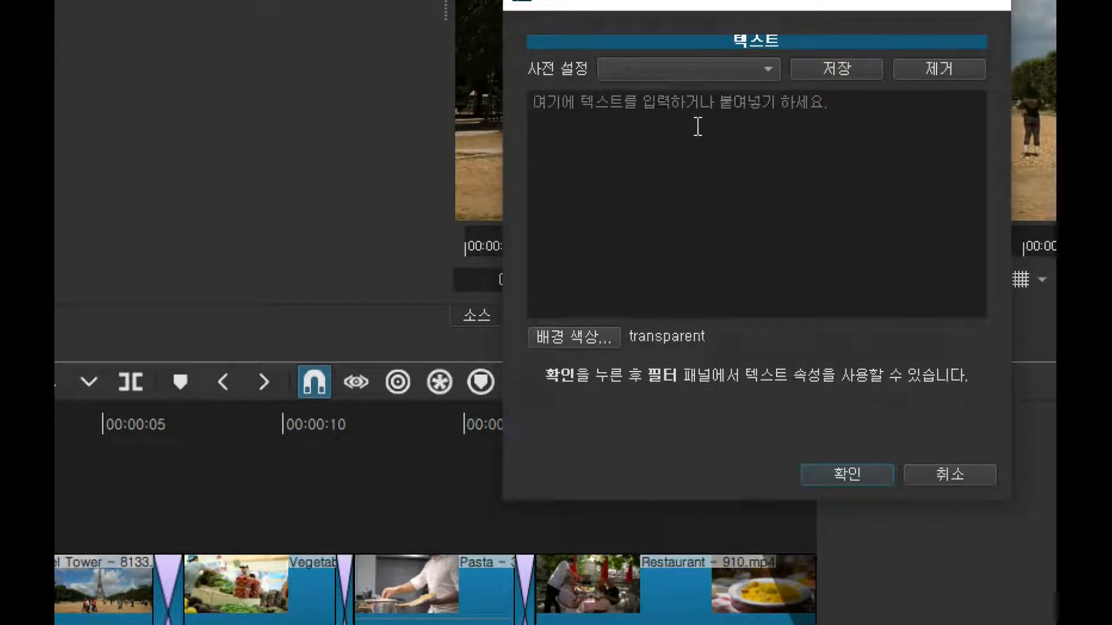
type("트")
key("BackSpace")
type("프랑ㅅ")
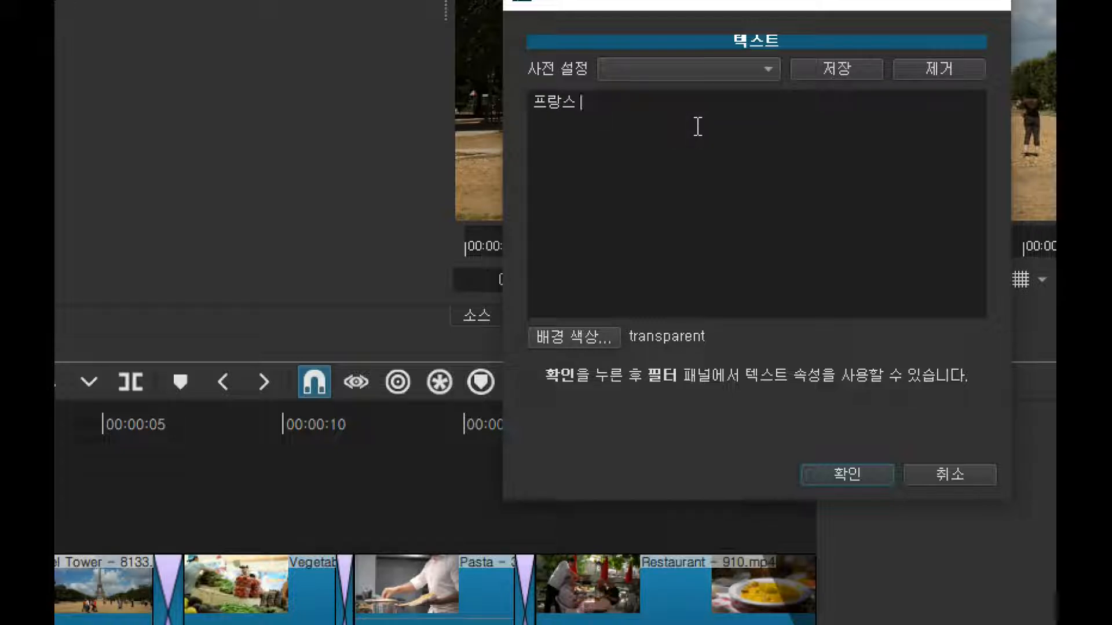
type("ㅡ 쉪ㅡ")
type("투어")
Break the title text onto a second line before 쉐프투어 and create the text clip.
key("Left")
key("Left")
key("Left")
key("Left")
key("Return")
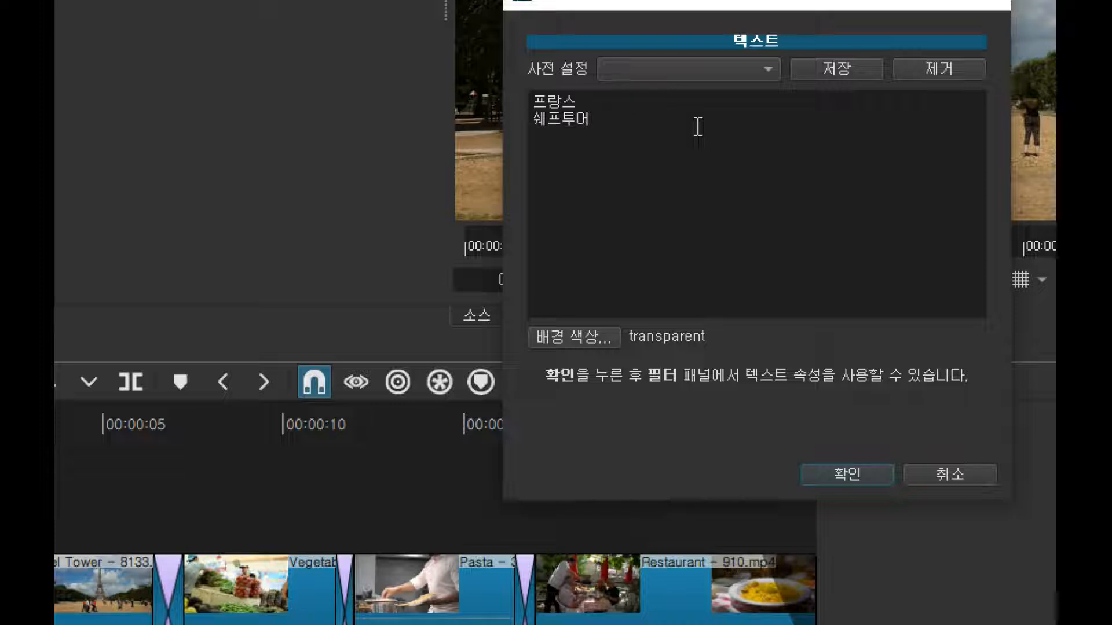
left_click(843, 473)
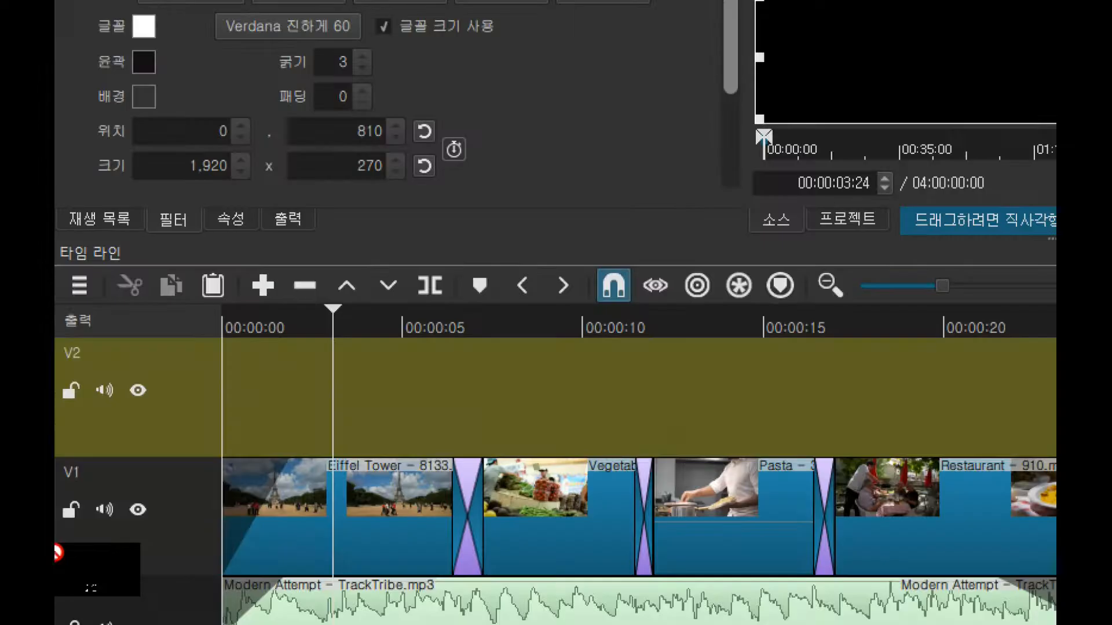
Place the text clip on V2 from about 00:00:02 to the first transition and raise its text box to about 7, 389.
left_click_drag(55, 544, 292, 402)
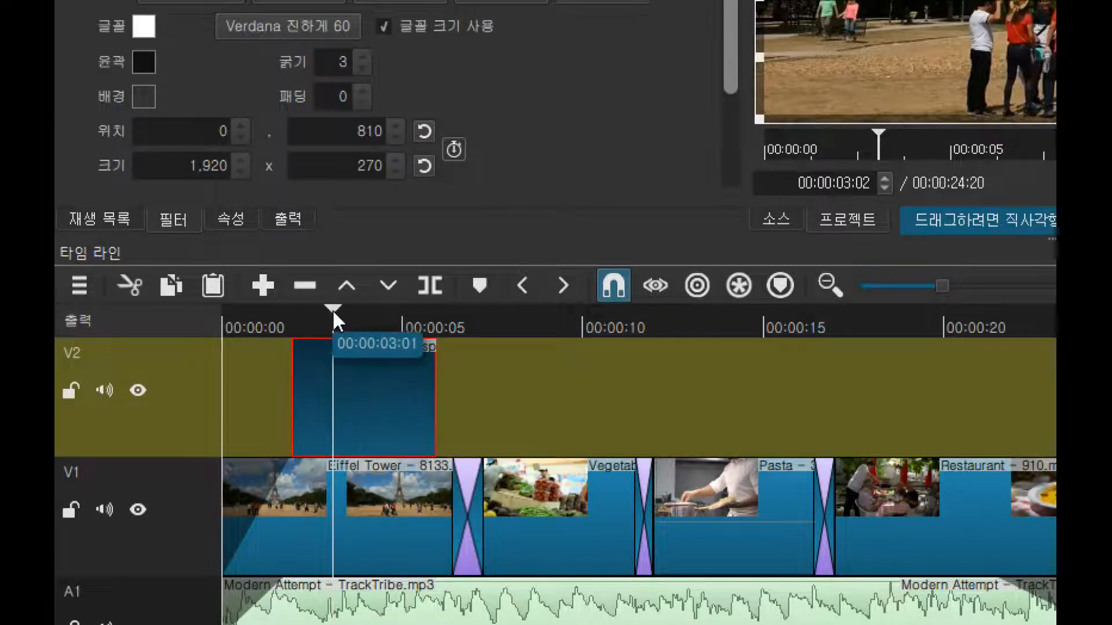
mouse_move(435, 379)
left_mouse_down()
mouse_move(491, 382)
mouse_move(450, 383)
left_mouse_up()
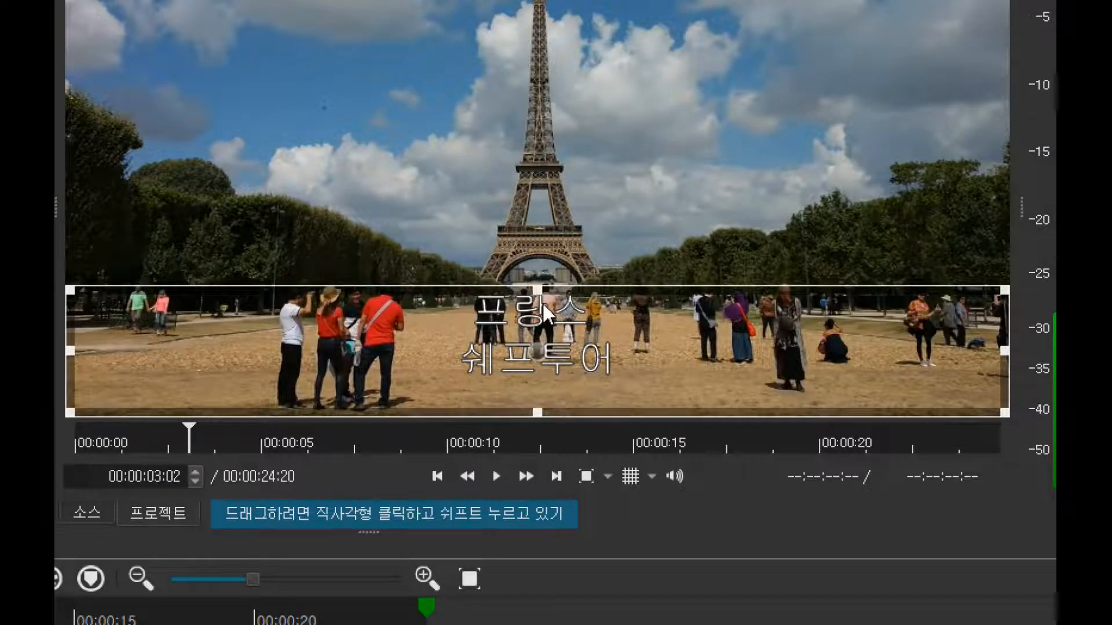
left_click_drag(536, 350, 539, 128)
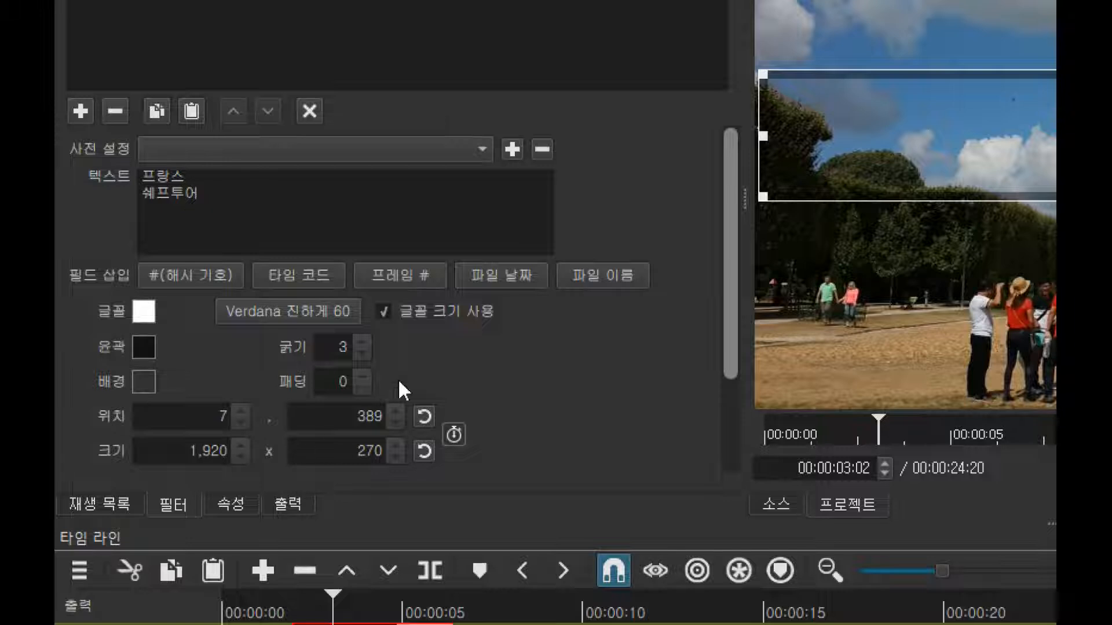
Set the title's font to Cafe24 Dangdanghae Regular at size 72.
left_click(333, 310)
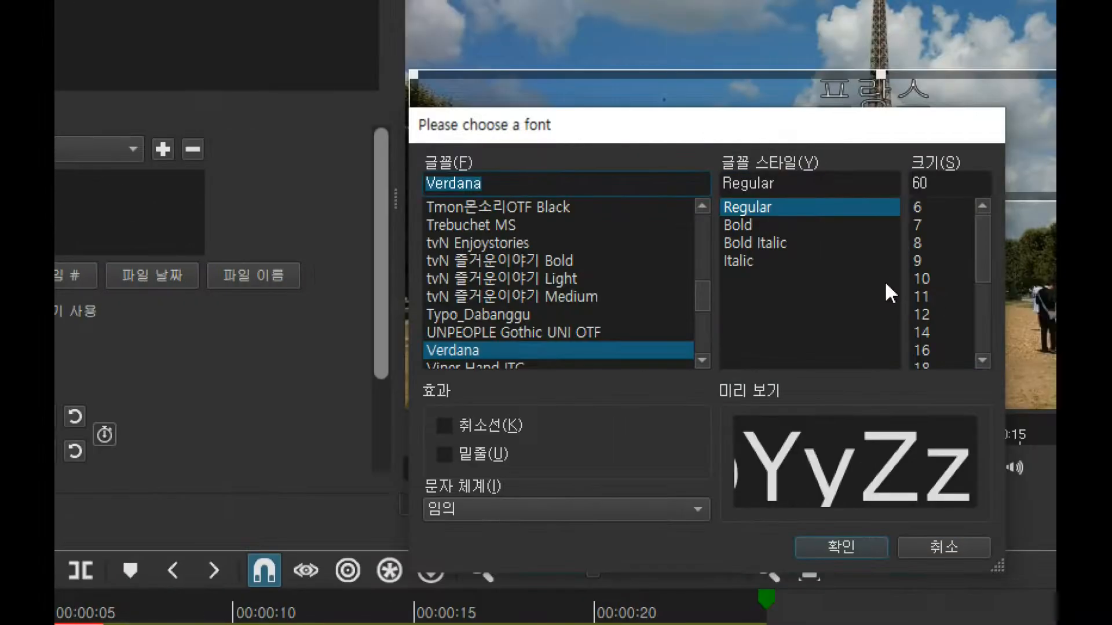
left_click_drag(701, 301, 703, 257)
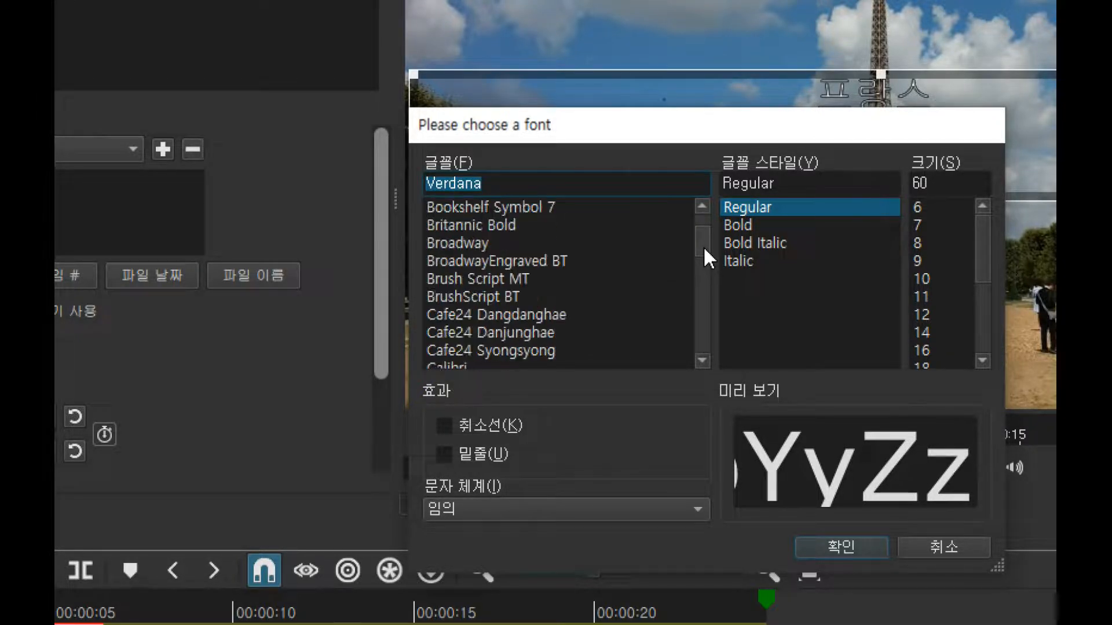
left_click(525, 314)
left_click_drag(869, 125, 874, 191)
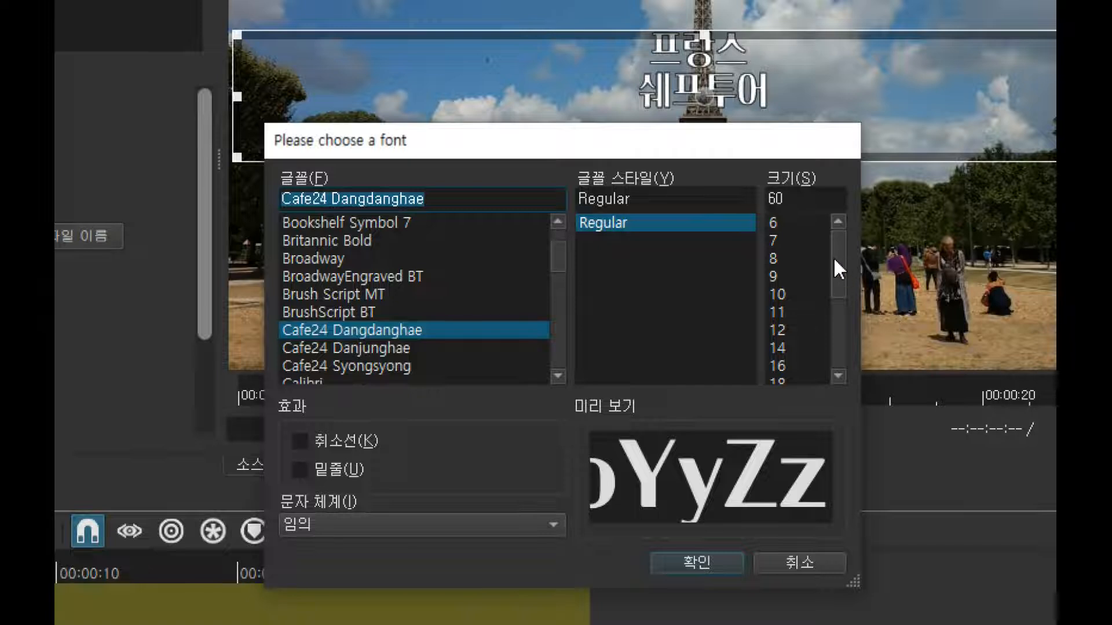
left_click_drag(989, 270, 991, 325)
left_click_drag(837, 326, 832, 367)
left_click(784, 365)
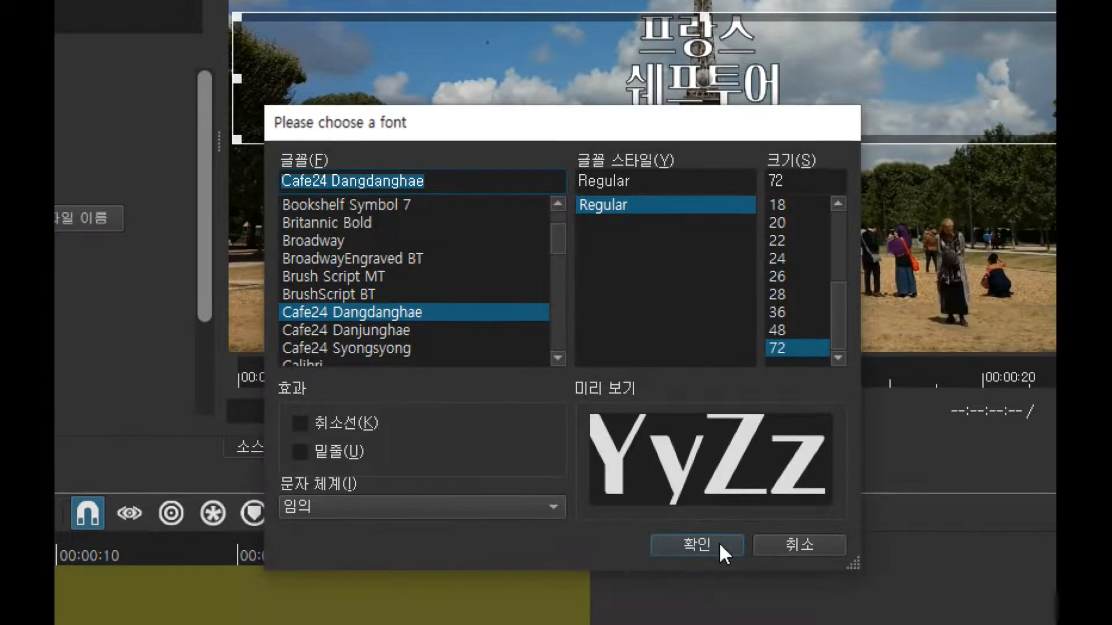
left_click(718, 559)
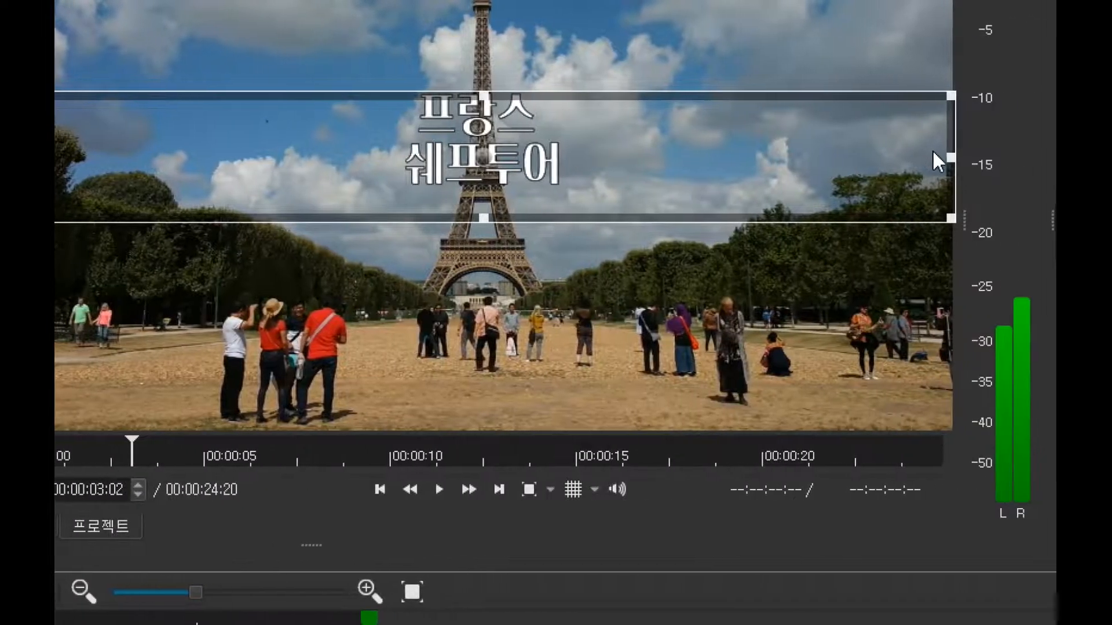
Narrow the title's text box to about 721 wide and move it to about 87, 410.
left_click_drag(948, 158, 327, 154)
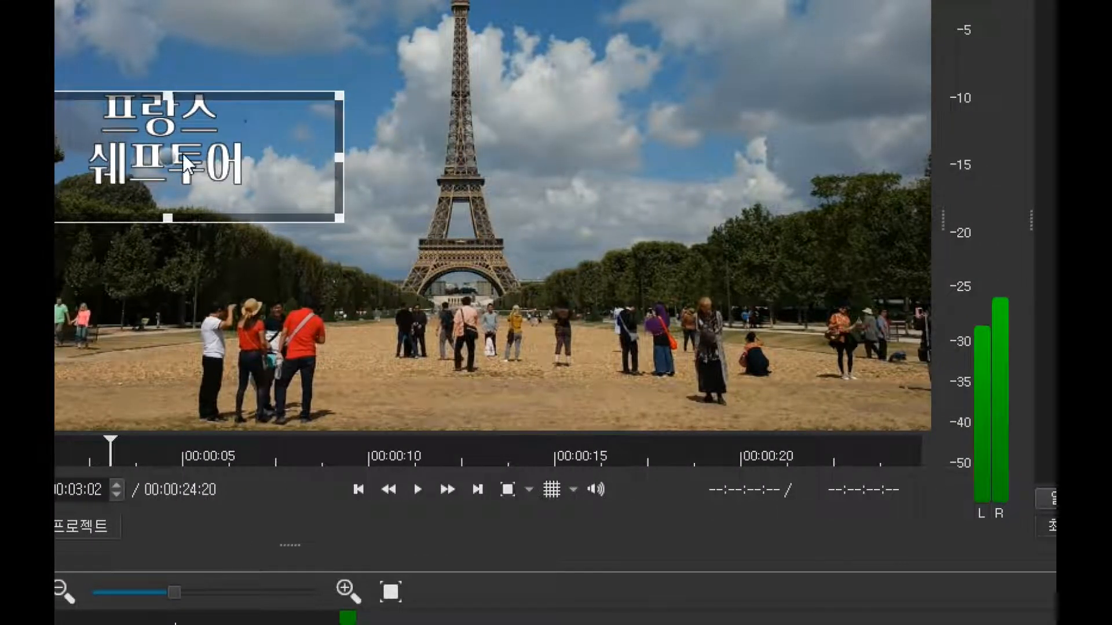
left_click_drag(182, 162, 221, 172)
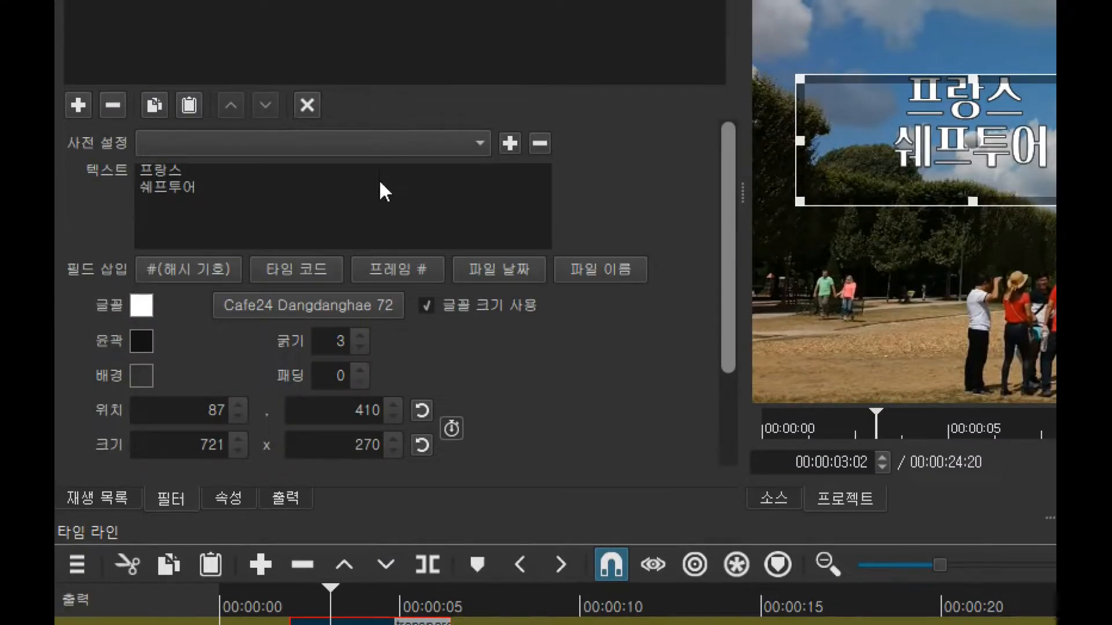
Turn off the fixed font size, enlarge the title's box to about 862 × 548 and position it at about 123, 275.
left_click(426, 305)
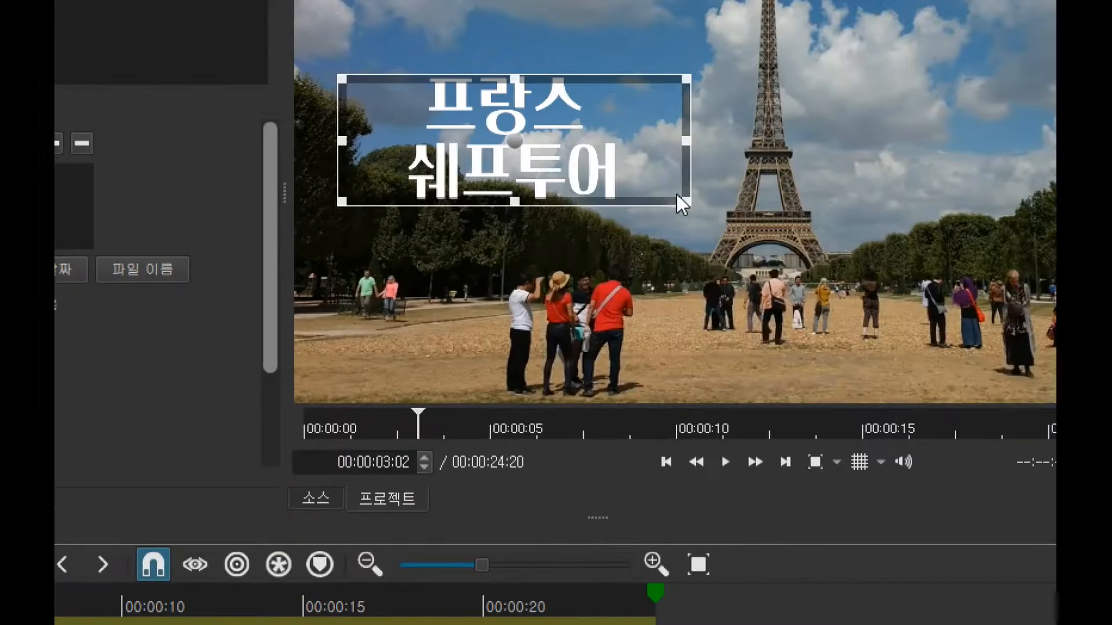
left_click_drag(683, 203, 752, 356)
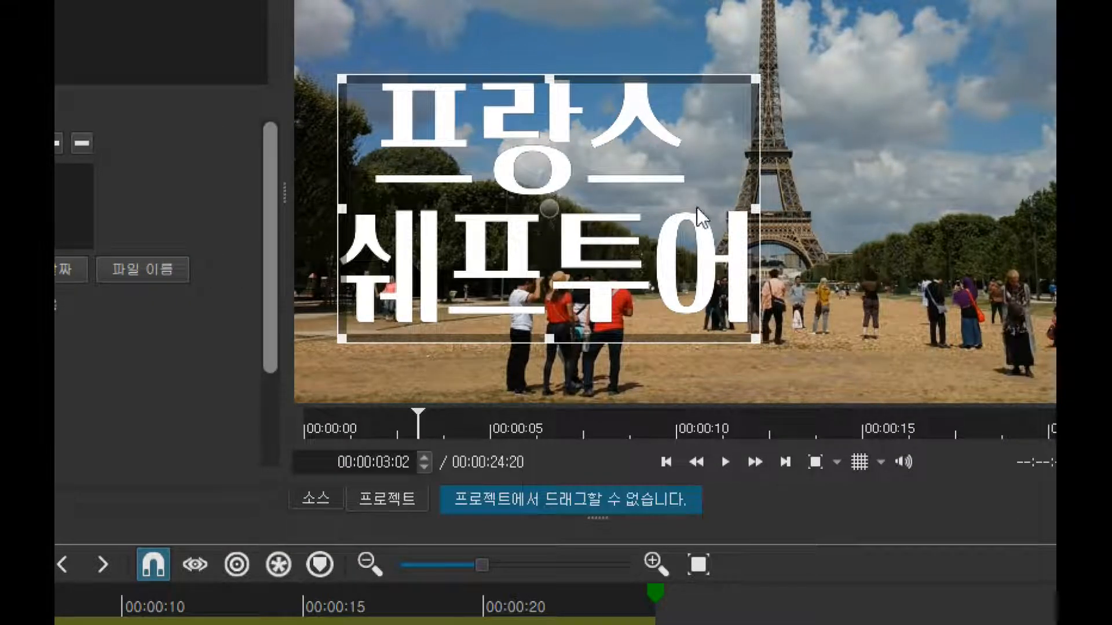
left_click_drag(544, 205, 610, 149)
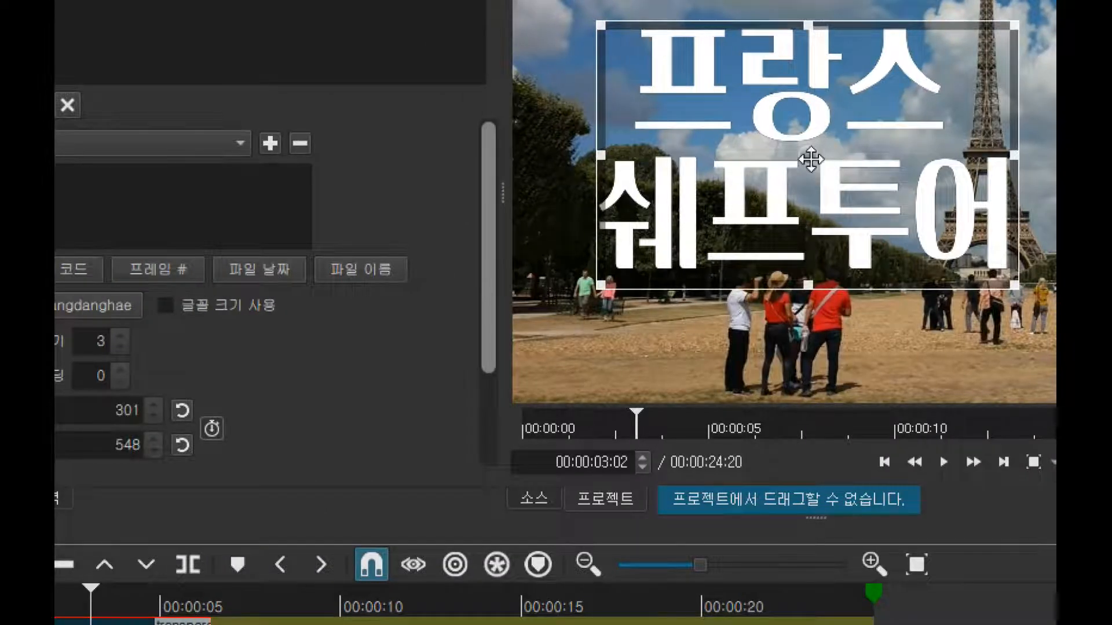
left_click_drag(810, 159, 781, 161)
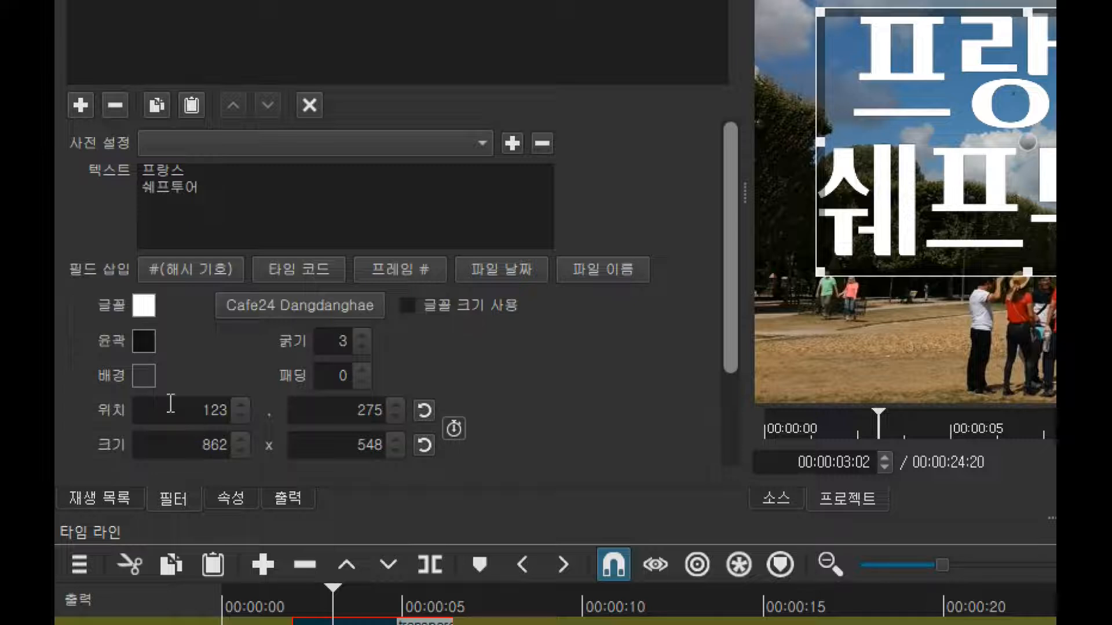
Set the title's background colour to dark green #005500.
left_click(145, 378)
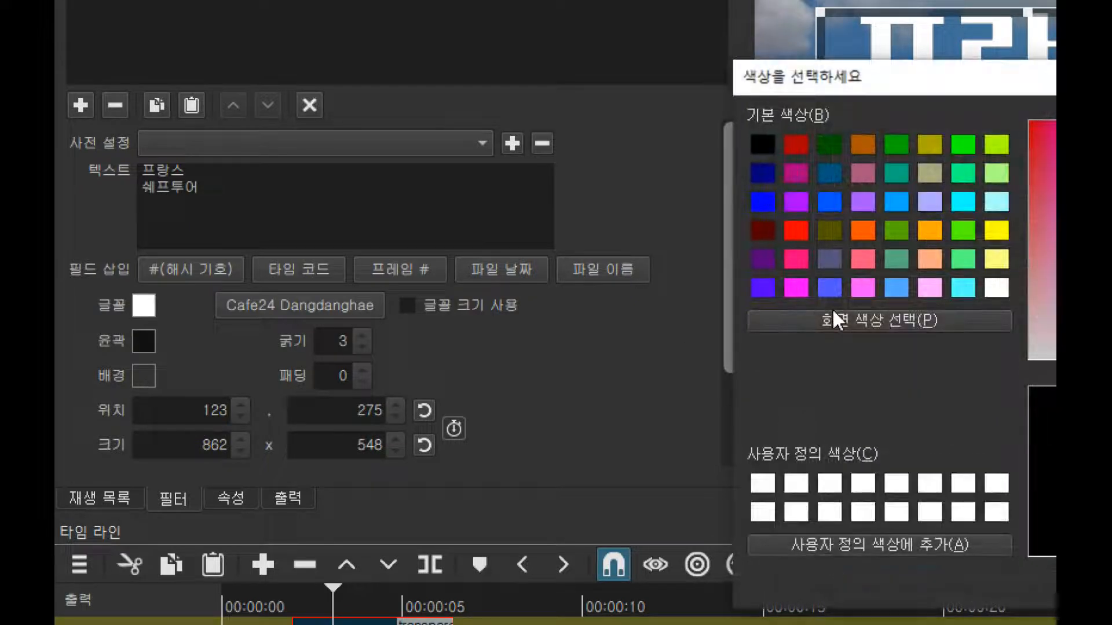
left_click(833, 145)
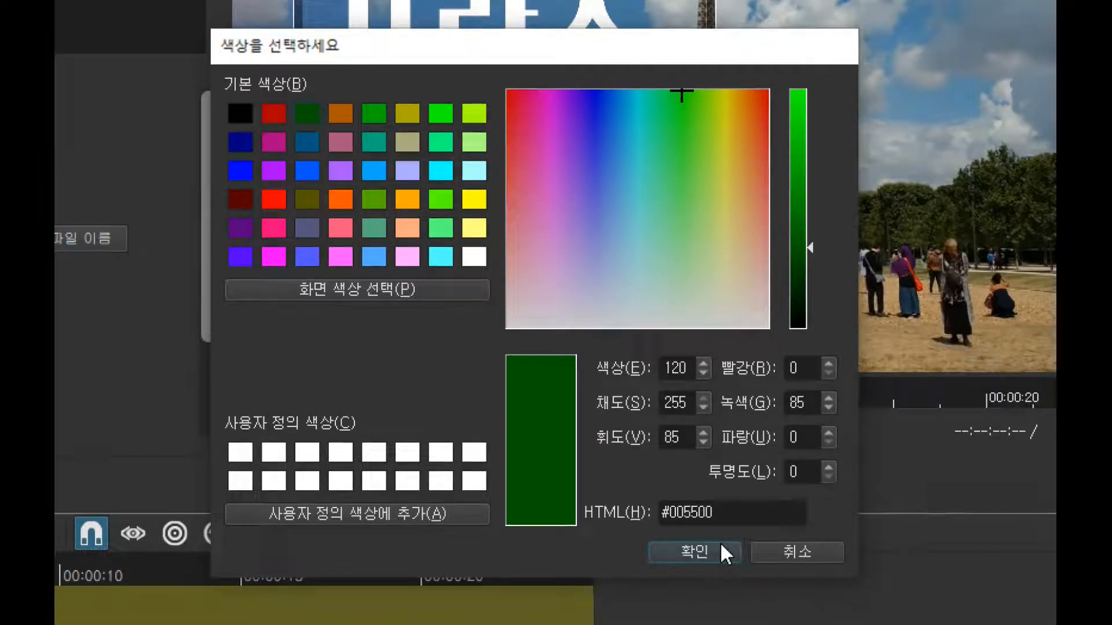
left_click(721, 578)
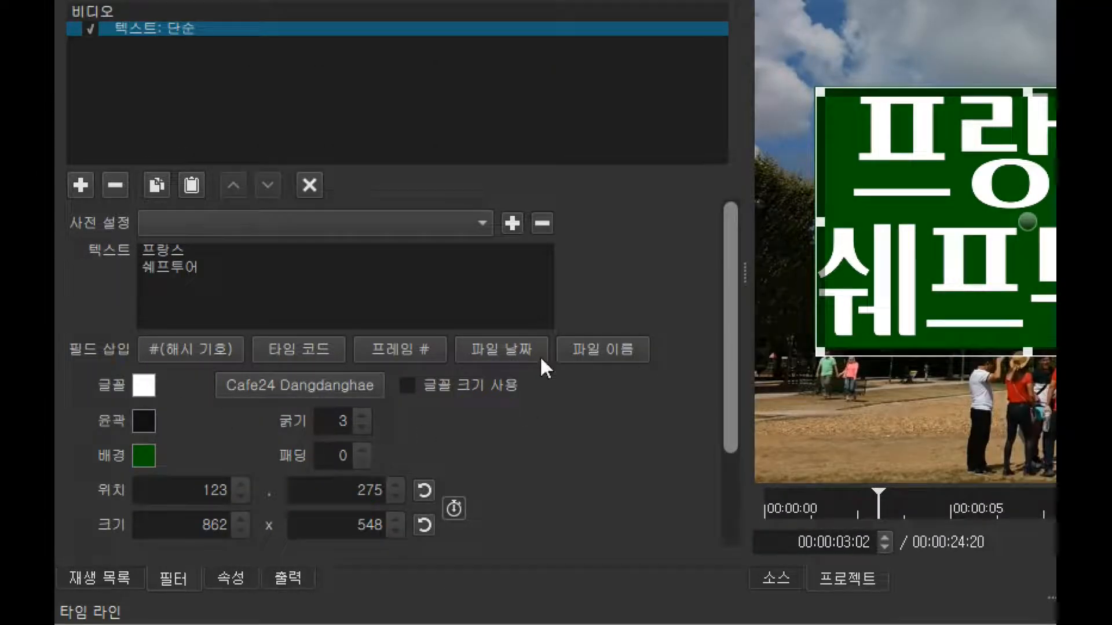
Raise the title's padding to 54 and lower the box's upper edge to make it about 478 high.
left_click(359, 446)
left_click(359, 446)
left_click(359, 446)
left_click(359, 446)
left_click_drag(359, 446, 359, 446)
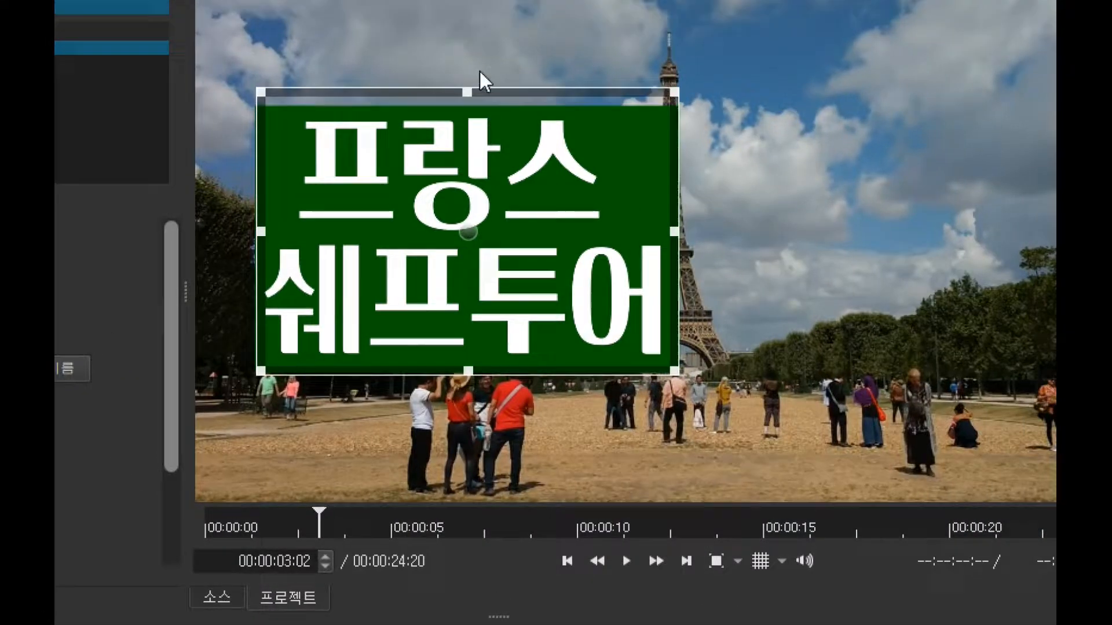
left_click_drag(479, 70, 480, 137)
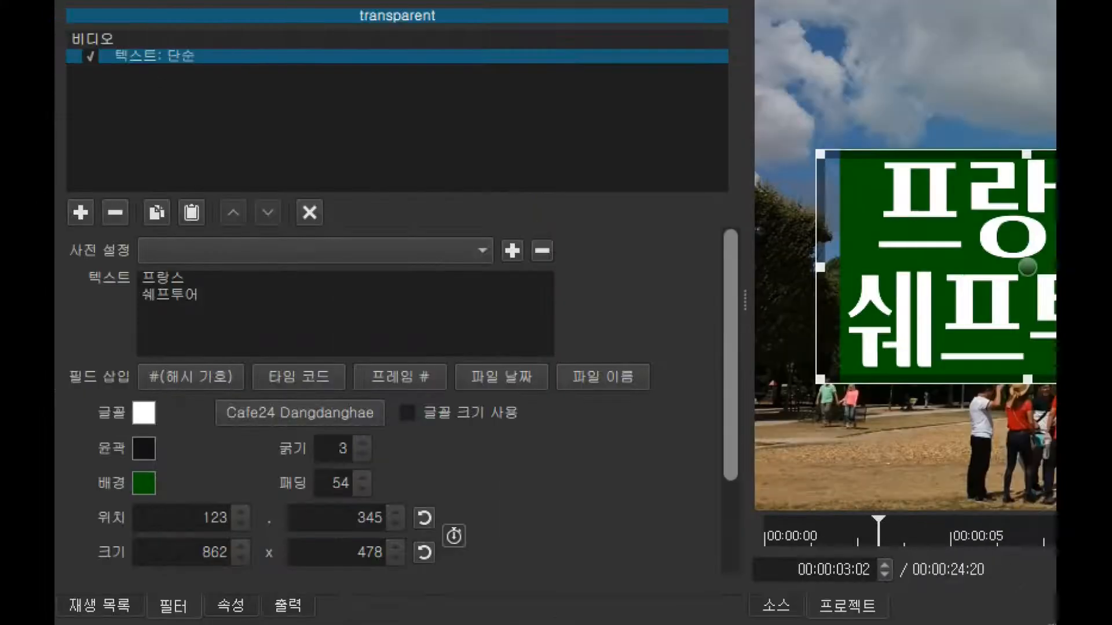
Set the title's padding to 100 and move the text box to about 160, 229.
left_click(357, 492)
left_click(359, 475)
left_click_drag(359, 478, 359, 478)
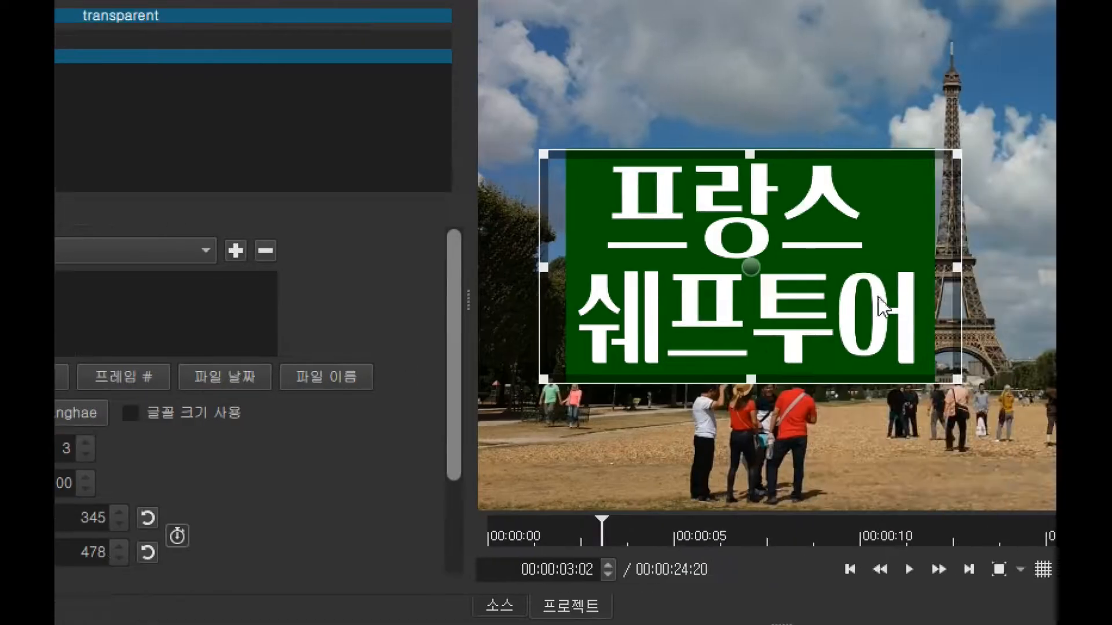
left_click_drag(848, 293, 858, 255)
left_click_drag(750, 265, 779, 203)
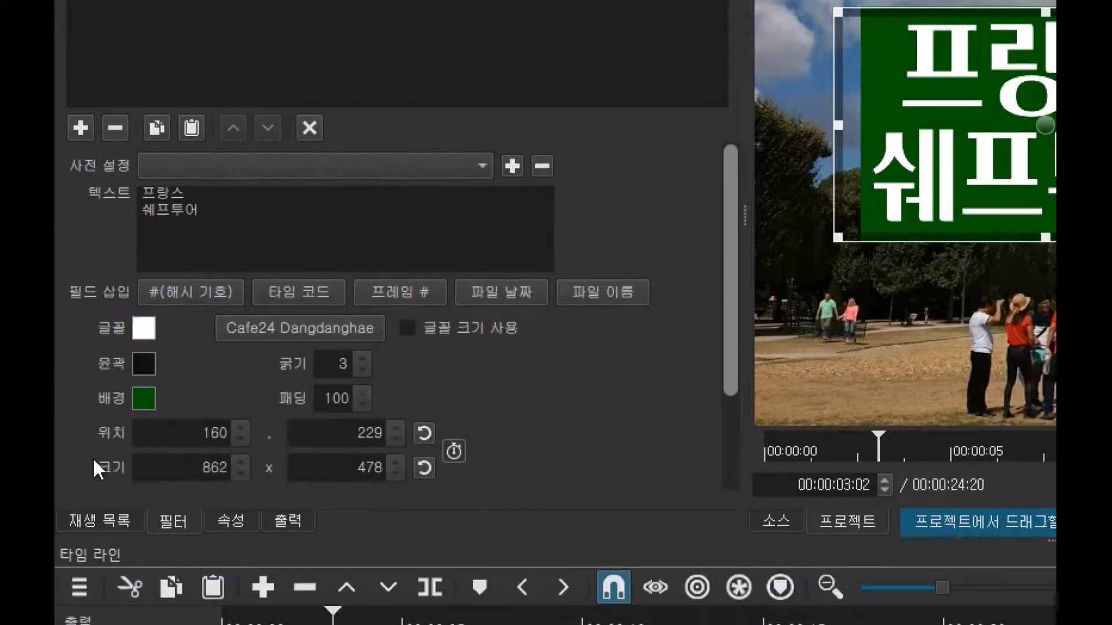
Set the title's outline thickness to 30.
left_click(363, 358)
left_click_drag(363, 358, 363, 358)
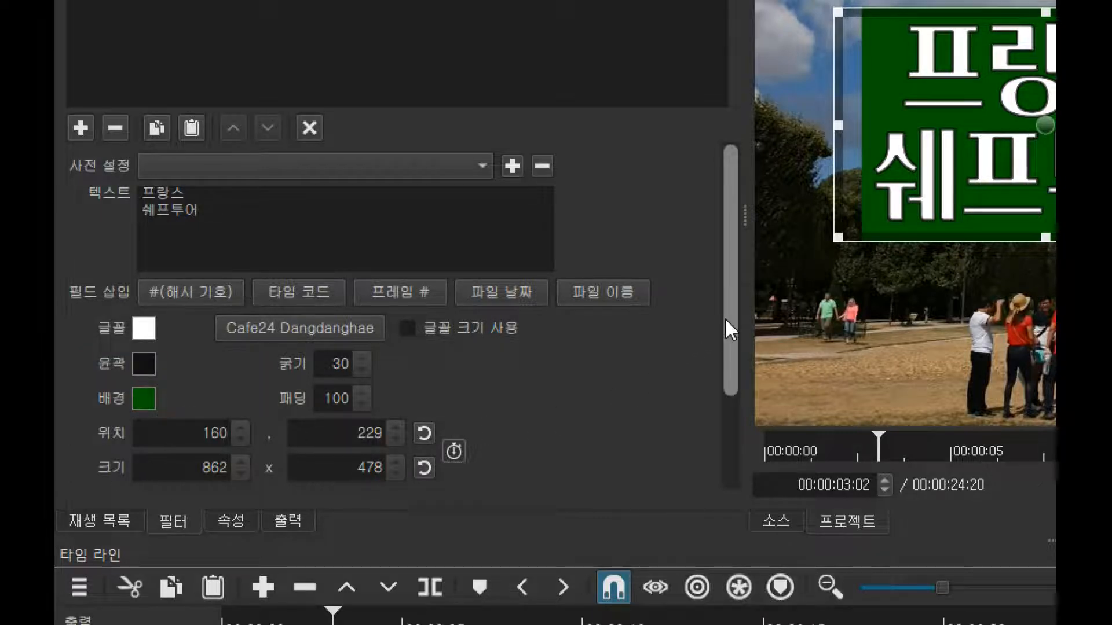
Try left horizontal alignment for the title, return it to centre, and set the vertical alignment to middle.
scroll(725, 324, "down", 1)
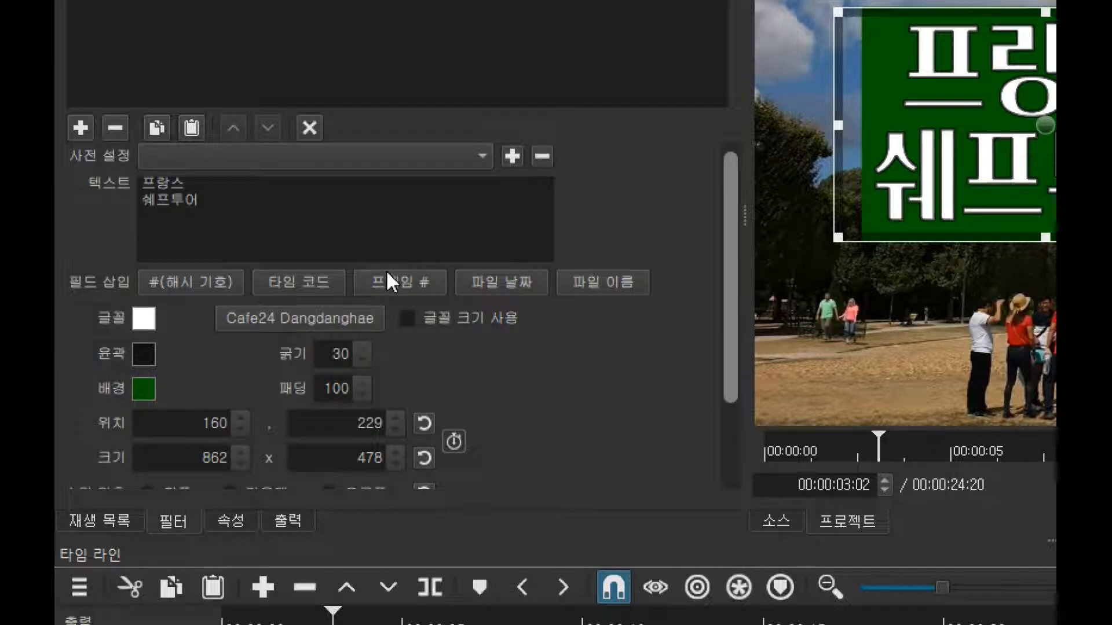
left_click_drag(731, 293, 731, 425)
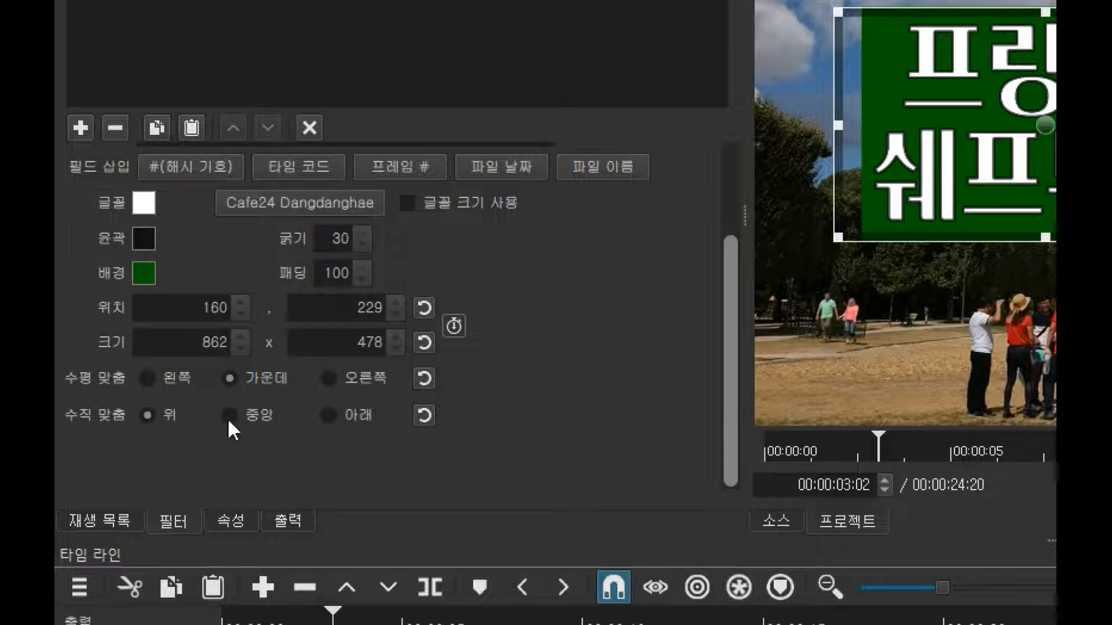
left_click(149, 380)
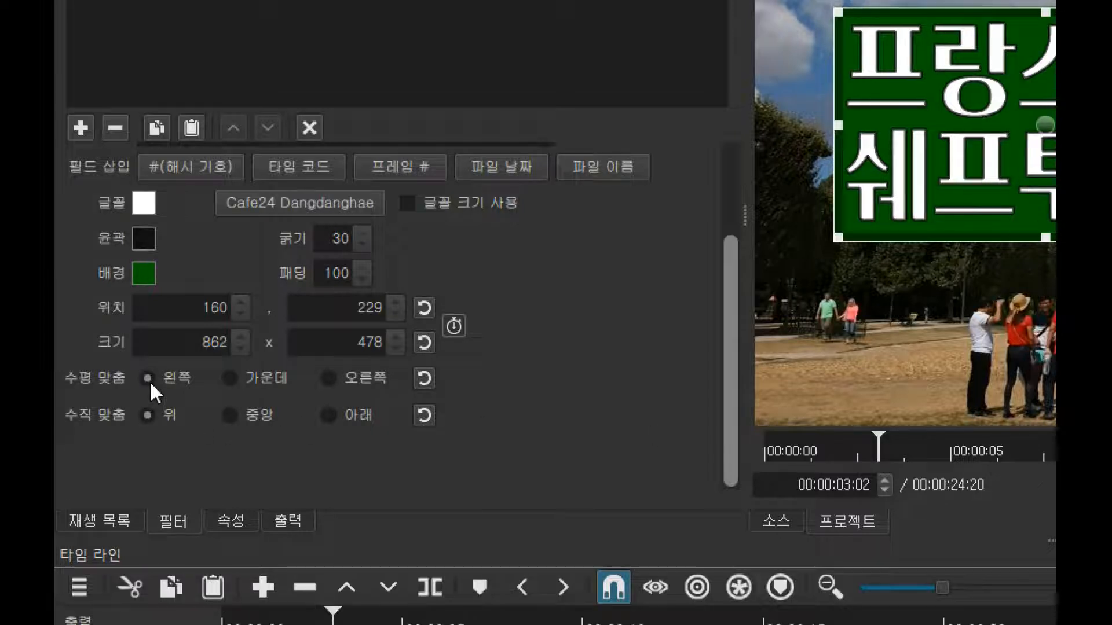
left_click(243, 380)
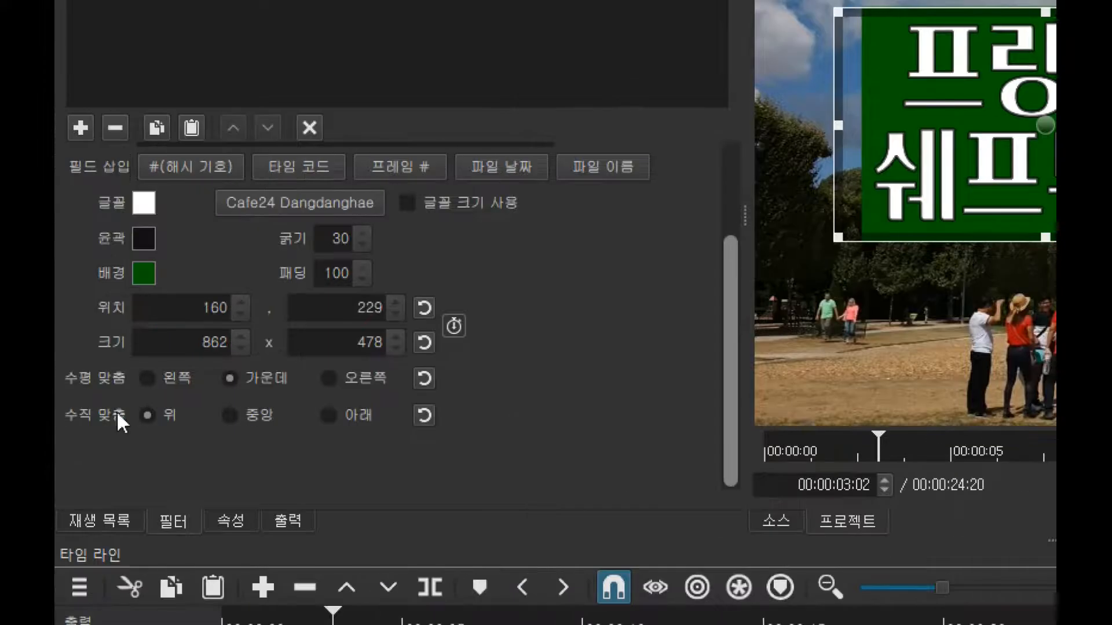
left_click(230, 413)
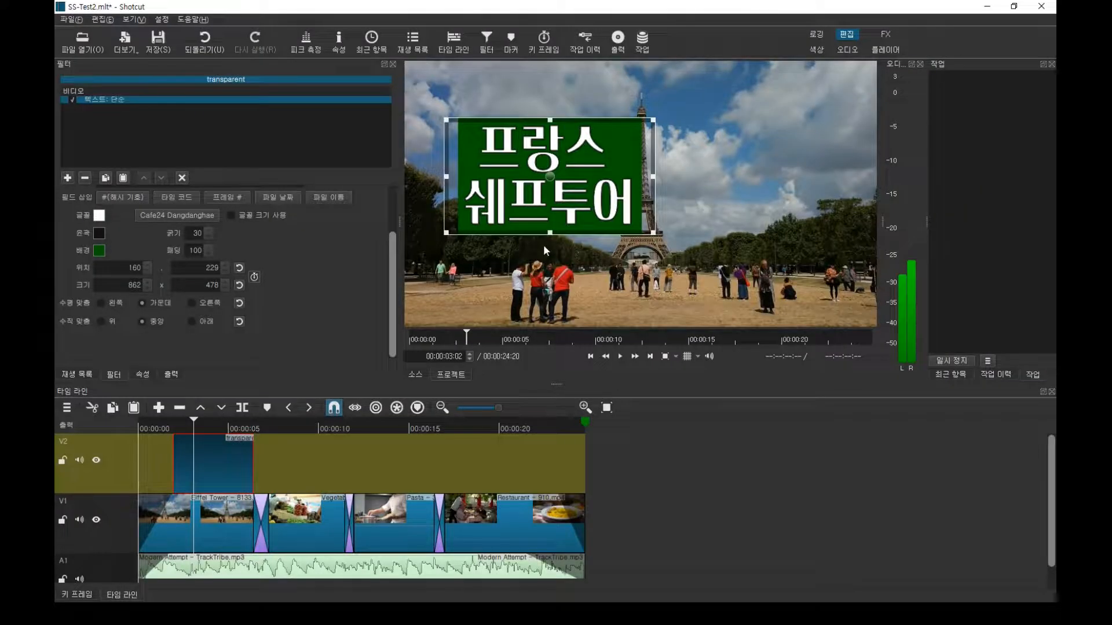
Stretch the title's box to about 862 × 662 and move it to about 179, 188.
left_click_drag(551, 233, 550, 278)
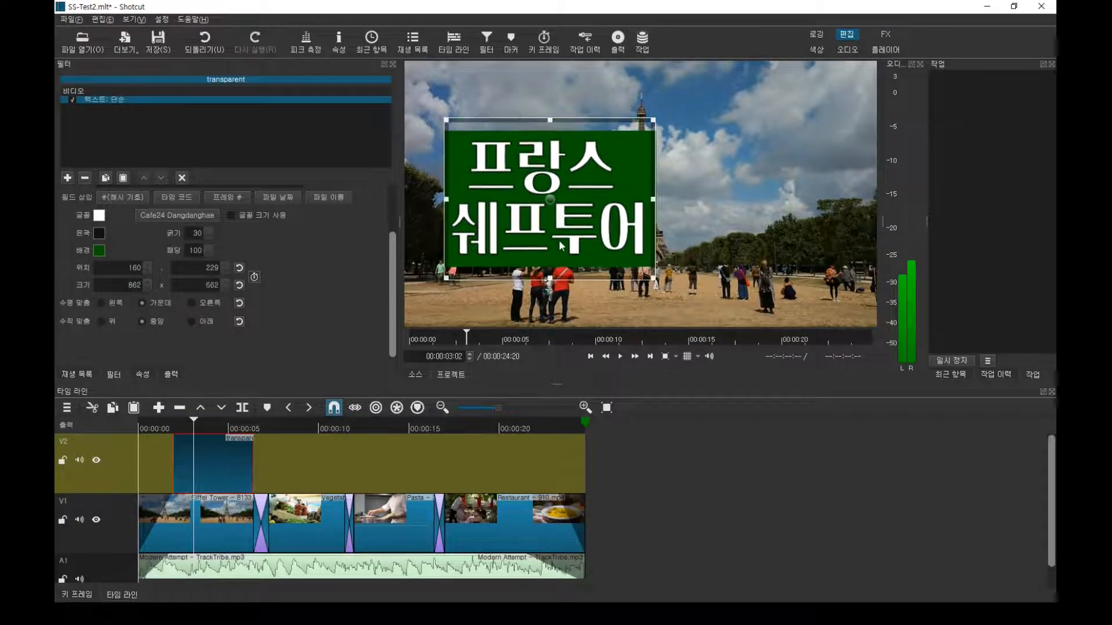
left_click_drag(557, 205, 561, 200)
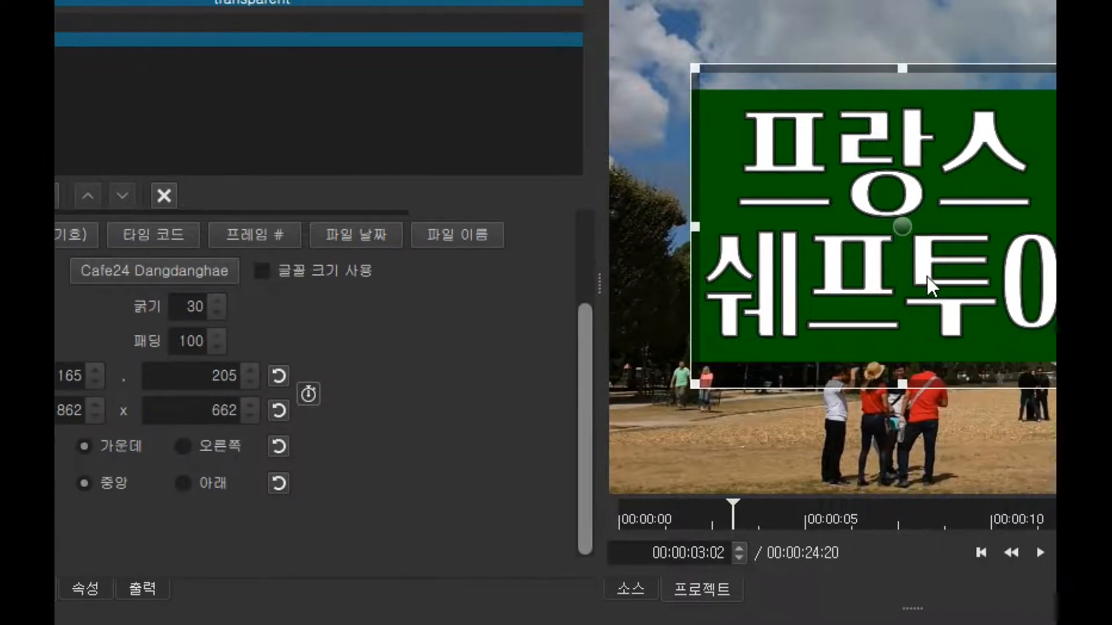
left_click_drag(929, 276, 886, 220)
left_click(164, 130)
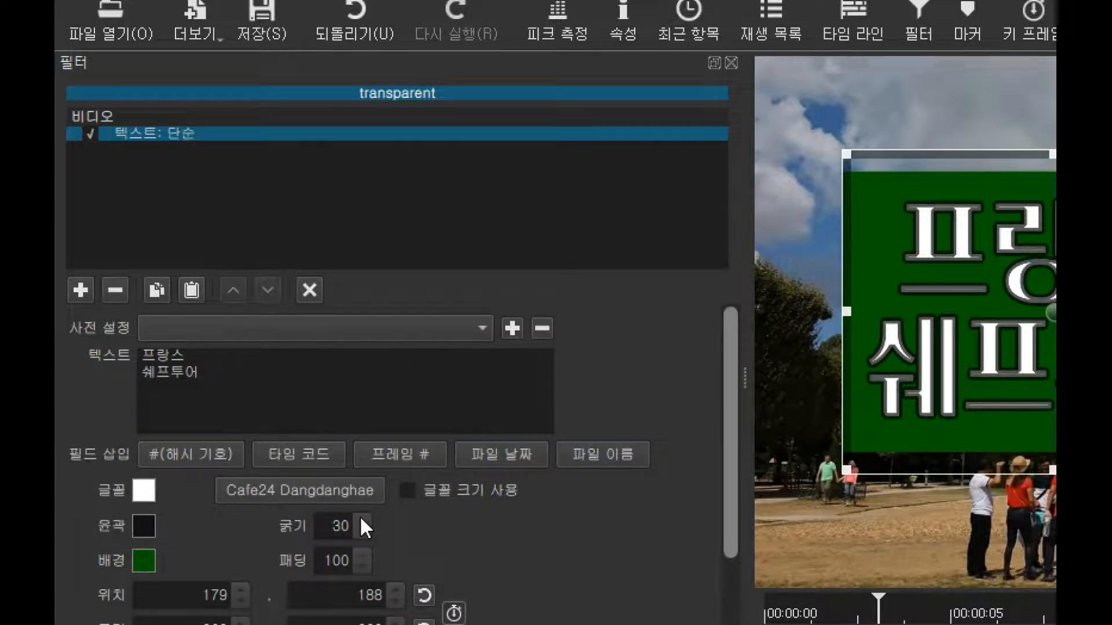
Try raising the title's outline thickness to 50.
double_click(342, 526)
type("5")
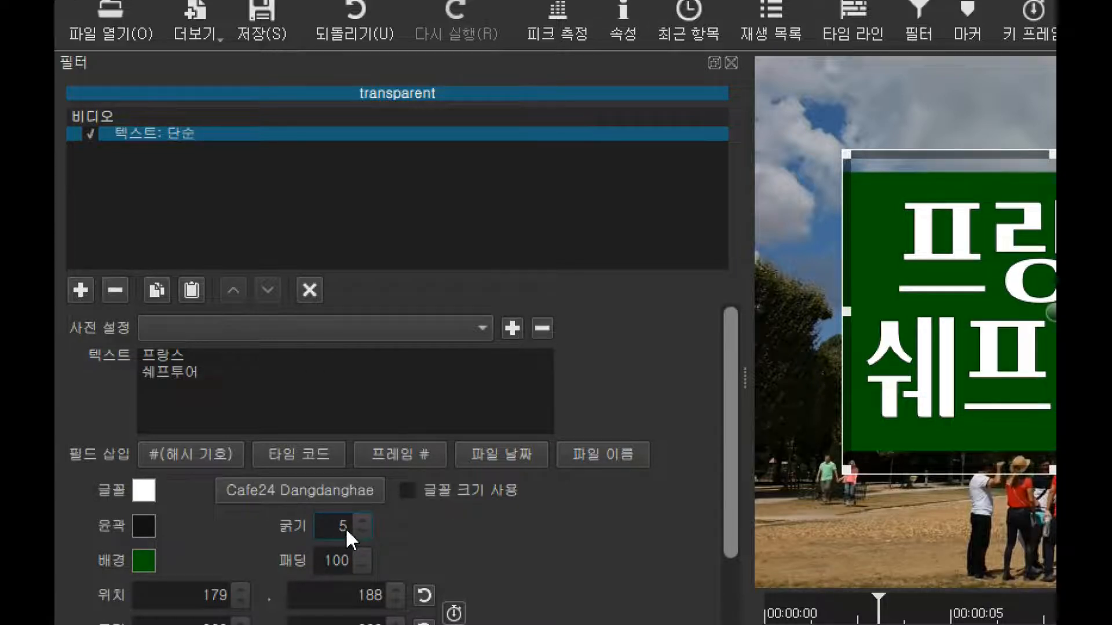
type("0")
left_click(356, 520)
left_click_drag(341, 528, 354, 531)
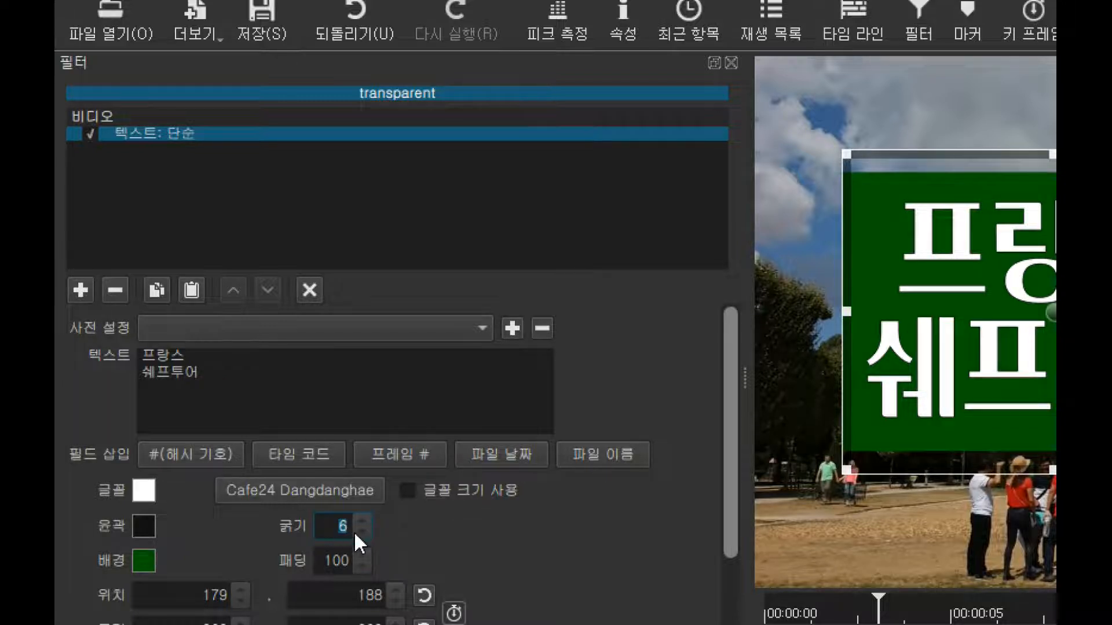
type("50")
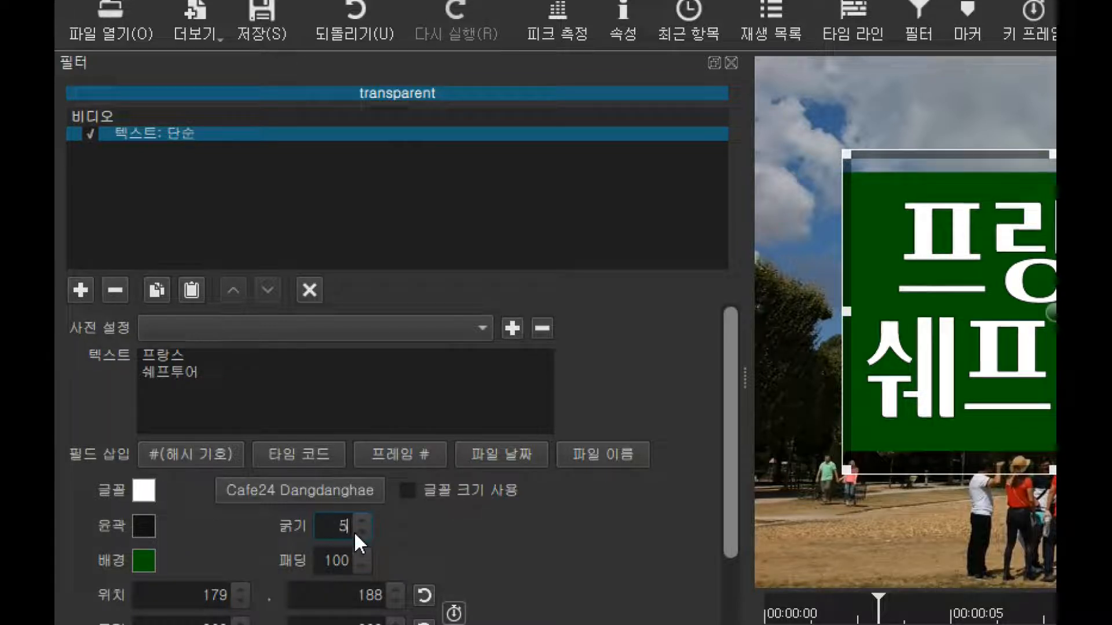
left_click(362, 518)
left_click(363, 518)
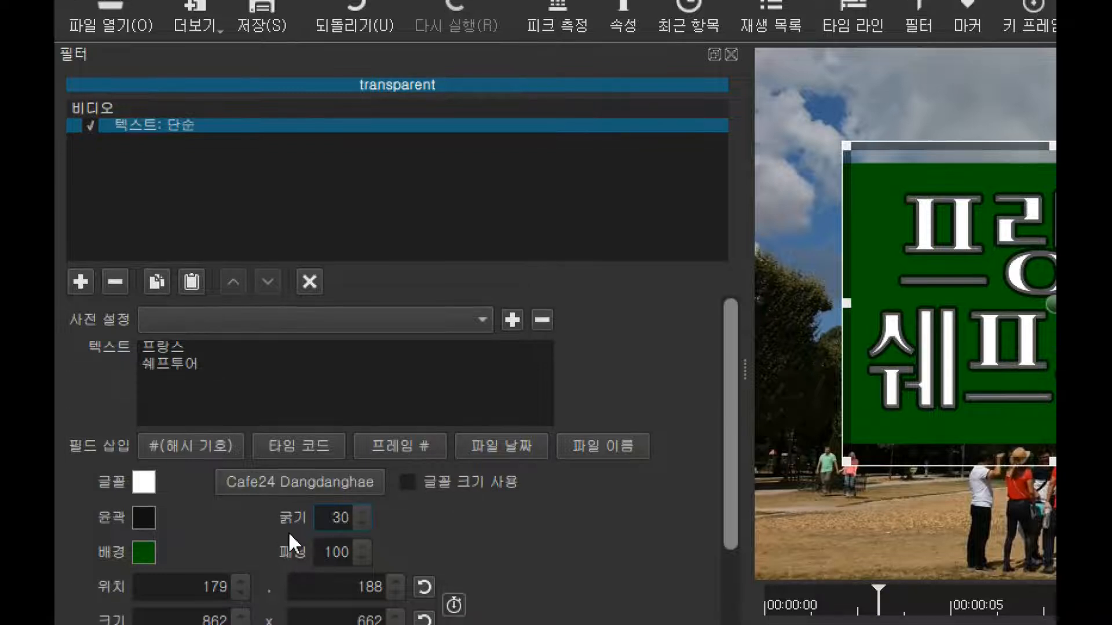
Set the title's outline thickness to 0 and move the playhead to about 00:00:03:09.
left_click_drag(339, 517, 317, 518)
type("0")
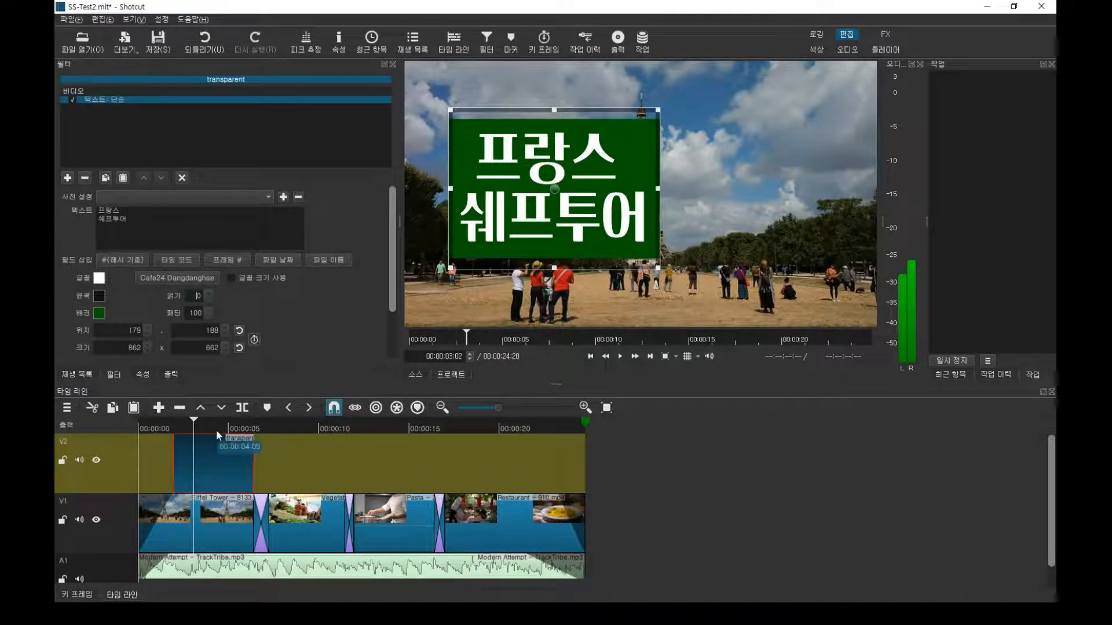
left_click_drag(194, 419, 200, 419)
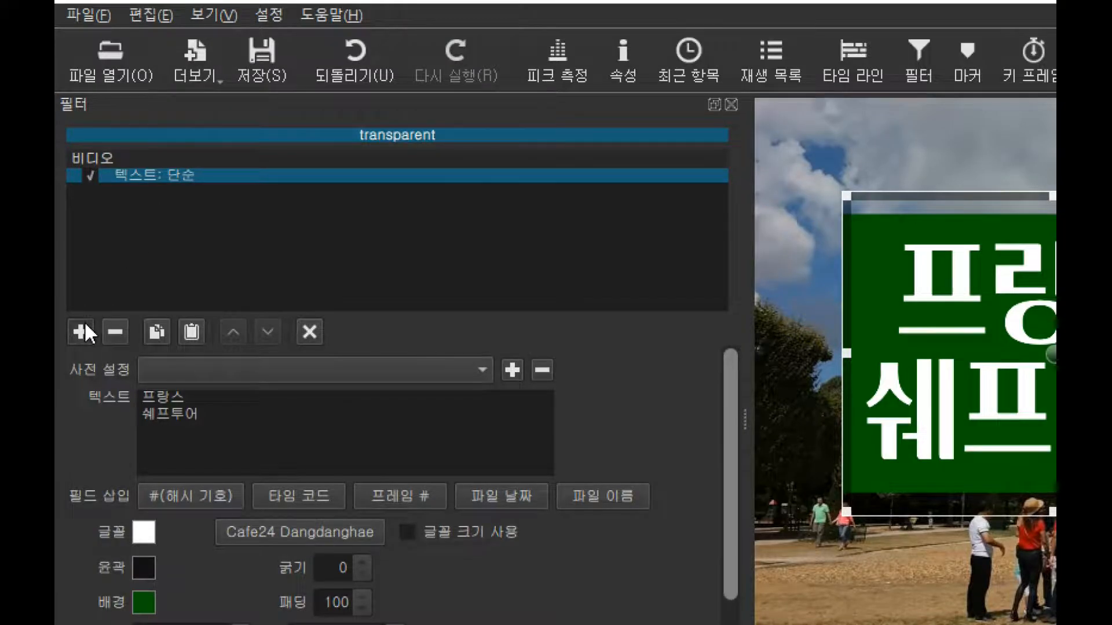
Add a video fade-in filter (페이드 인 비디오) to the V2 title clip and shorten its fade on the timeline.
left_click(84, 327)
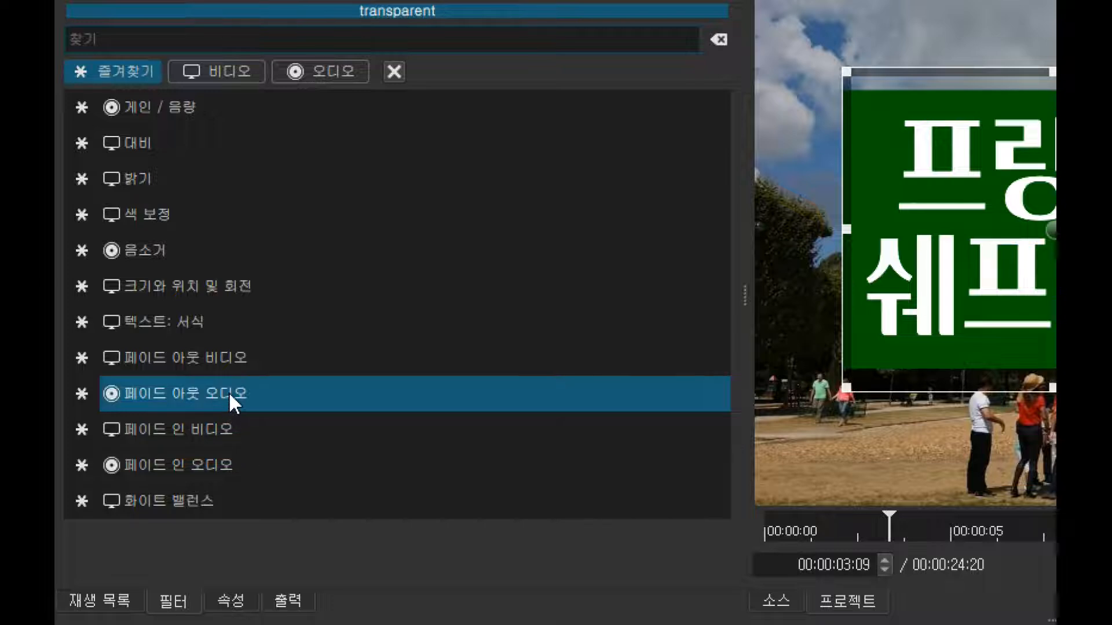
left_click(225, 428)
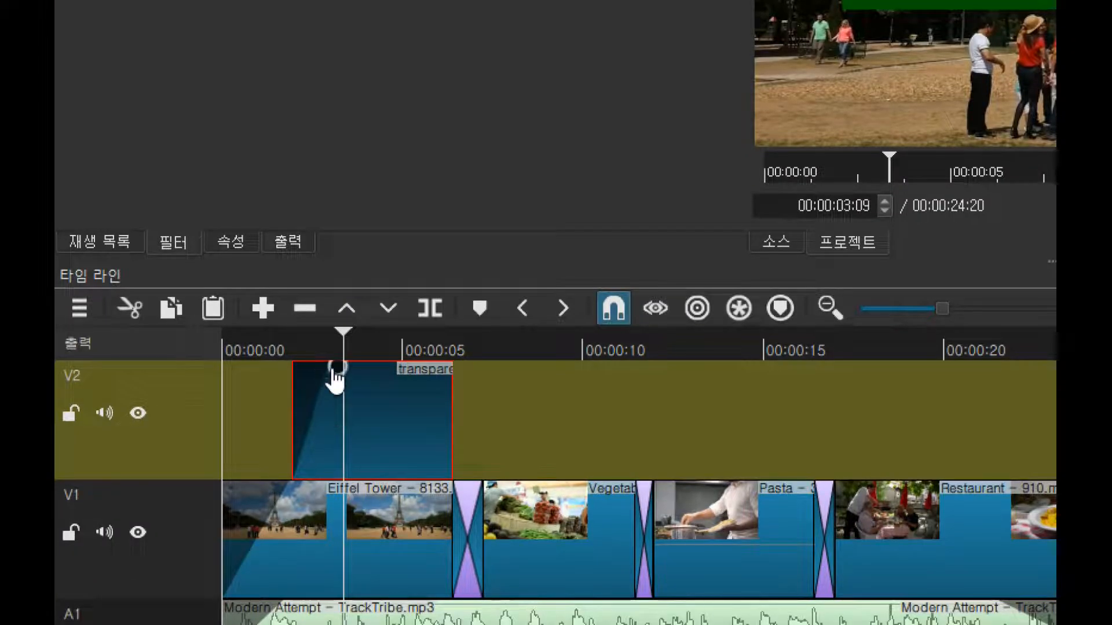
left_click_drag(338, 372, 311, 365)
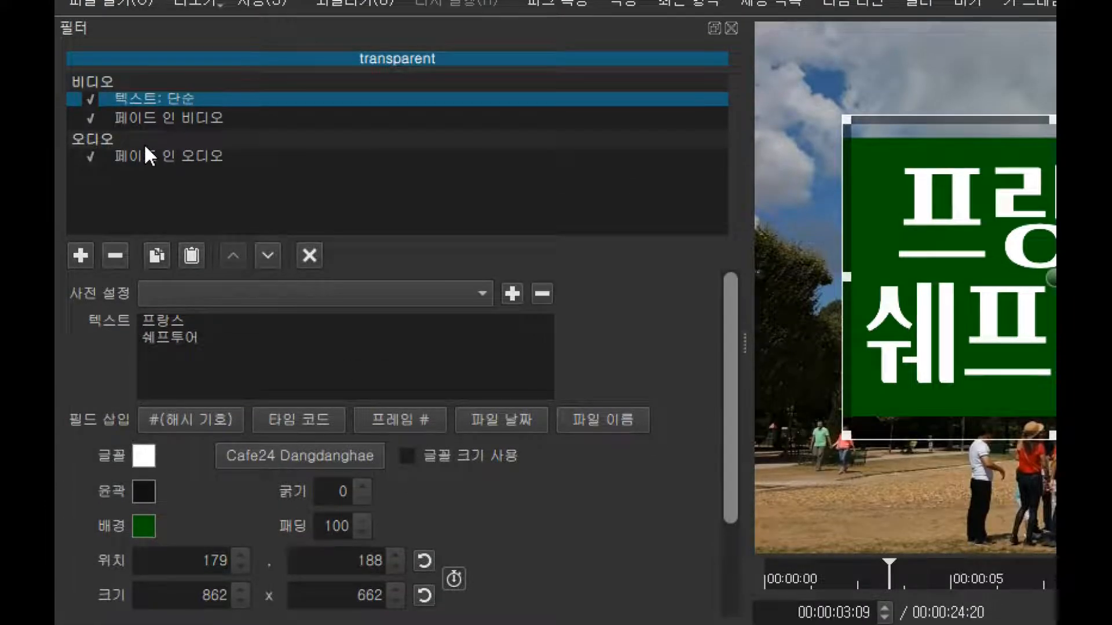
Add a video fade-out filter (페이드 아웃 비디오) to the title clip and shorten its fade on the timeline.
left_click(75, 251)
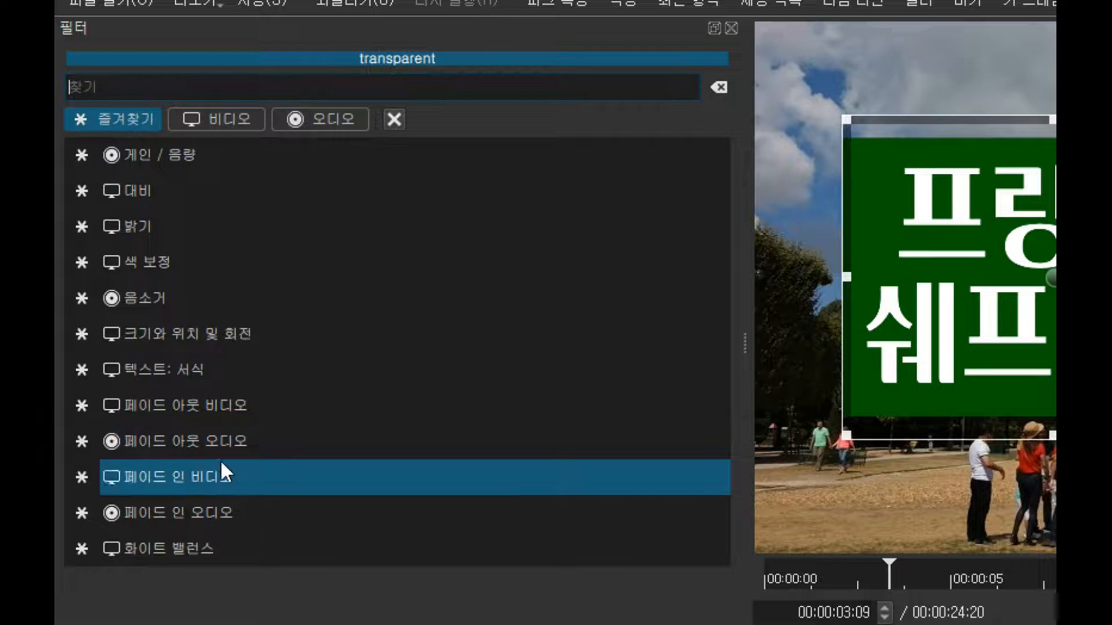
left_click(232, 411)
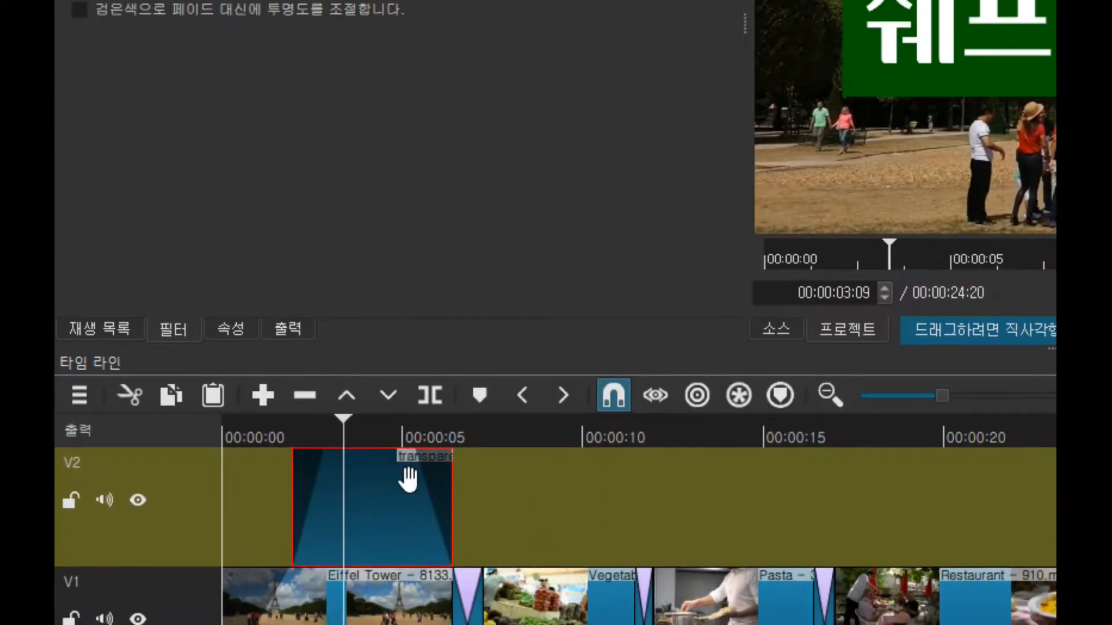
left_click_drag(408, 462, 429, 461)
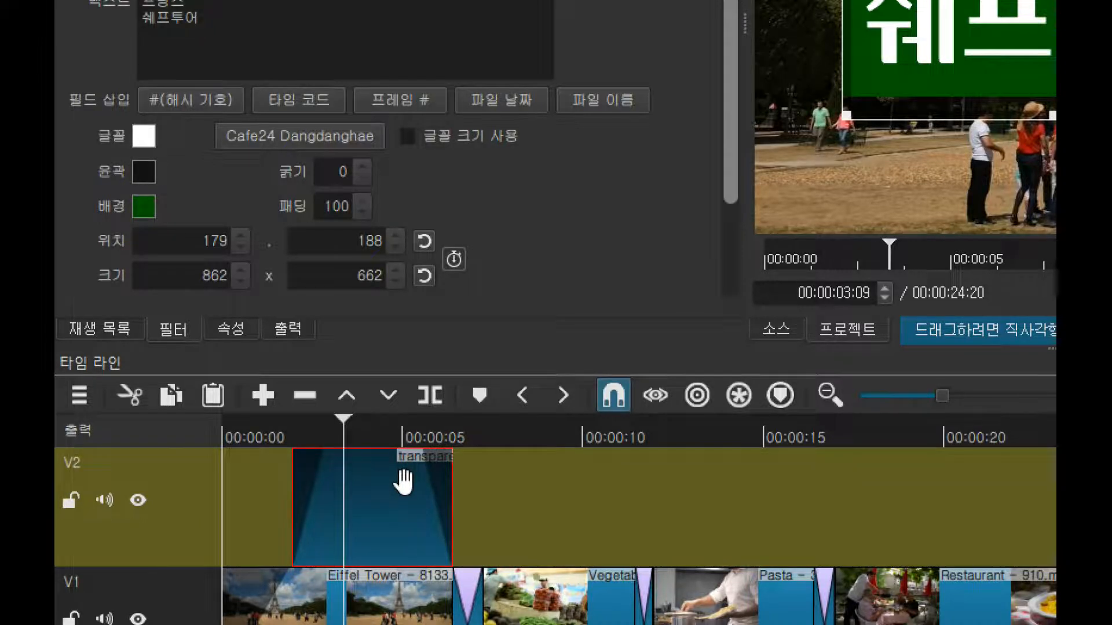
Fine-tune the title clip's fade-in to a length of about 00:00:00:17 and open the video fade-in filter's settings.
scroll(404, 481, "up", 2)
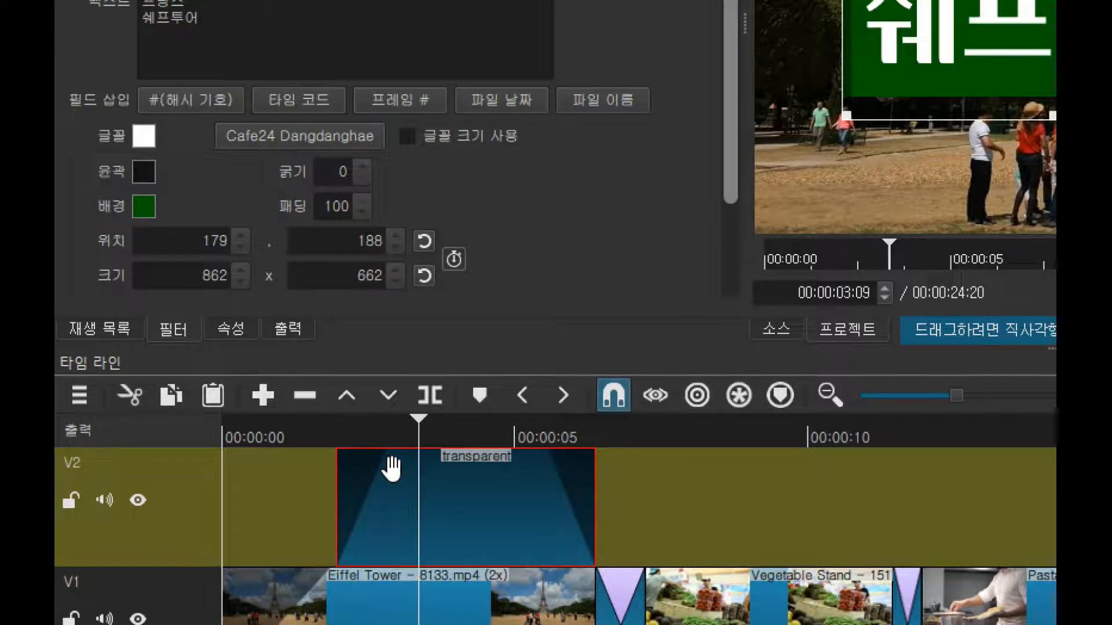
left_click_drag(382, 450, 375, 466)
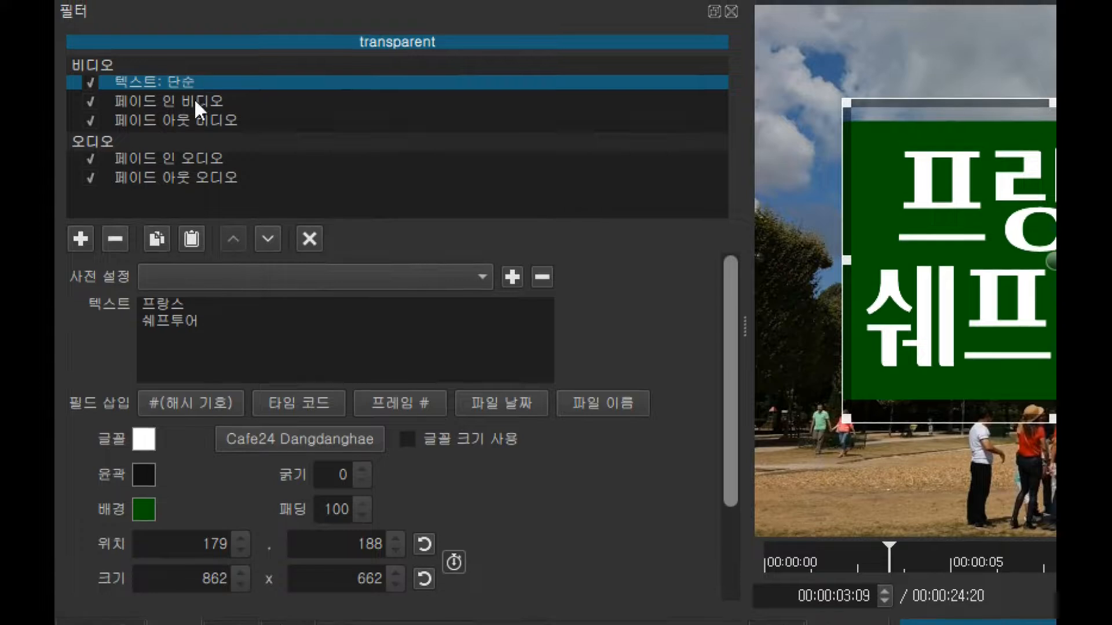
left_click(193, 99)
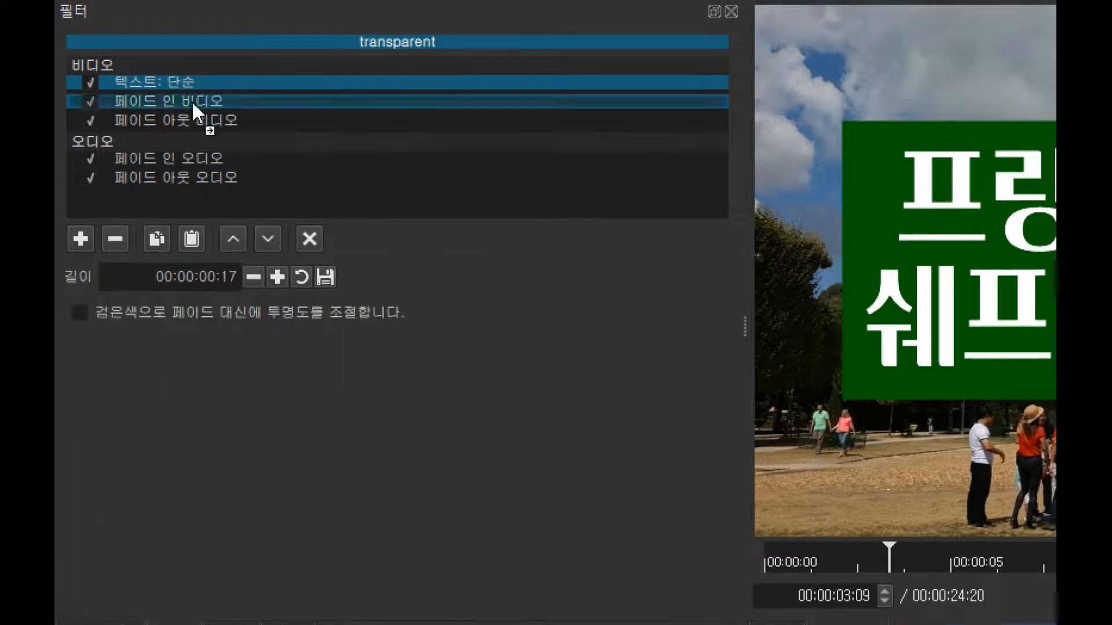
Select the video fade-out filter and adjust the title clip's fade-out to a length of about 00:00:00:15.
left_click(189, 115)
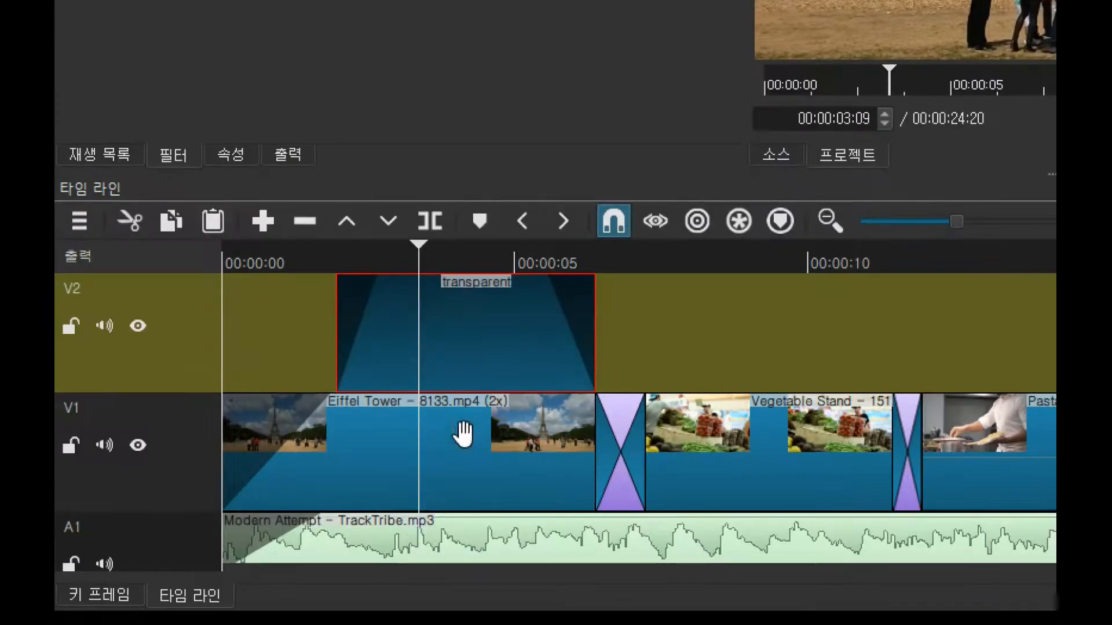
left_click(635, 324)
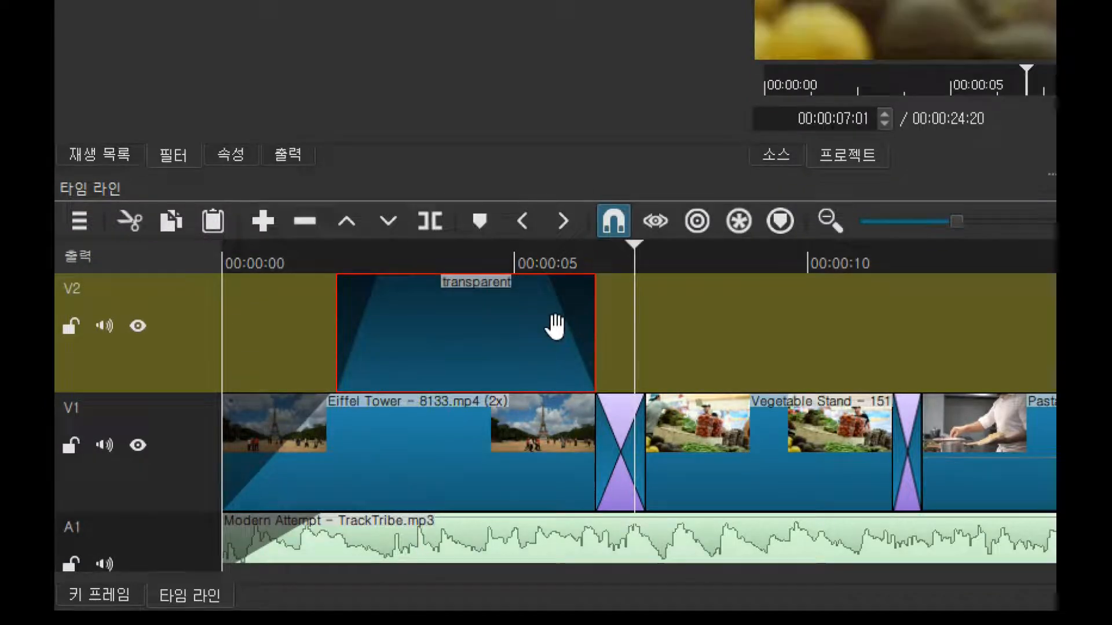
mouse_move(535, 290)
left_click_drag(536, 284, 561, 280)
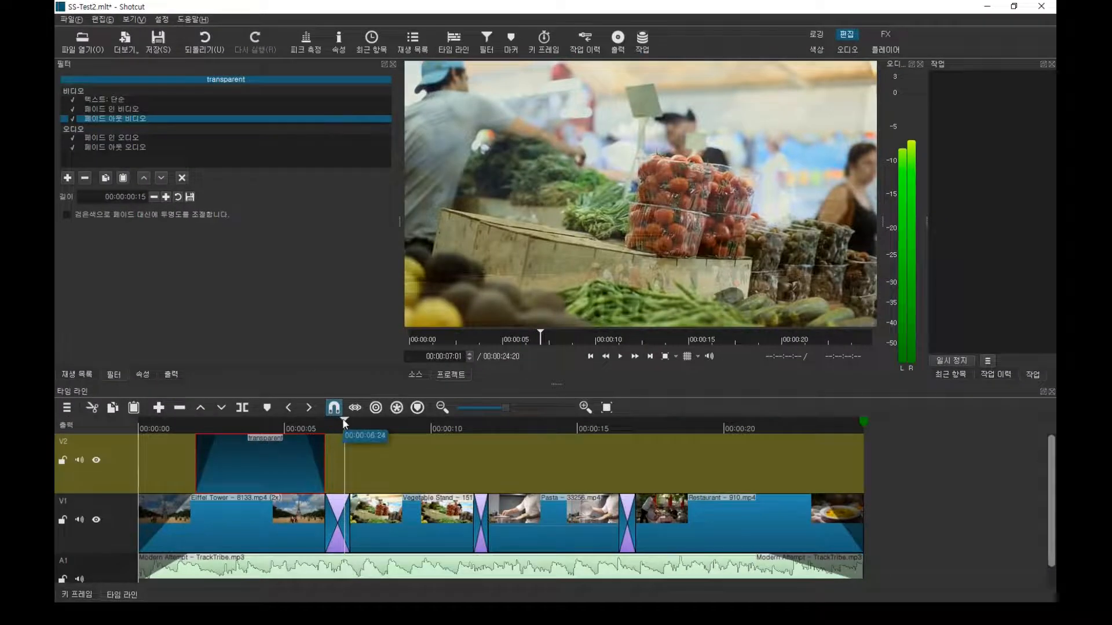
Play the timeline from about 00:00:01:17 to check how the title fades in and out.
left_click_drag(344, 425, 188, 427)
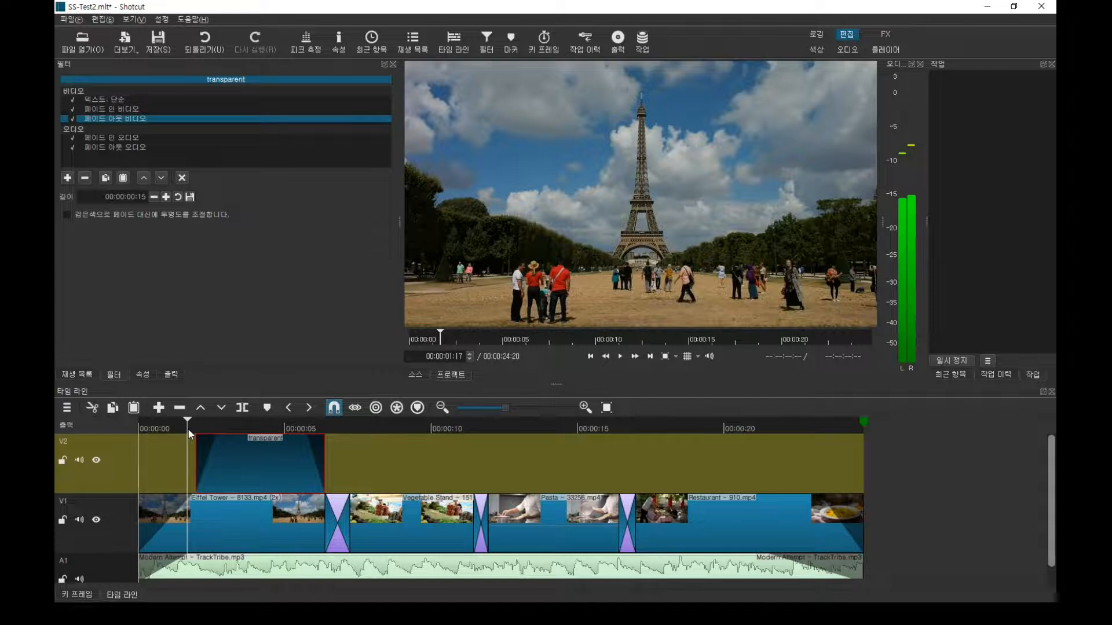
key("space")
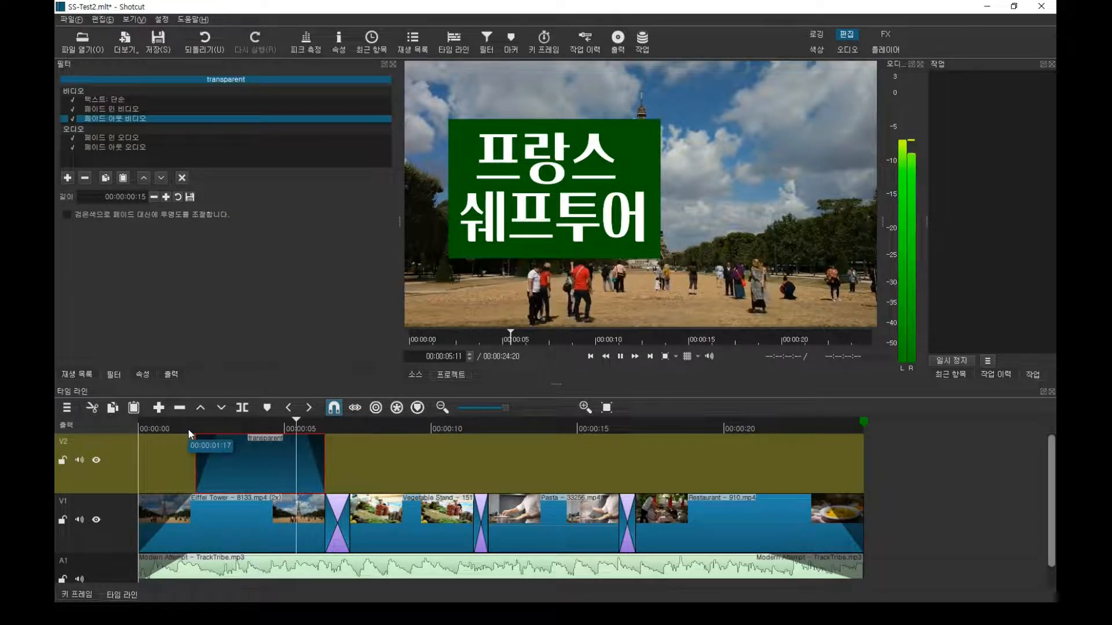
key("space")
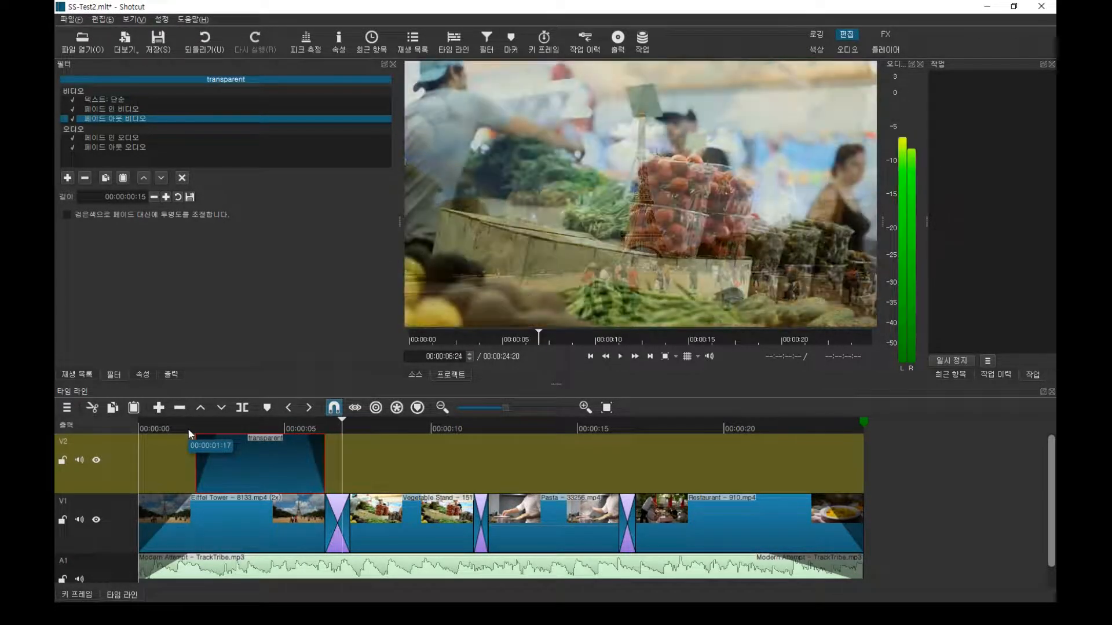
key("space")
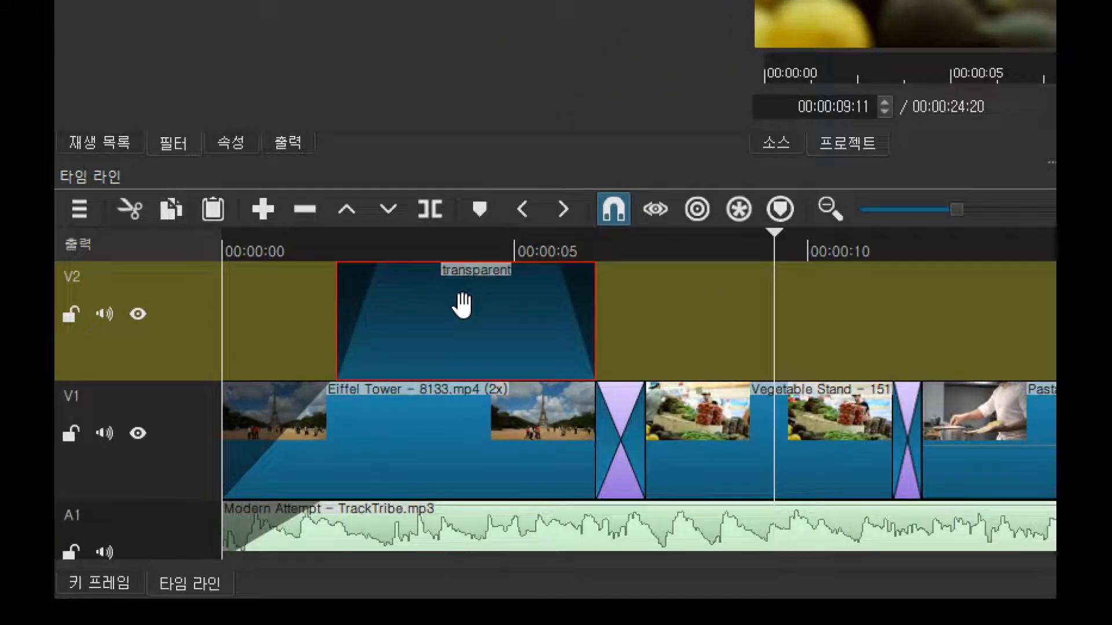
Copy the V2 title clip, paste it on V2 at about 00:00:08:22, and shift the copy slightly earlier.
right_click(461, 305)
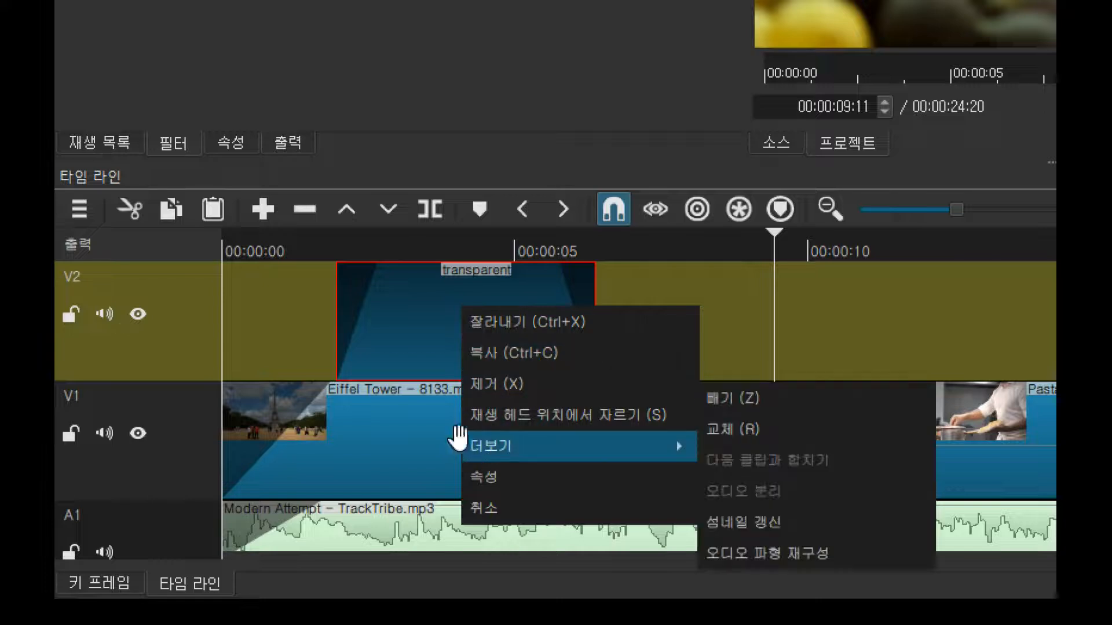
left_click(415, 344)
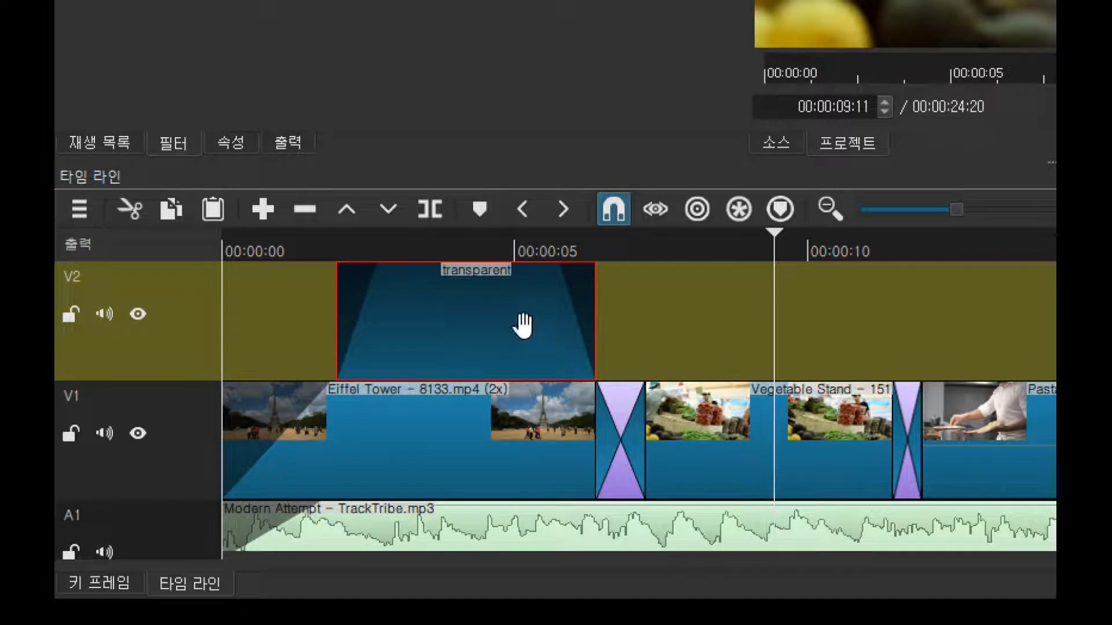
left_click(776, 231)
left_click_drag(778, 230, 741, 236)
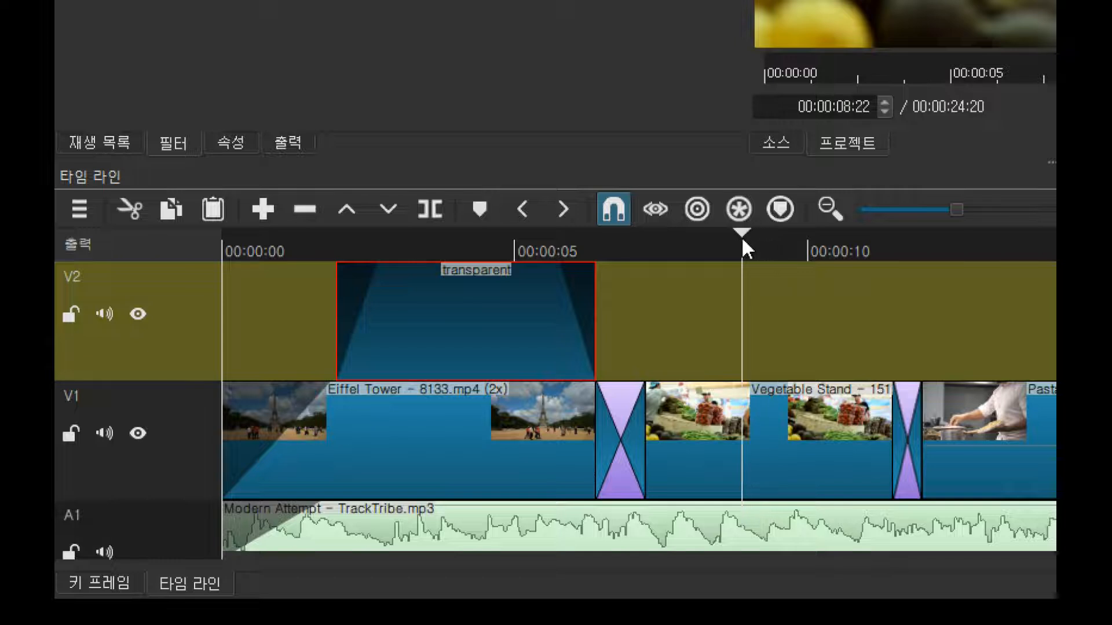
key("ctrl+v")
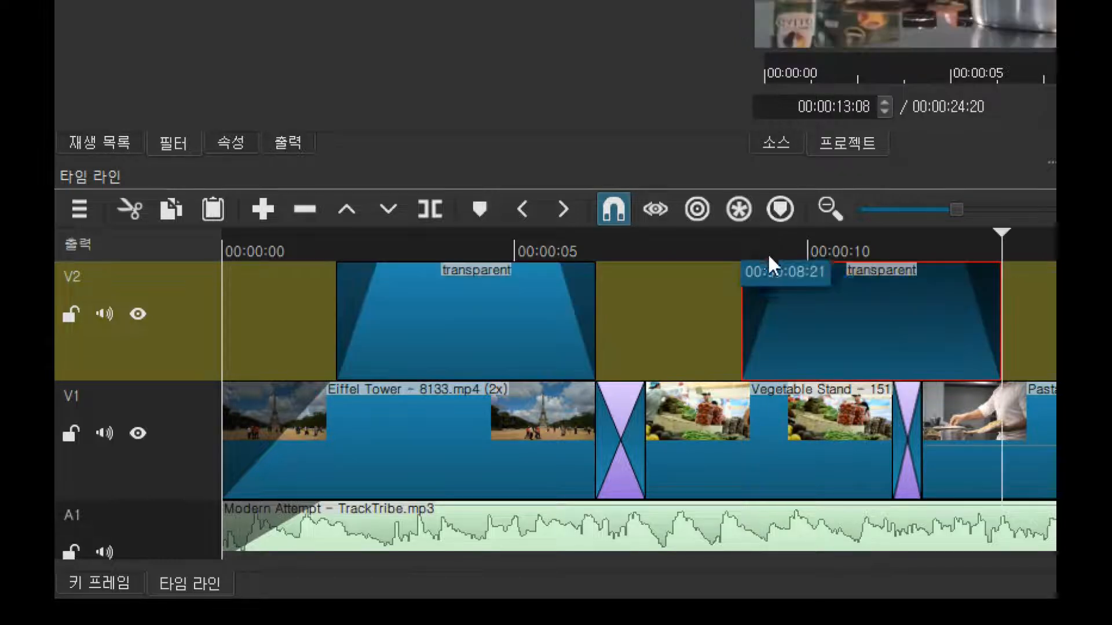
left_click_drag(825, 301, 776, 303)
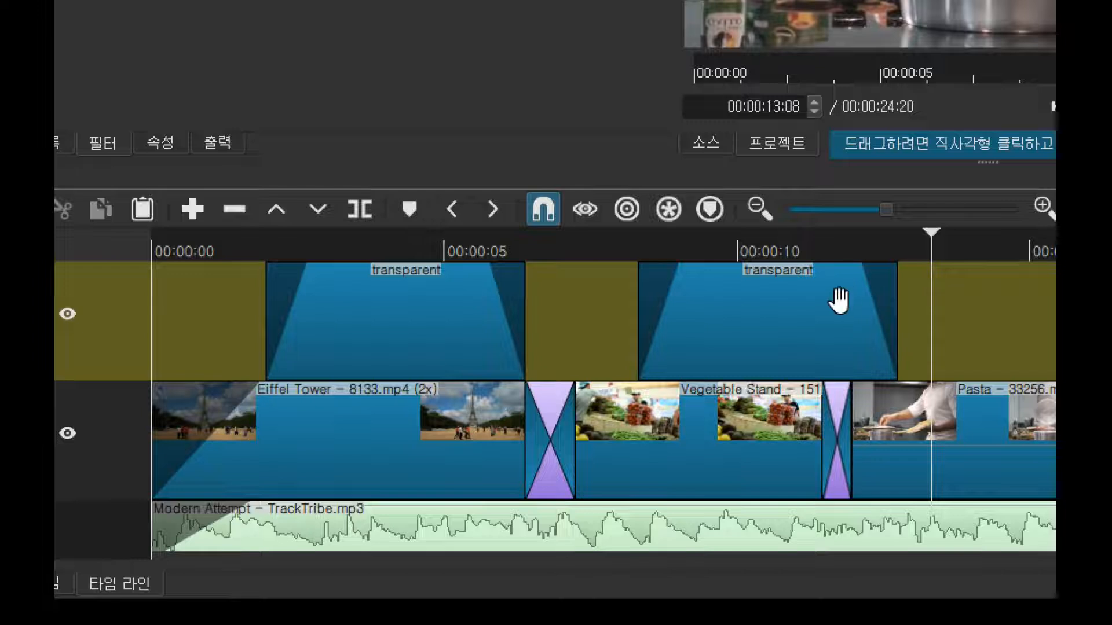
Move the playhead to 00:00:10:15 and change the copied title's text to 프랑스에서도 장보기는 필수.
left_click(772, 249)
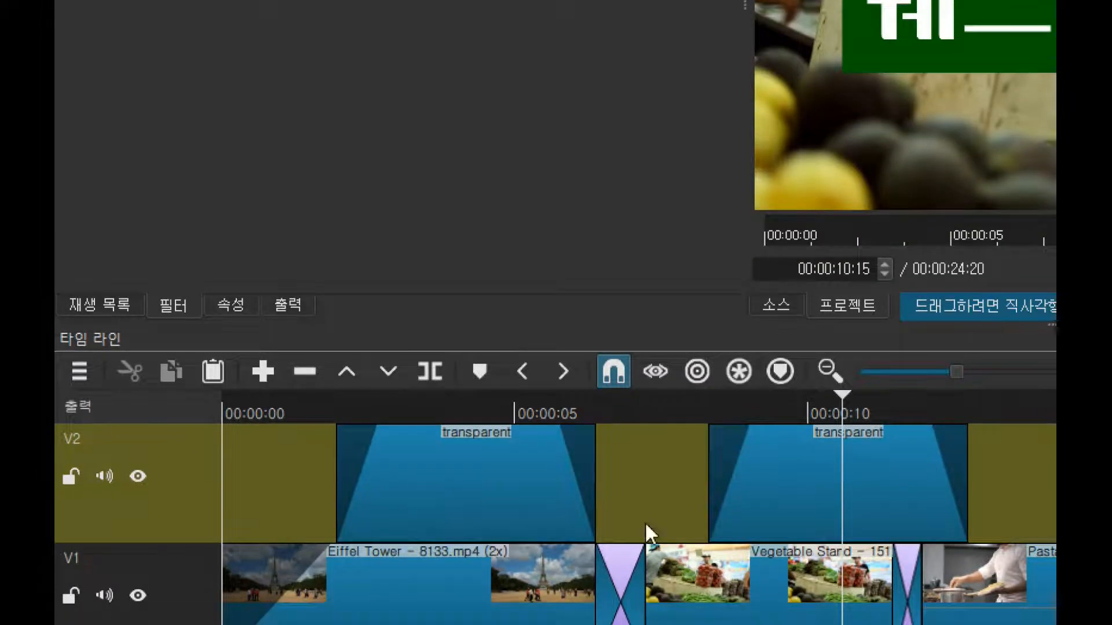
left_click(799, 495)
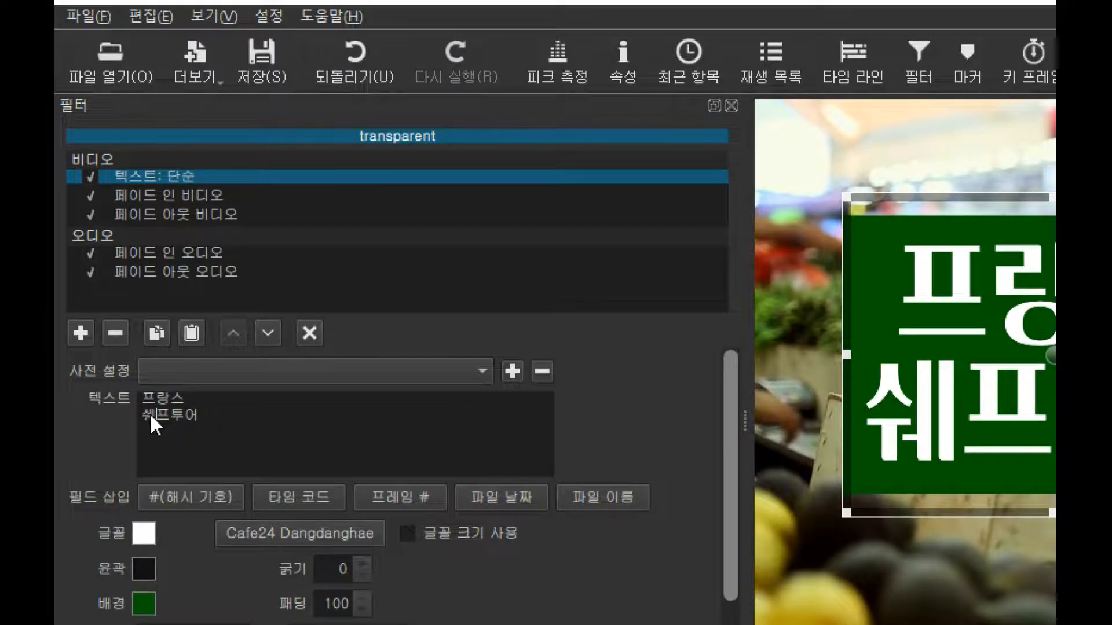
left_click_drag(207, 412, 86, 399)
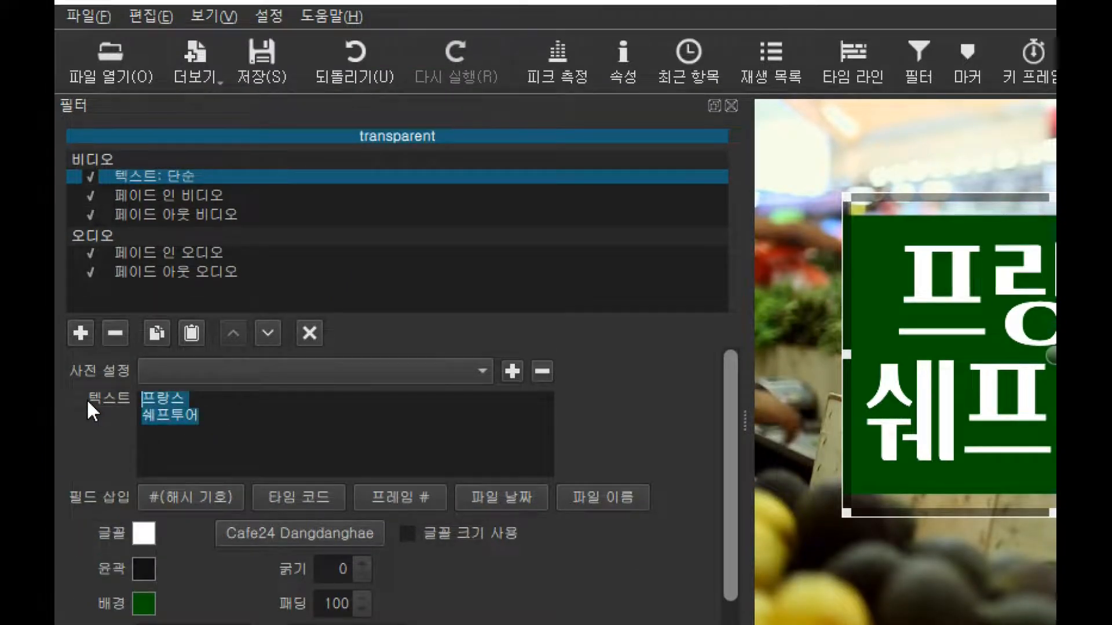
key("Down")
key("shift+Right")
key("shift+Right")
key("shift+Right")
key("shift+Right")
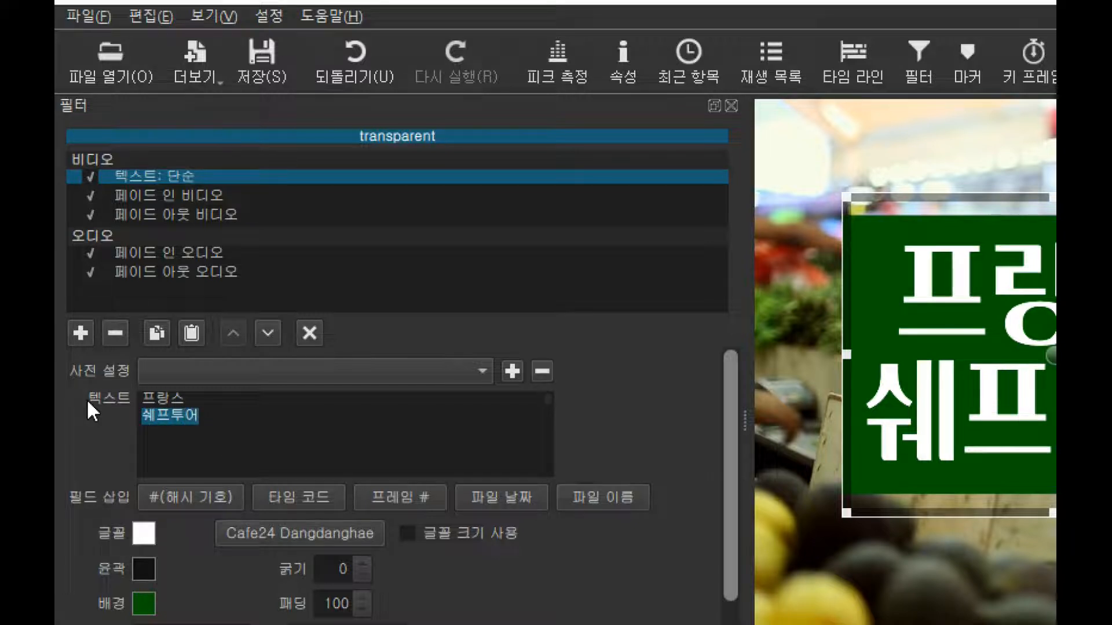
key("BackSpace")
key("BackSpace")
type("에서도 징보기는 필수")
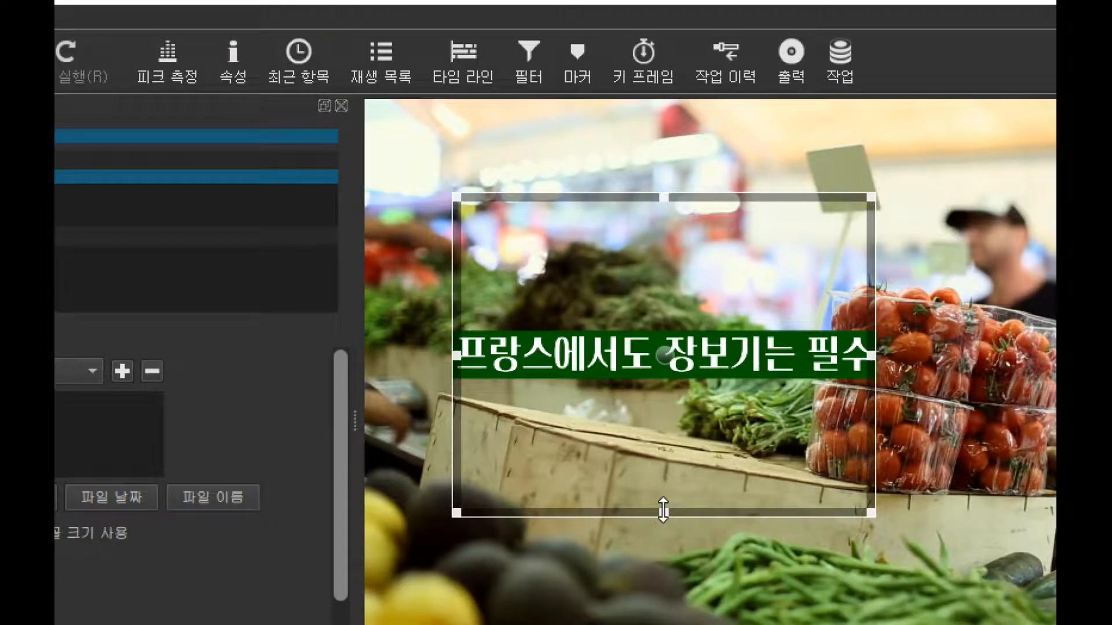
Set the V2 caption's background to black (#000000) and adjust its text box to about 969 x 192 at position 346, 815.
left_click_drag(663, 510, 822, 458)
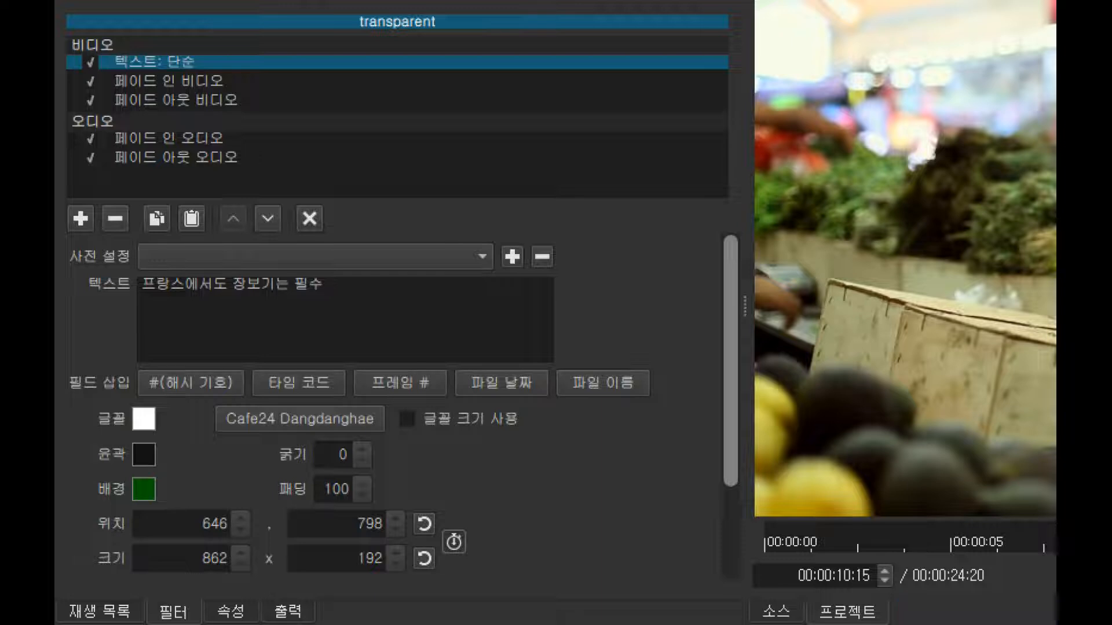
left_click(144, 489)
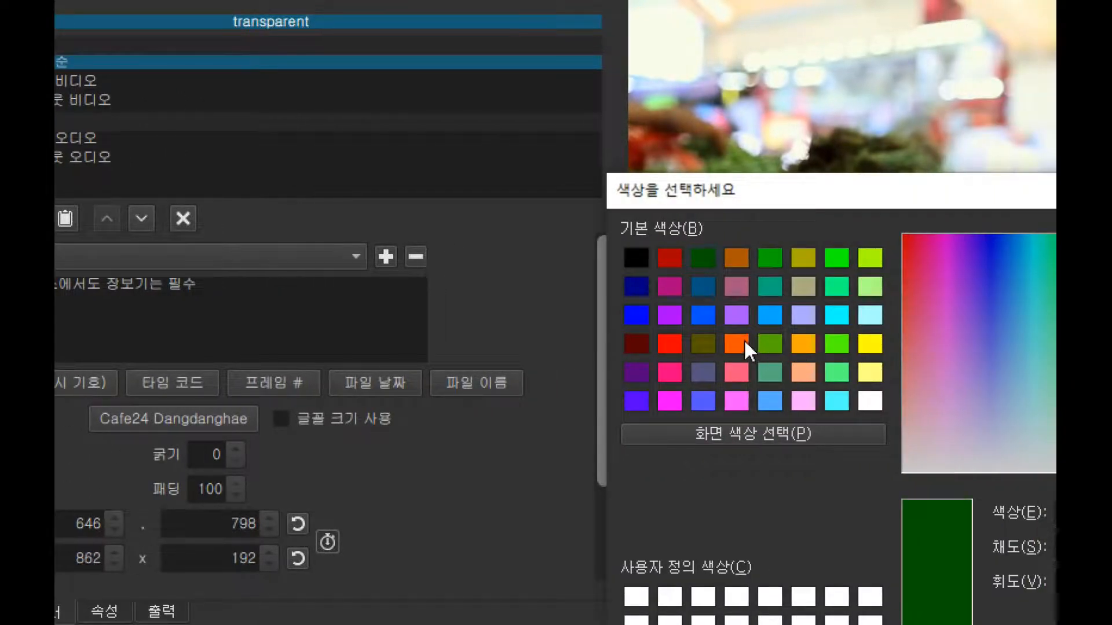
left_click(736, 344)
left_click(637, 251)
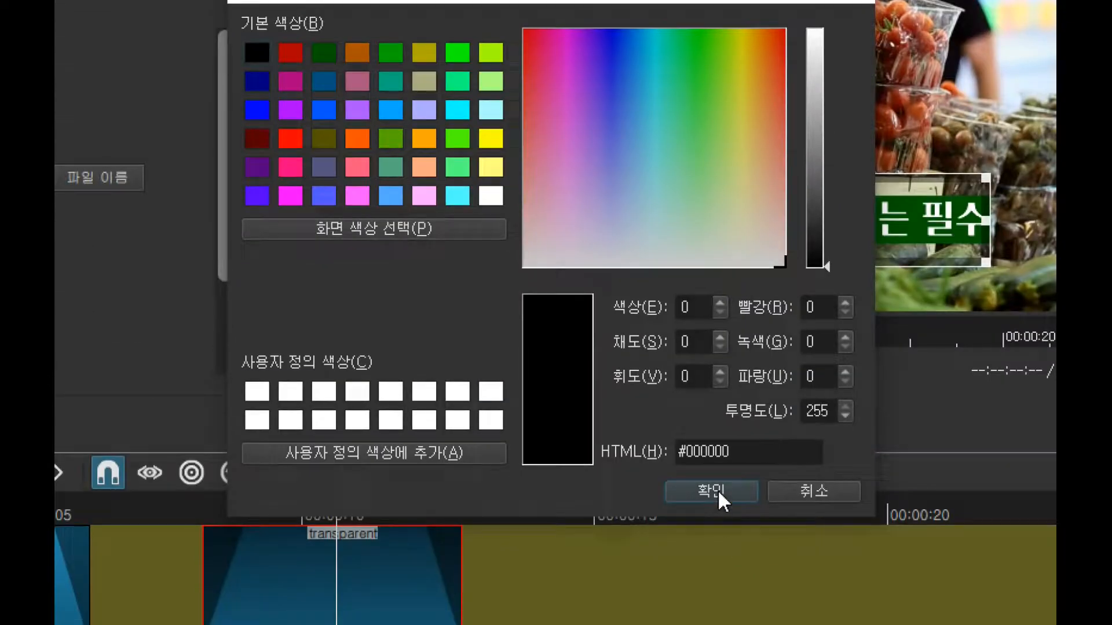
left_click(718, 489)
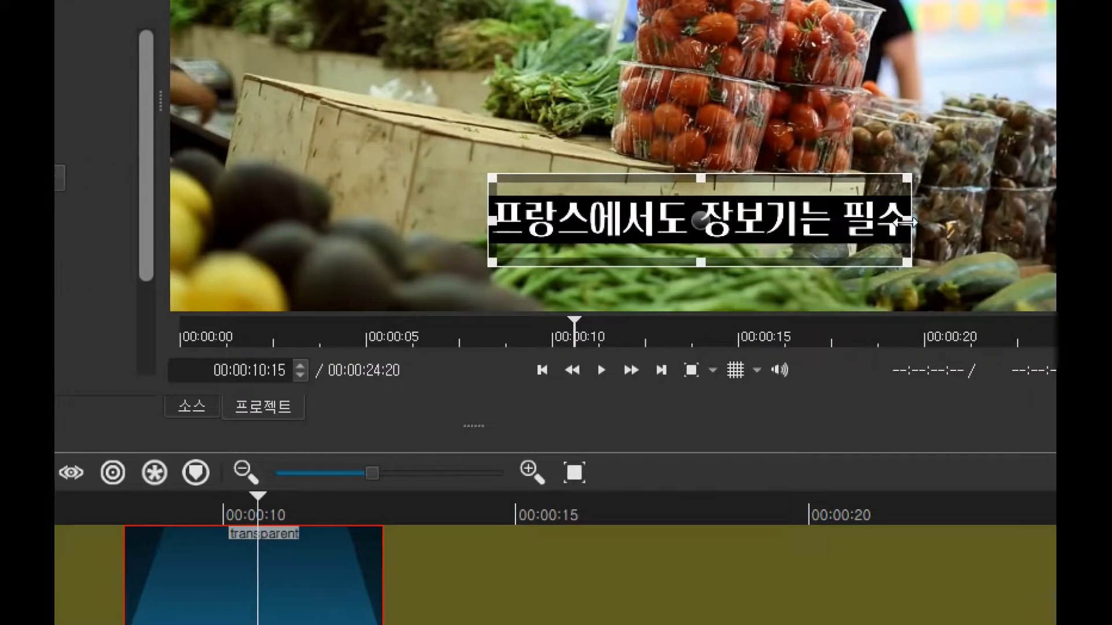
left_click_drag(906, 222, 971, 220)
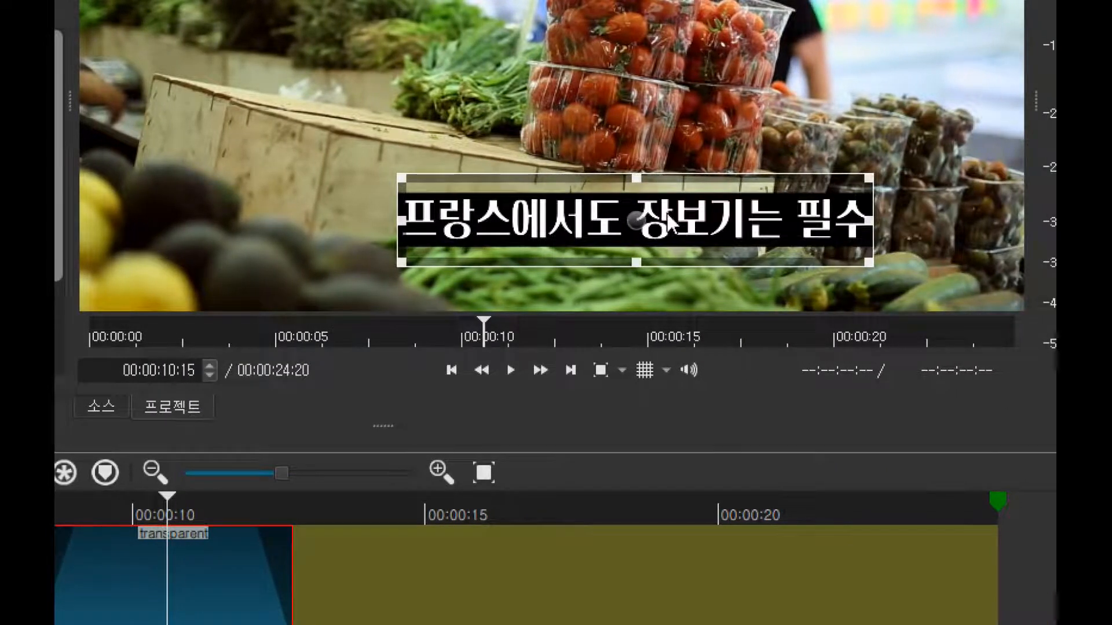
left_click_drag(635, 220, 471, 220)
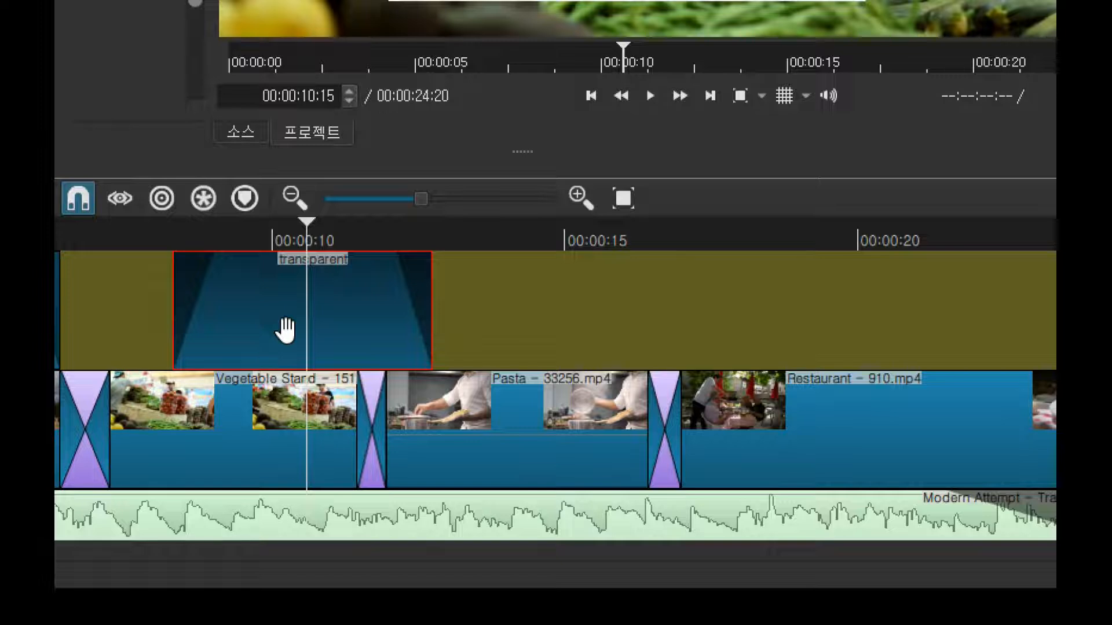
Paste the copied clip on V2 at 00:00:14:11, shift it slightly earlier, and trim its end to where the transition into the Restaurant clip ends.
left_click_drag(311, 222, 531, 229)
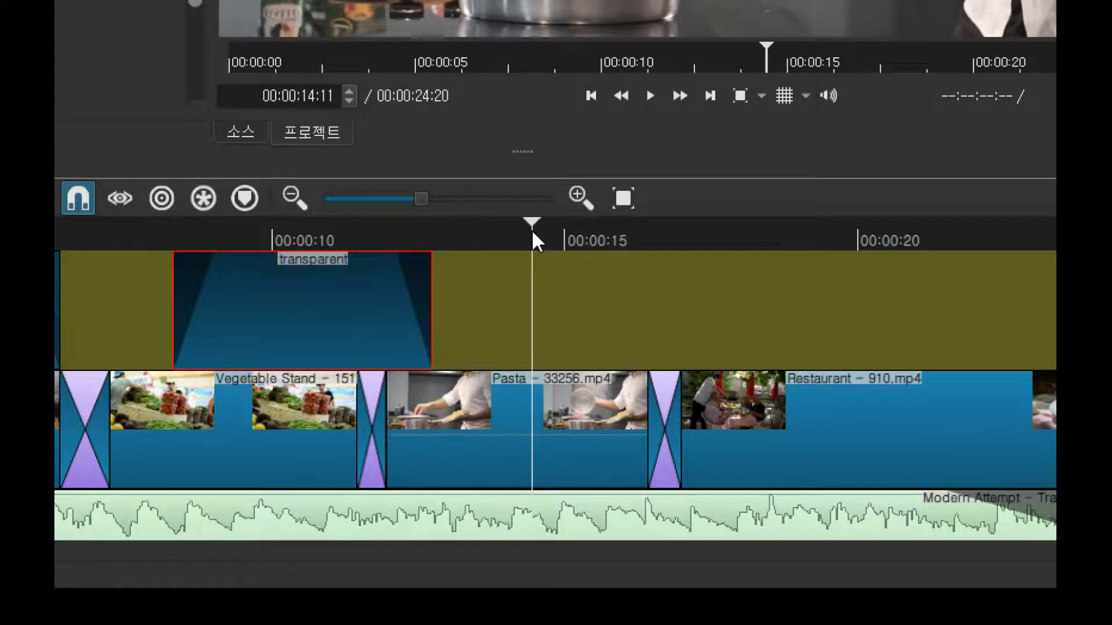
key("ctrl+v")
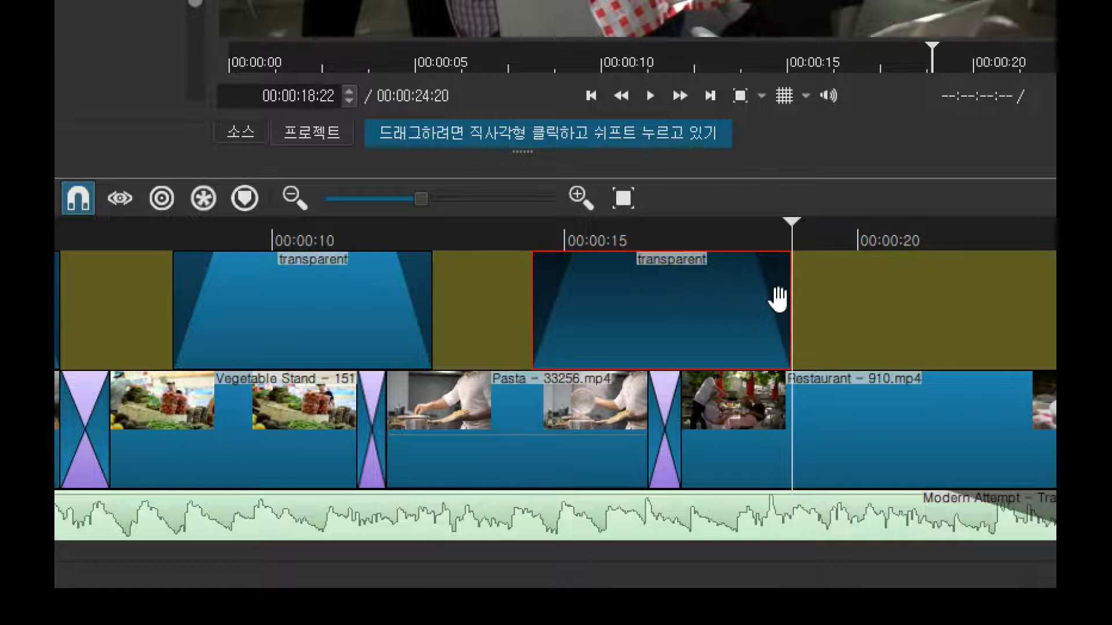
left_click_drag(683, 303, 653, 295)
left_click_drag(752, 300, 625, 310)
left_click(531, 259)
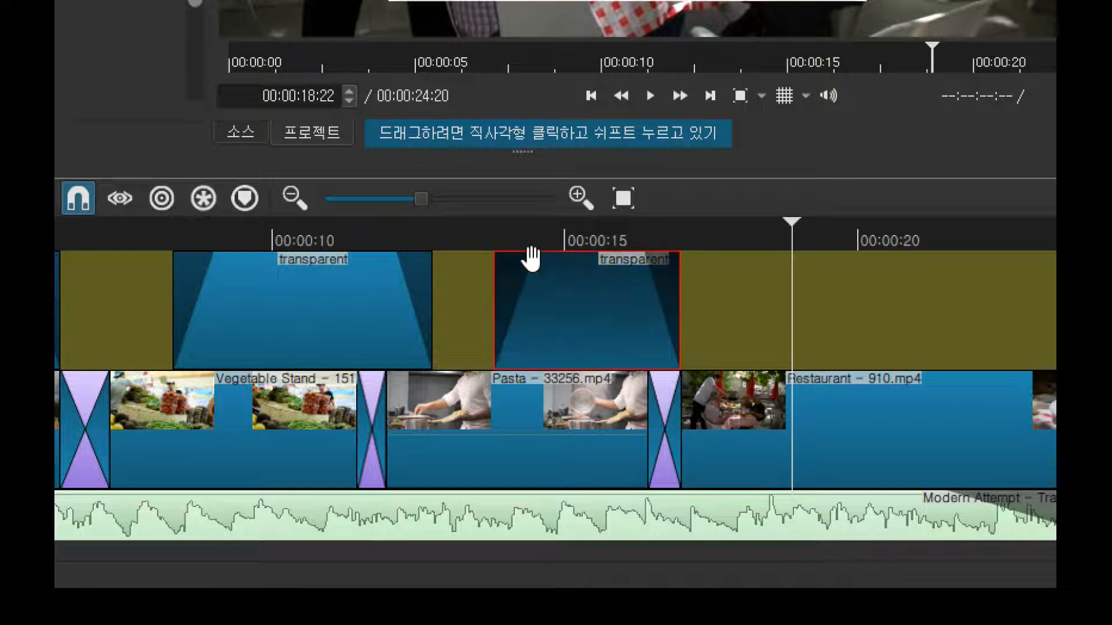
Move the playhead to 00:00:15:00 and change the pasted caption's text to 면요리를 준비하고 있습니다.
left_click_drag(786, 223, 565, 237)
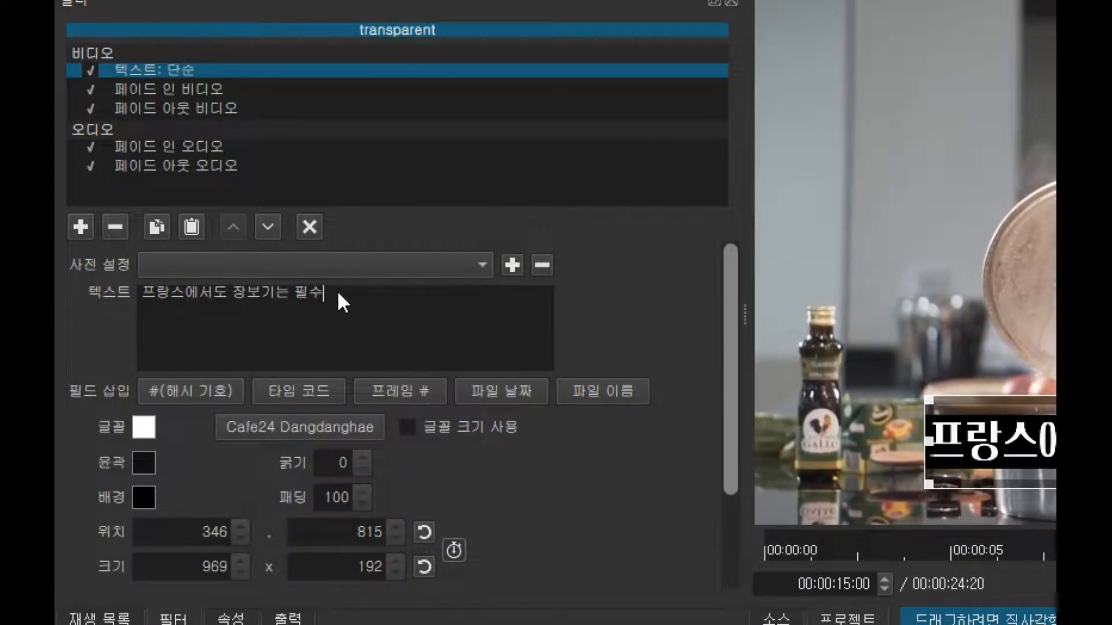
left_click_drag(339, 295, 55, 307)
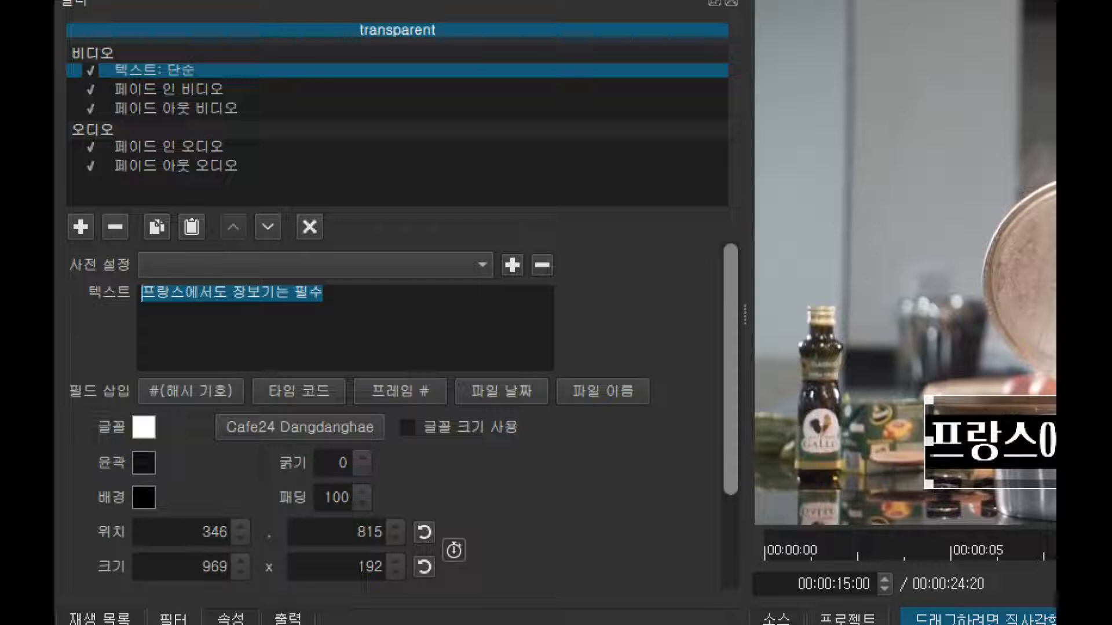
type("면")
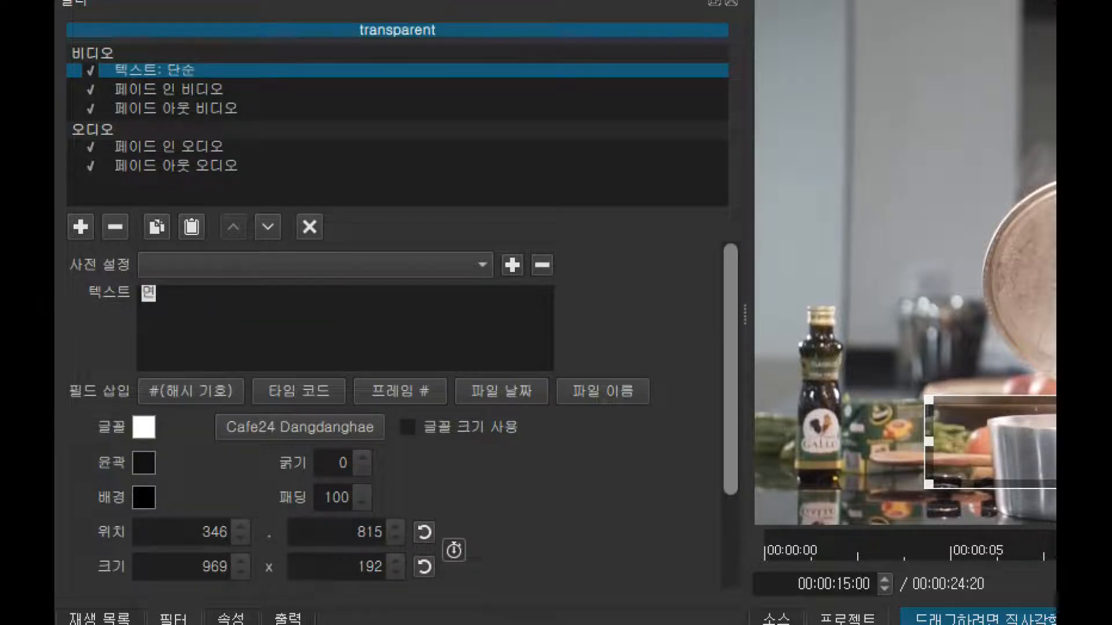
type("를")
type("리를 준비")
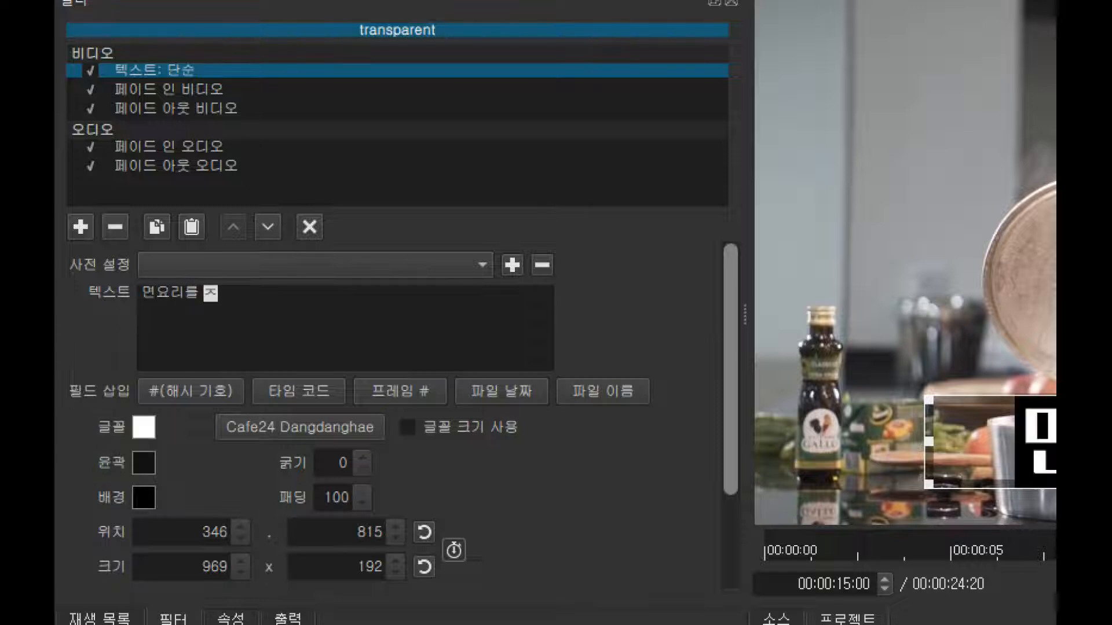
type("하게")
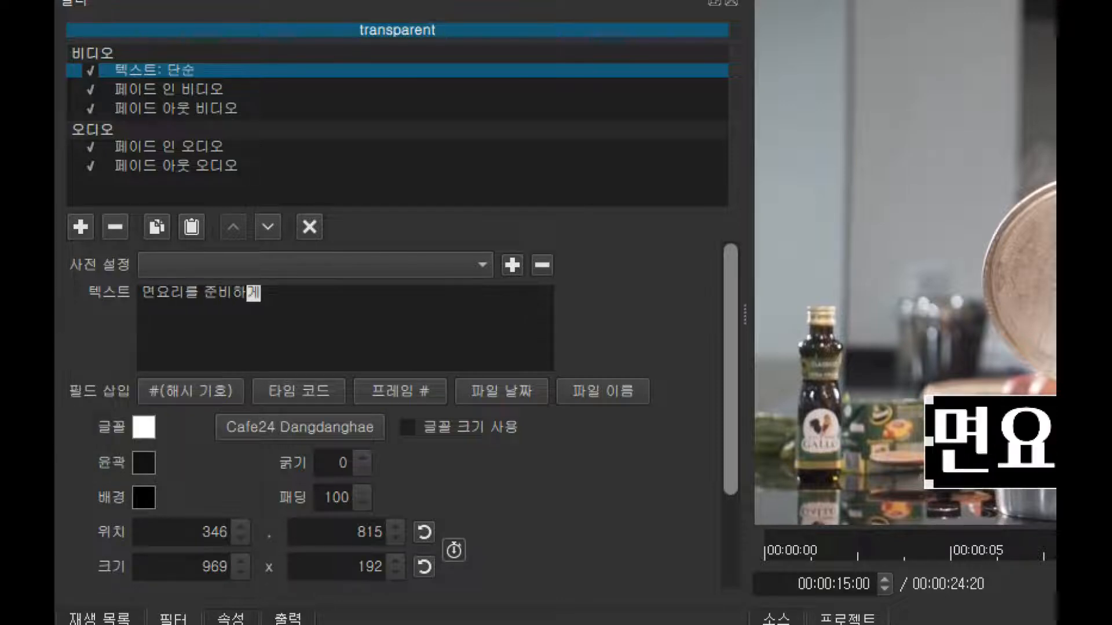
type("스")
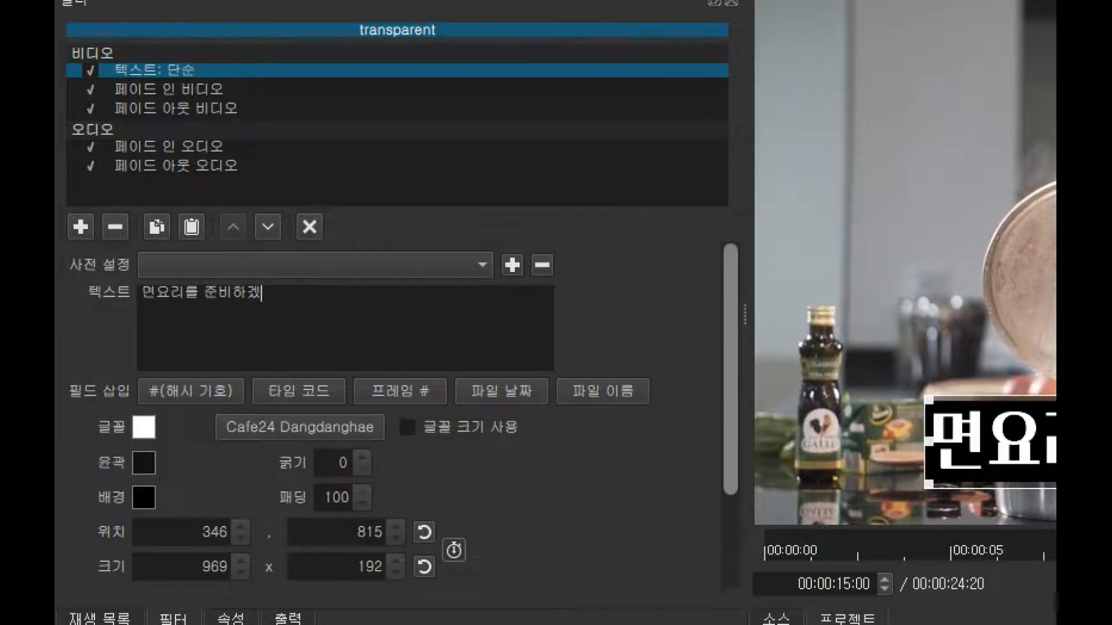
key("BackSpace")
type("고있습니다.")
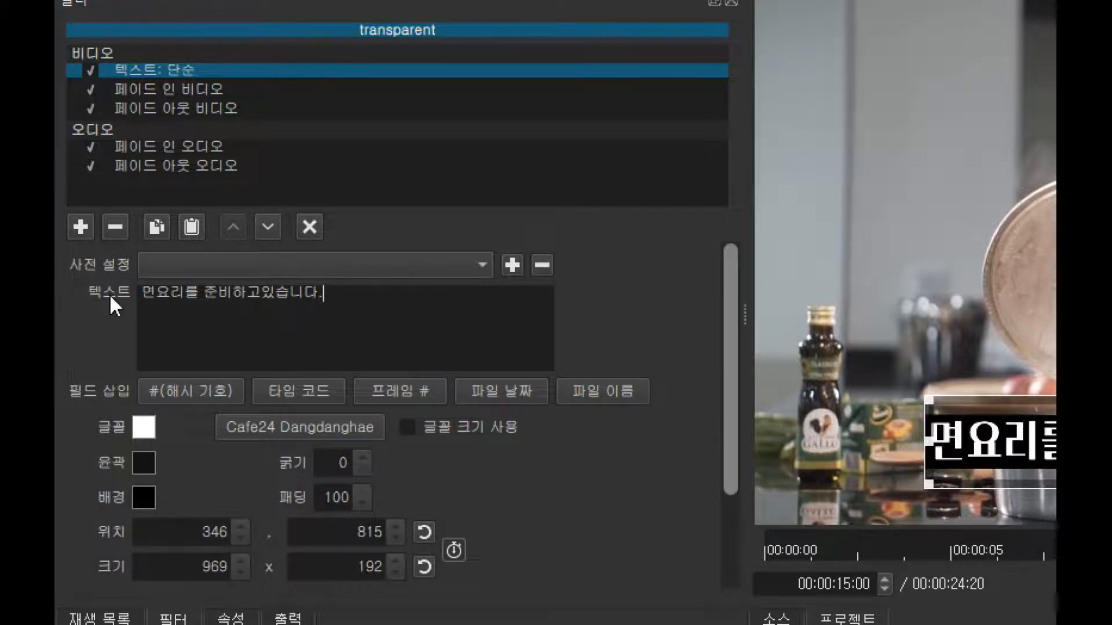
left_click(263, 291)
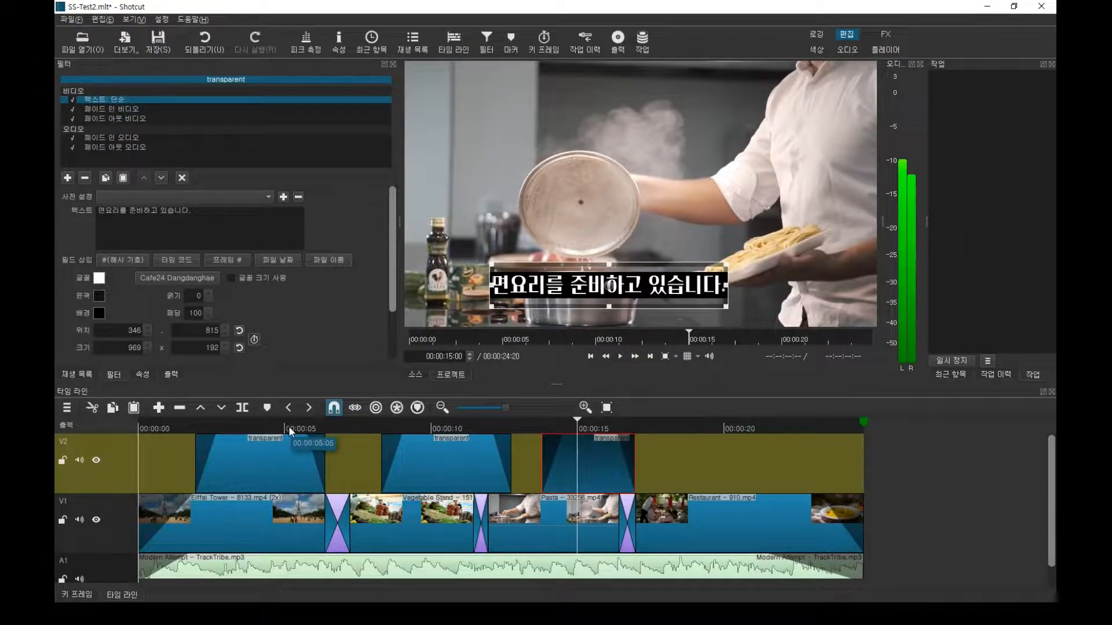
Play the timeline from the beginning to about 00:00:17:20 to check the title and captions.
key("Home")
key("space")
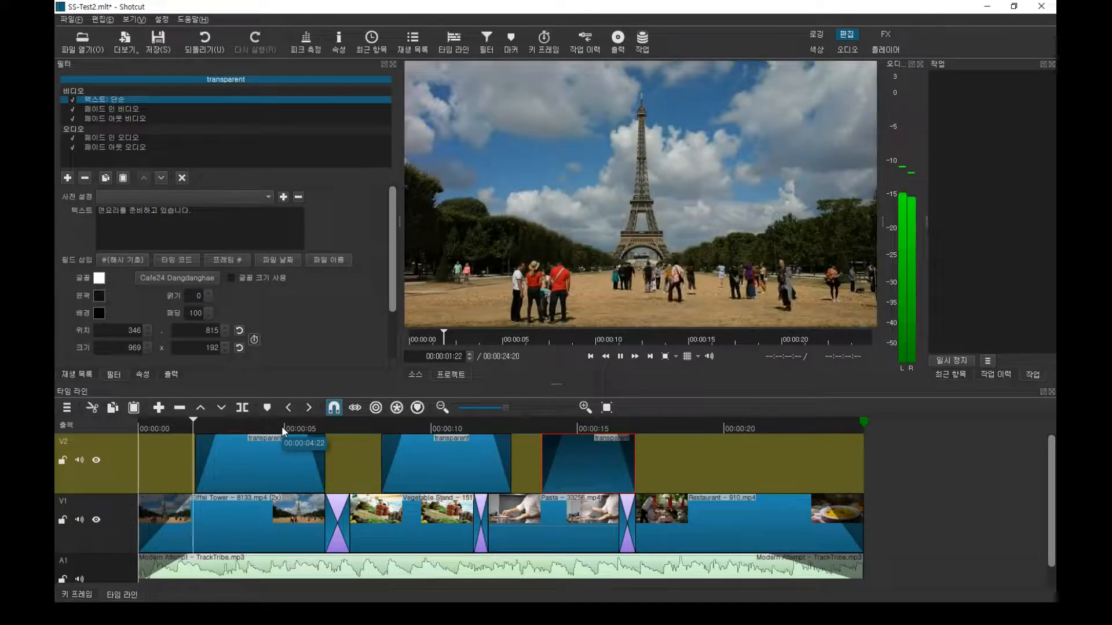
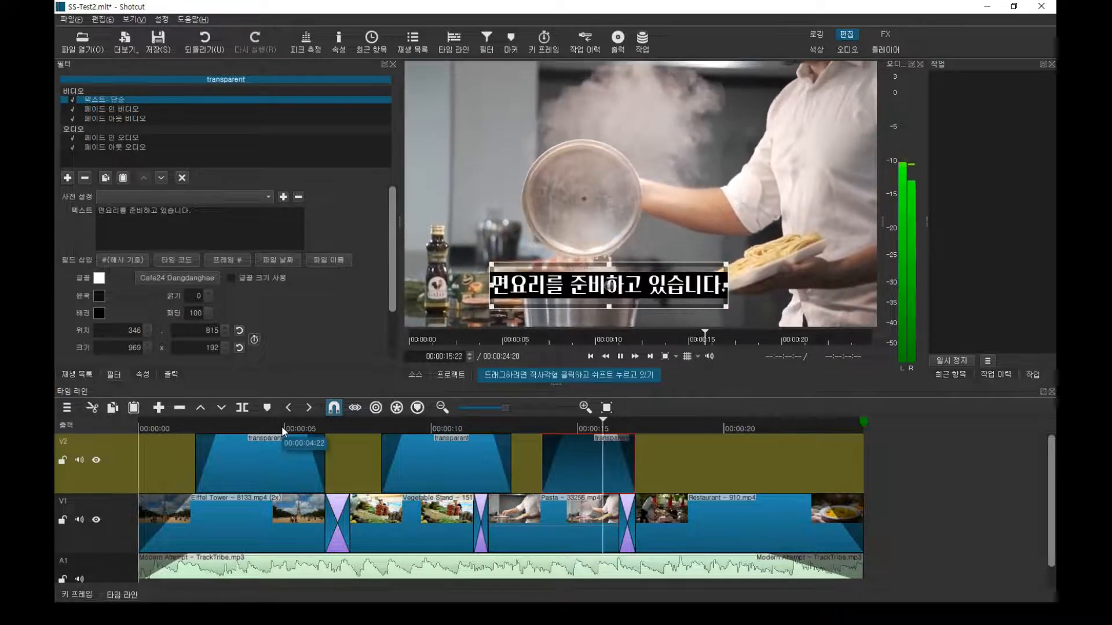
key("space")
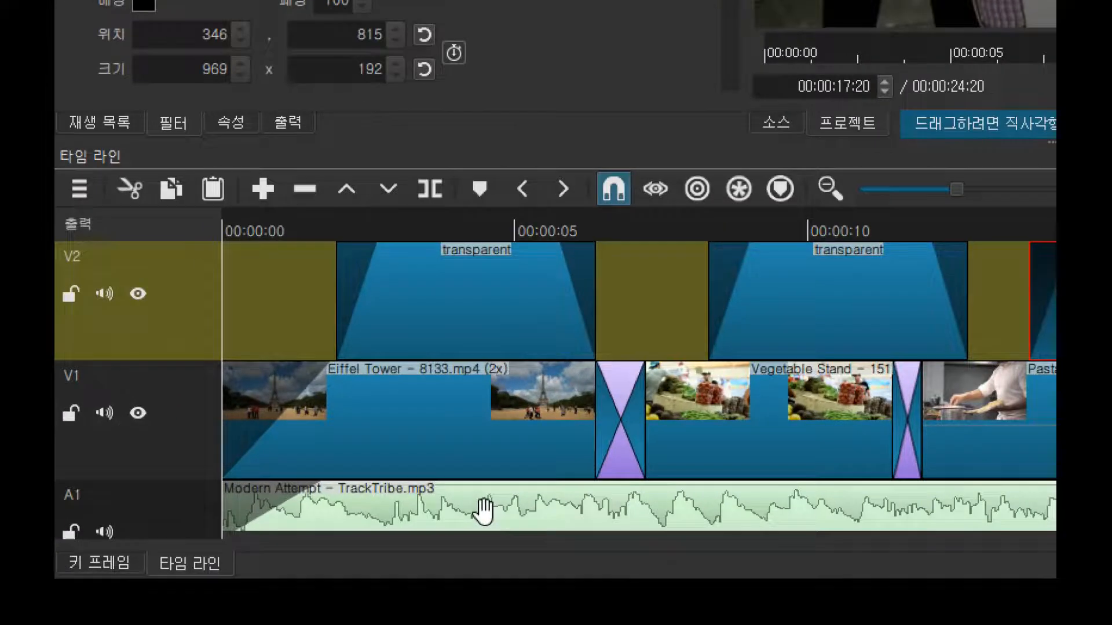
Select the Modern Attempt music clip on A1 and view its properties.
left_click(484, 509)
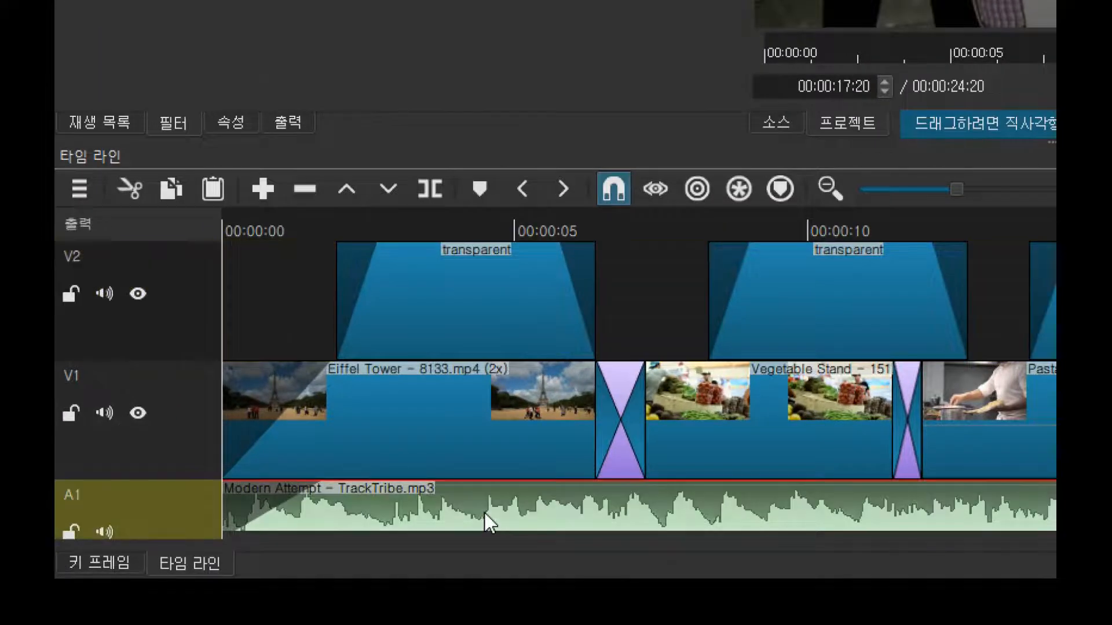
right_click(484, 509)
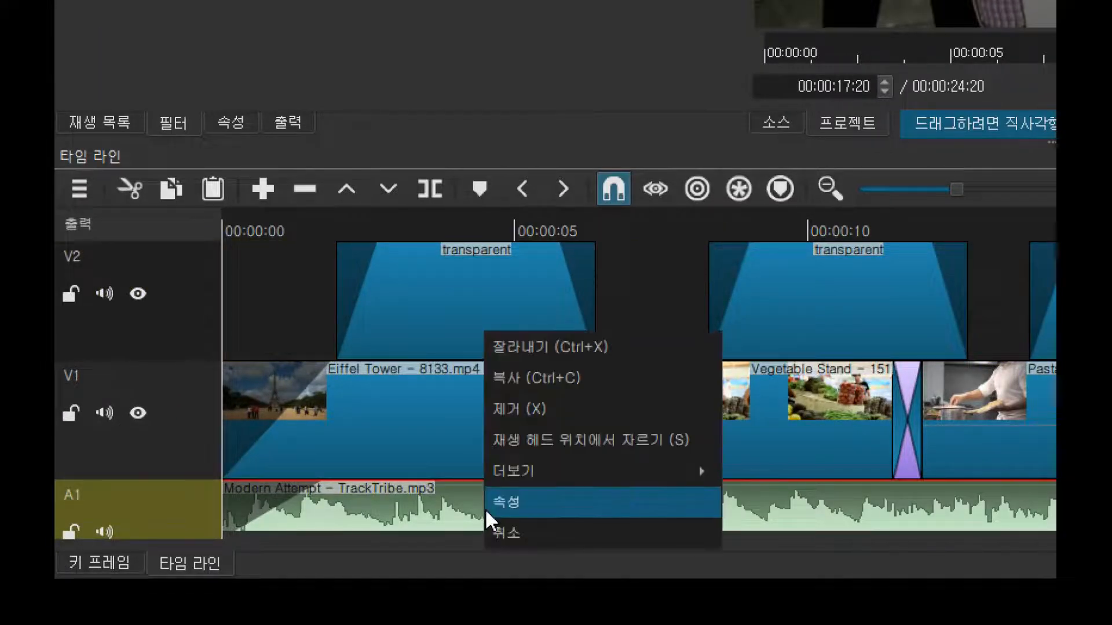
left_click(520, 508)
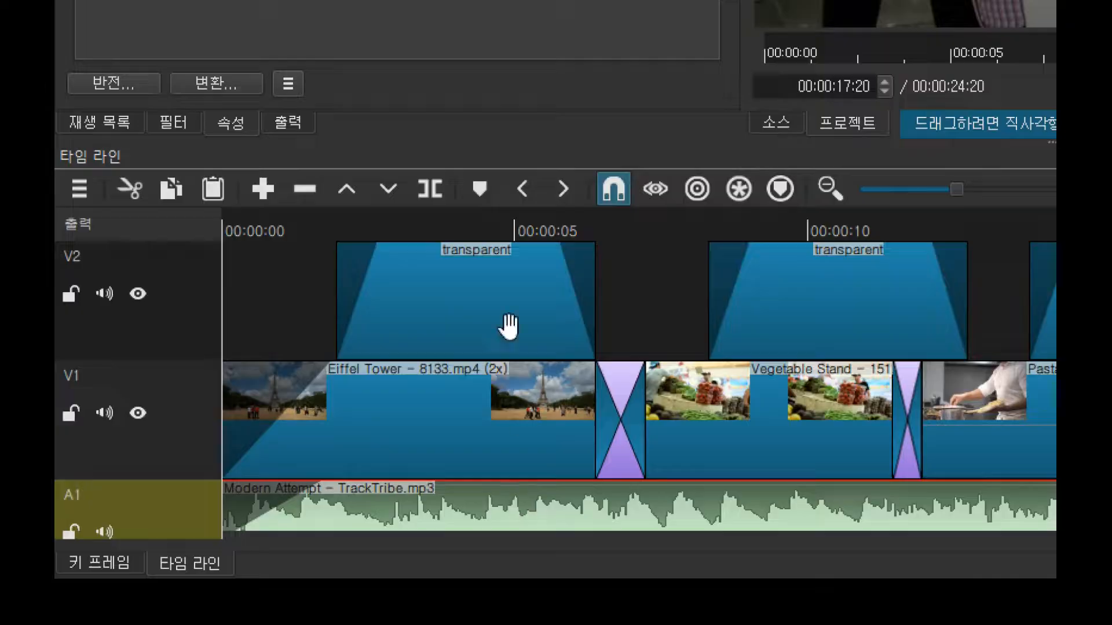
left_click(466, 164)
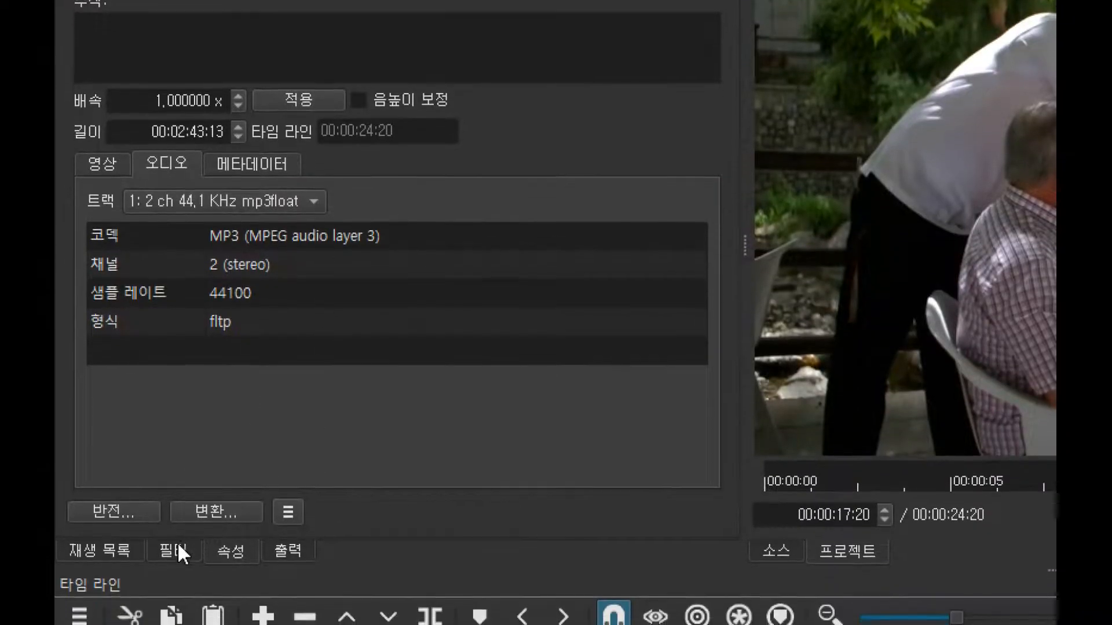
Add the 게인 / 음량 filter to the music clip and lower its level to about -19.2 dB.
left_click(174, 582)
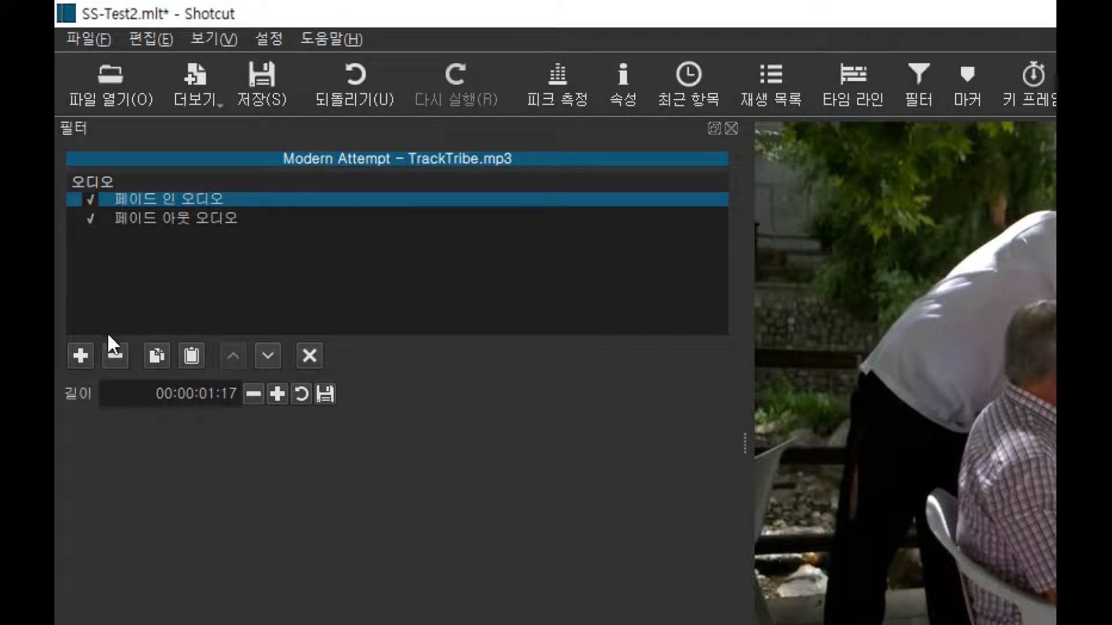
left_click(79, 354)
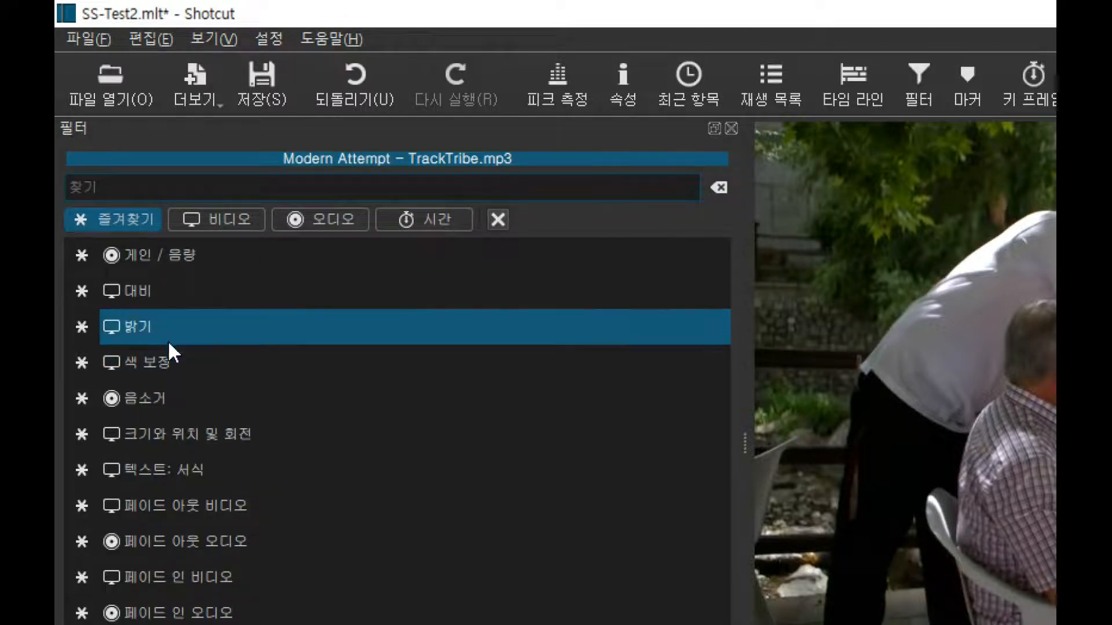
left_click(200, 258)
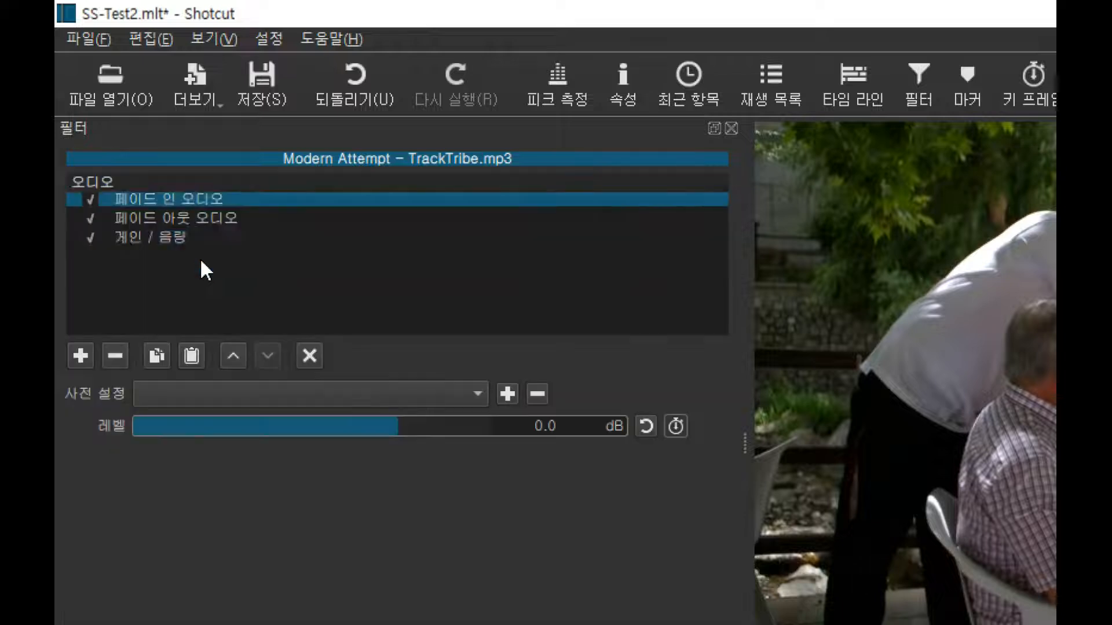
left_click_drag(395, 432, 329, 447)
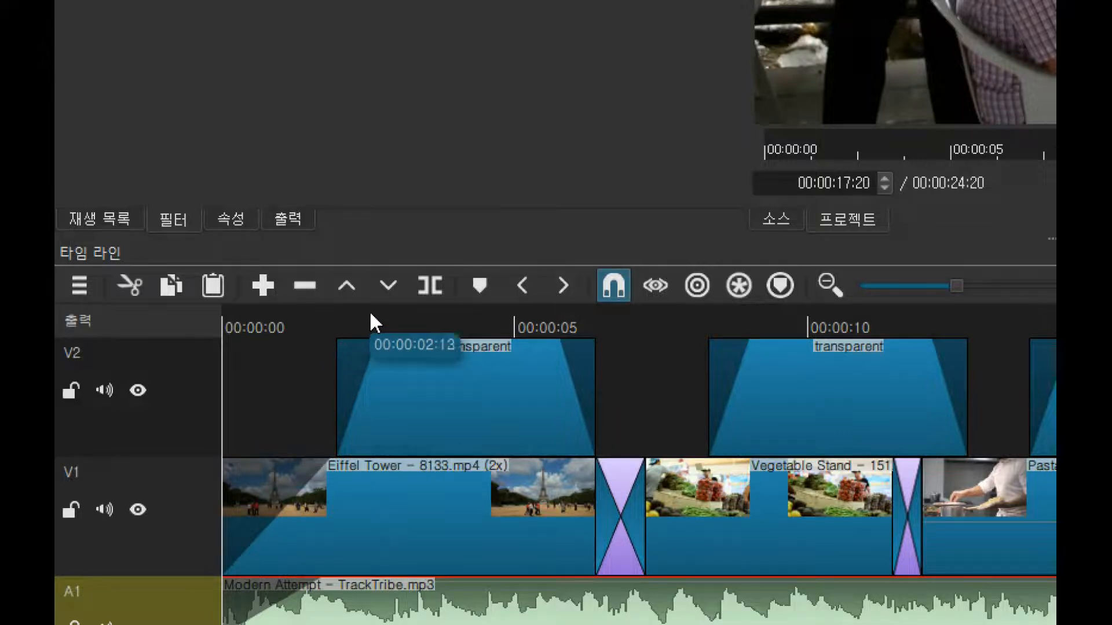
Play the timeline from the beginning to check the background music's volume.
left_click(371, 316)
key("Home")
key("space")
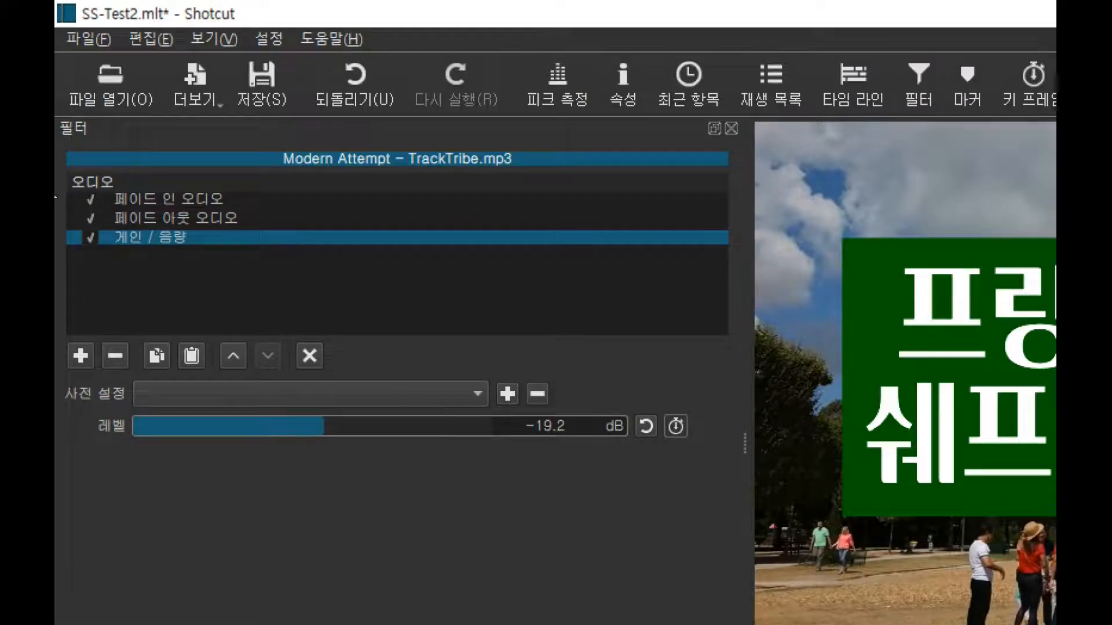
Raise the music's gain level to about -8.5 dB, checking it in playback, and save the project.
left_click_drag(331, 428, 369, 425)
key("space")
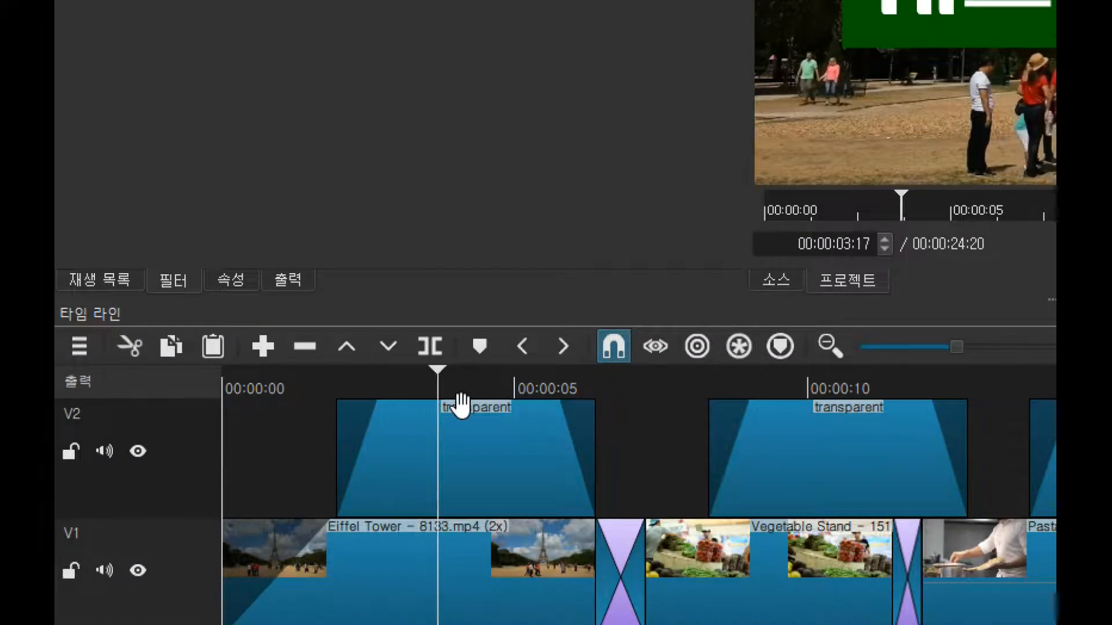
key("space")
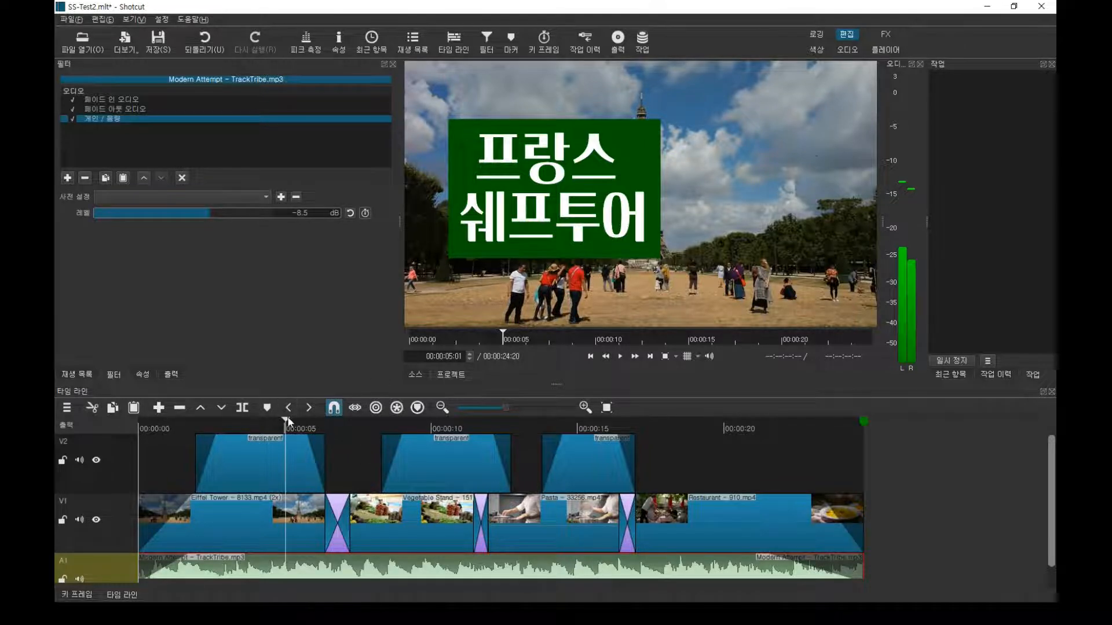
key("ctrl+s")
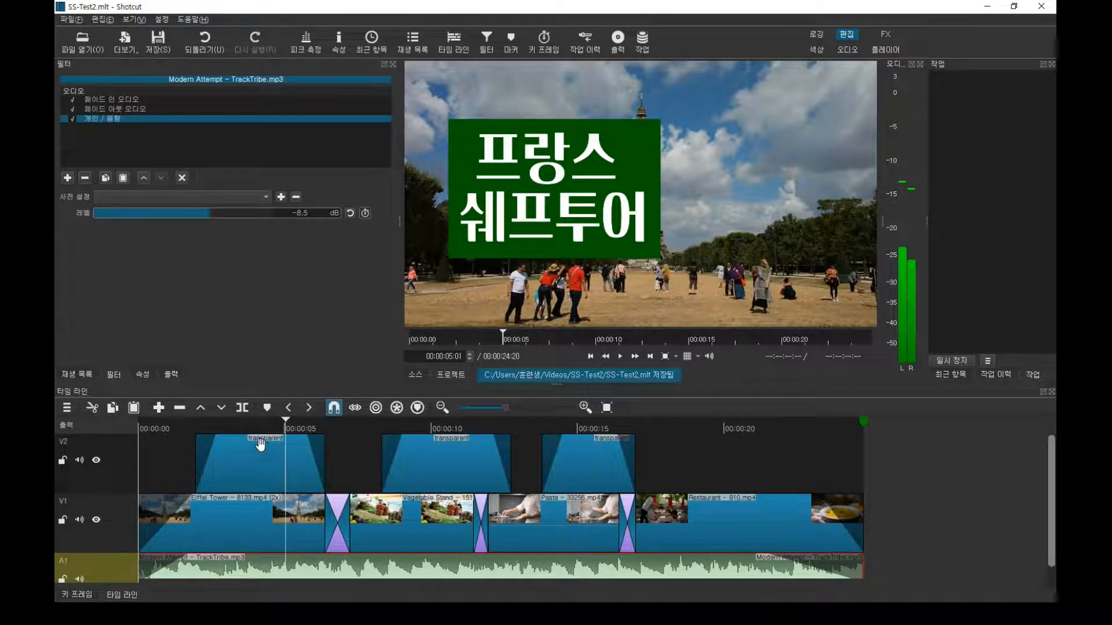
Add the 크기와 위치 및 회전 filter to the first title clip on V2.
left_click(257, 454)
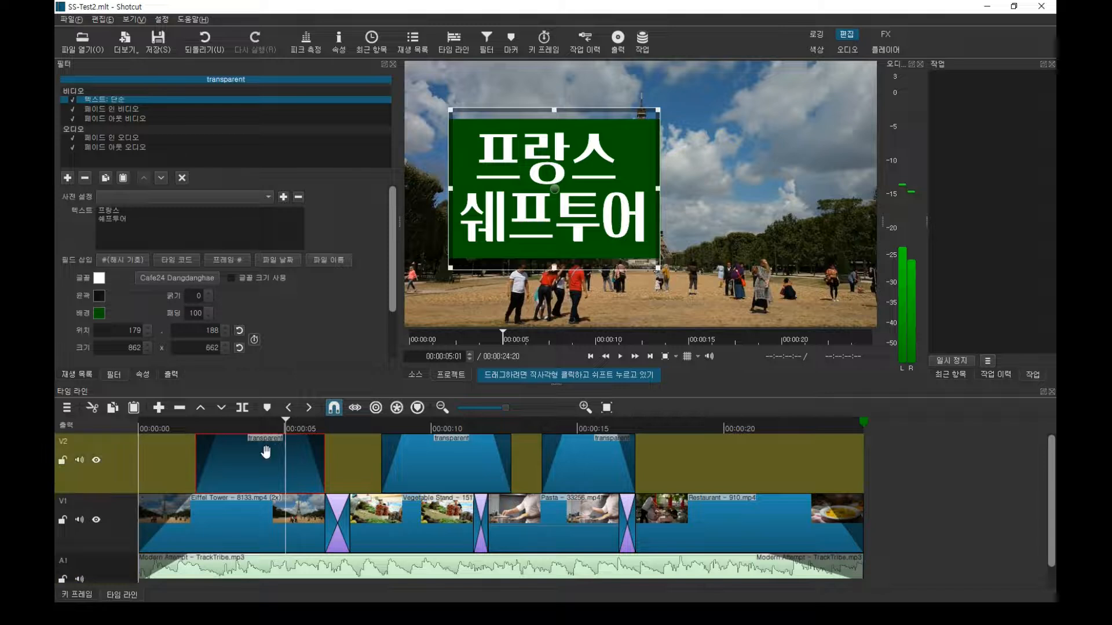
left_click_drag(288, 431, 270, 434)
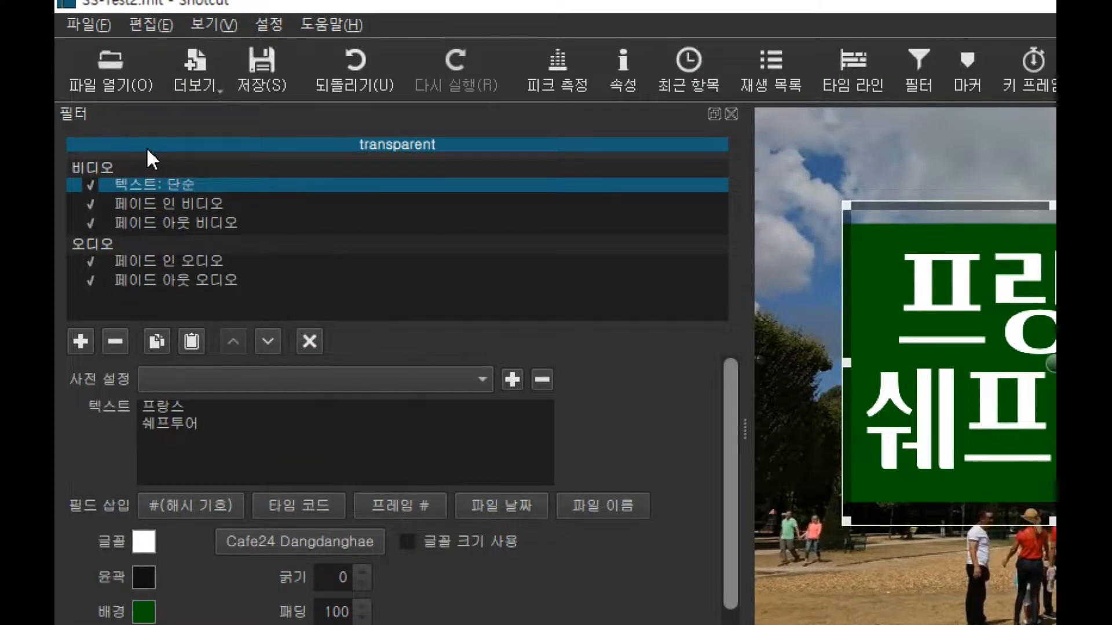
left_click(78, 338)
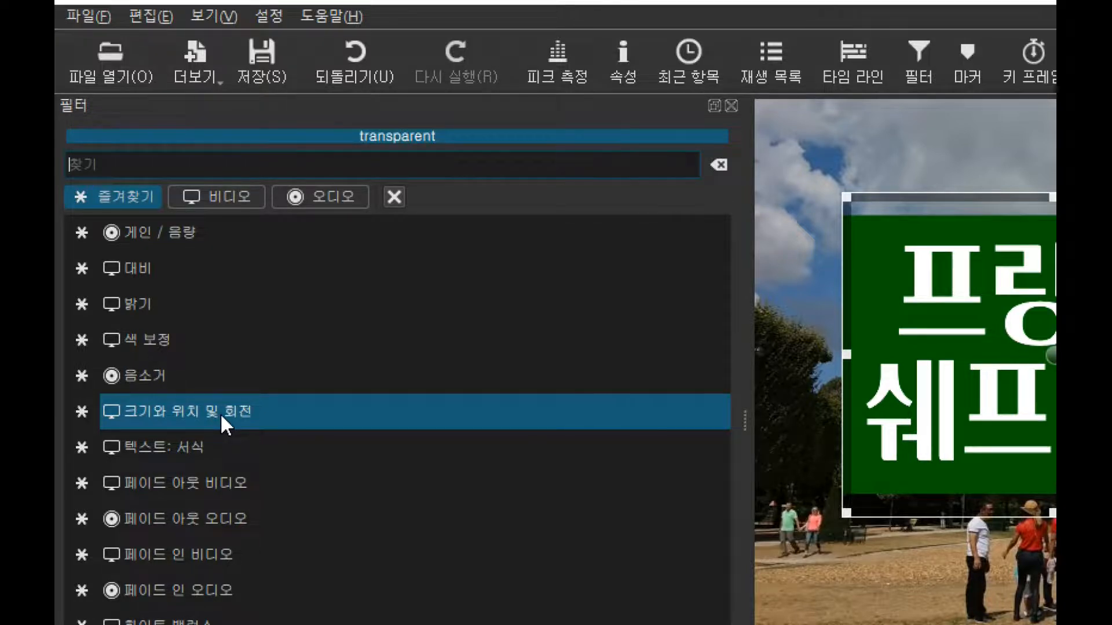
left_click(220, 412)
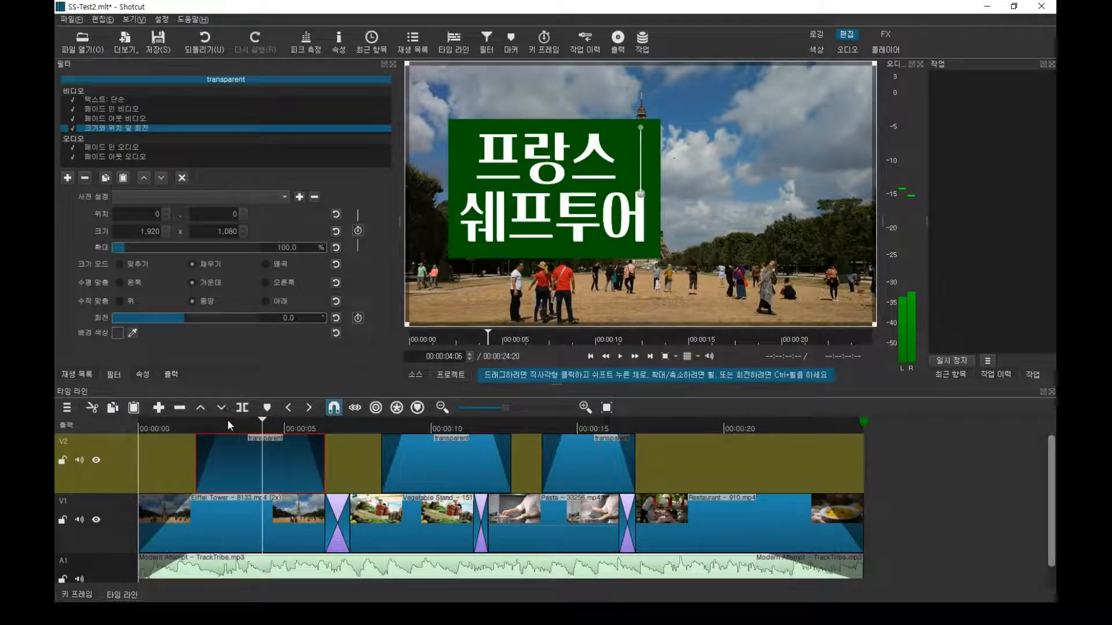
Enable size-and-position keyframes at 00:00:03:09, enlarge the title to about 136.5% and move it to about -35, -190.
left_click(206, 427)
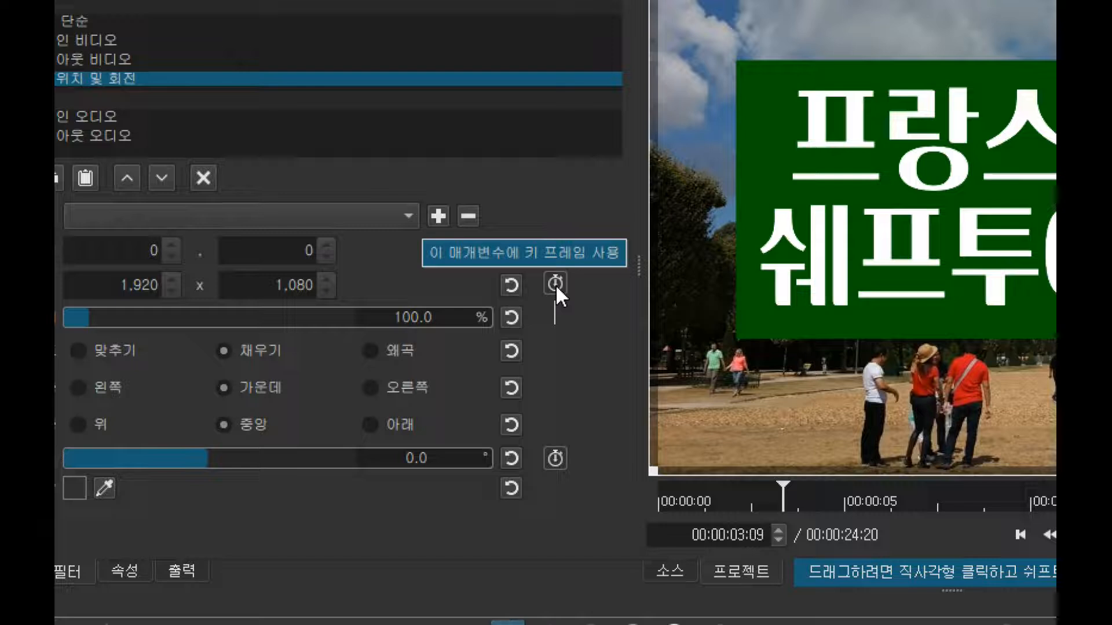
left_click(555, 284)
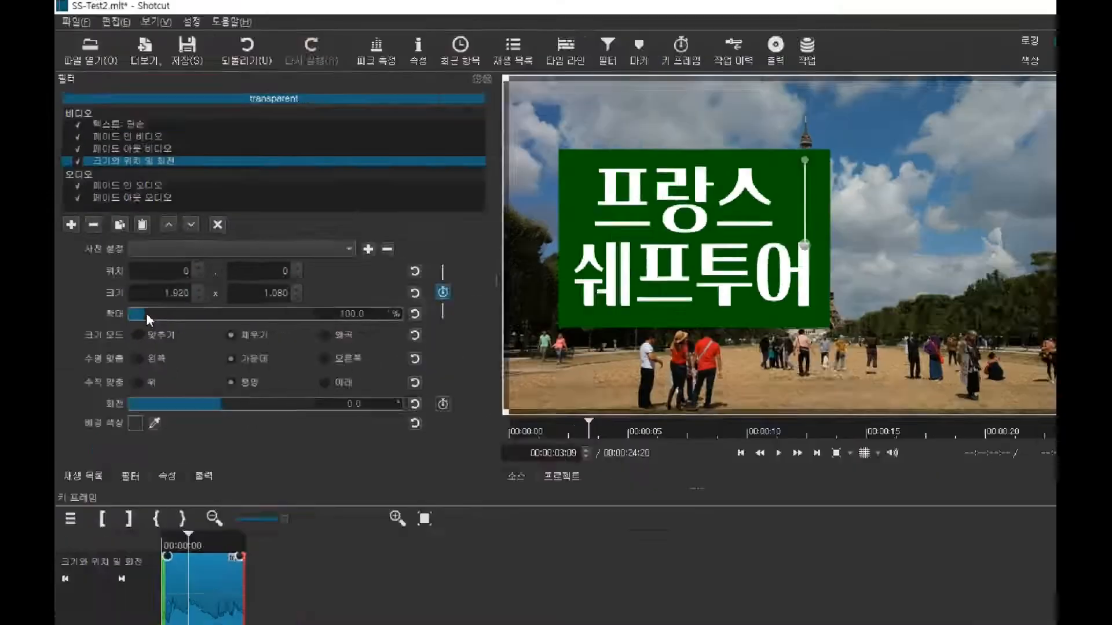
left_click_drag(197, 314, 206, 312)
left_click_drag(131, 248, 132, 248)
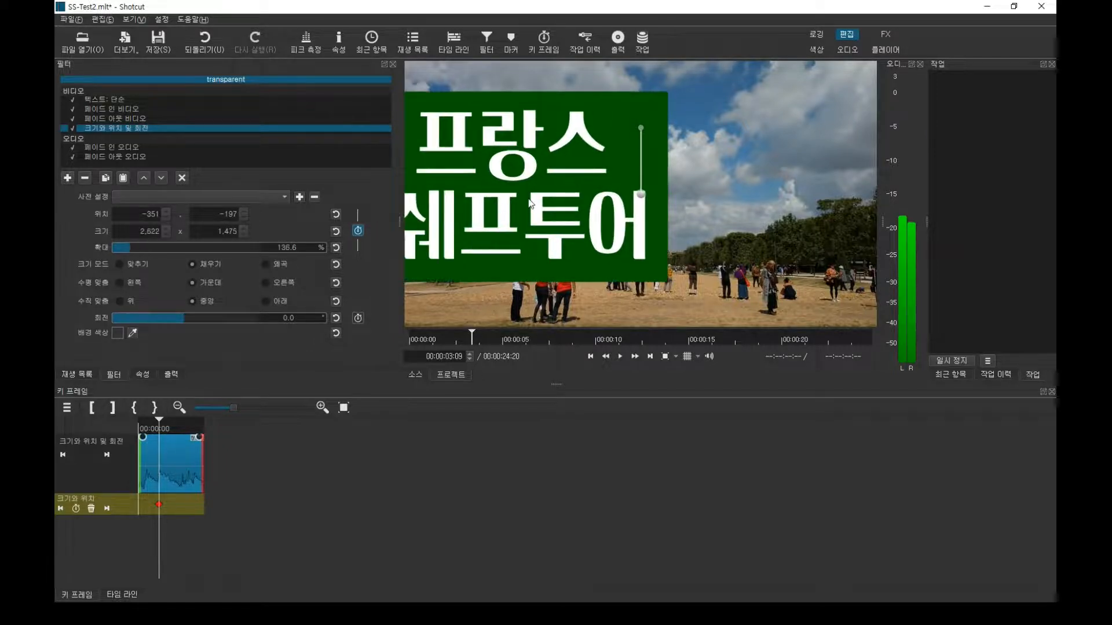
left_click_drag(529, 200, 576, 201)
left_click(165, 212)
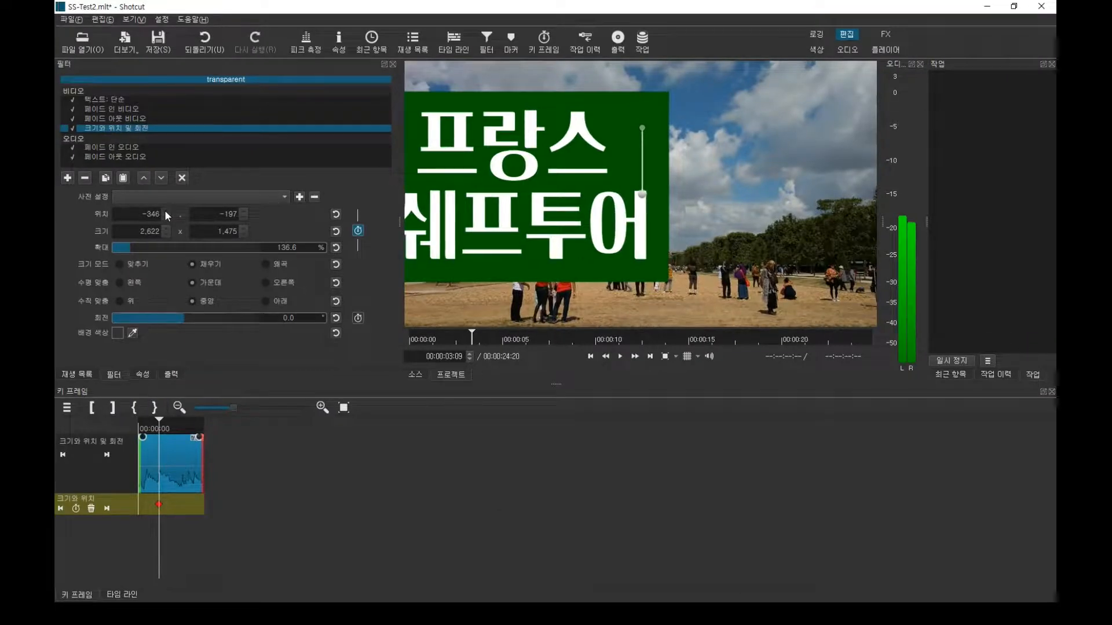
left_click_drag(165, 211, 165, 212)
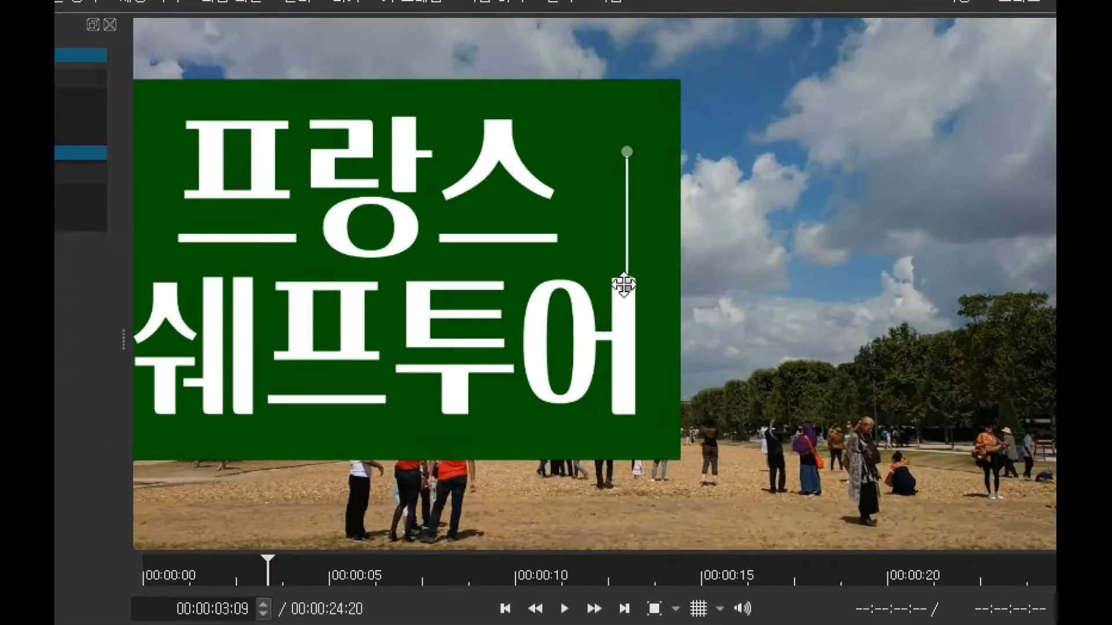
left_click_drag(626, 283, 774, 284)
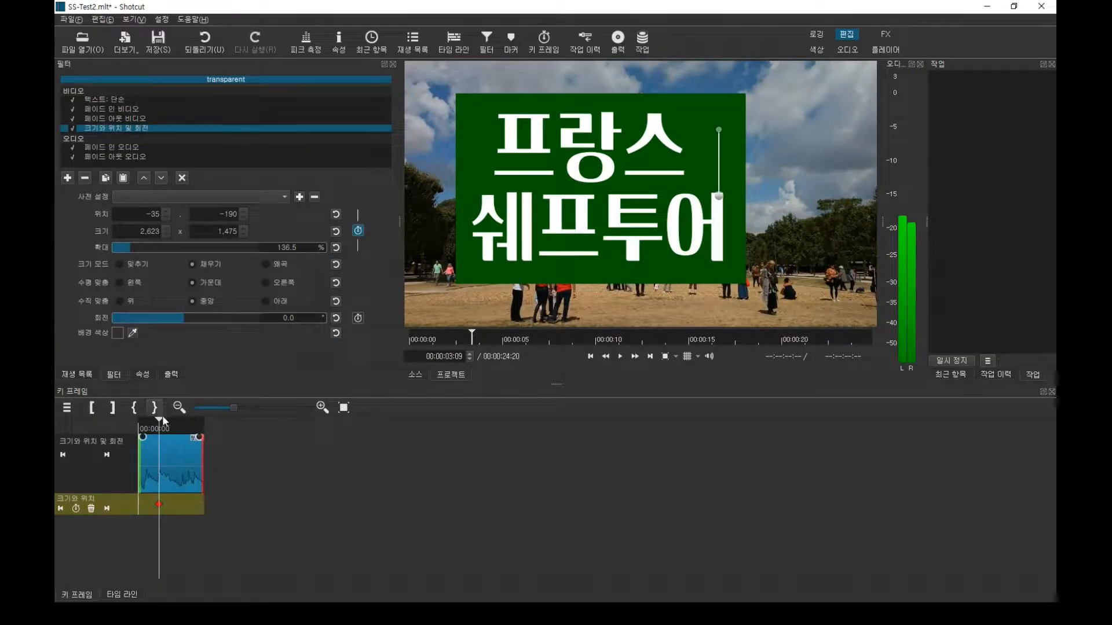
Play the title clip from its start to check how the enlarged title behaves with a single keyframe.
left_click(139, 427)
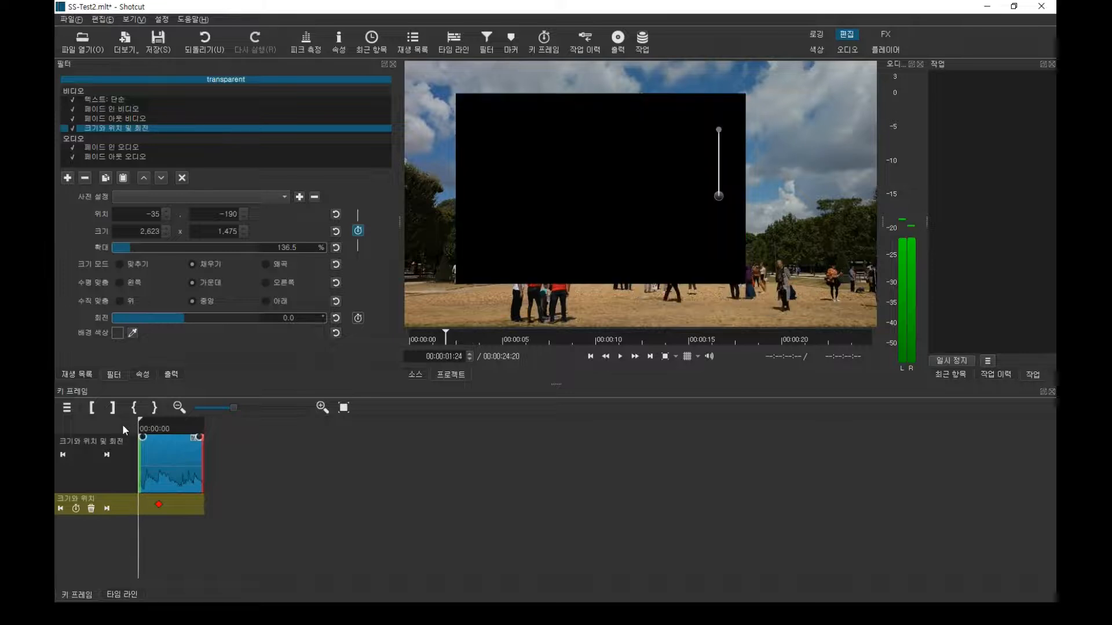
key("space")
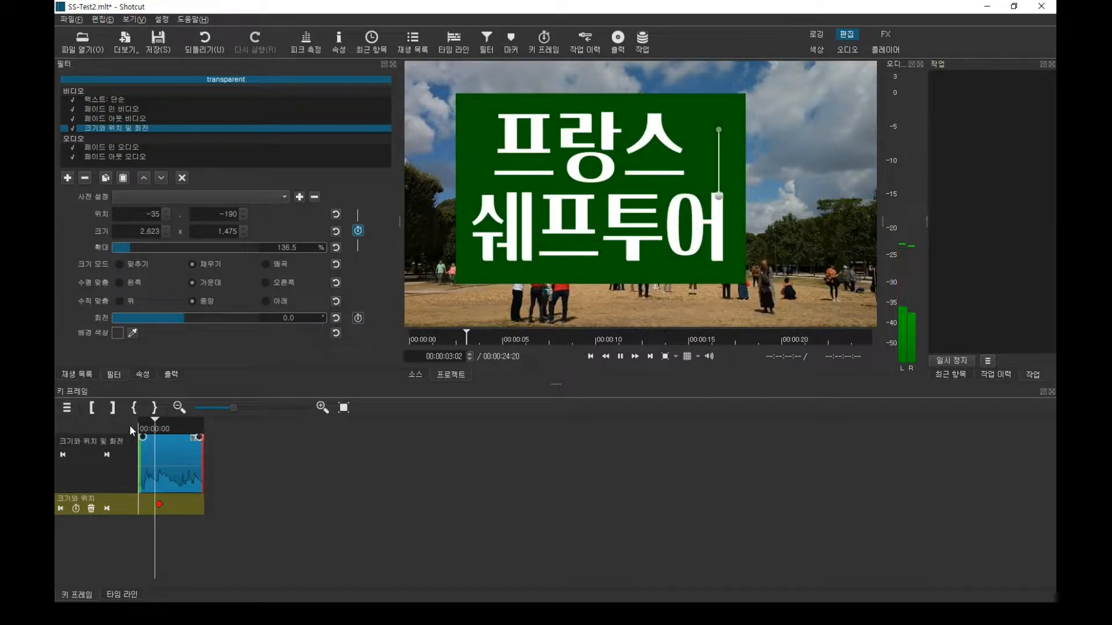
key("space")
key("space")
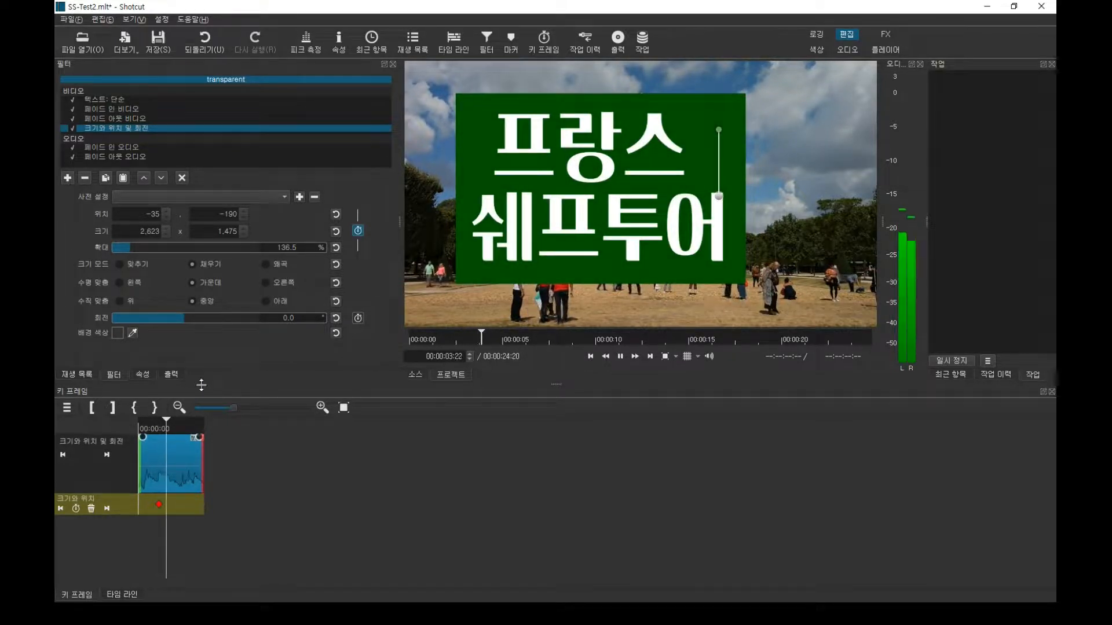
key("space")
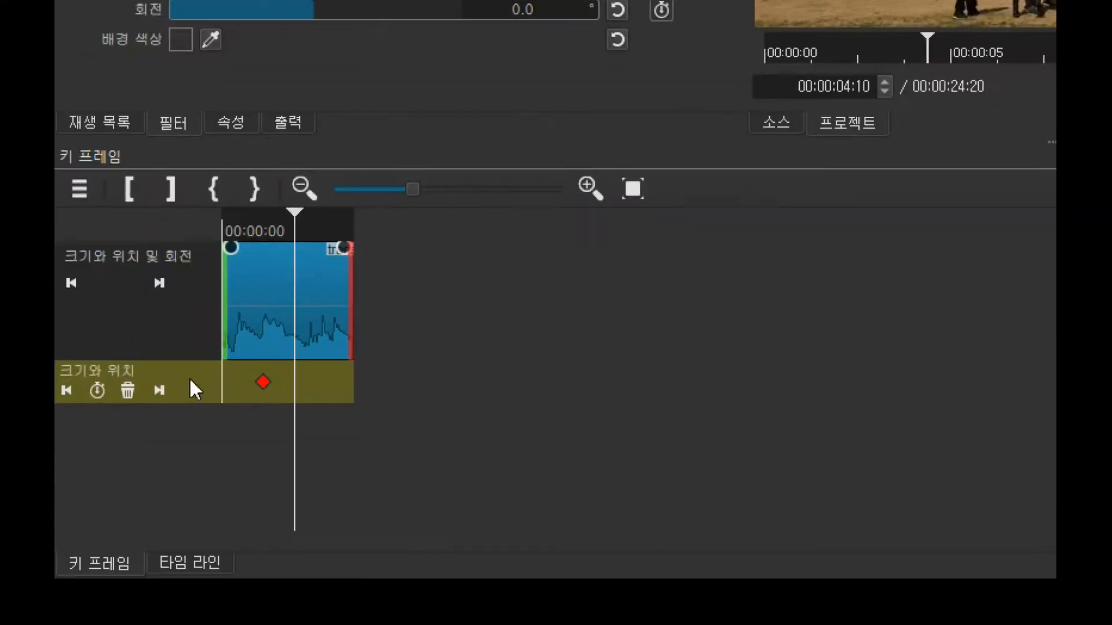
key("space")
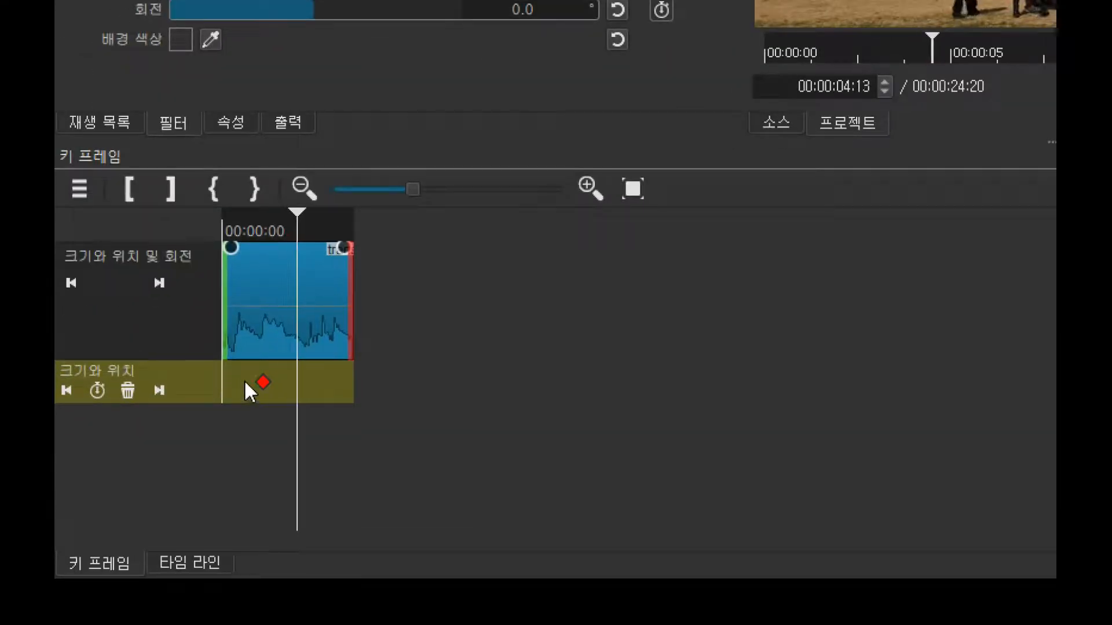
Move the enlarged keyframe toward the clip's end, and shrink the title to about 80.4% at 00:00:03:03, positioned at about 504, 113.
left_click_drag(265, 391, 307, 390)
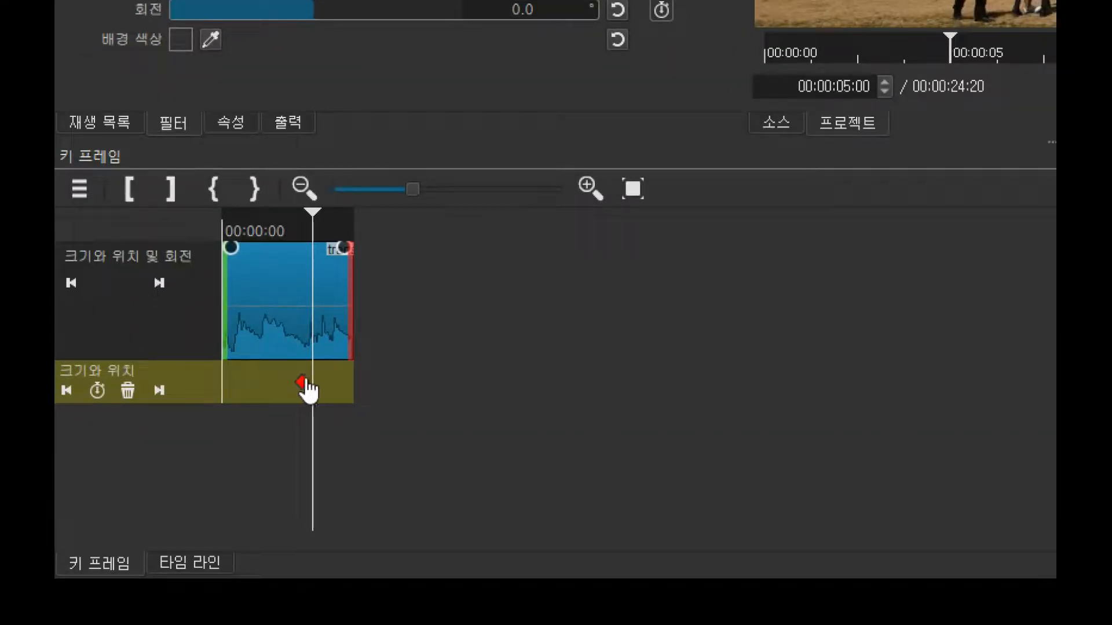
left_click_drag(315, 218, 256, 228)
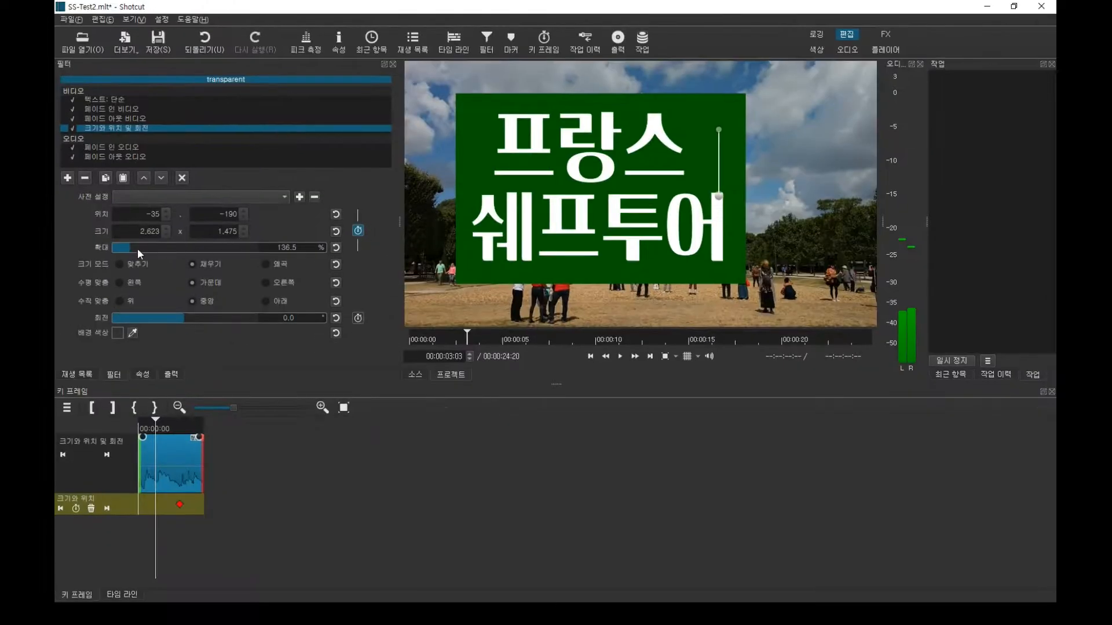
left_click_drag(137, 248, 123, 248)
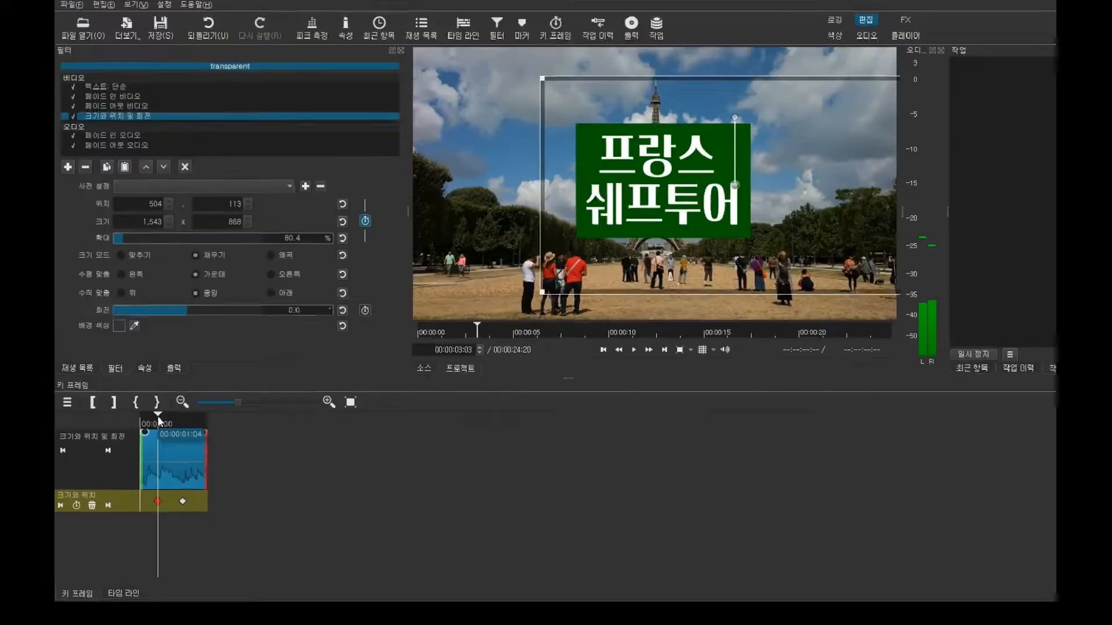
left_click_drag(257, 218, 276, 218)
Check the title clip's two size-and-position keyframes and save the project.
mouse_move(165, 425)
left_mouse_down()
mouse_move(184, 423)
mouse_move(142, 431)
mouse_move(185, 425)
left_mouse_up()
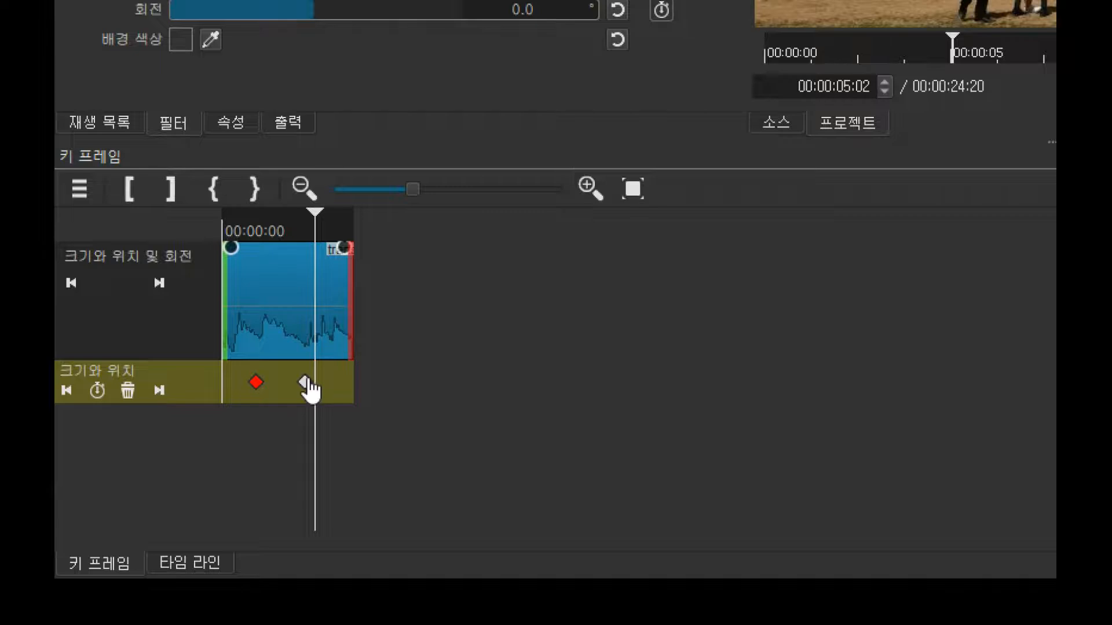
left_click(306, 382)
left_click(256, 382)
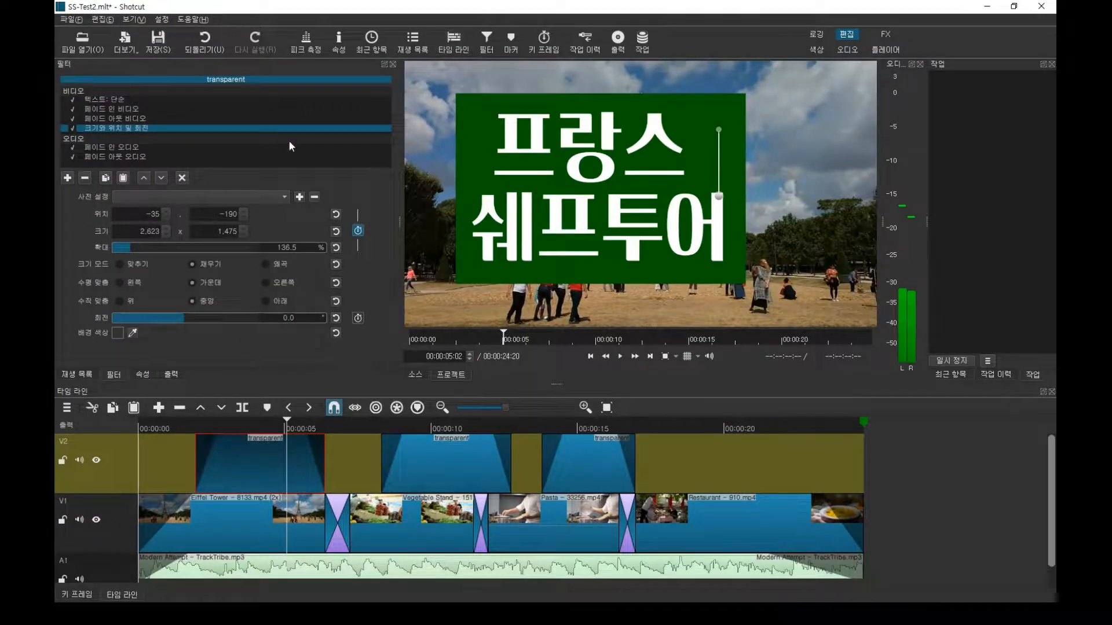
key("ctrl+s")
Play the timeline, including from the beginning, to check the title's growing animation and the captions.
key("space")
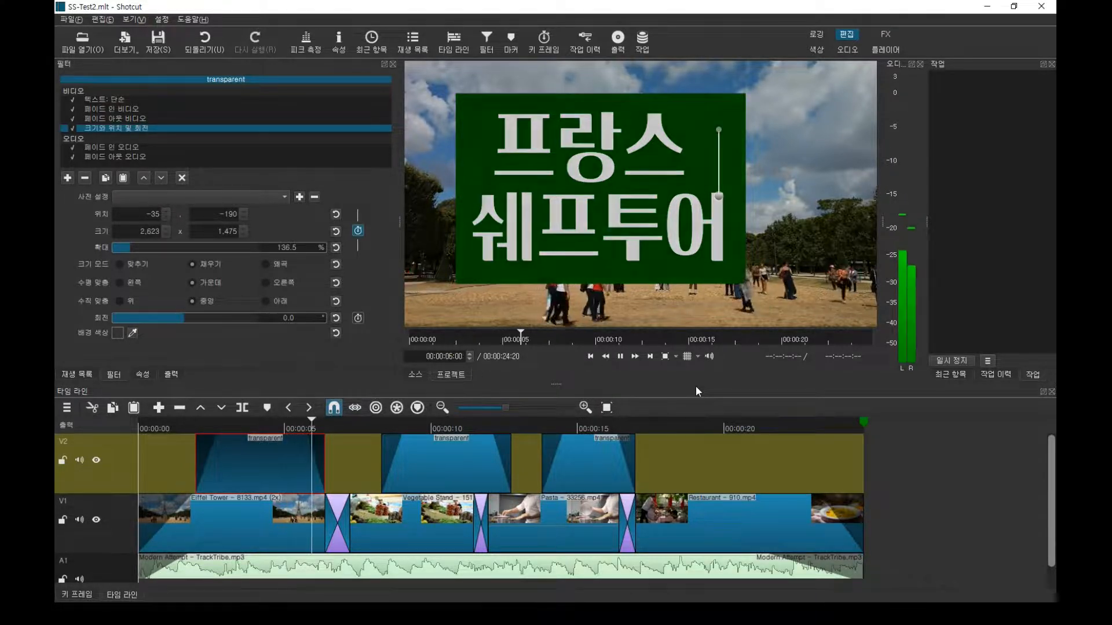
key("space")
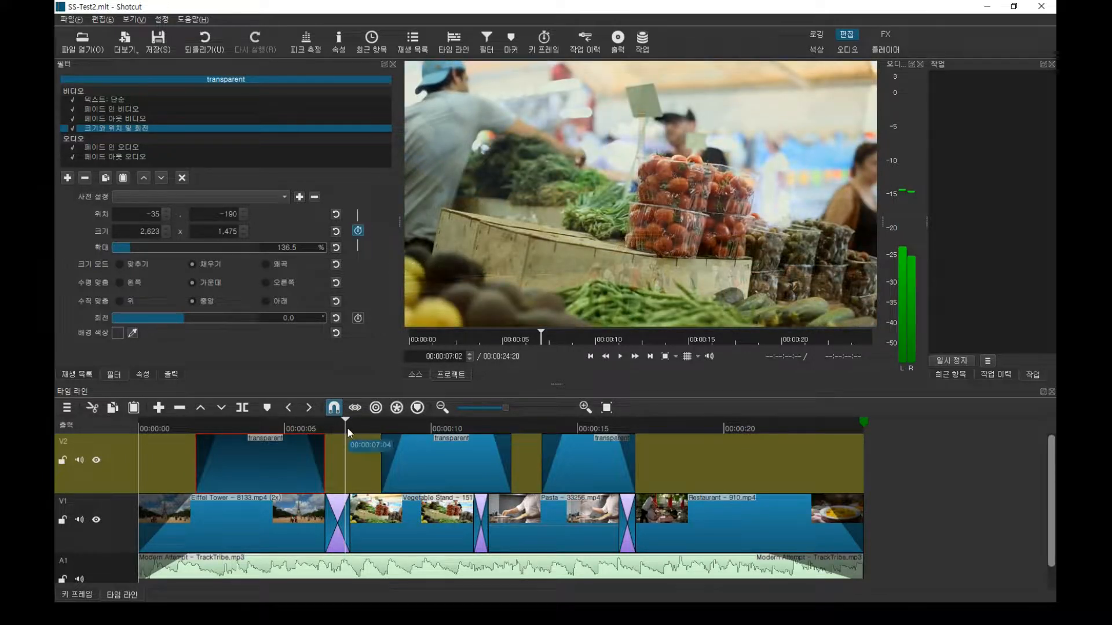
left_click_drag(349, 424, 368, 424)
key("Home")
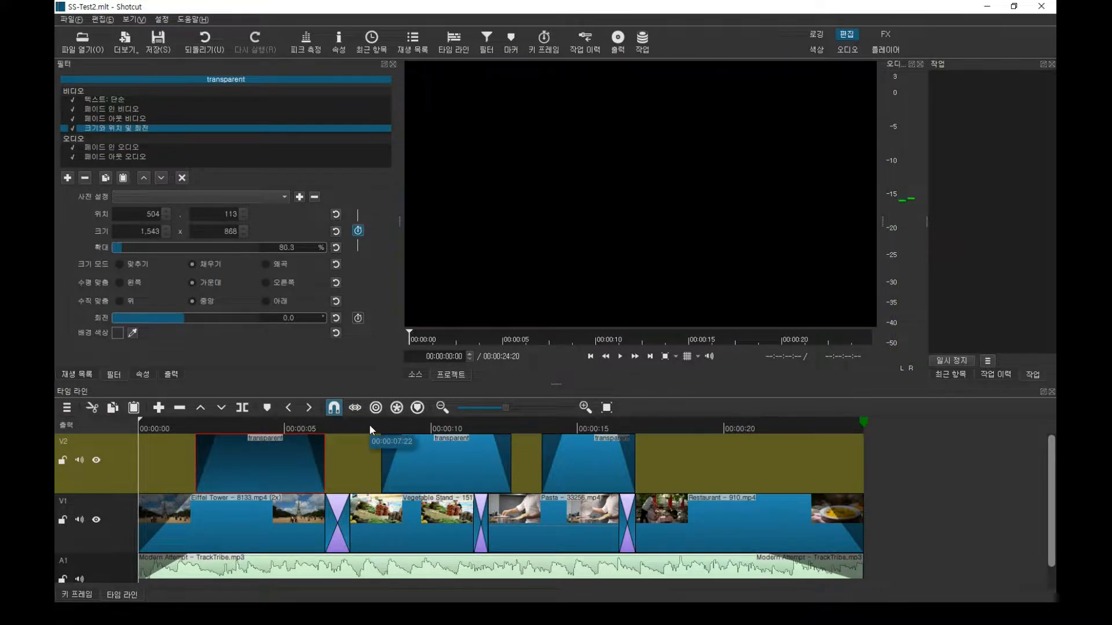
key("space")
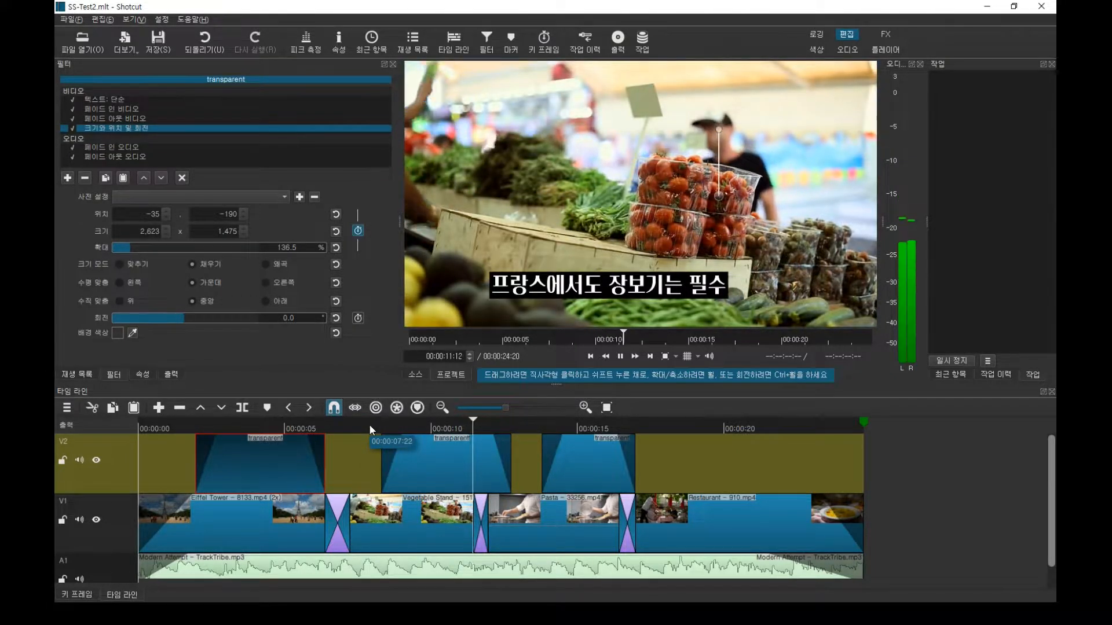
key("space")
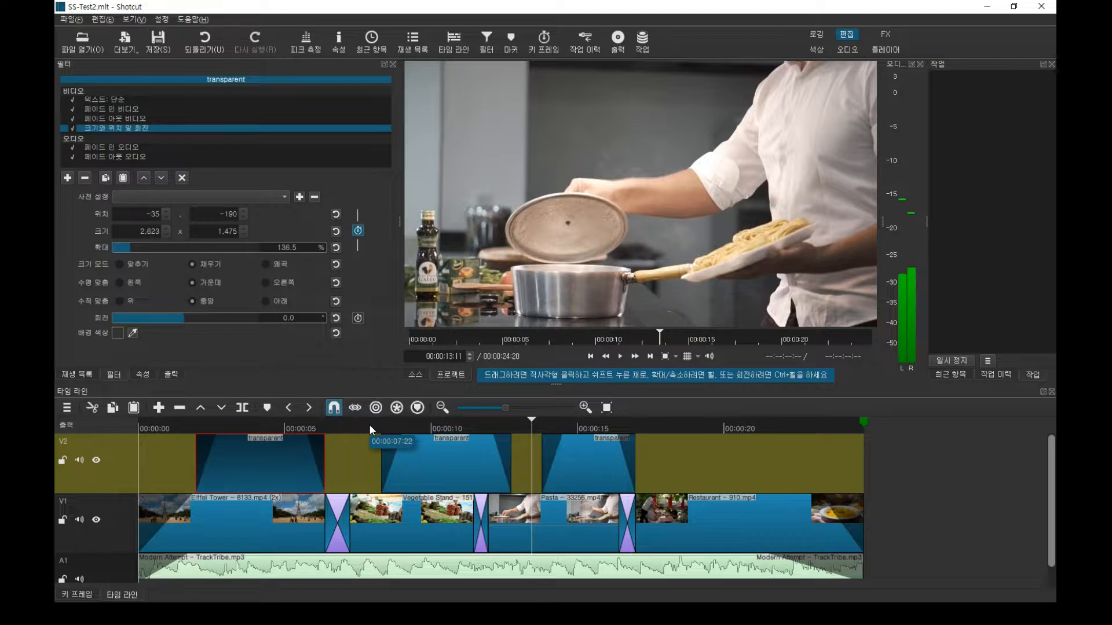
Save the project and export the timeline with the default settings as an MP4 file named SS-Test2.
key("ctrl+s")
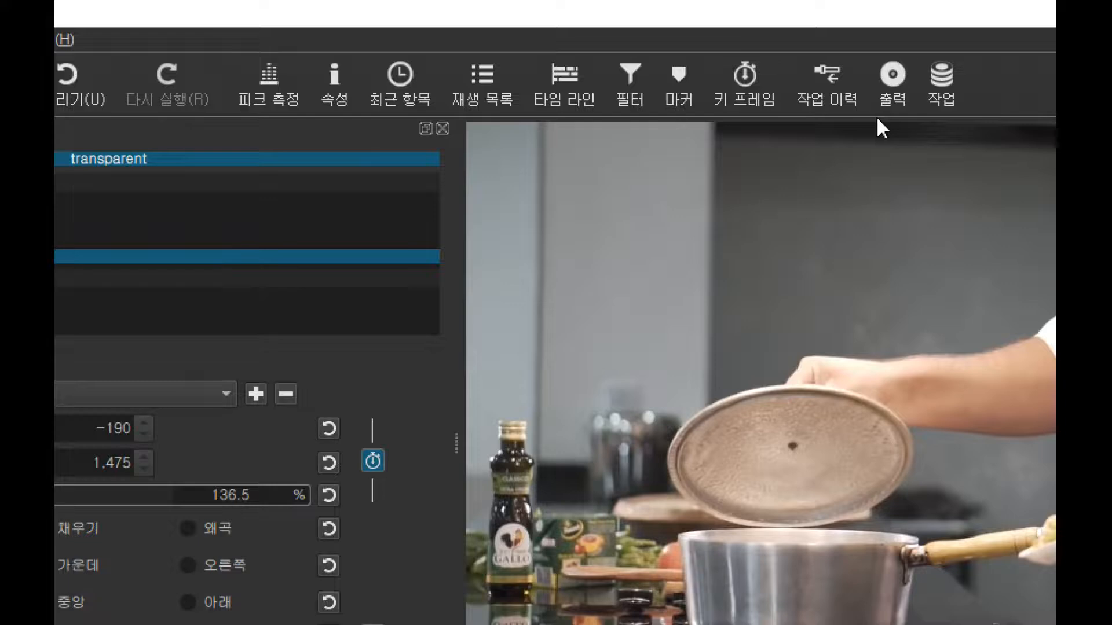
left_click(893, 89)
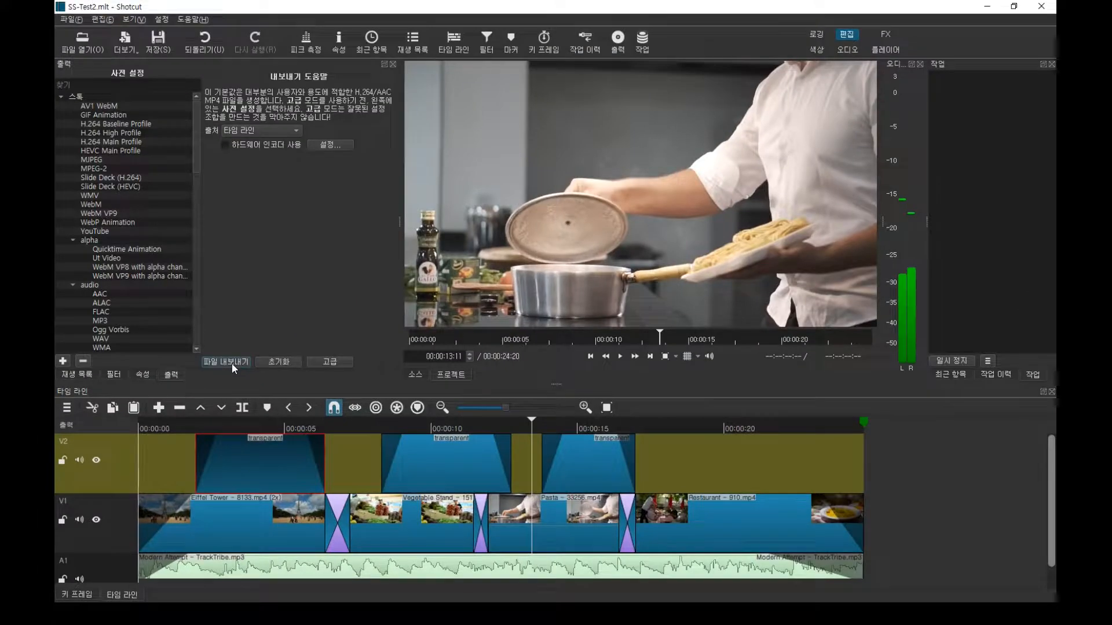
left_click(409, 524)
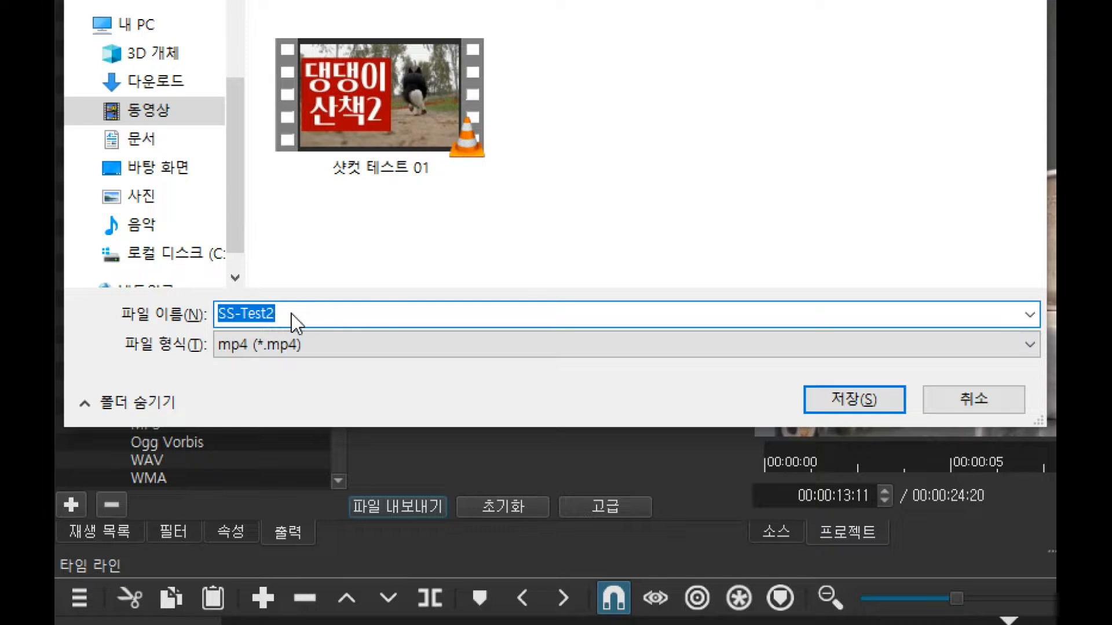
left_click(265, 318)
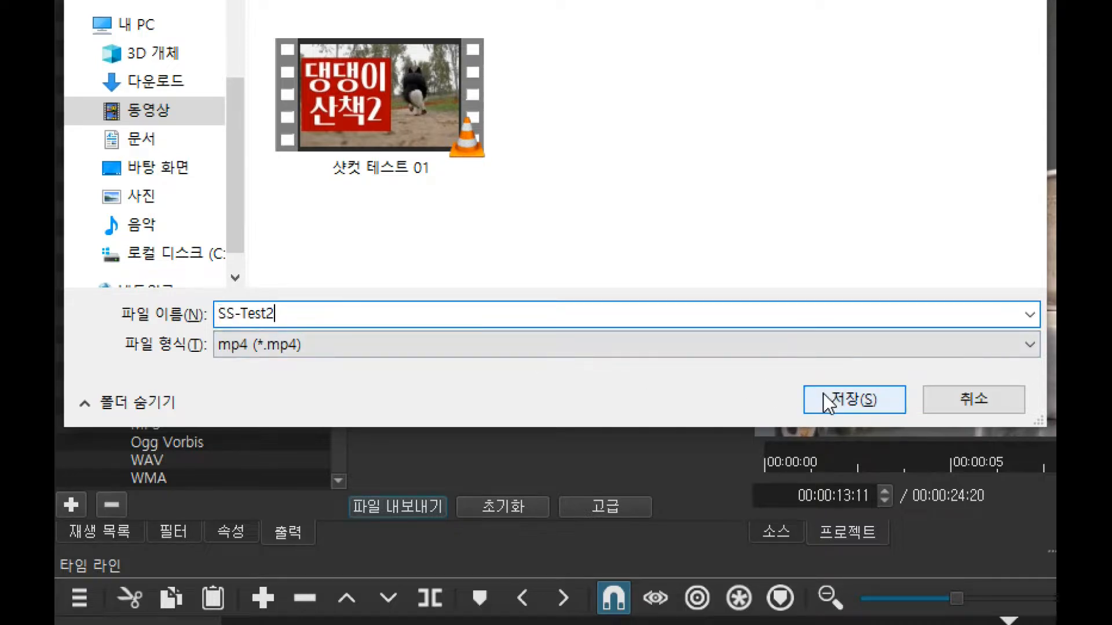
left_click(873, 409)
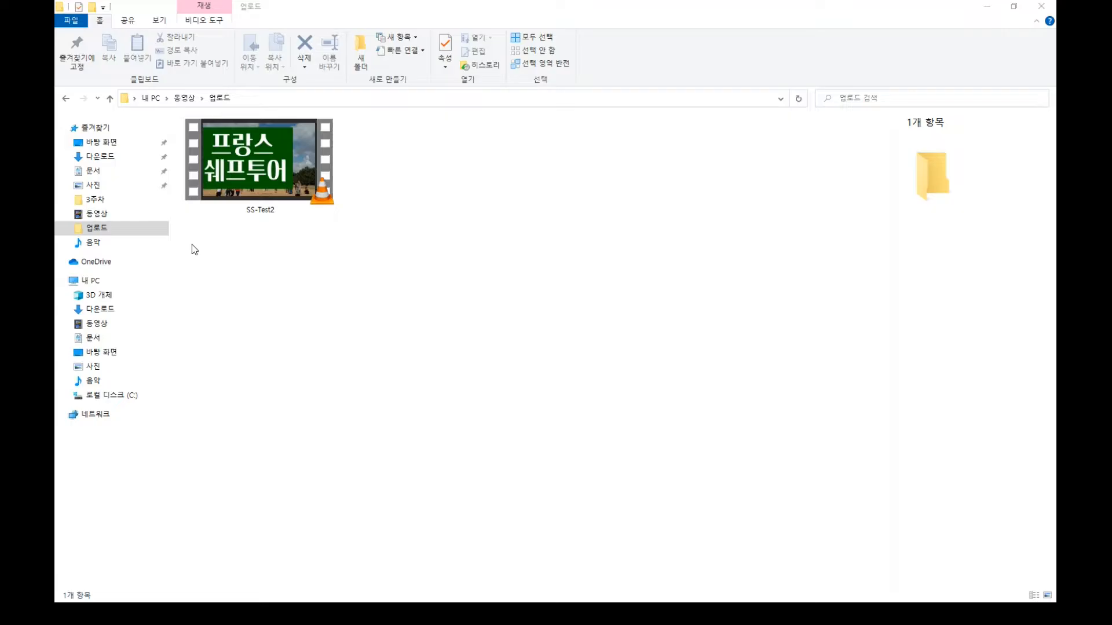
Examine the length, size and frame details of the exported SS-Test2 video in the 업로드 folder.
left_click(268, 176)
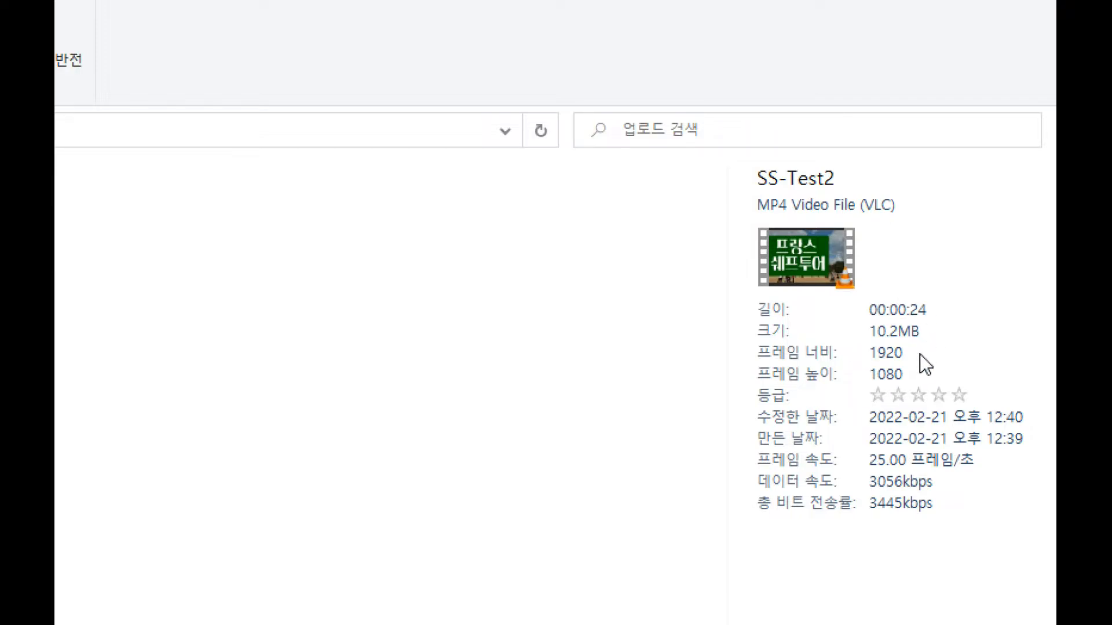
left_click(408, 162)
left_click(227, 142)
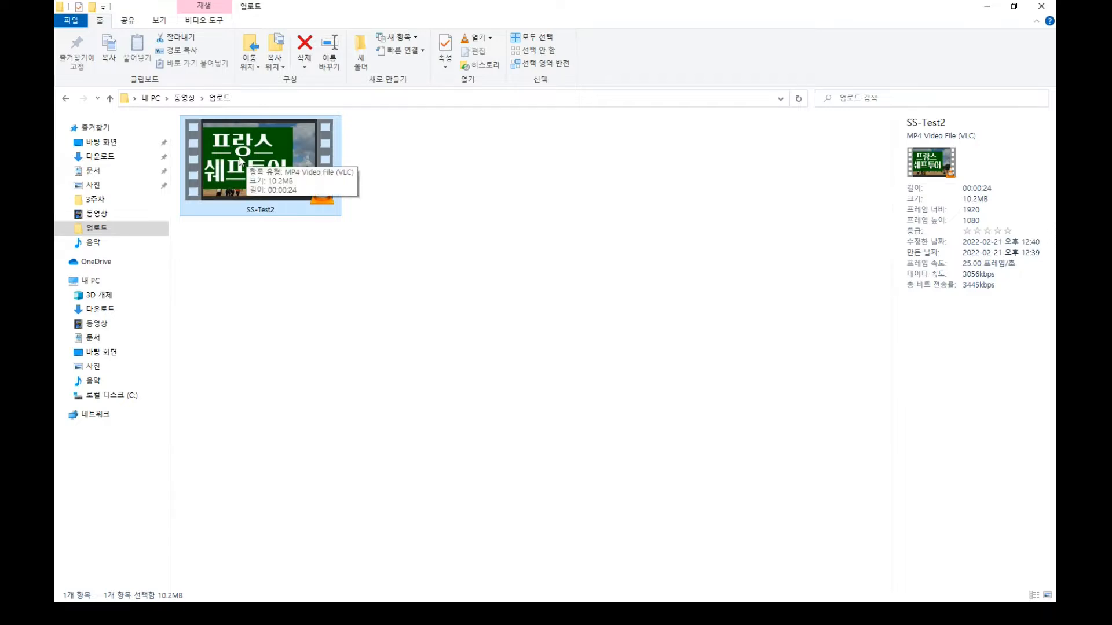
Open the exported SS-Test2 video in VLC, play it full screen and pause it.
double_click(240, 161)
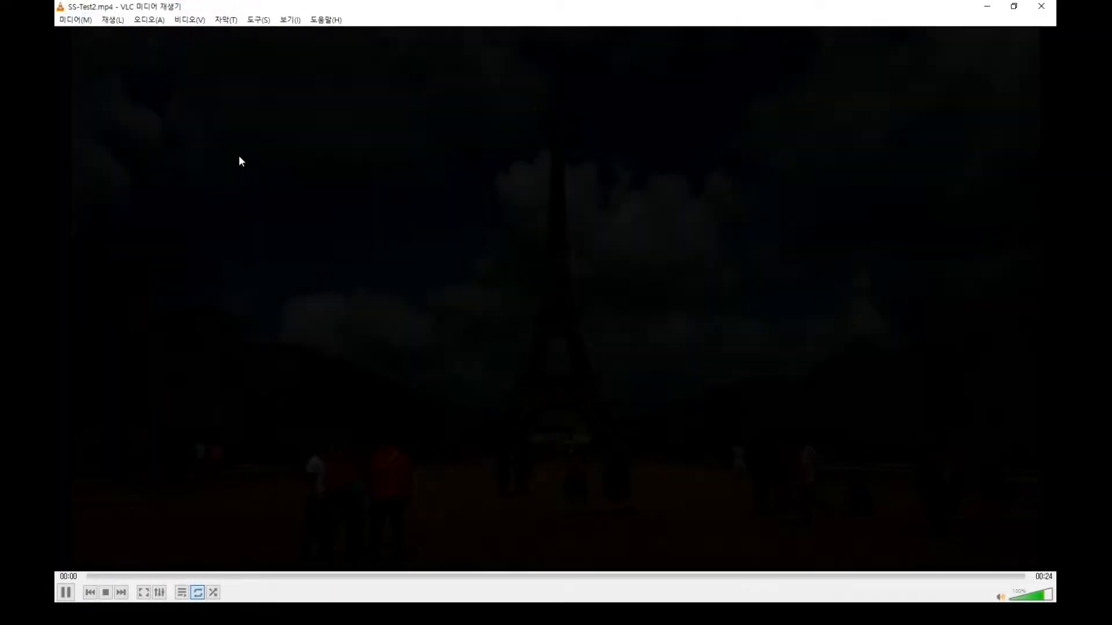
key("f")
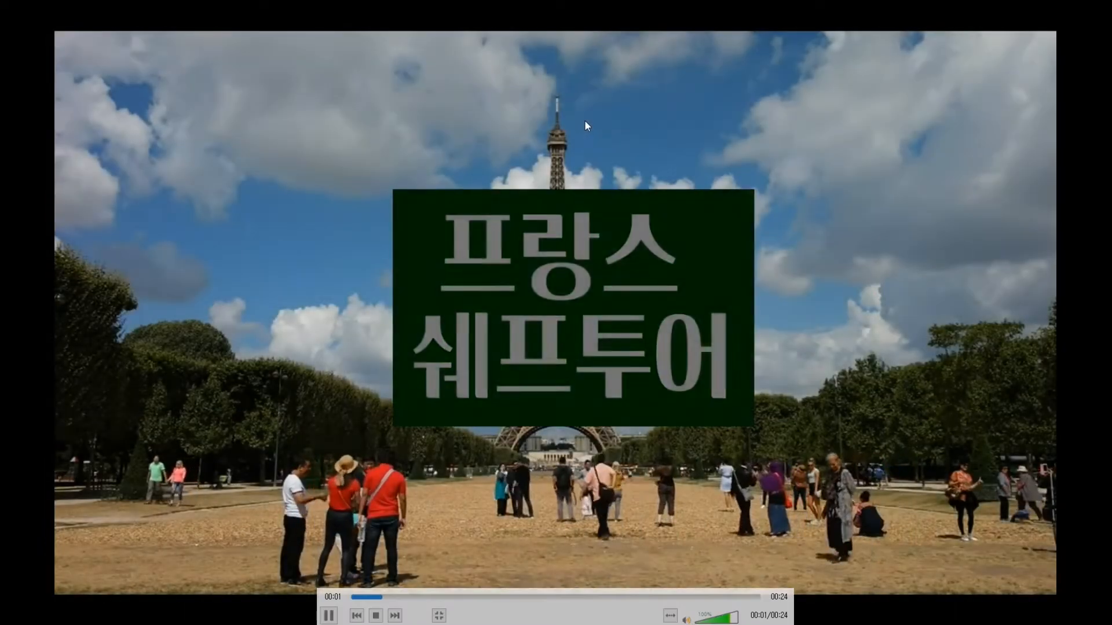
left_click(585, 119)
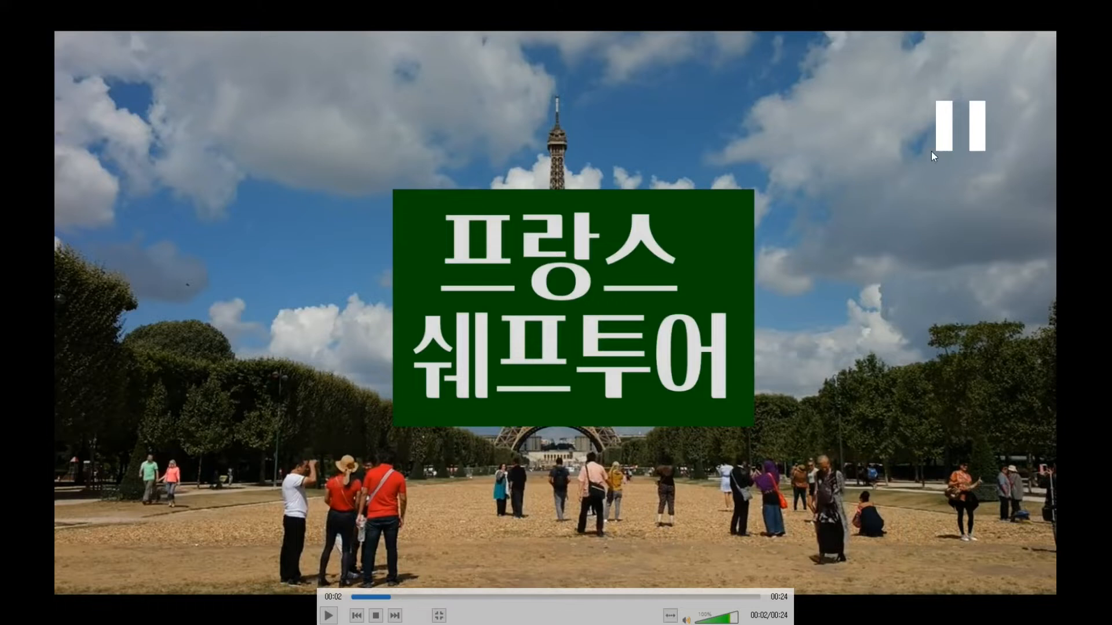